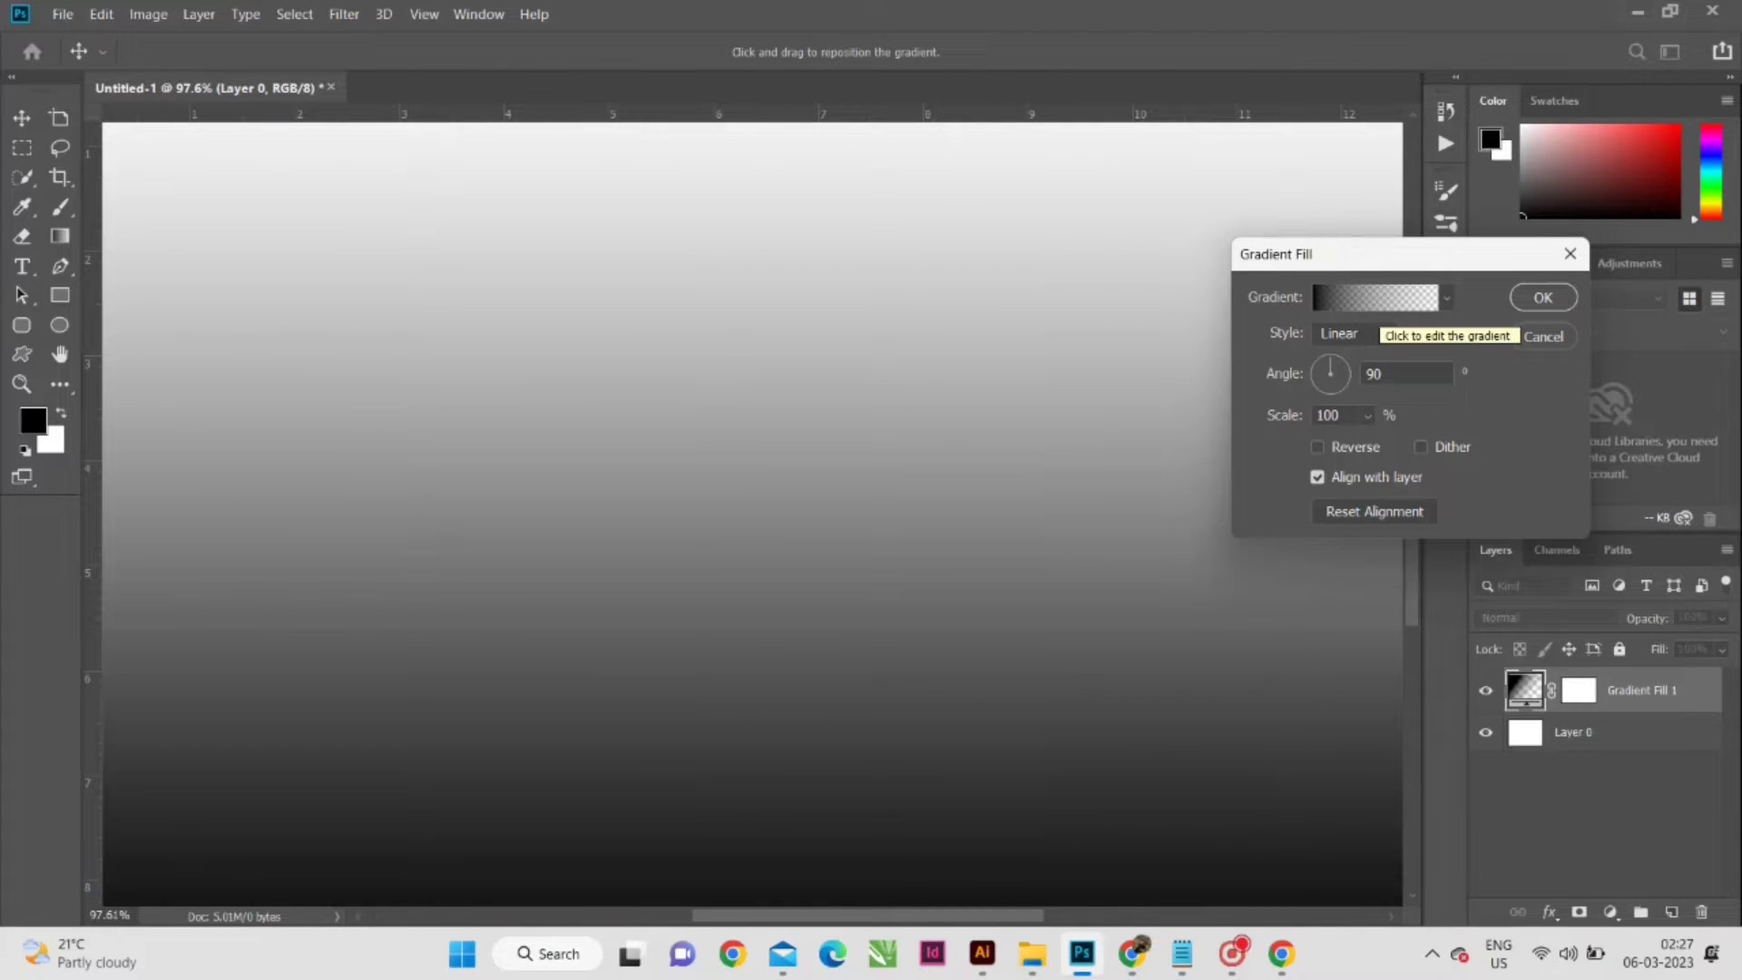
- Change the gradient fill's black colour stop to grey 959191 and apply the fill as a radial gradient with a light centre
click(1374, 298)
click(1065, 760)
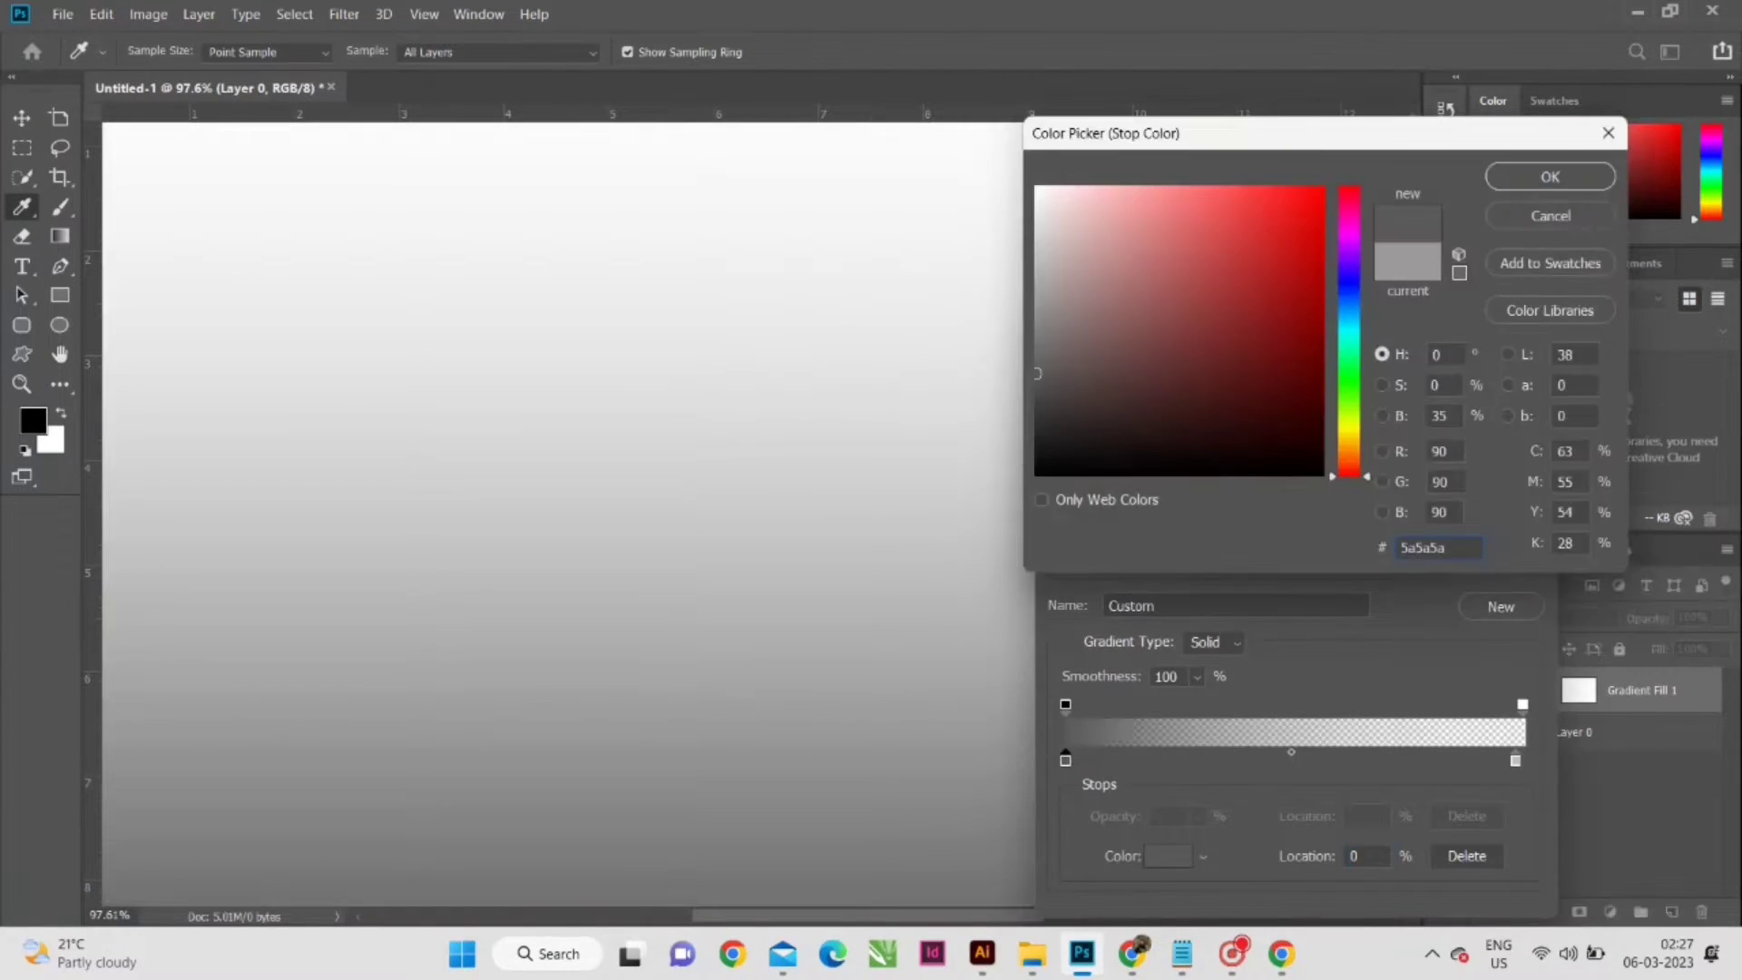
click(1530, 184)
click(1488, 391)
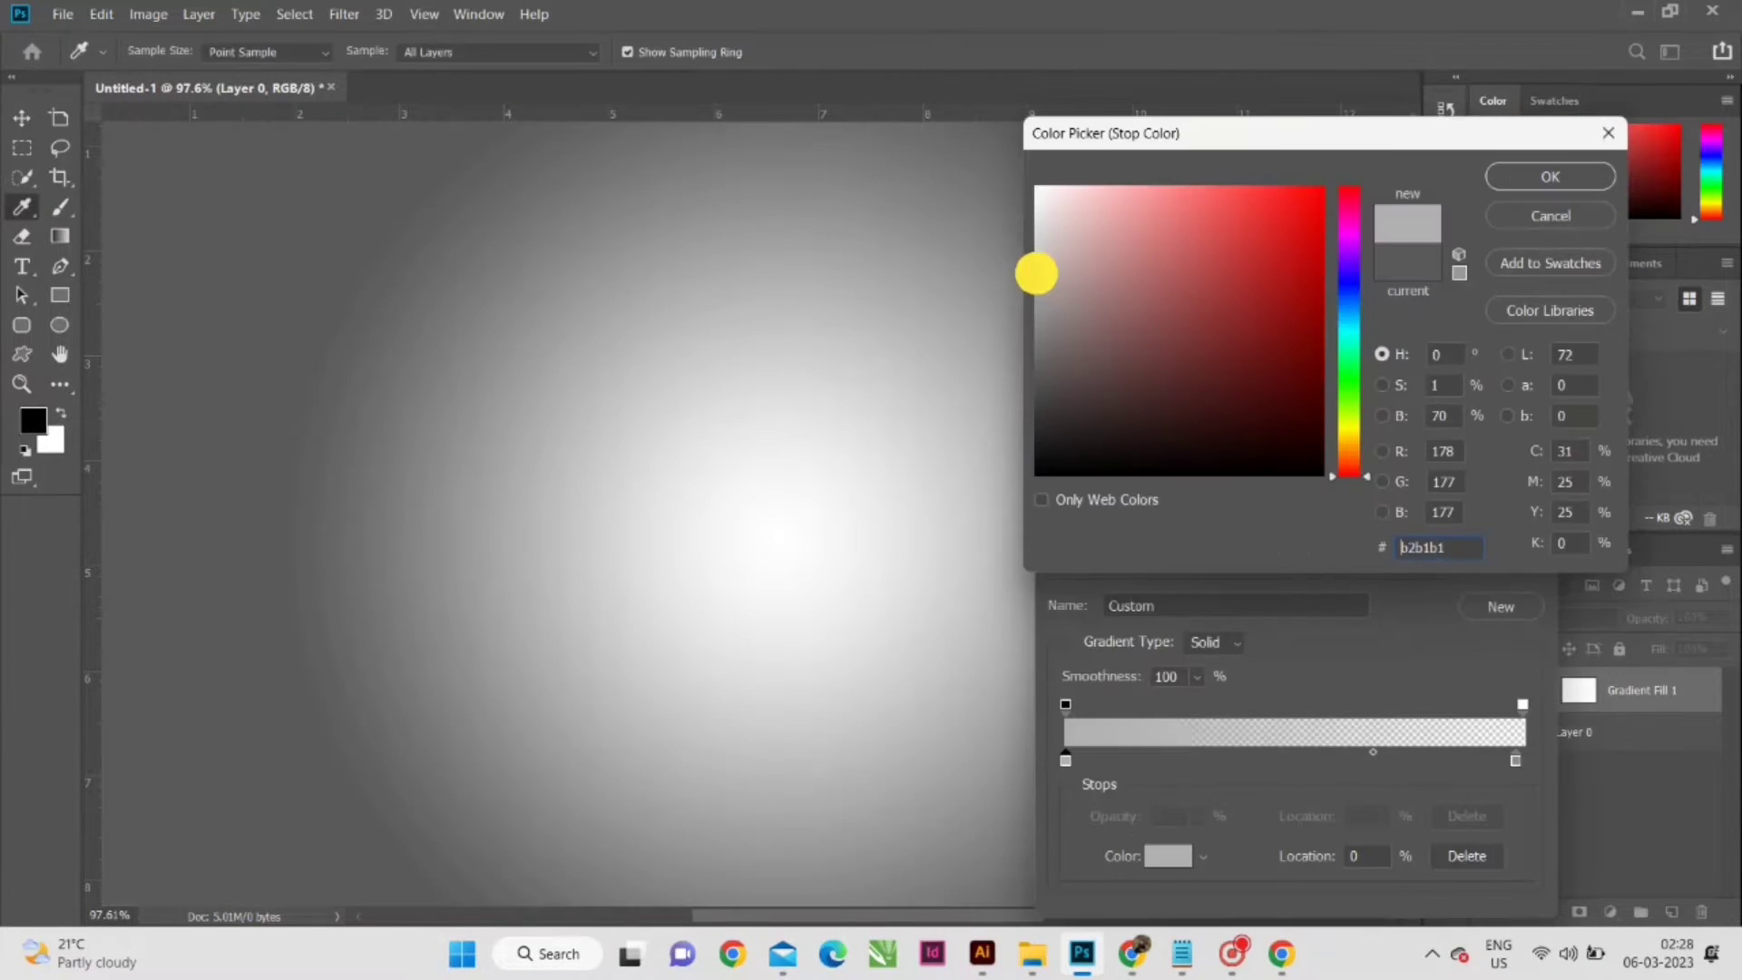
drag(1037, 272, 1041, 306)
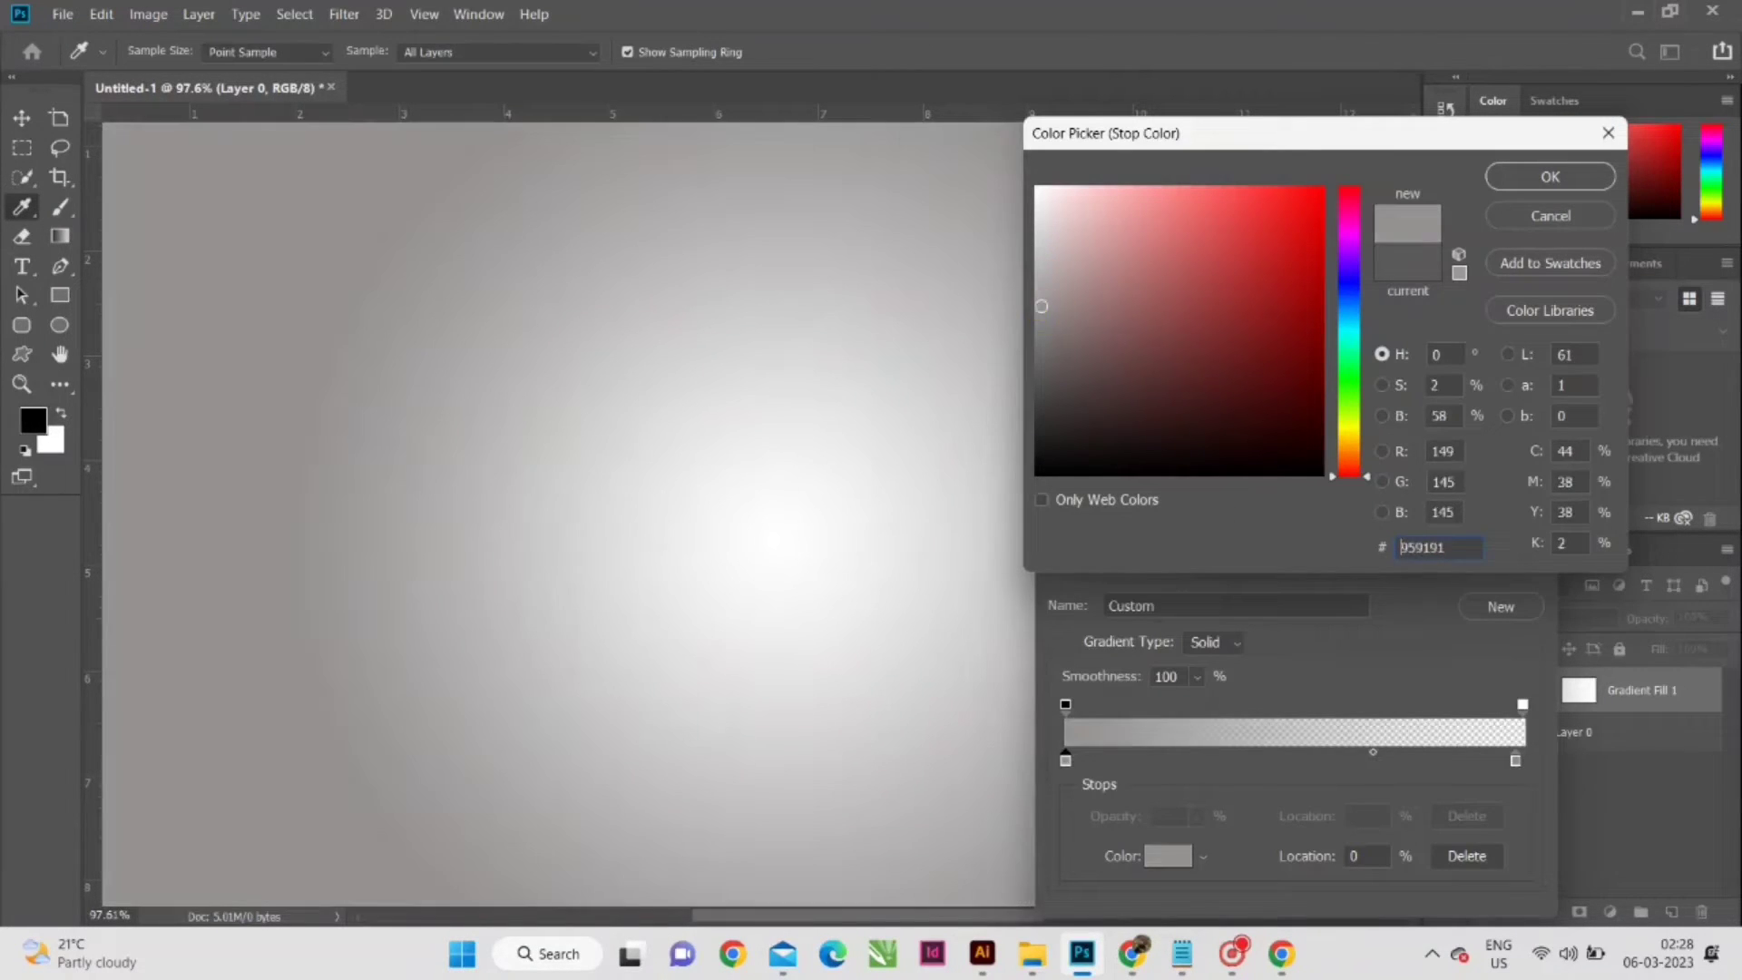
click(1550, 176)
click(1501, 391)
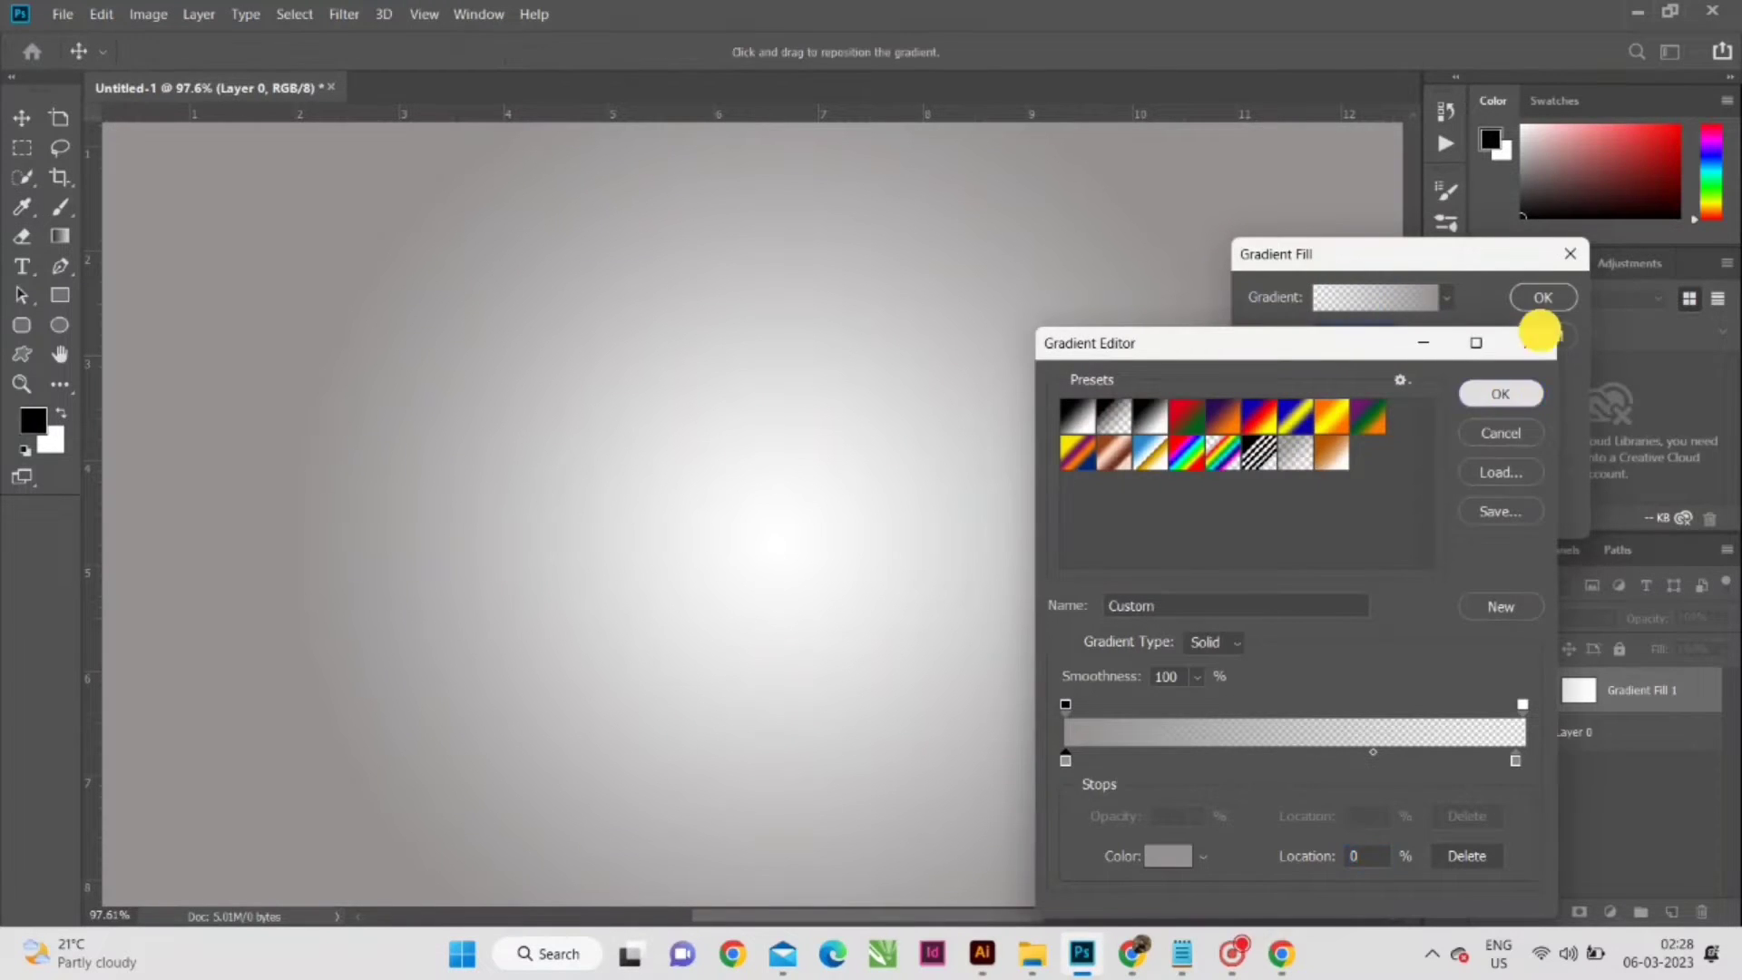
click(1543, 297)
scroll(861, 542, down, 5)
scroll(860, 541, up, 2)
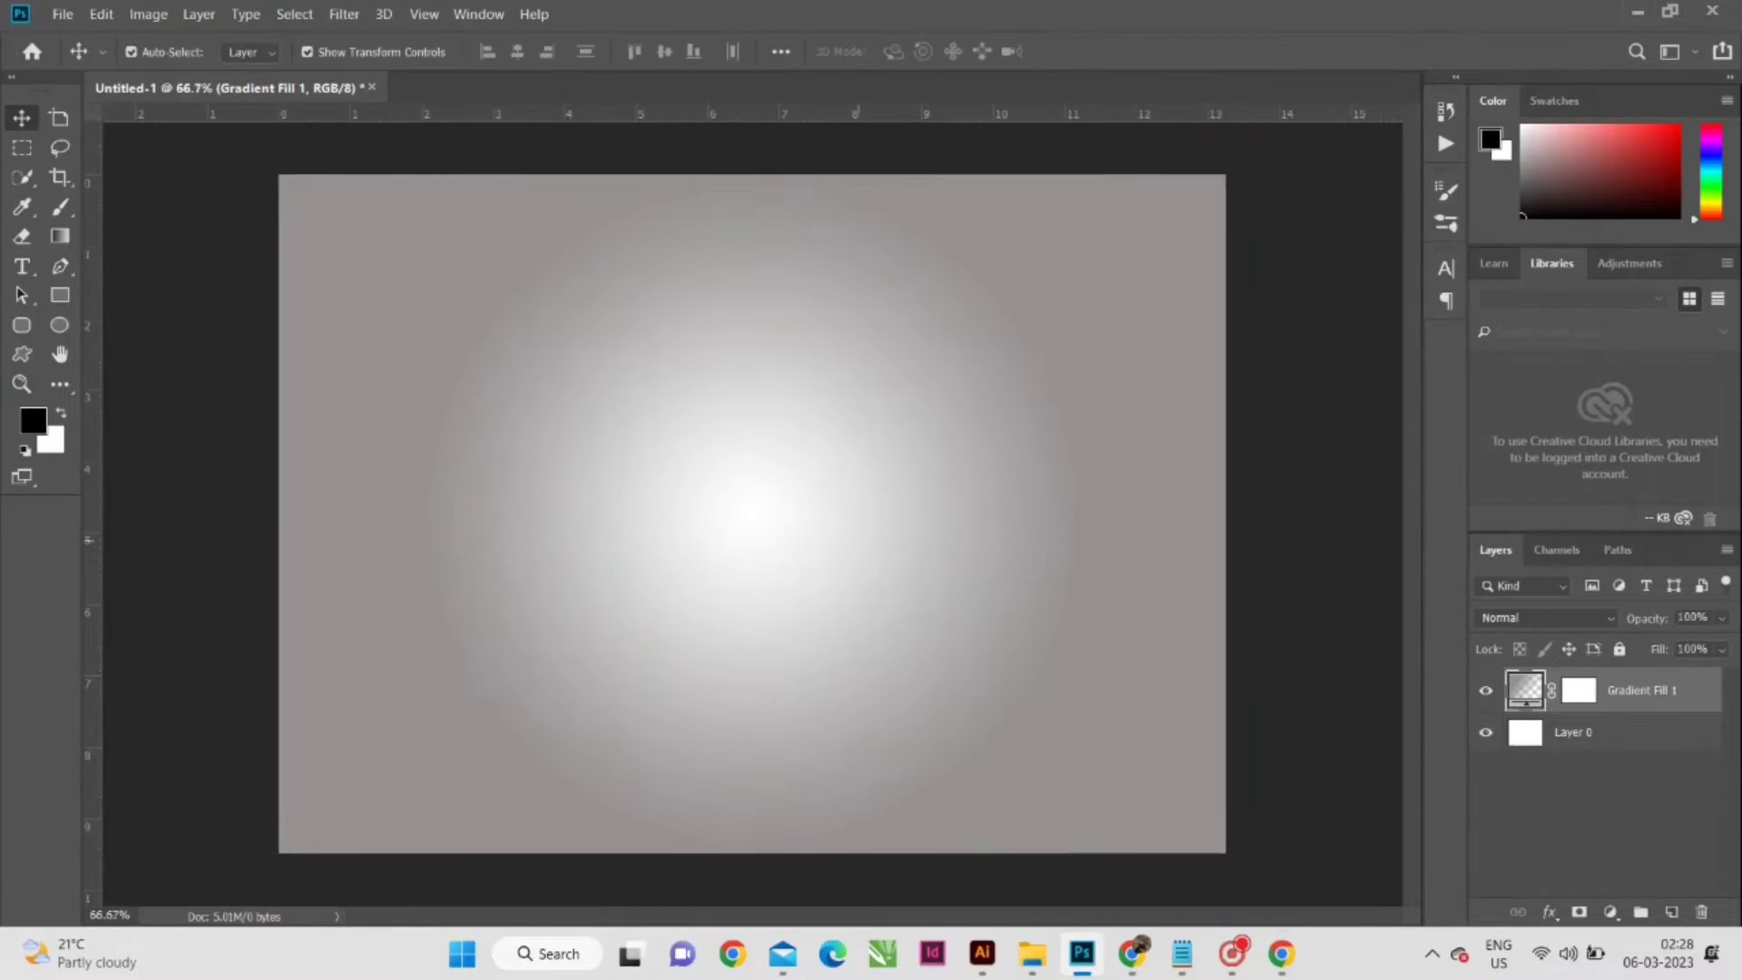
scroll(861, 541, up, 2)
scroll(861, 541, down, 2)
scroll(861, 542, up, 2)
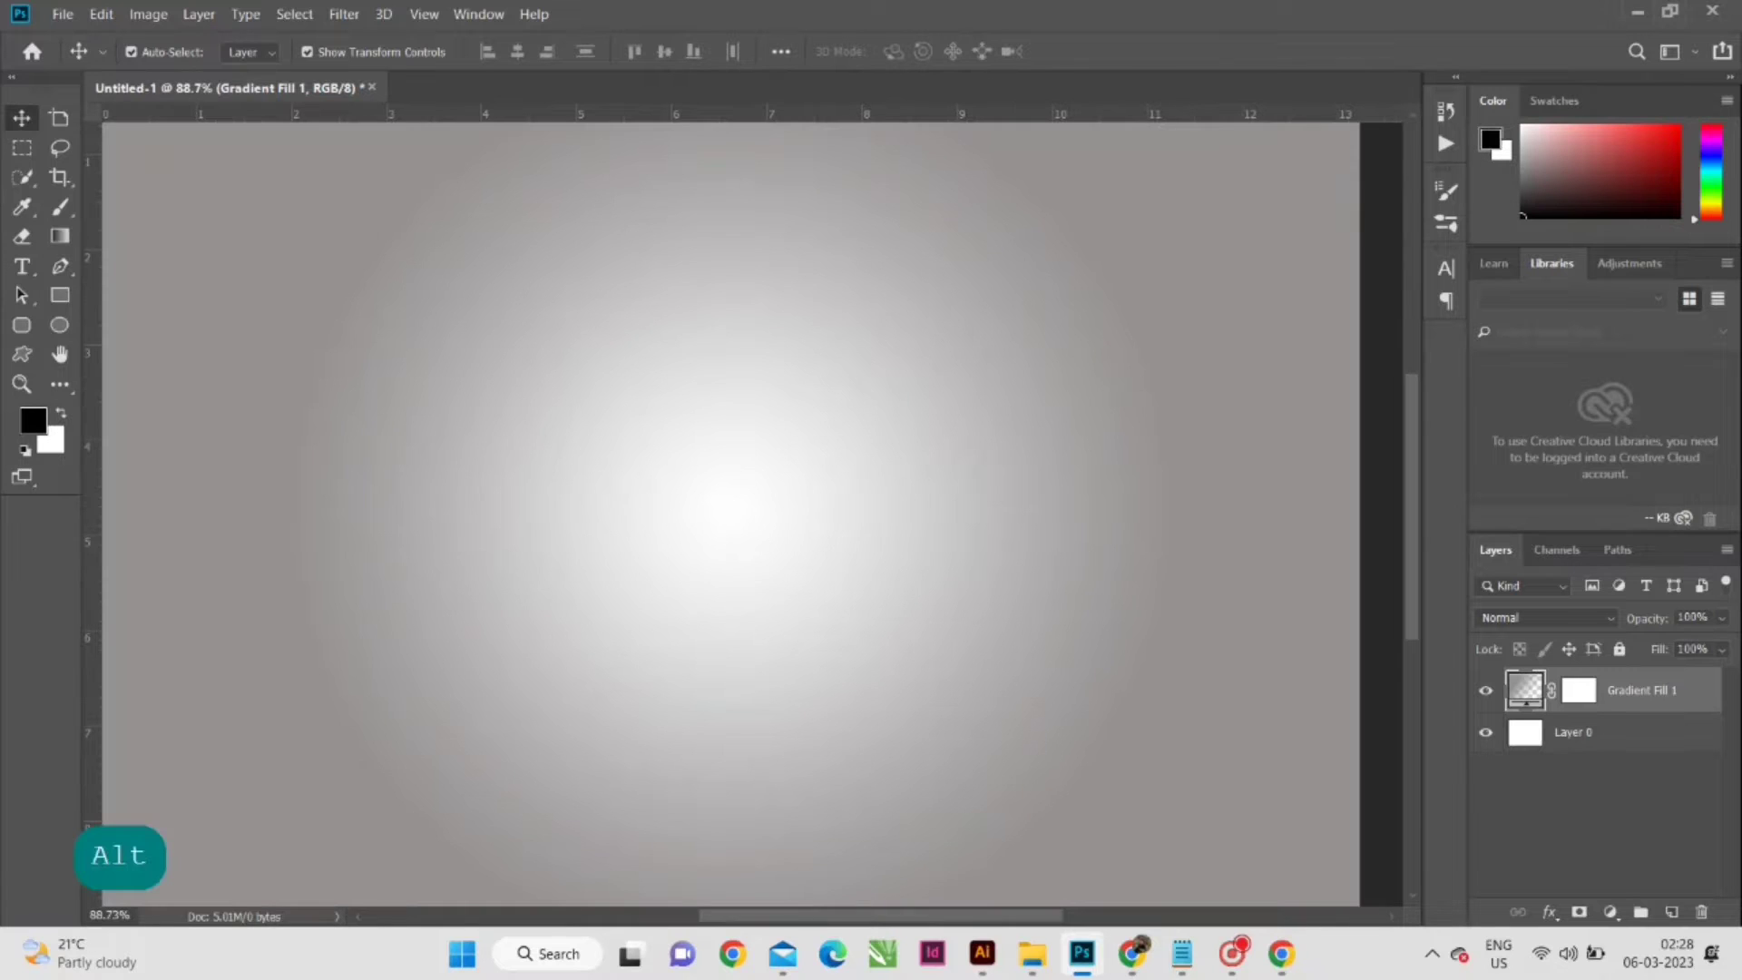
scroll(733, 408, down, 1)
scroll(733, 407, up, 2)
scroll(733, 408, down, 2)
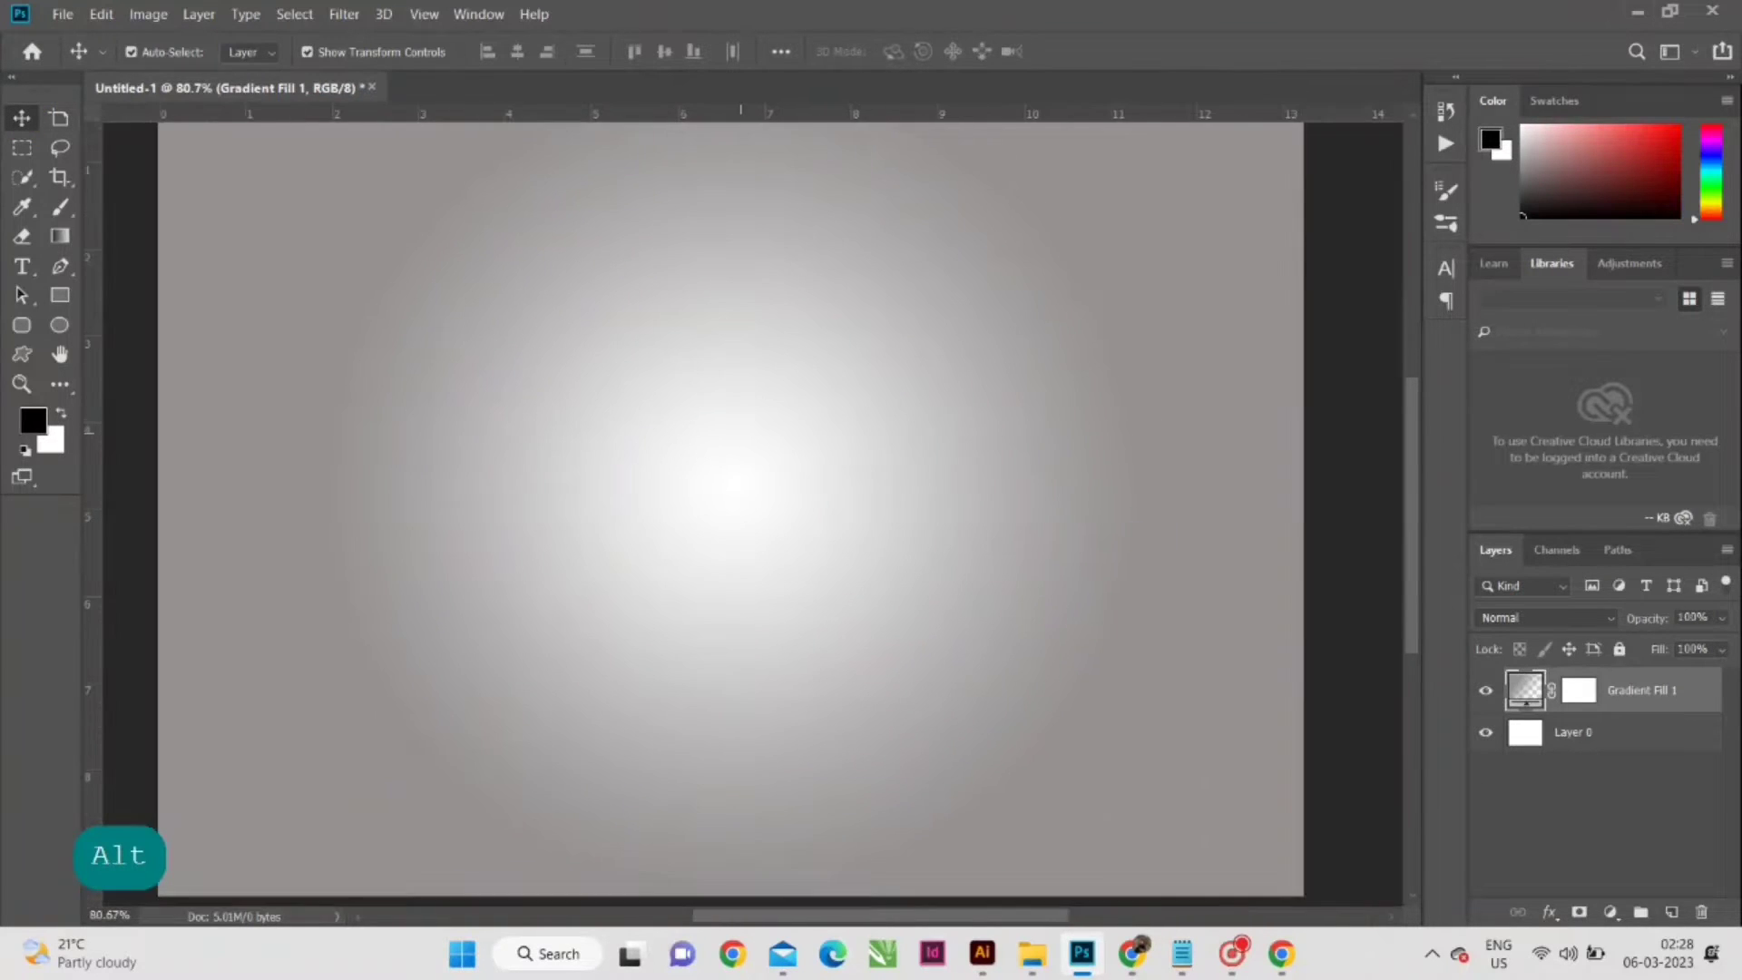
scroll(703, 504, up, 1)
scroll(725, 508, up, 3)
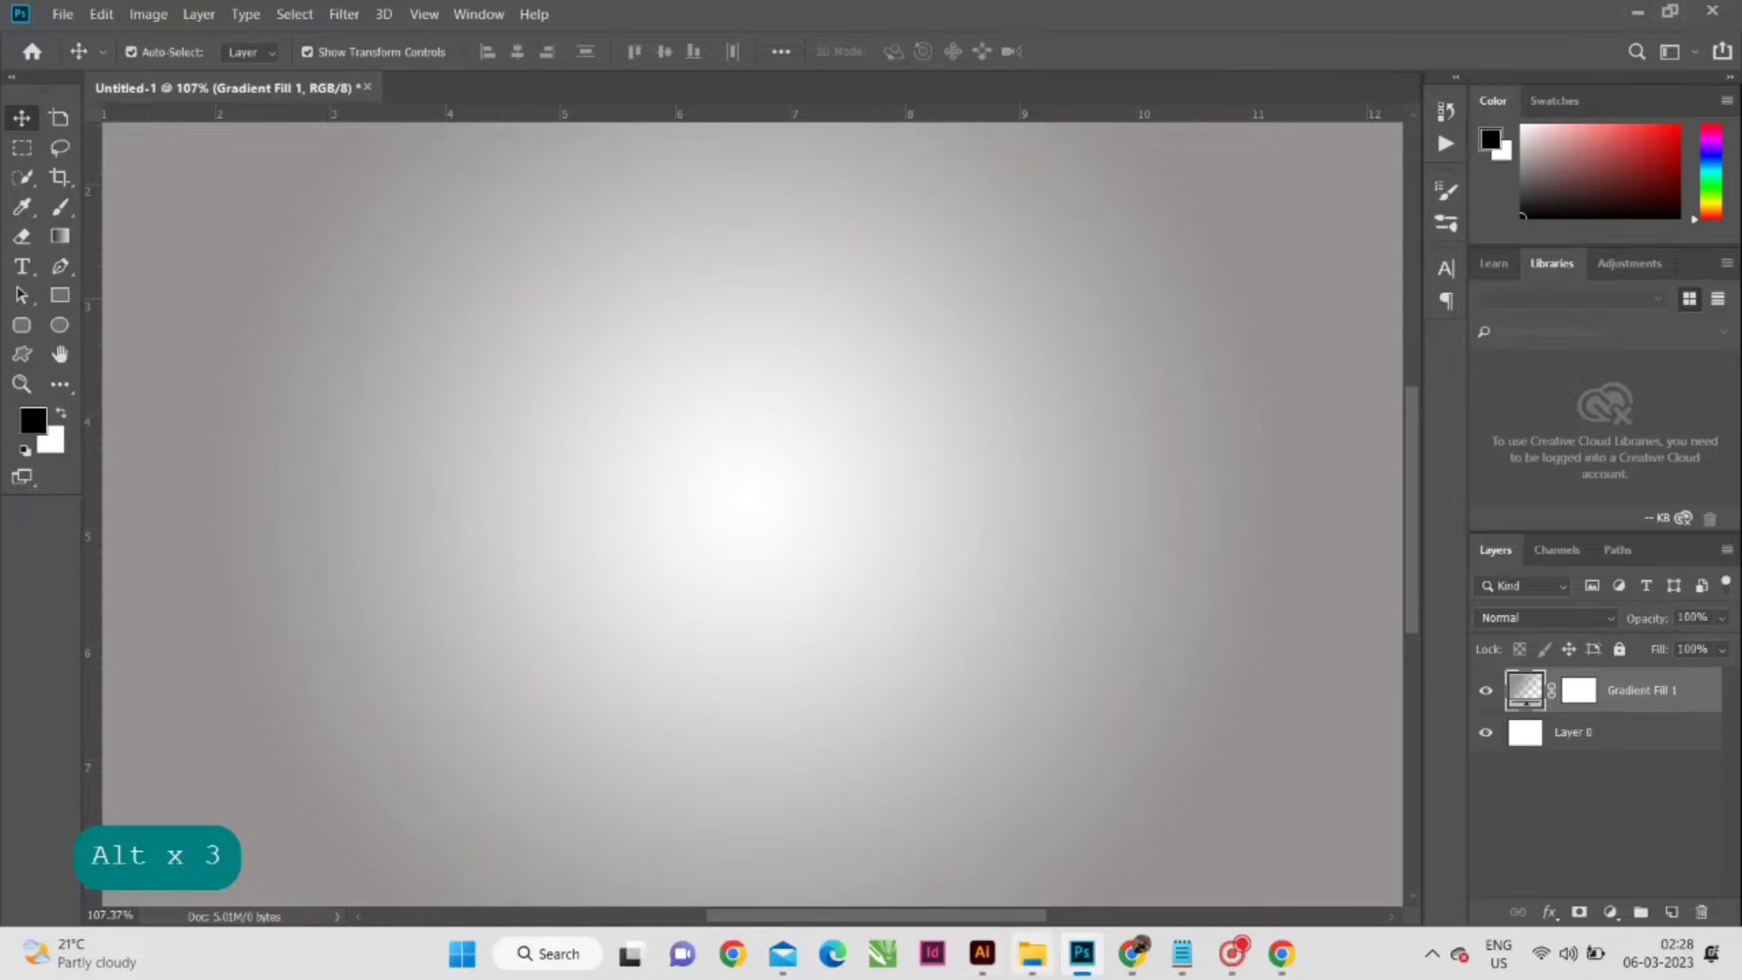
- Switch to the lemmon fish folder in File Explorer and bring the whole green lemon and lemon slice images into the document
key(alt+Tab)
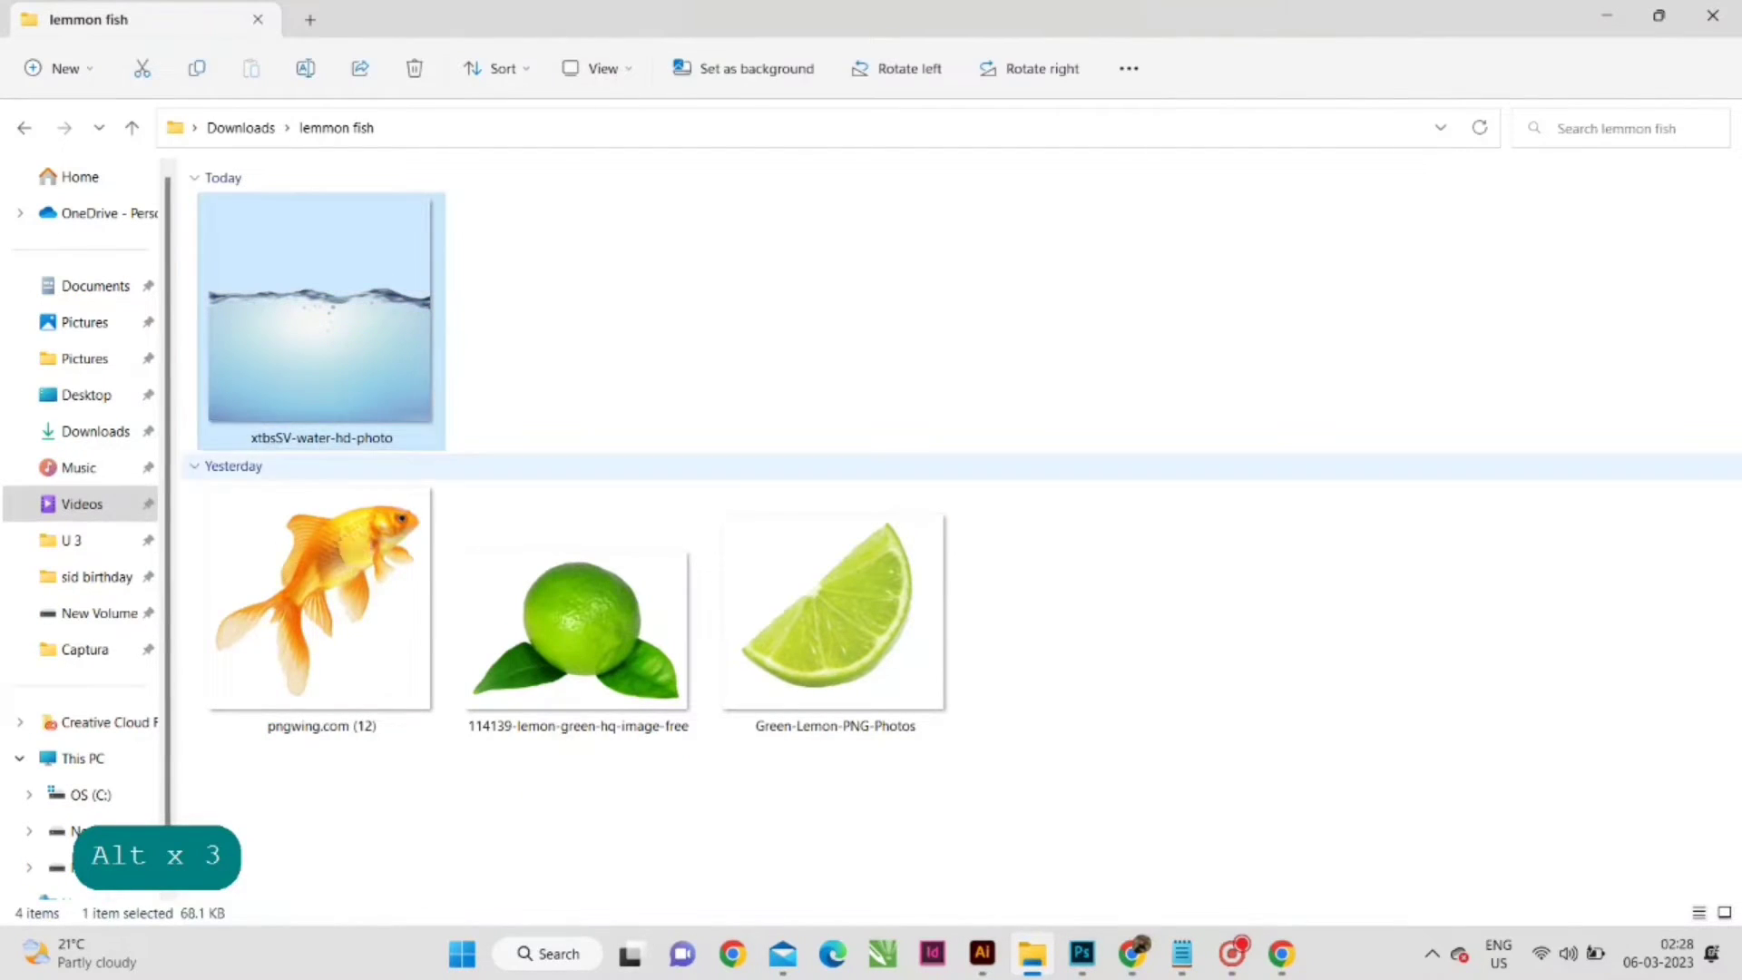
click(354, 553)
click(562, 590)
click(835, 603)
click(1713, 16)
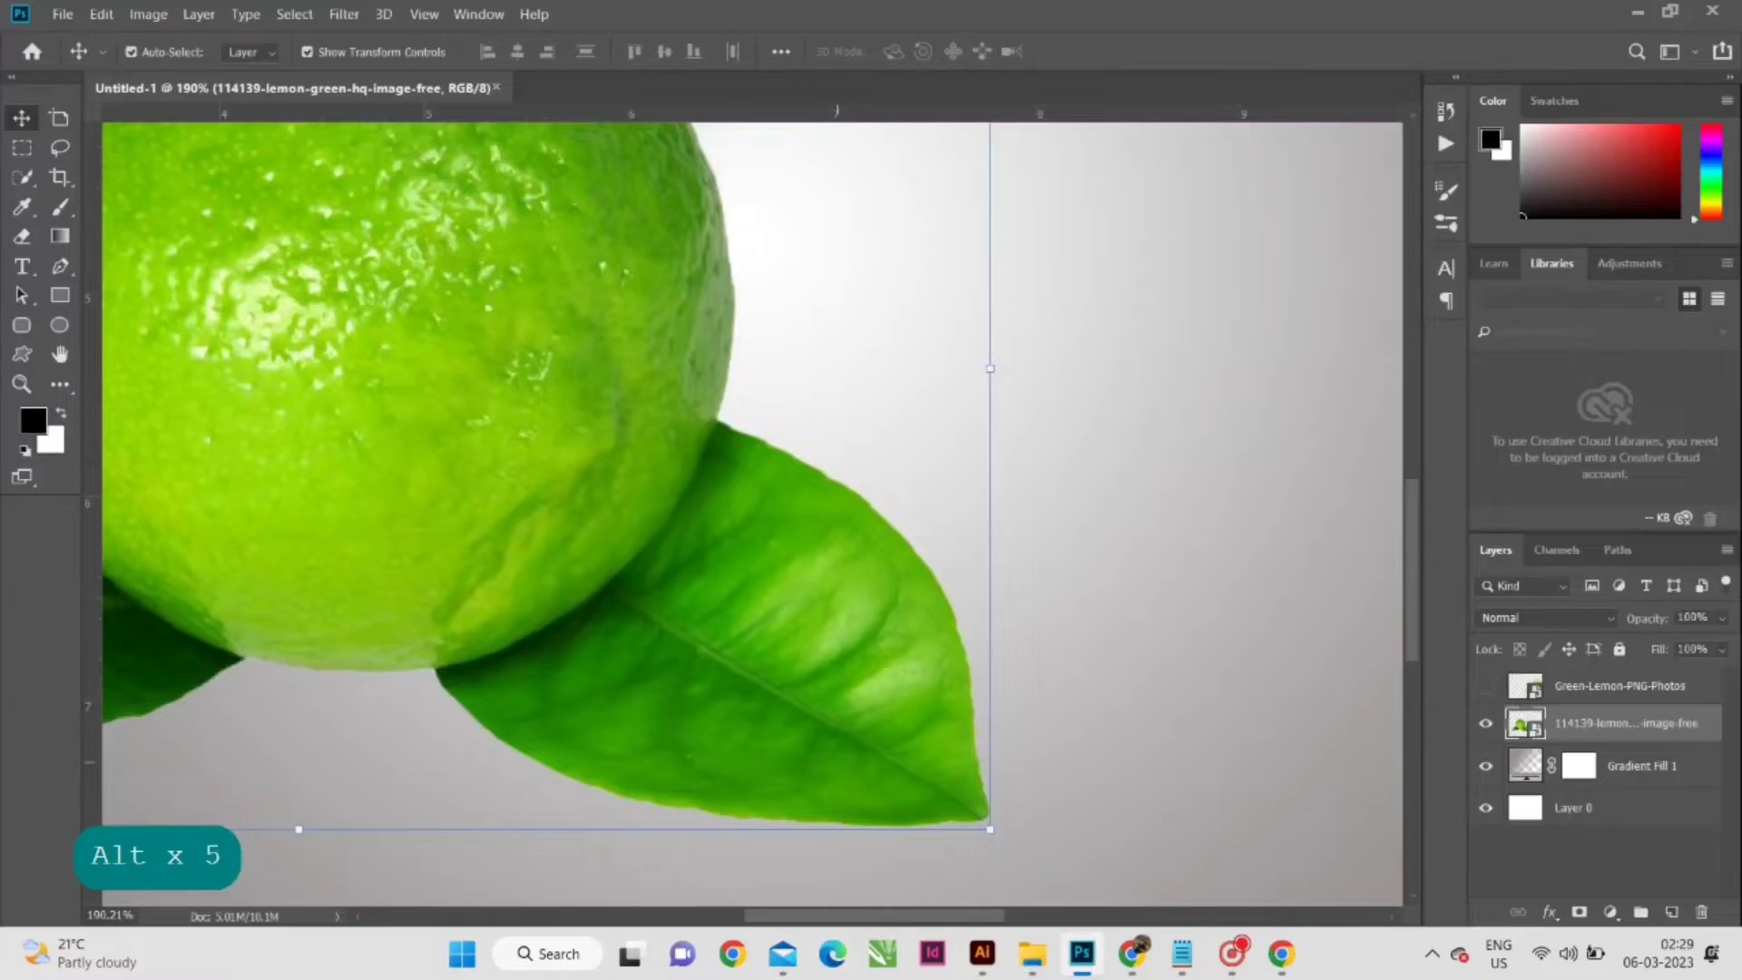
- Trace the whole lemon's right leaf with the Pen tool along the fruit's edge and make a selection with 0 feather
scroll(839, 758, down, 1)
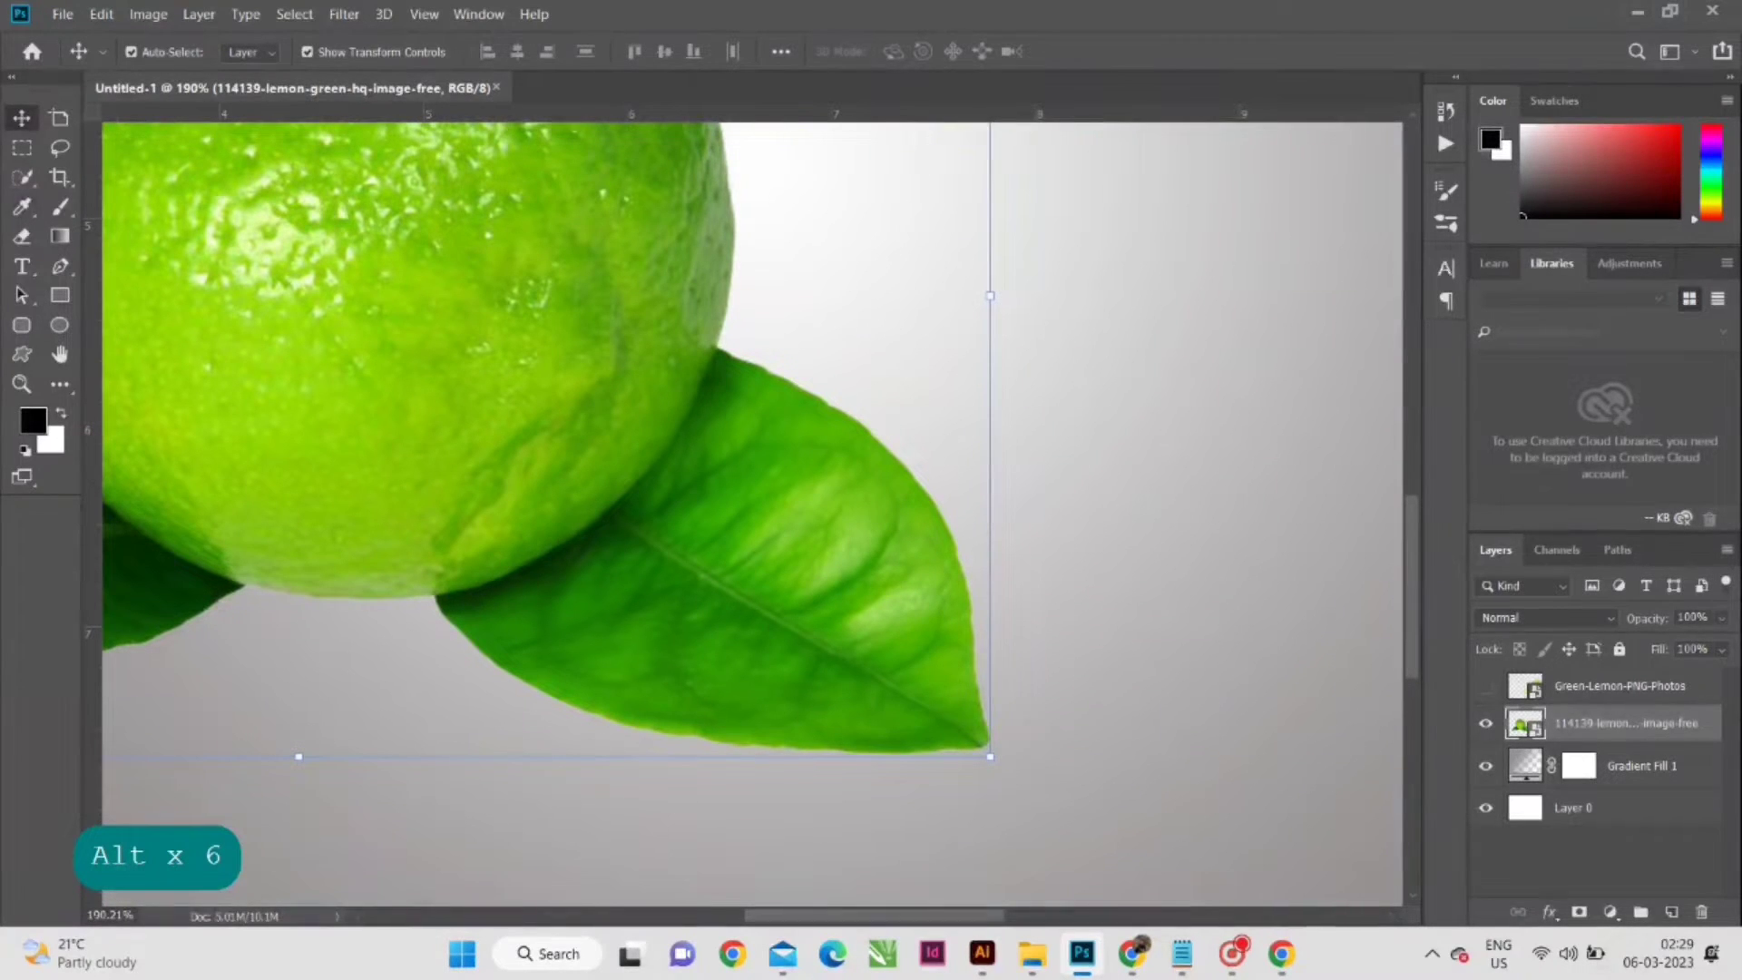
key(p)
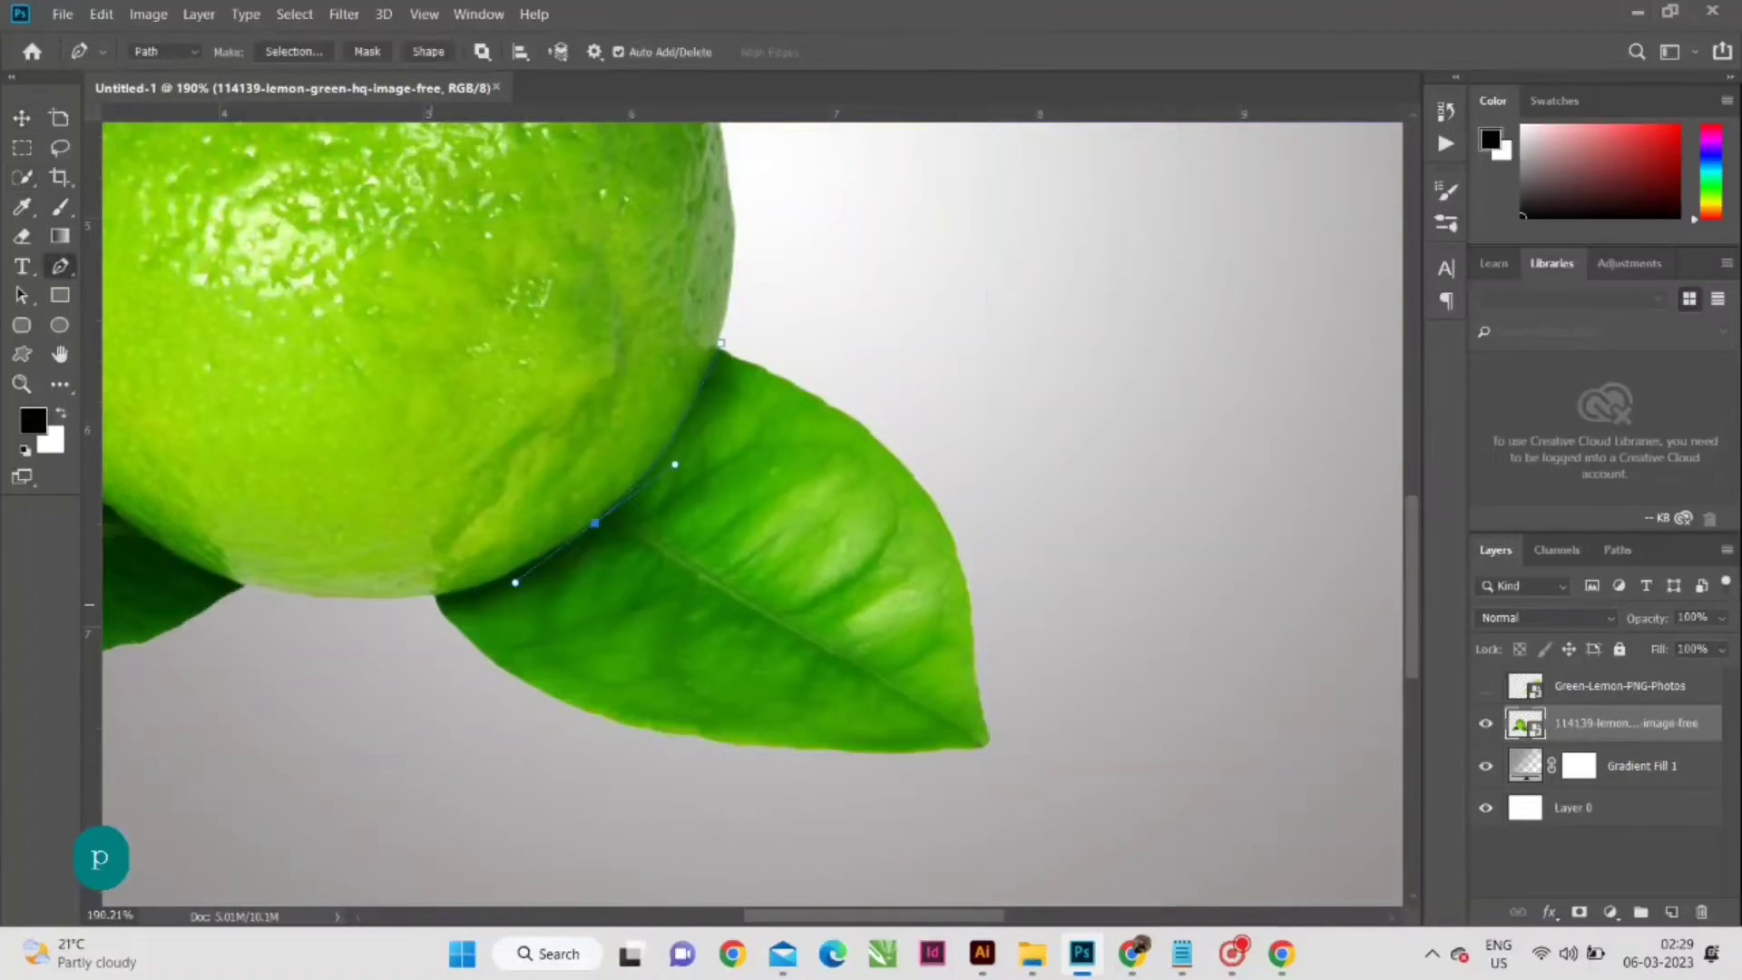
drag(428, 598, 389, 607)
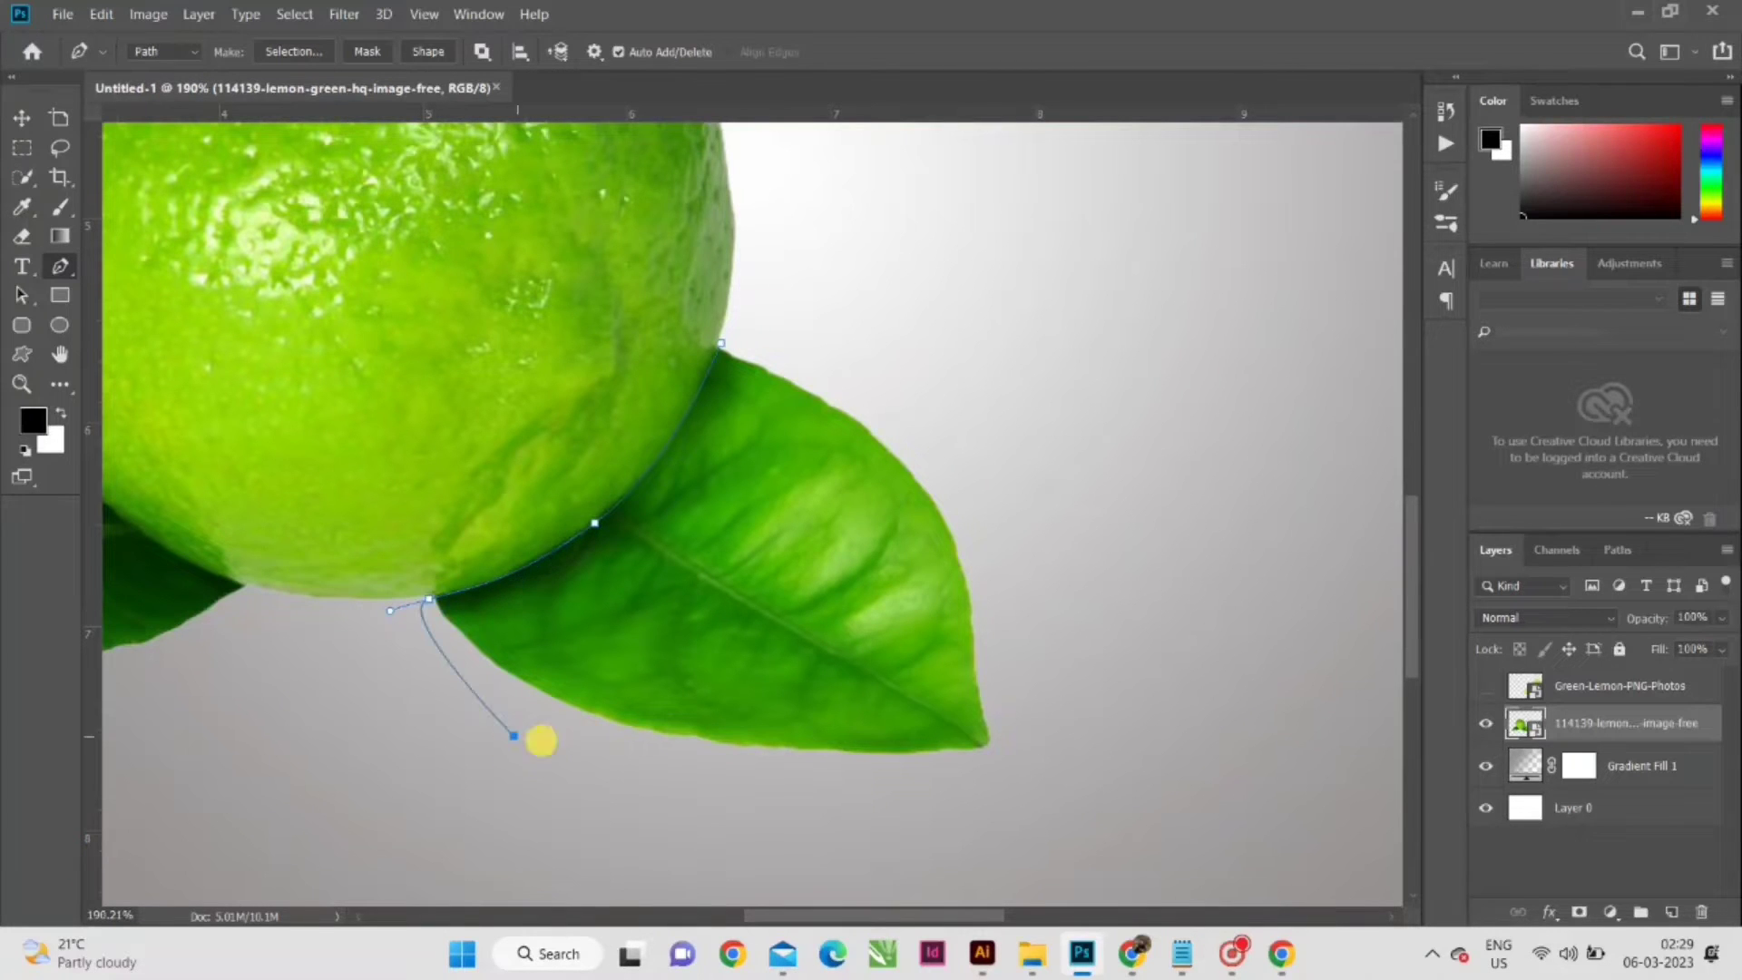
click(986, 804)
click(1043, 698)
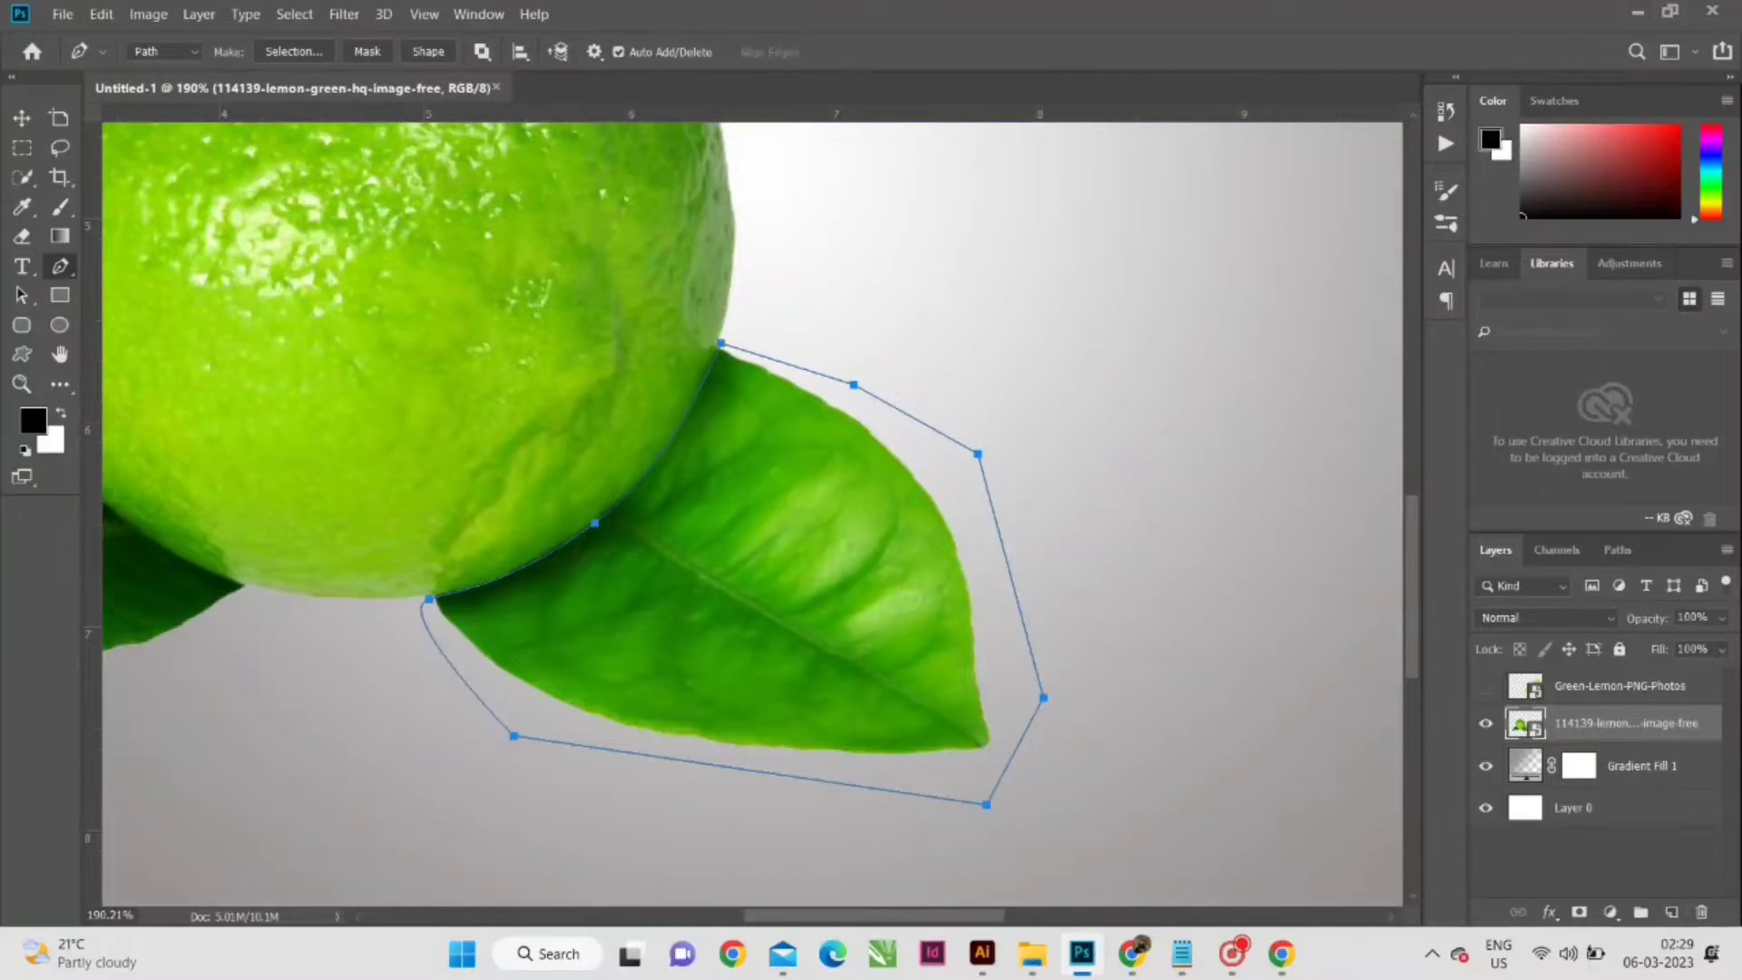
click(293, 51)
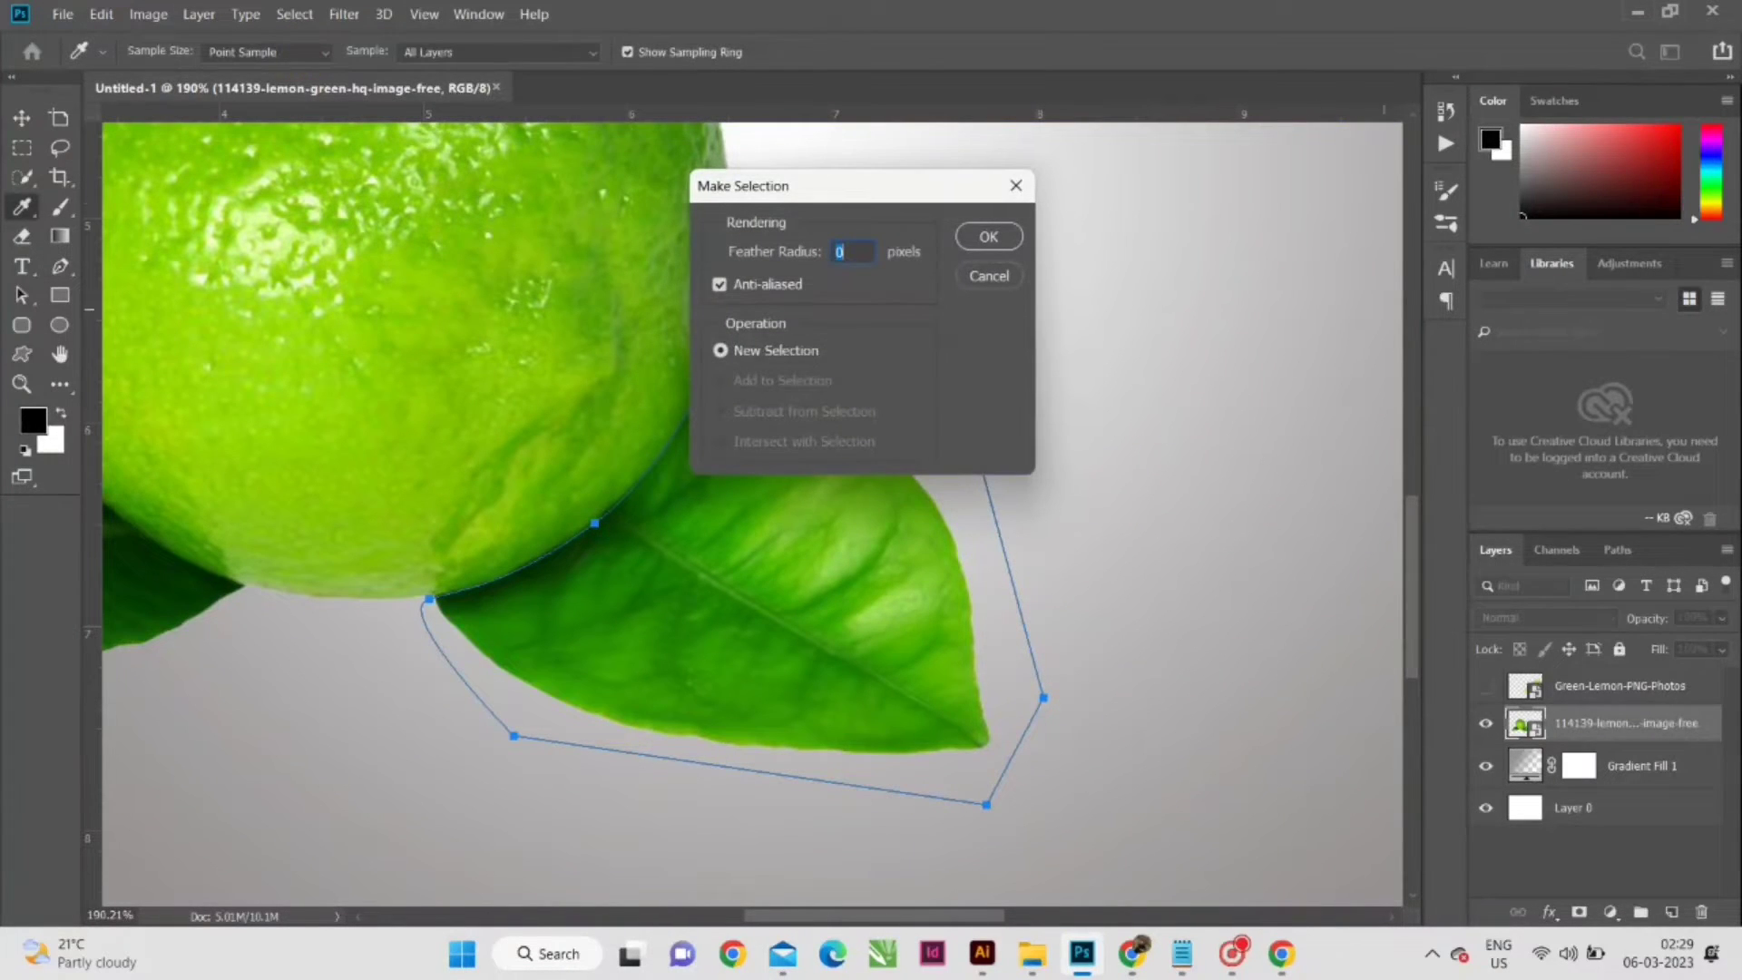
click(988, 236)
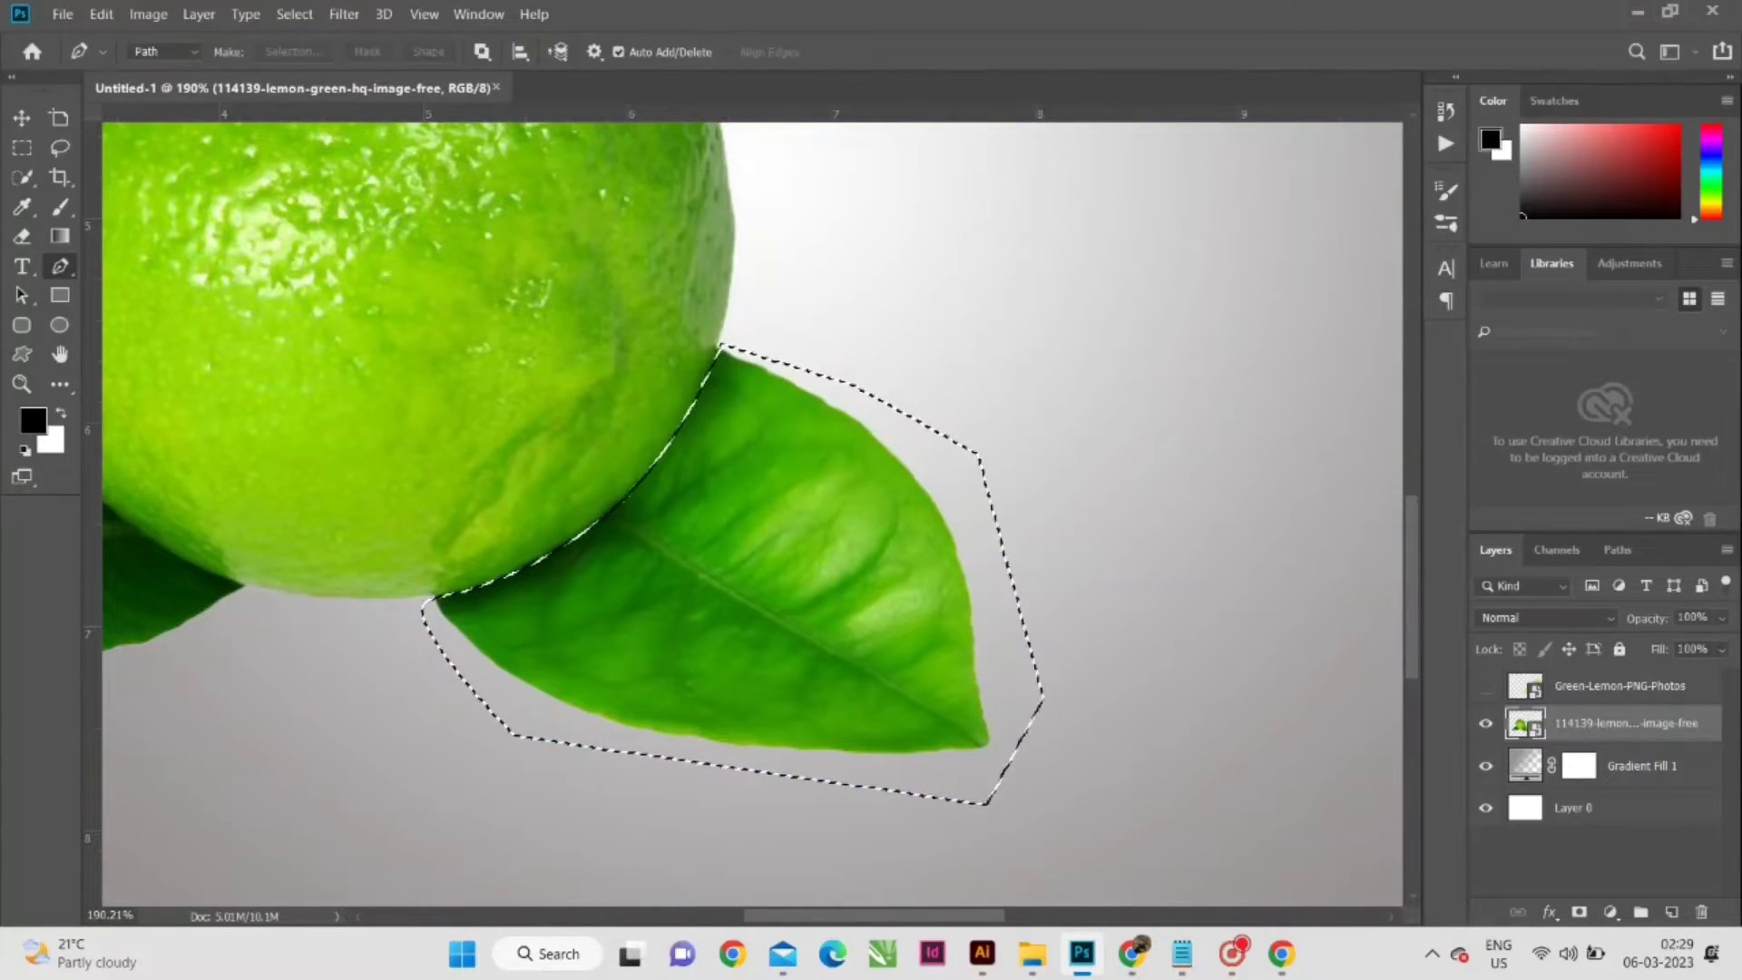
- Rasterize the whole lemon's layer, delete the selected right leaf and deselect
right_click(1587, 719)
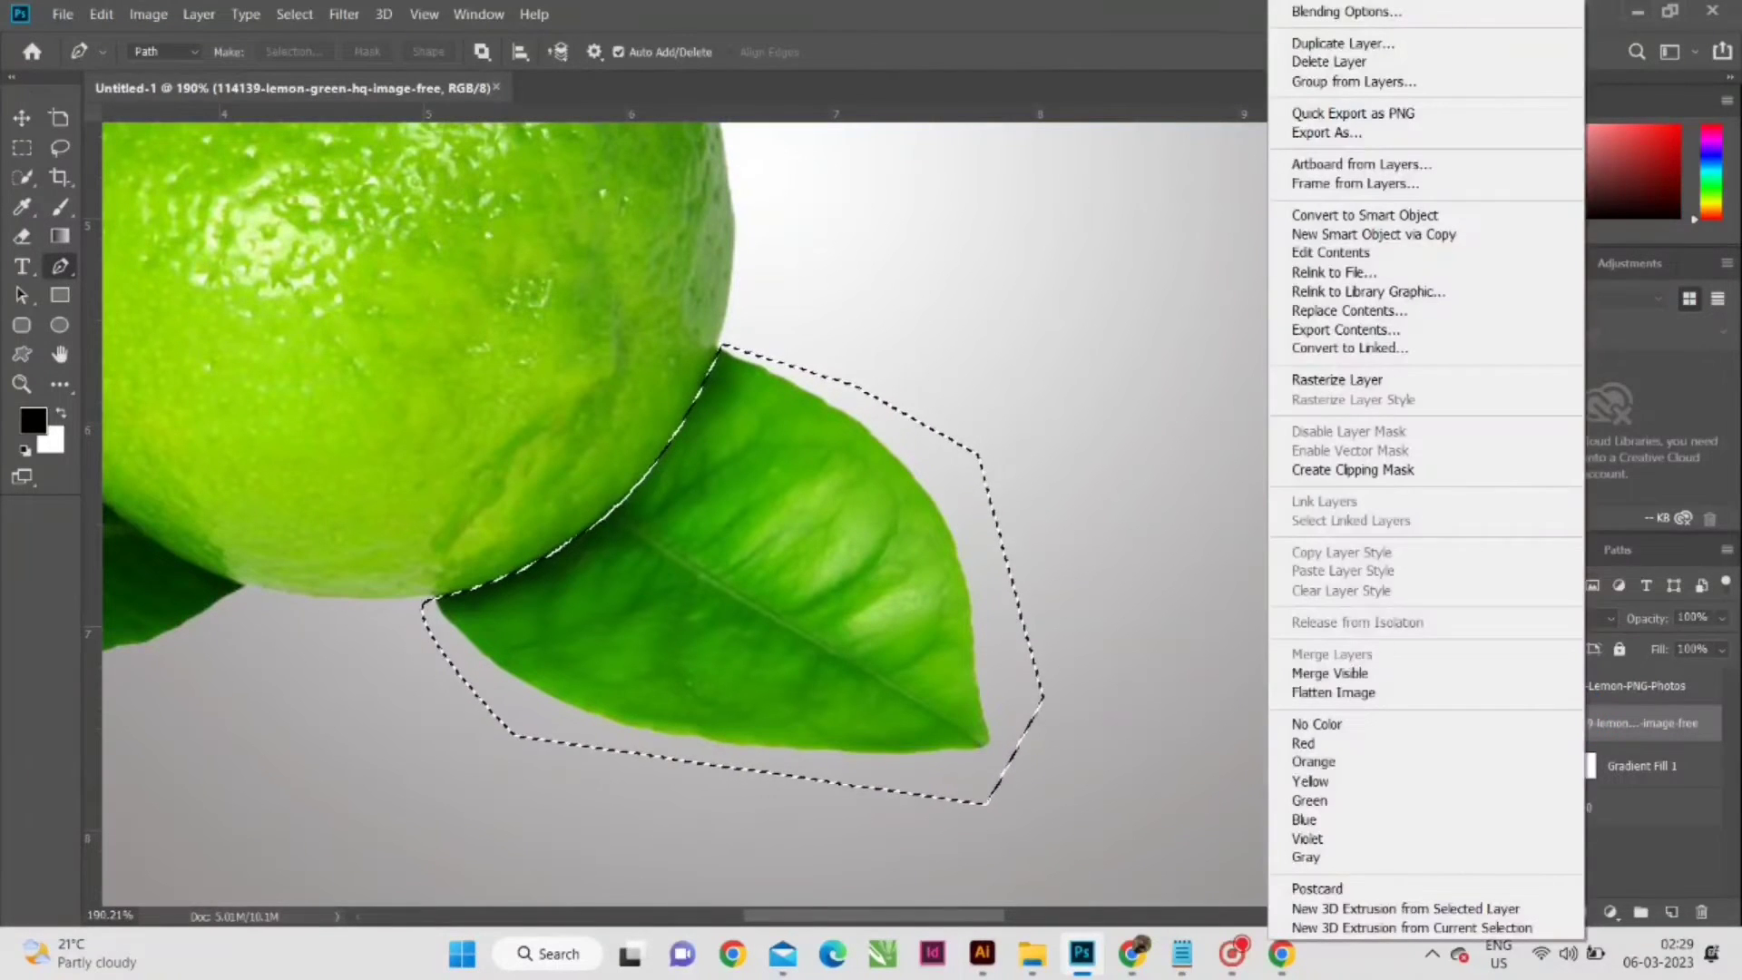
click(1337, 379)
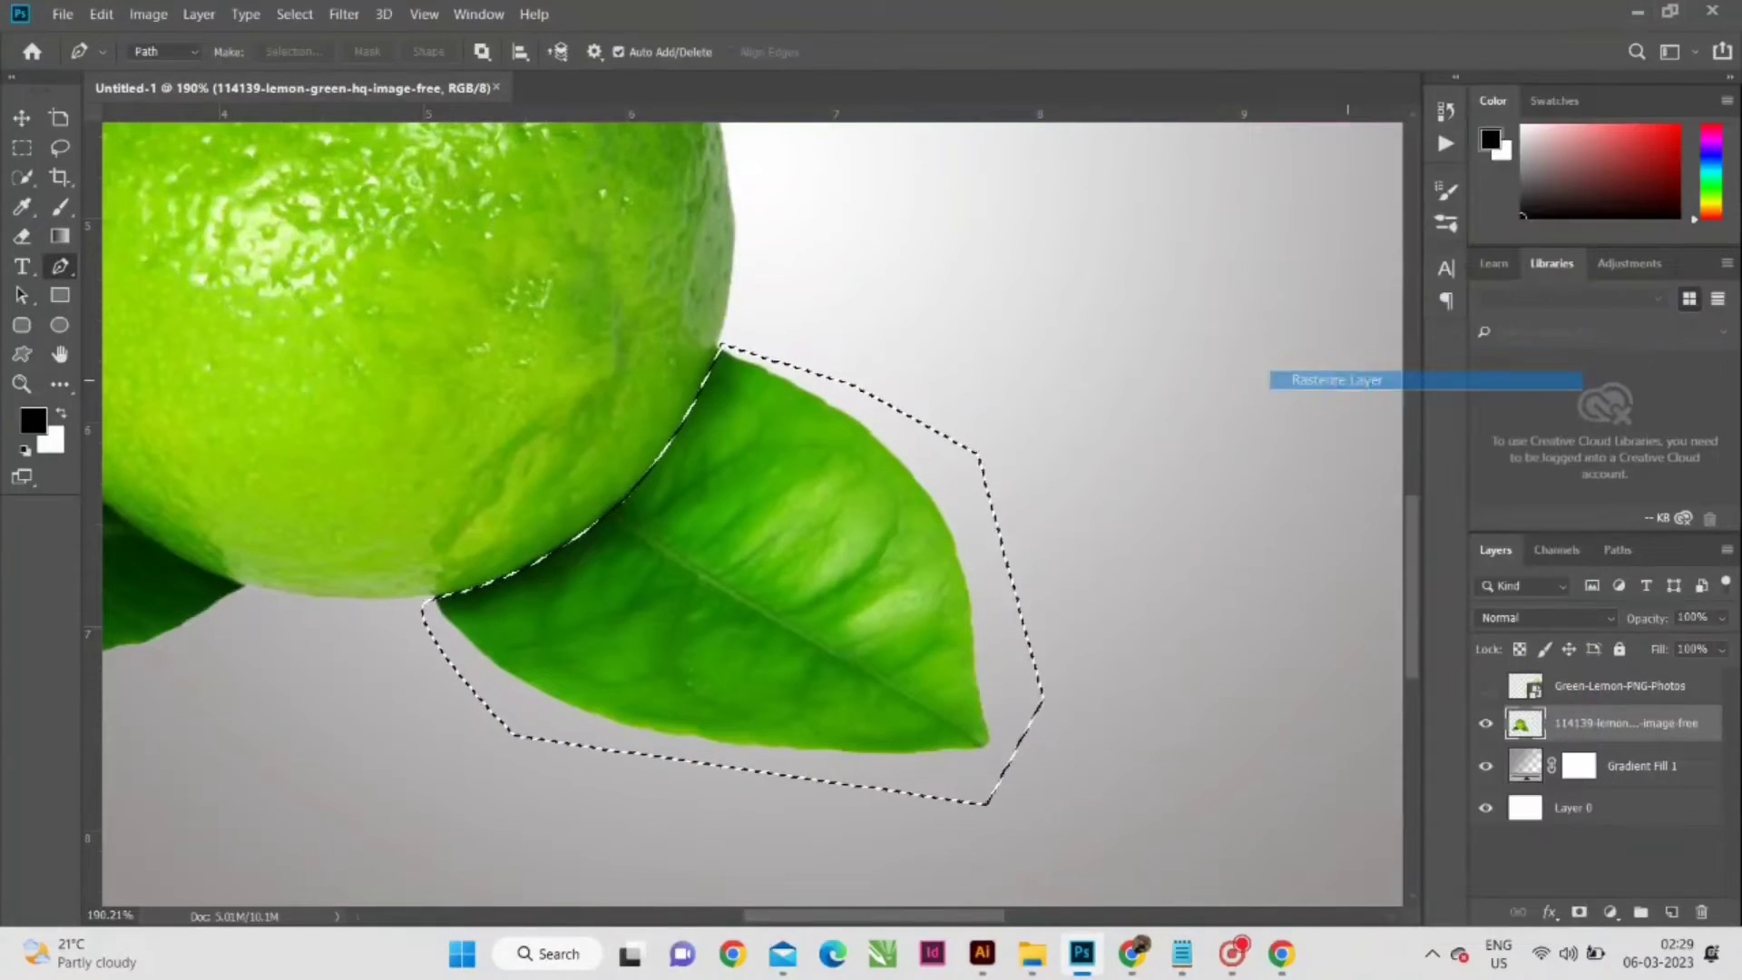
key(Delete)
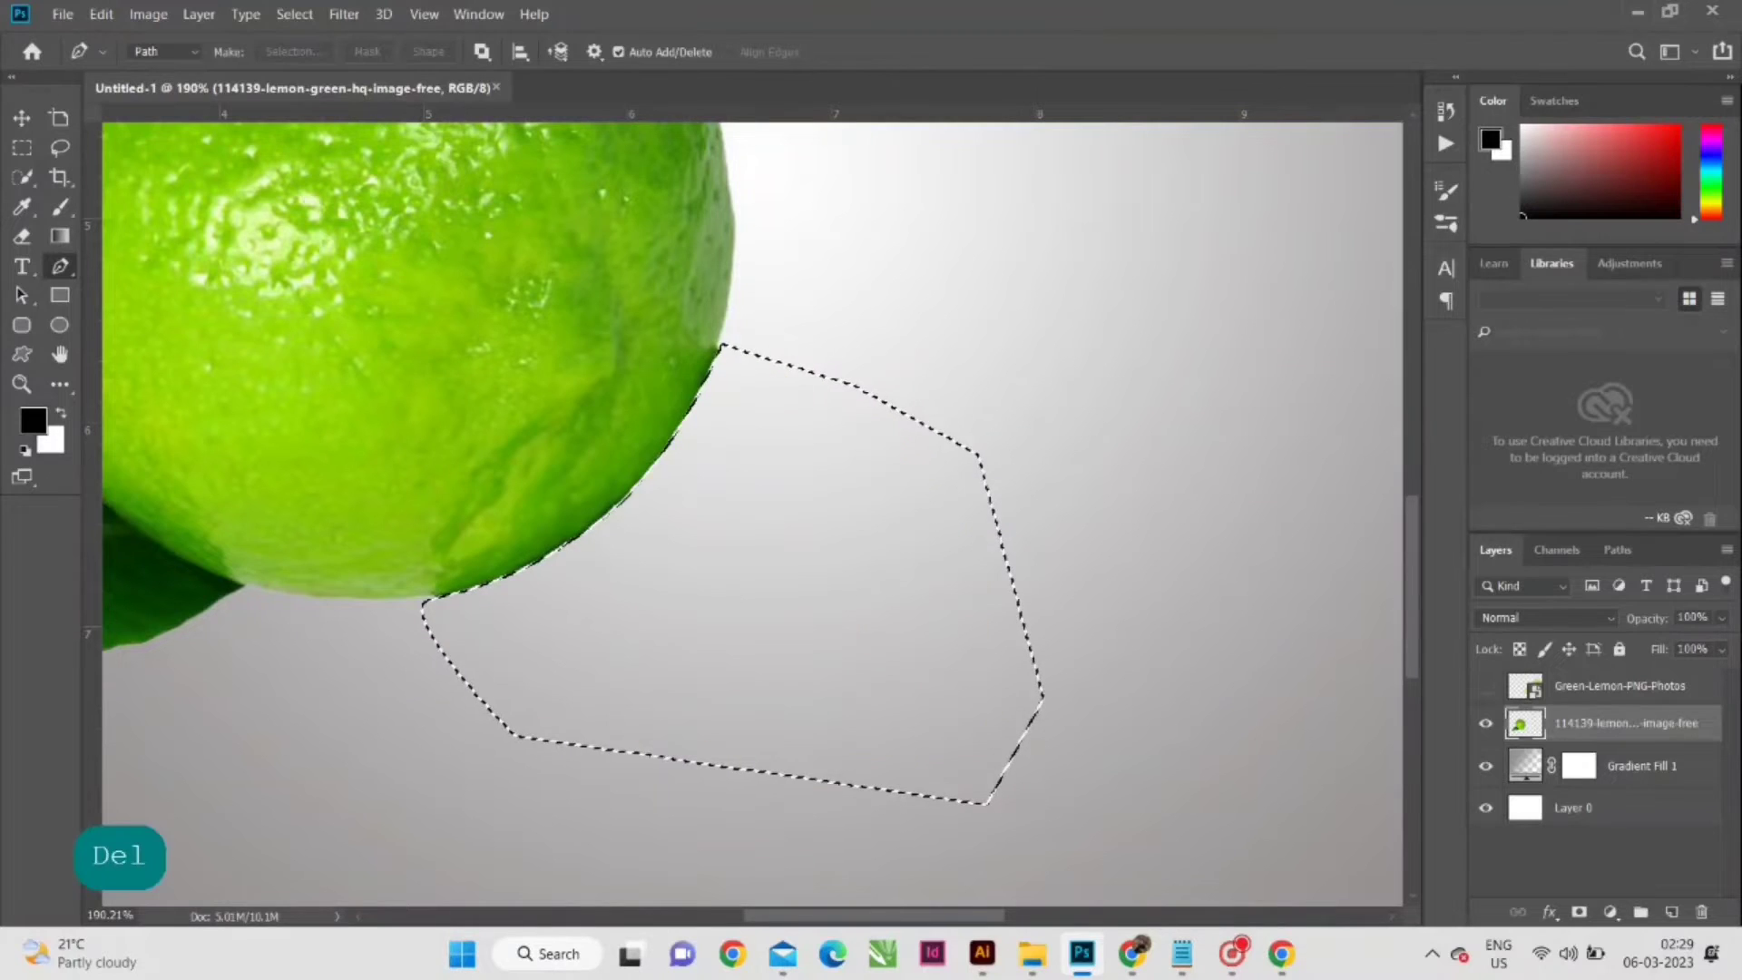
key(ctrl+0)
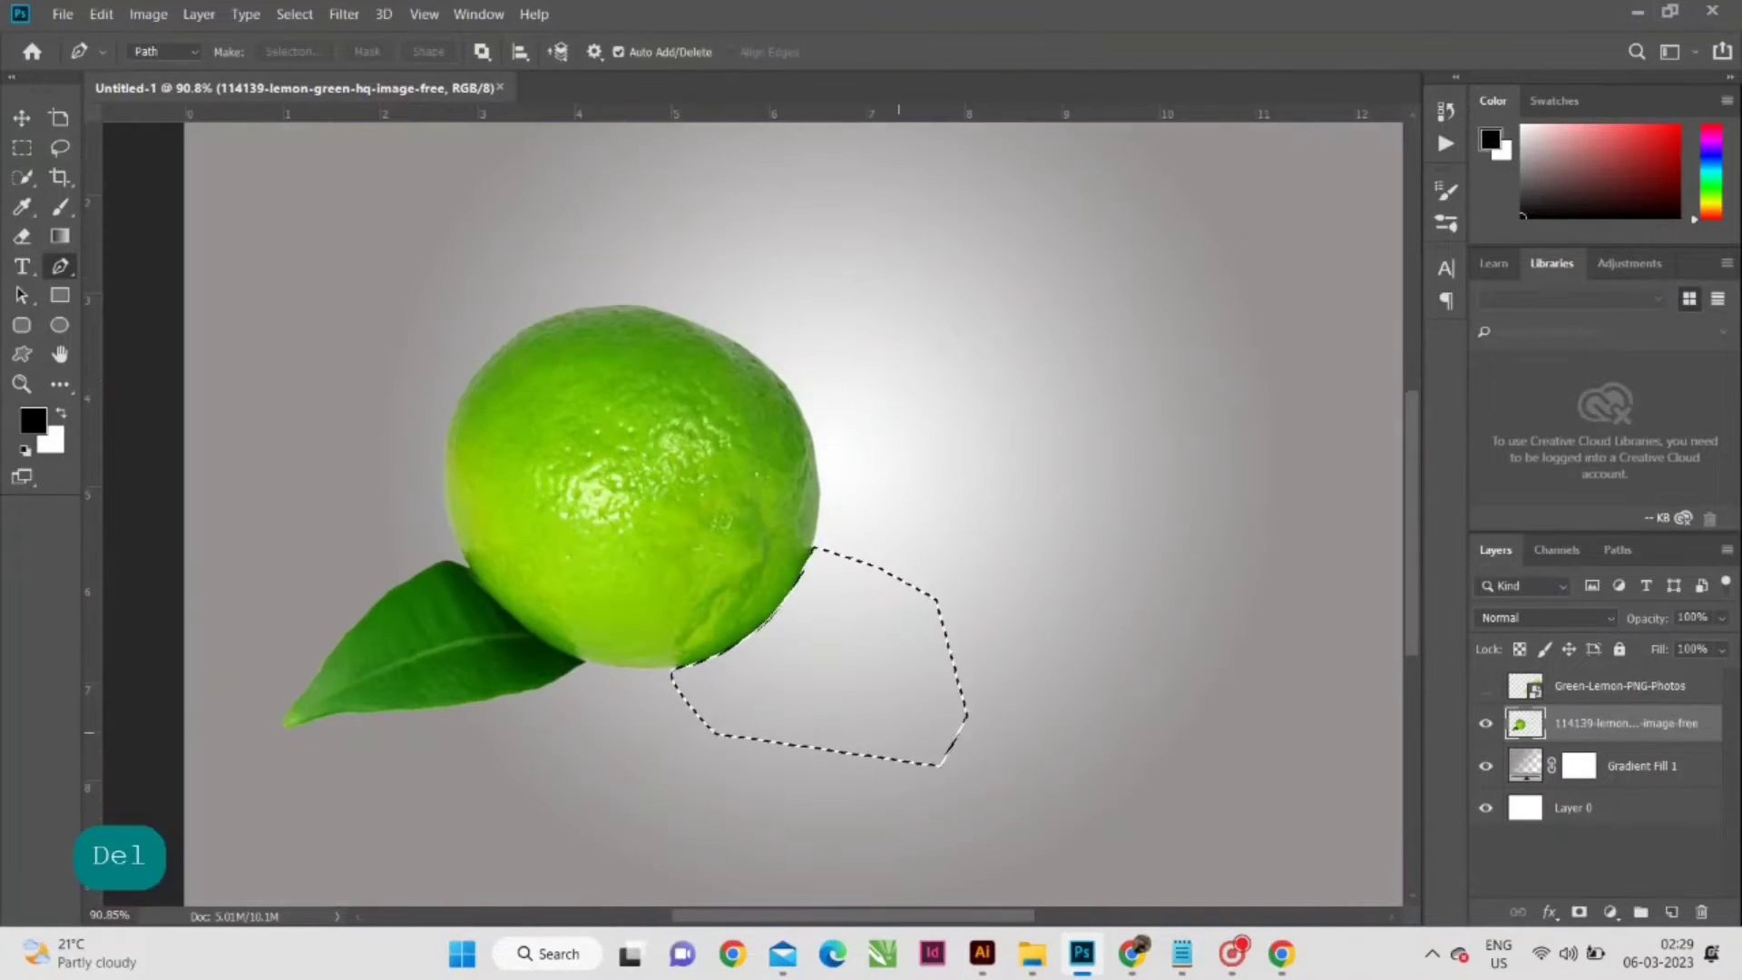
scroll(821, 719, up, 1)
key(ctrl+d)
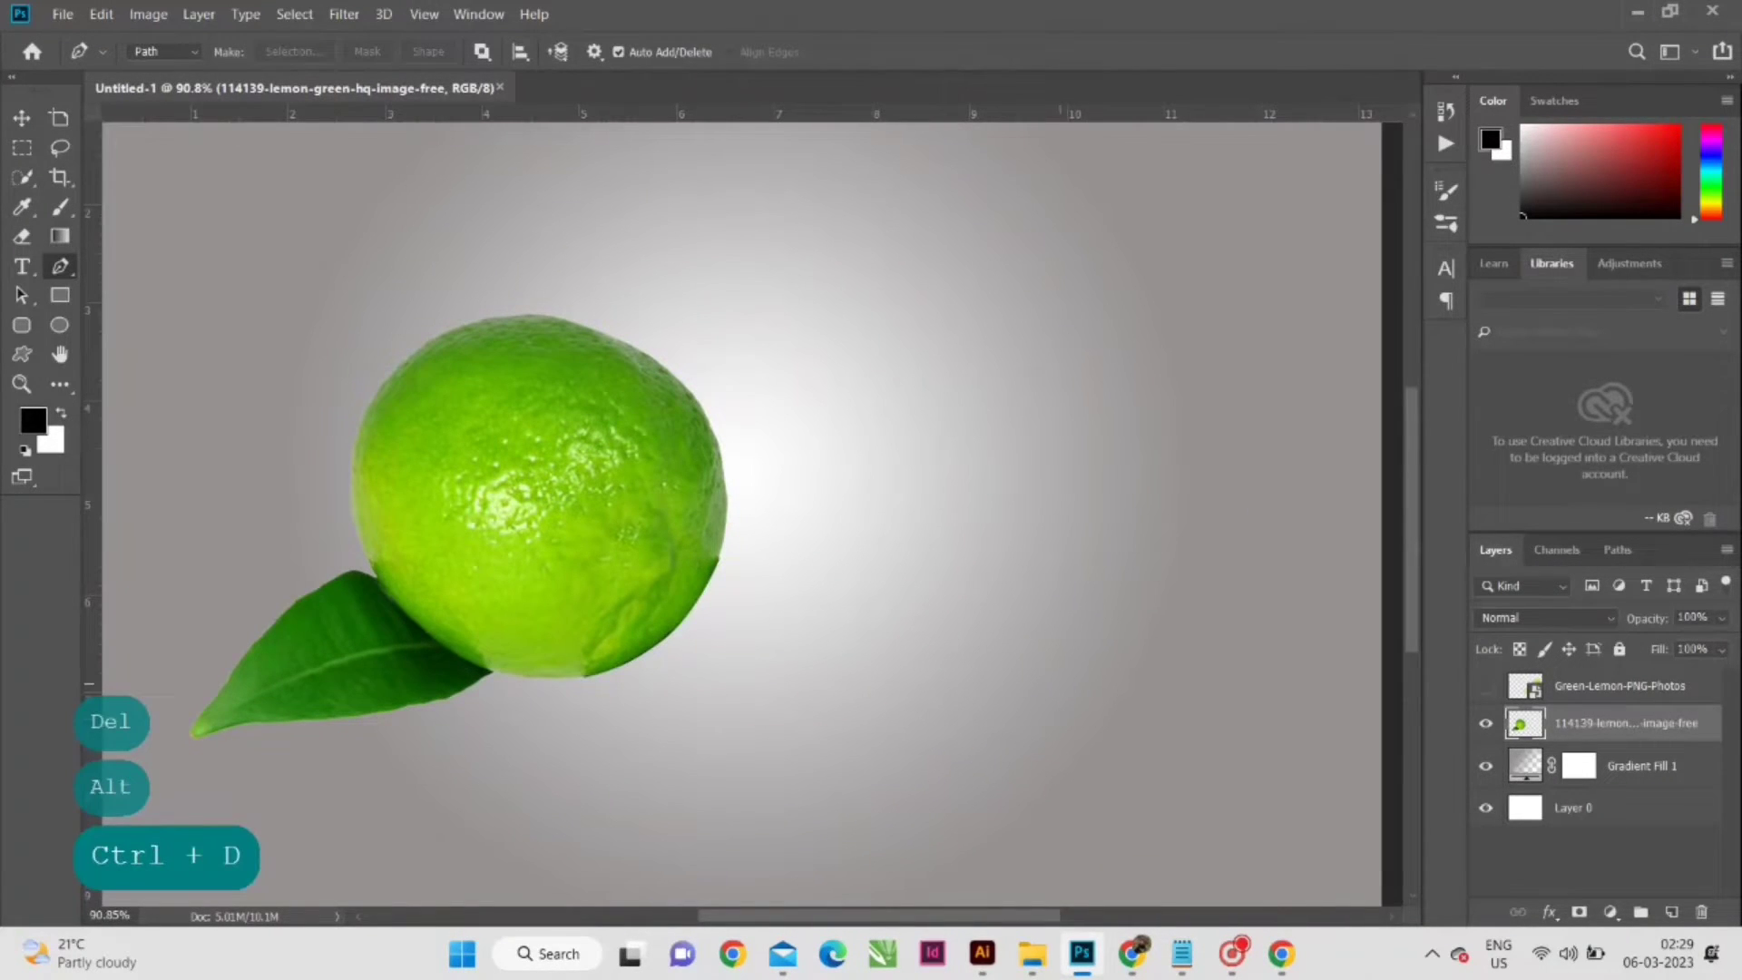
- Make the hidden Green-Lemon-PNG-Photos layer visible
click(22, 118)
scroll(712, 581, down, 2)
scroll(689, 579, up, 3)
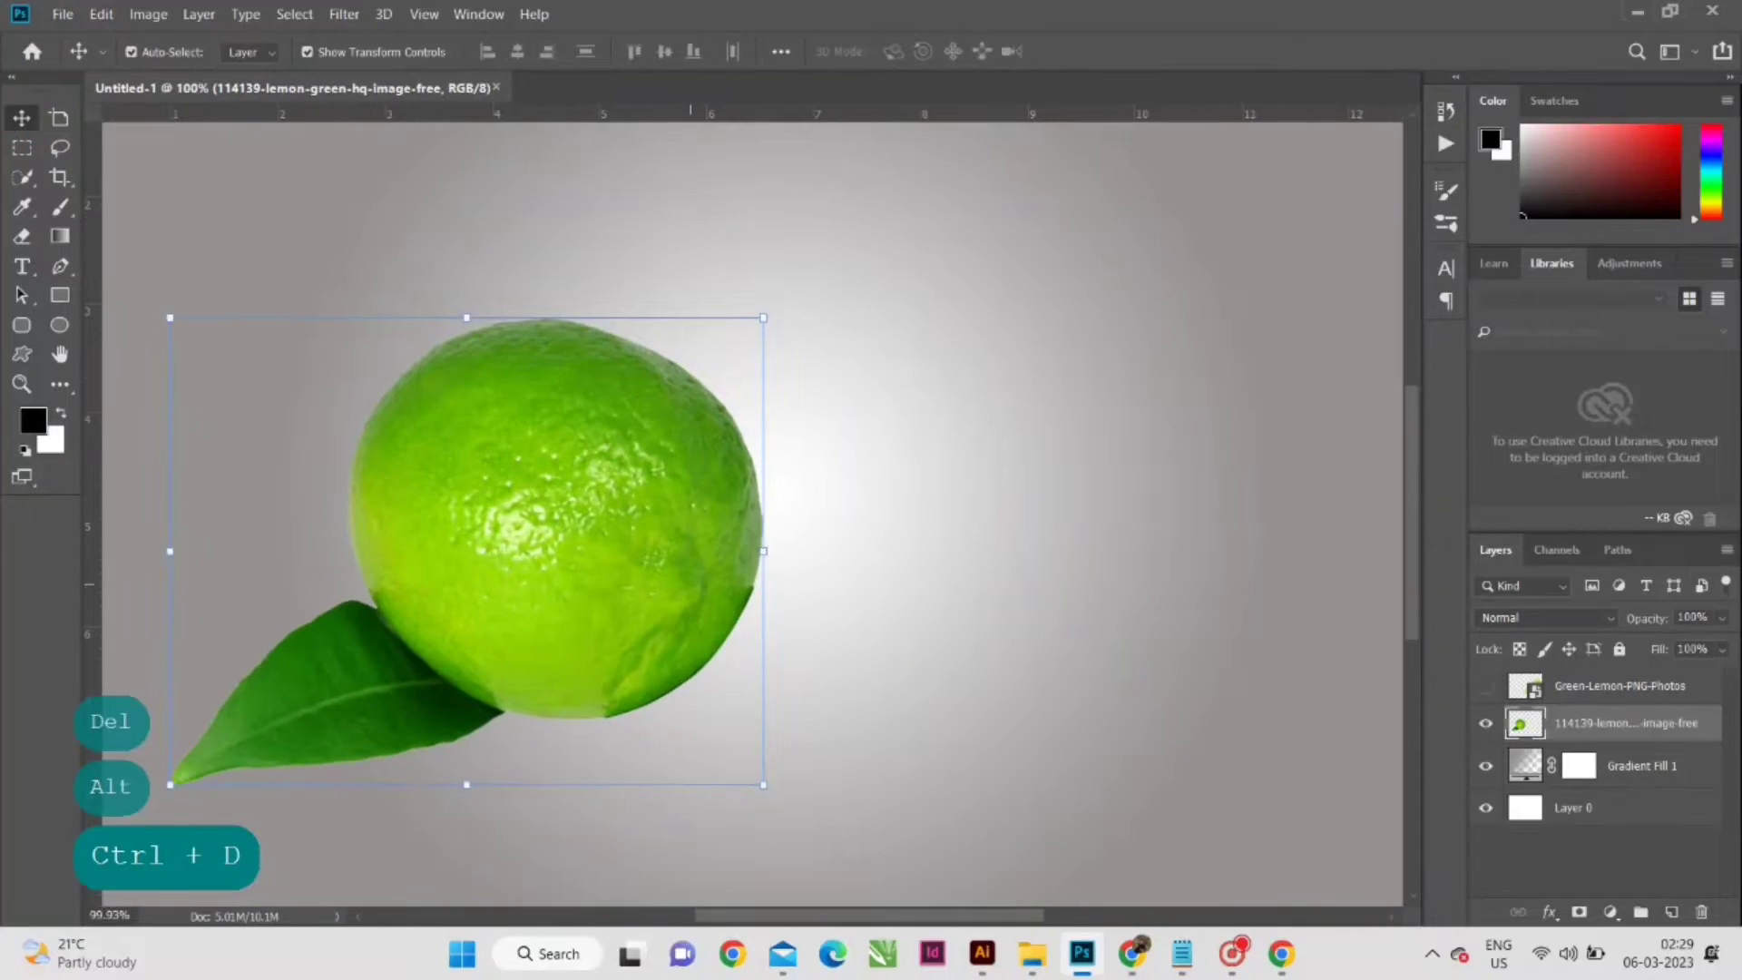
scroll(697, 582, up, 1)
scroll(878, 660, down, 3)
scroll(878, 660, up, 3)
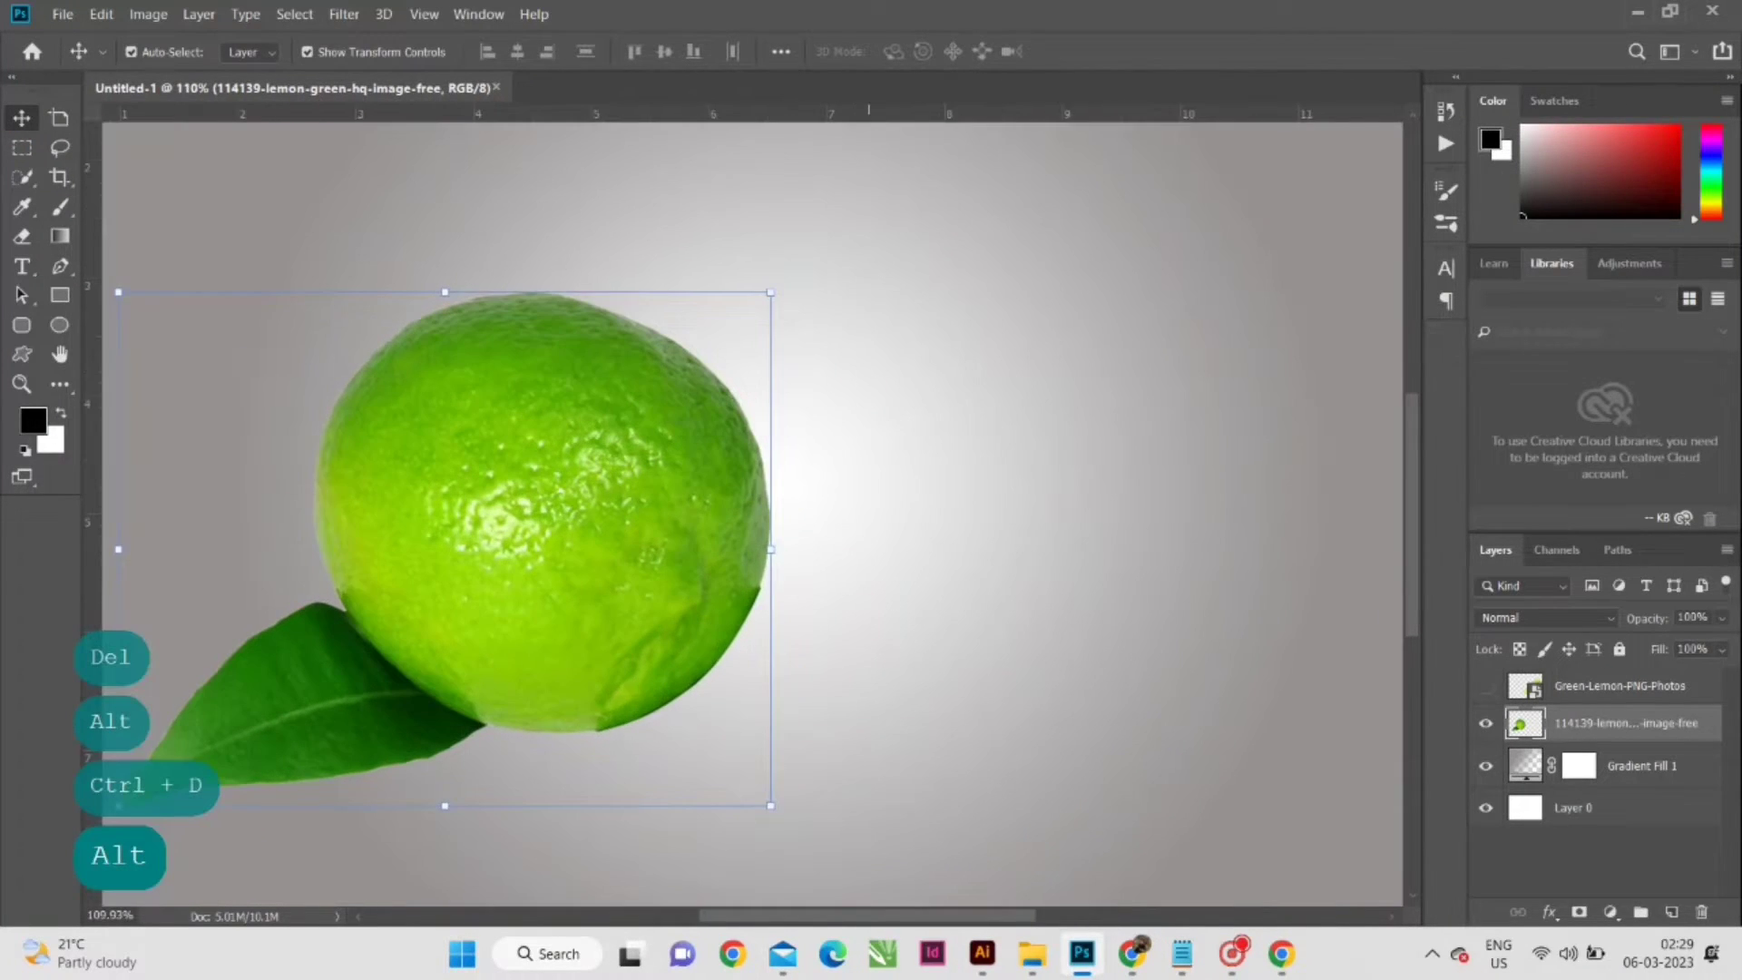
scroll(876, 662, down, 1)
click(1486, 687)
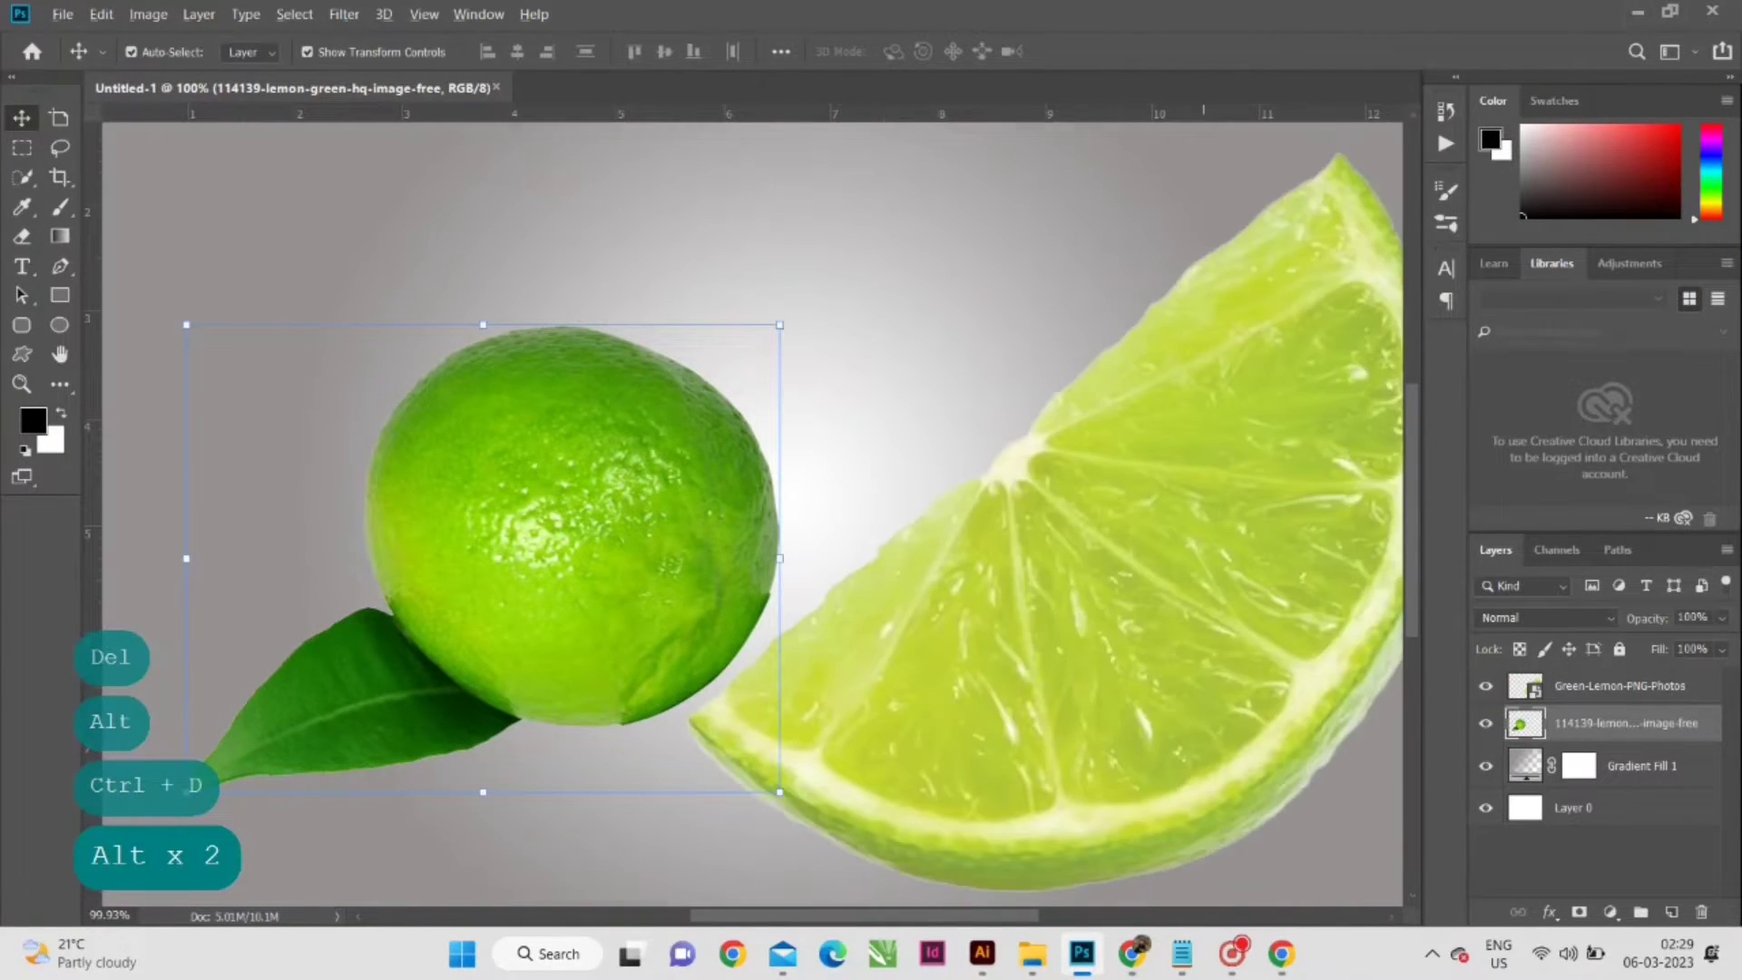
scroll(1204, 635, down, 3)
- Scale the lemon slice to about 26.37%, rotate it to about 19.84° and place it overlapping the whole lemon's lower right
click(1005, 614)
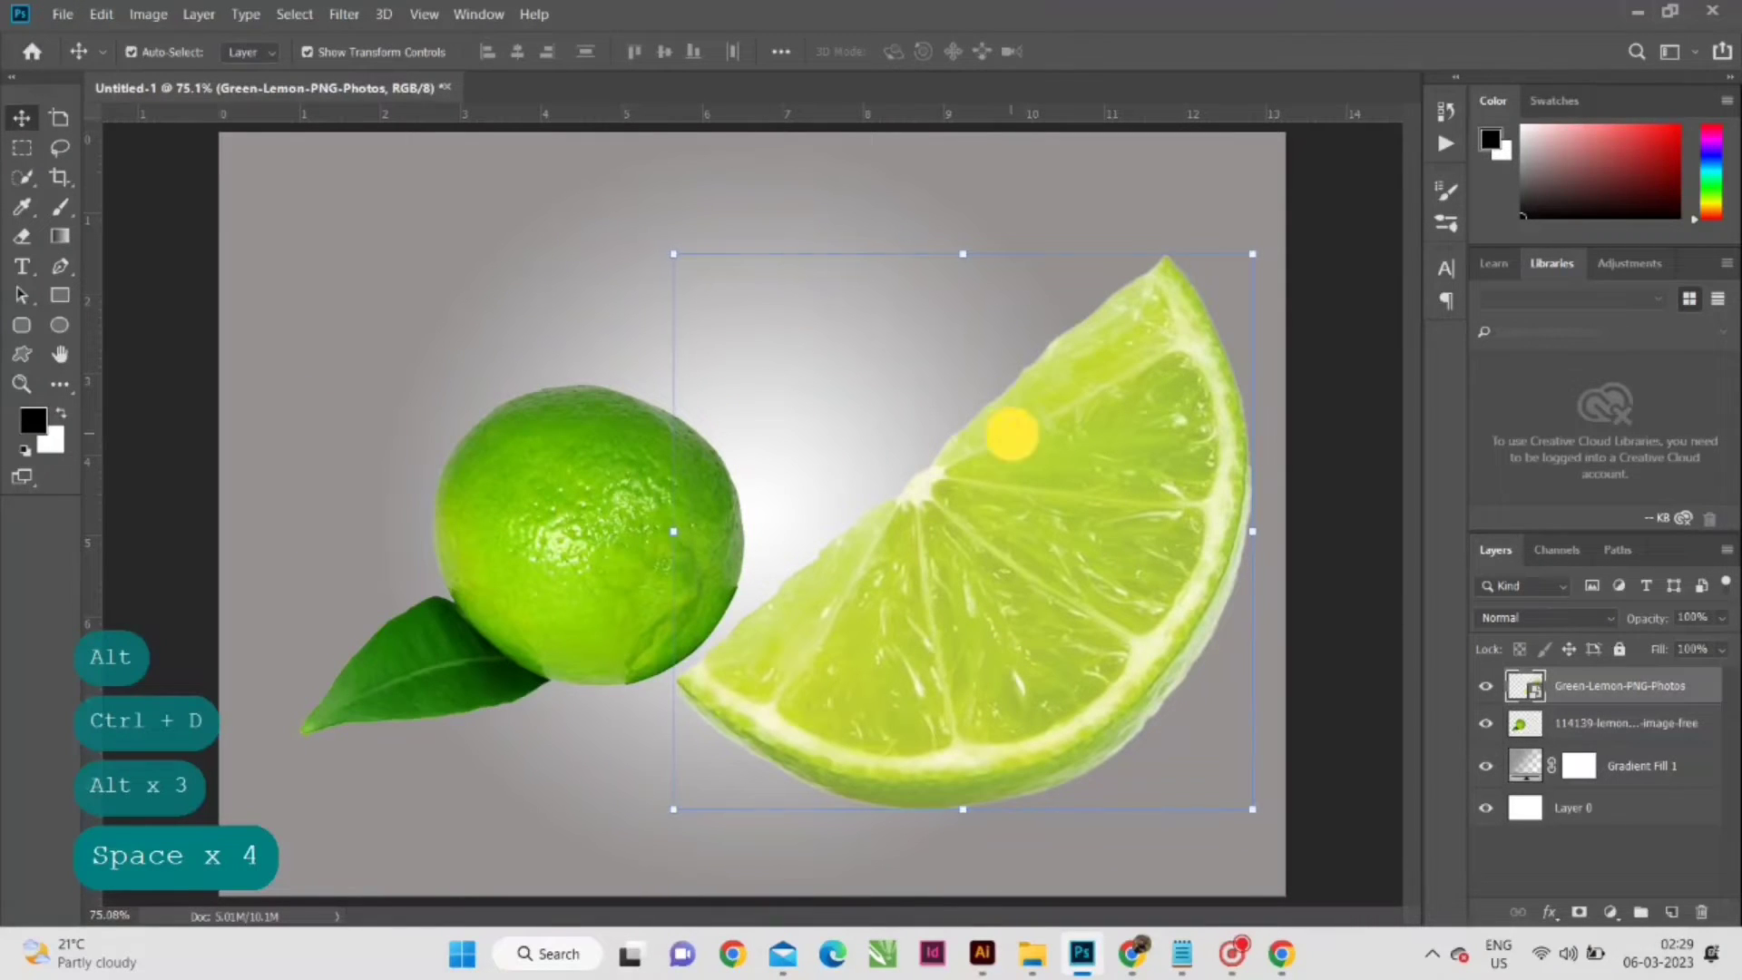
drag(673, 255, 619, 175)
drag(1341, 178, 1391, 354)
drag(1303, 642, 1079, 481)
drag(931, 488, 880, 592)
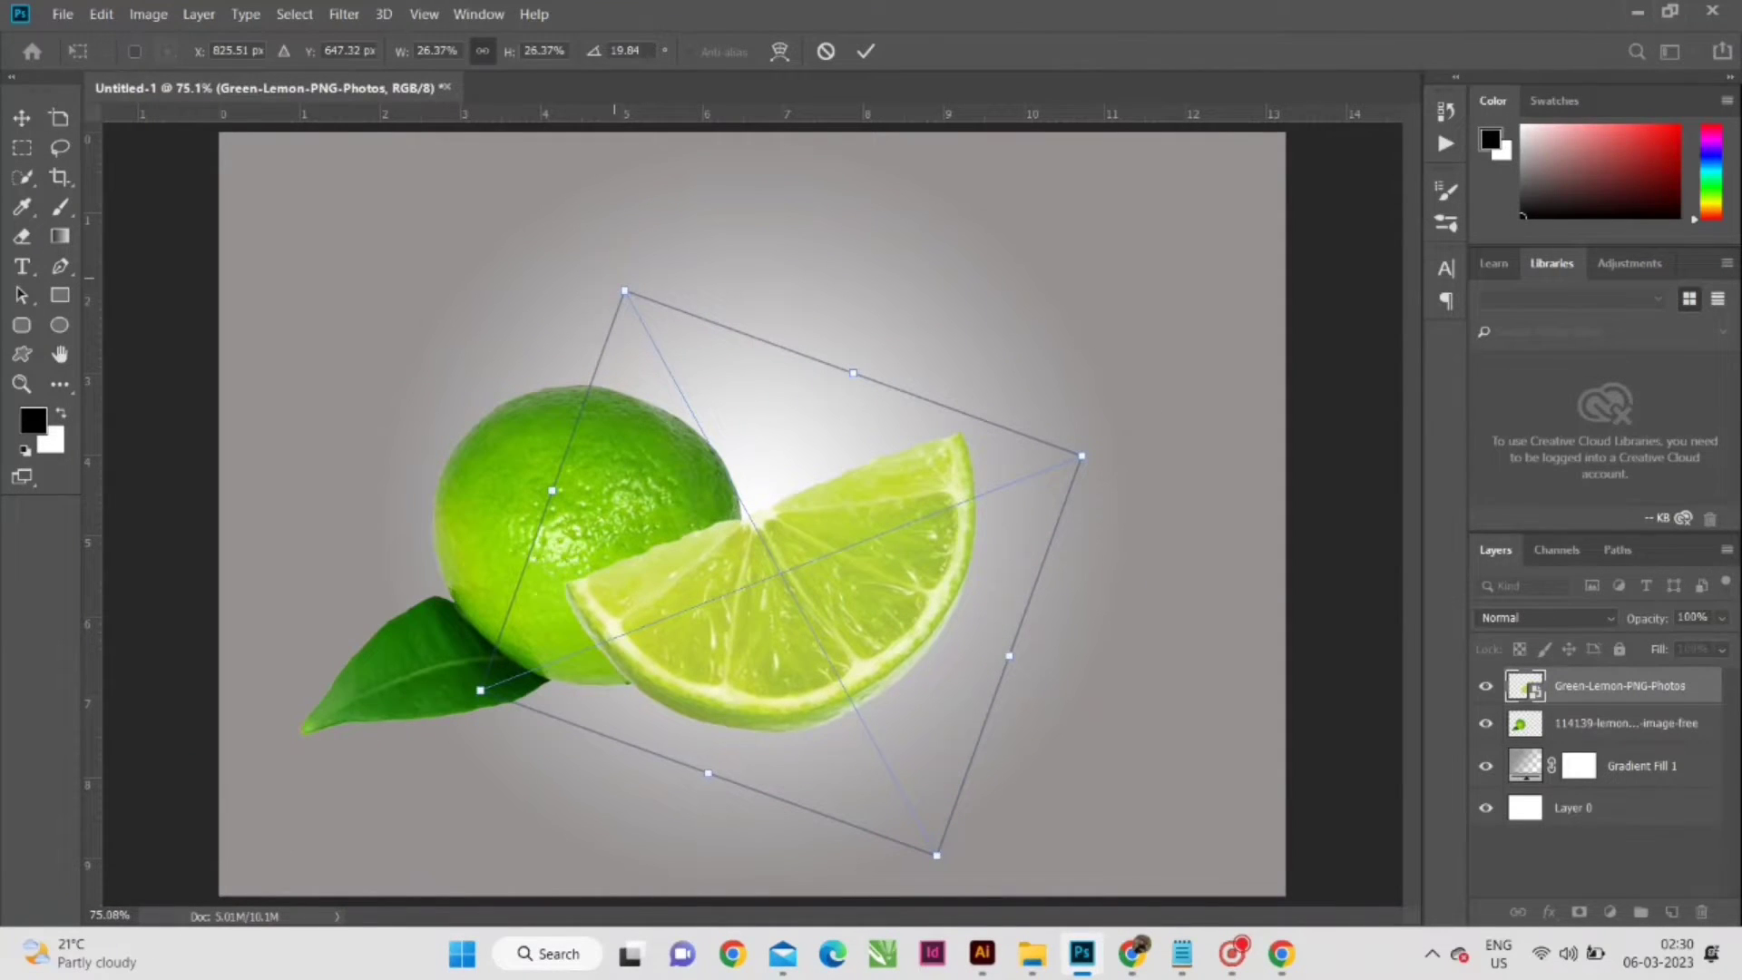
- Rotate the slice to about 27.84°, shrink it to about 21.37% and commit it in front of the whole lemon
drag(610, 284, 673, 307)
drag(858, 635, 819, 643)
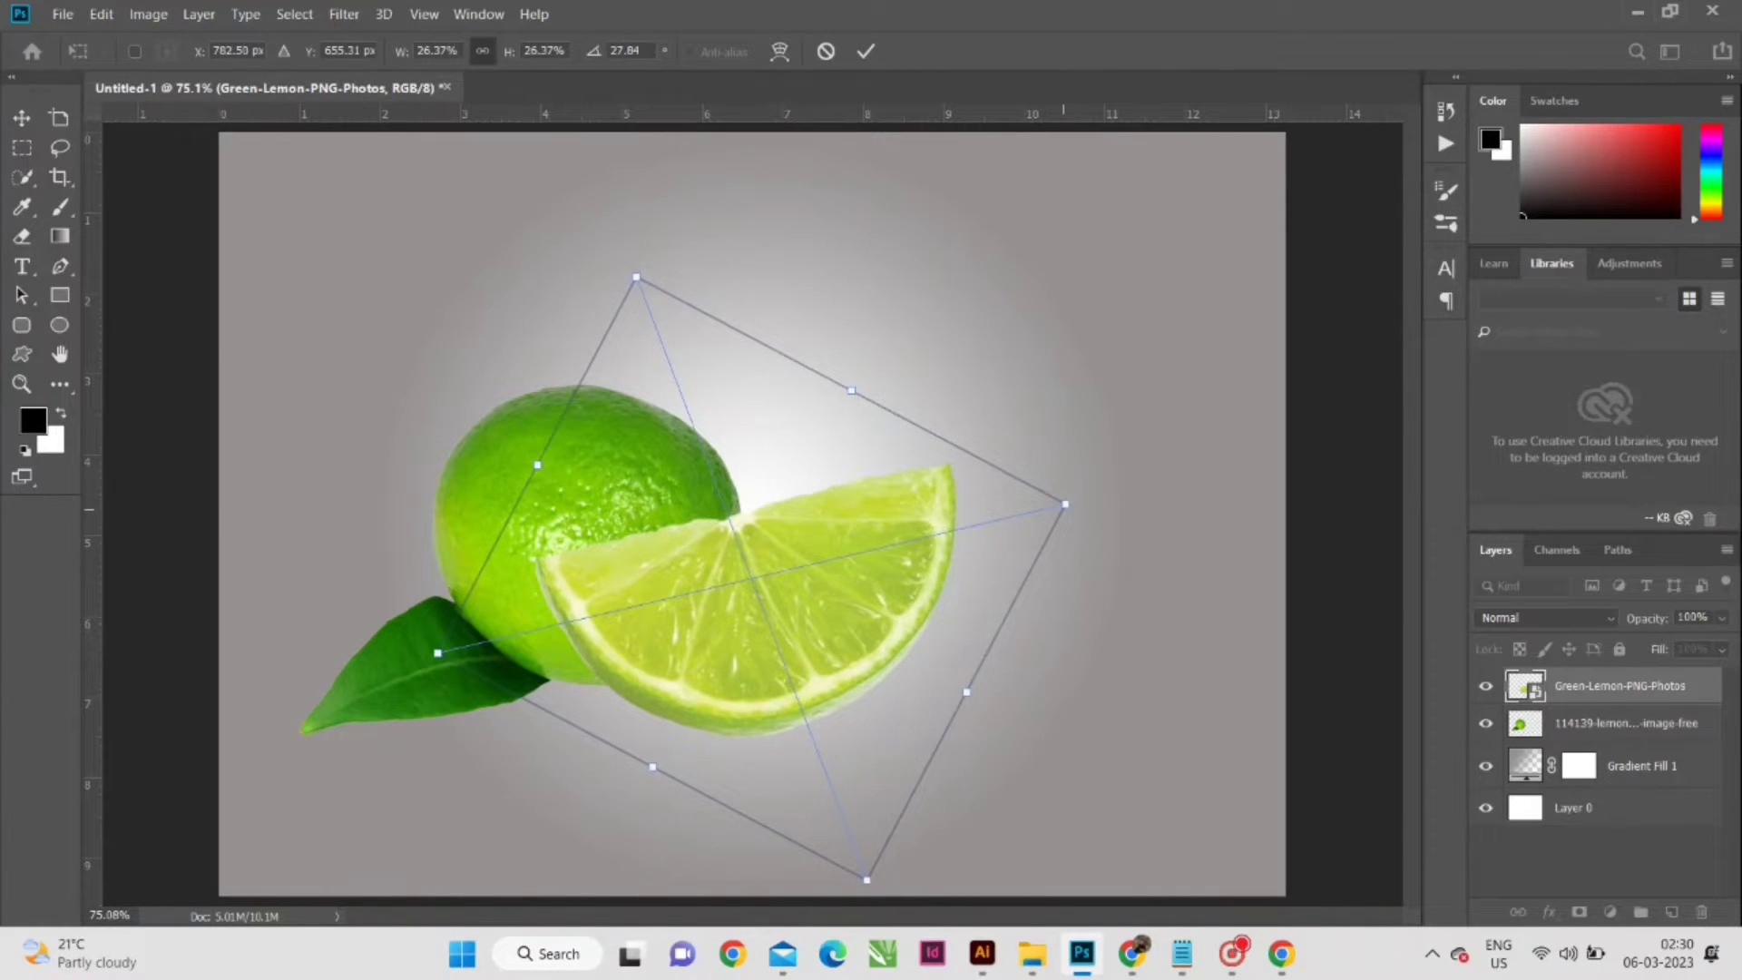
drag(1065, 504, 944, 543)
drag(809, 632, 866, 644)
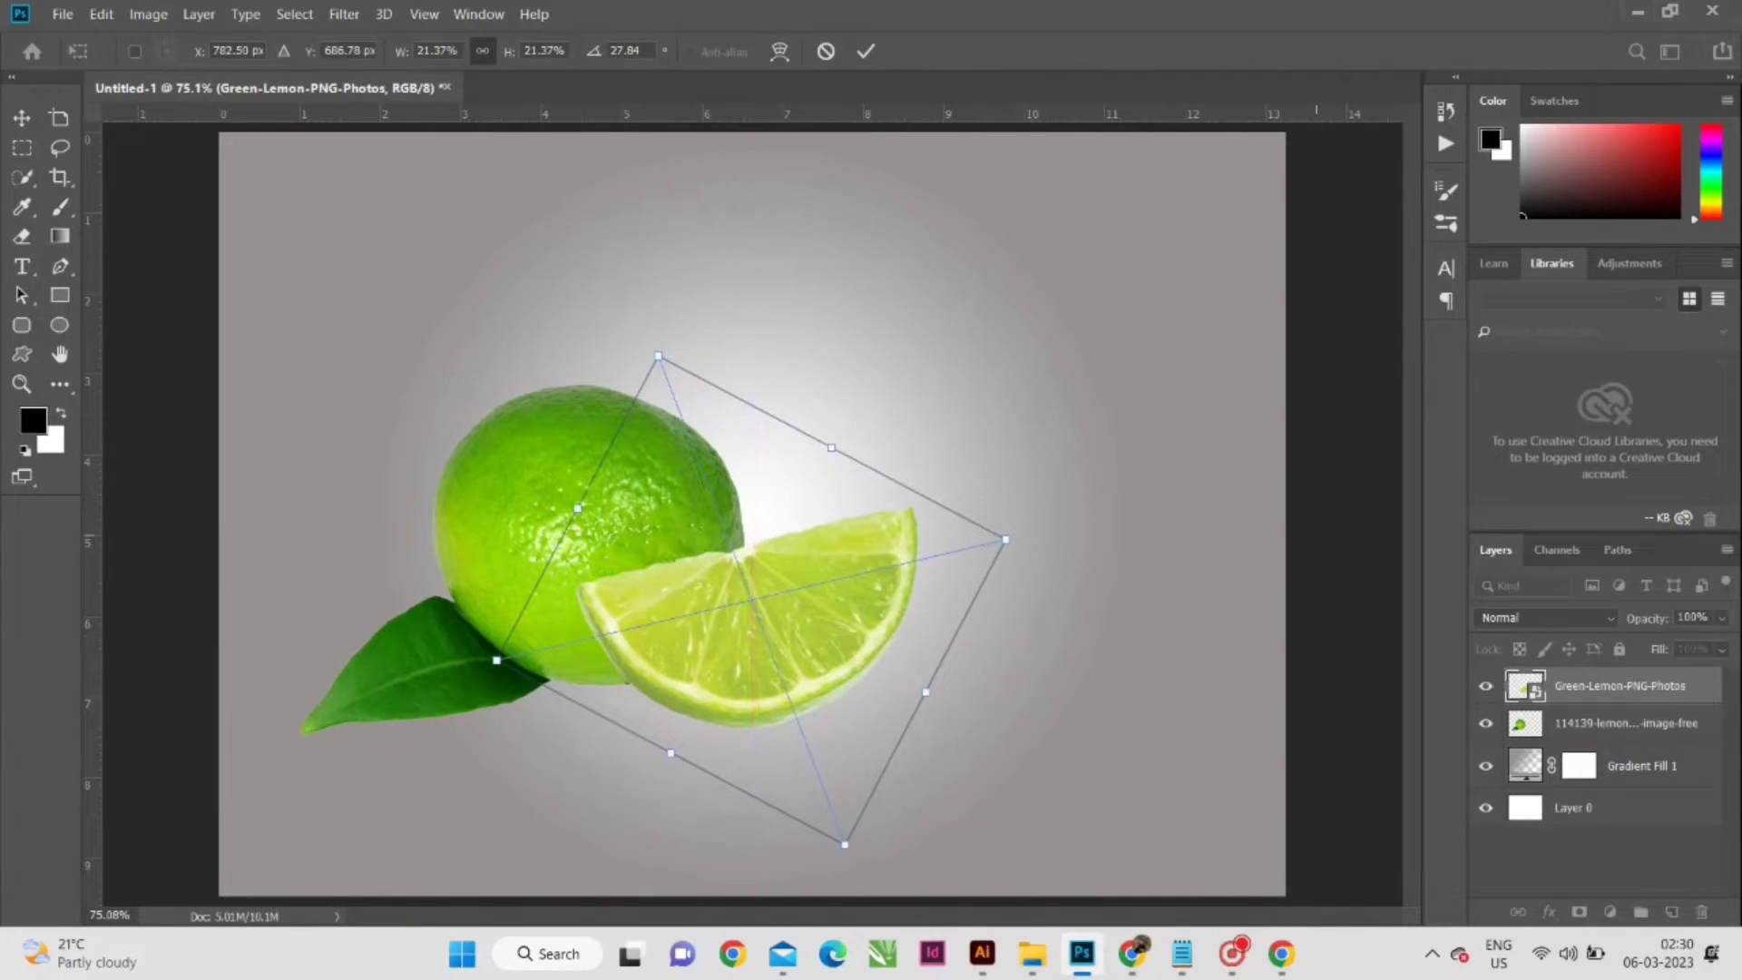
key(Return)
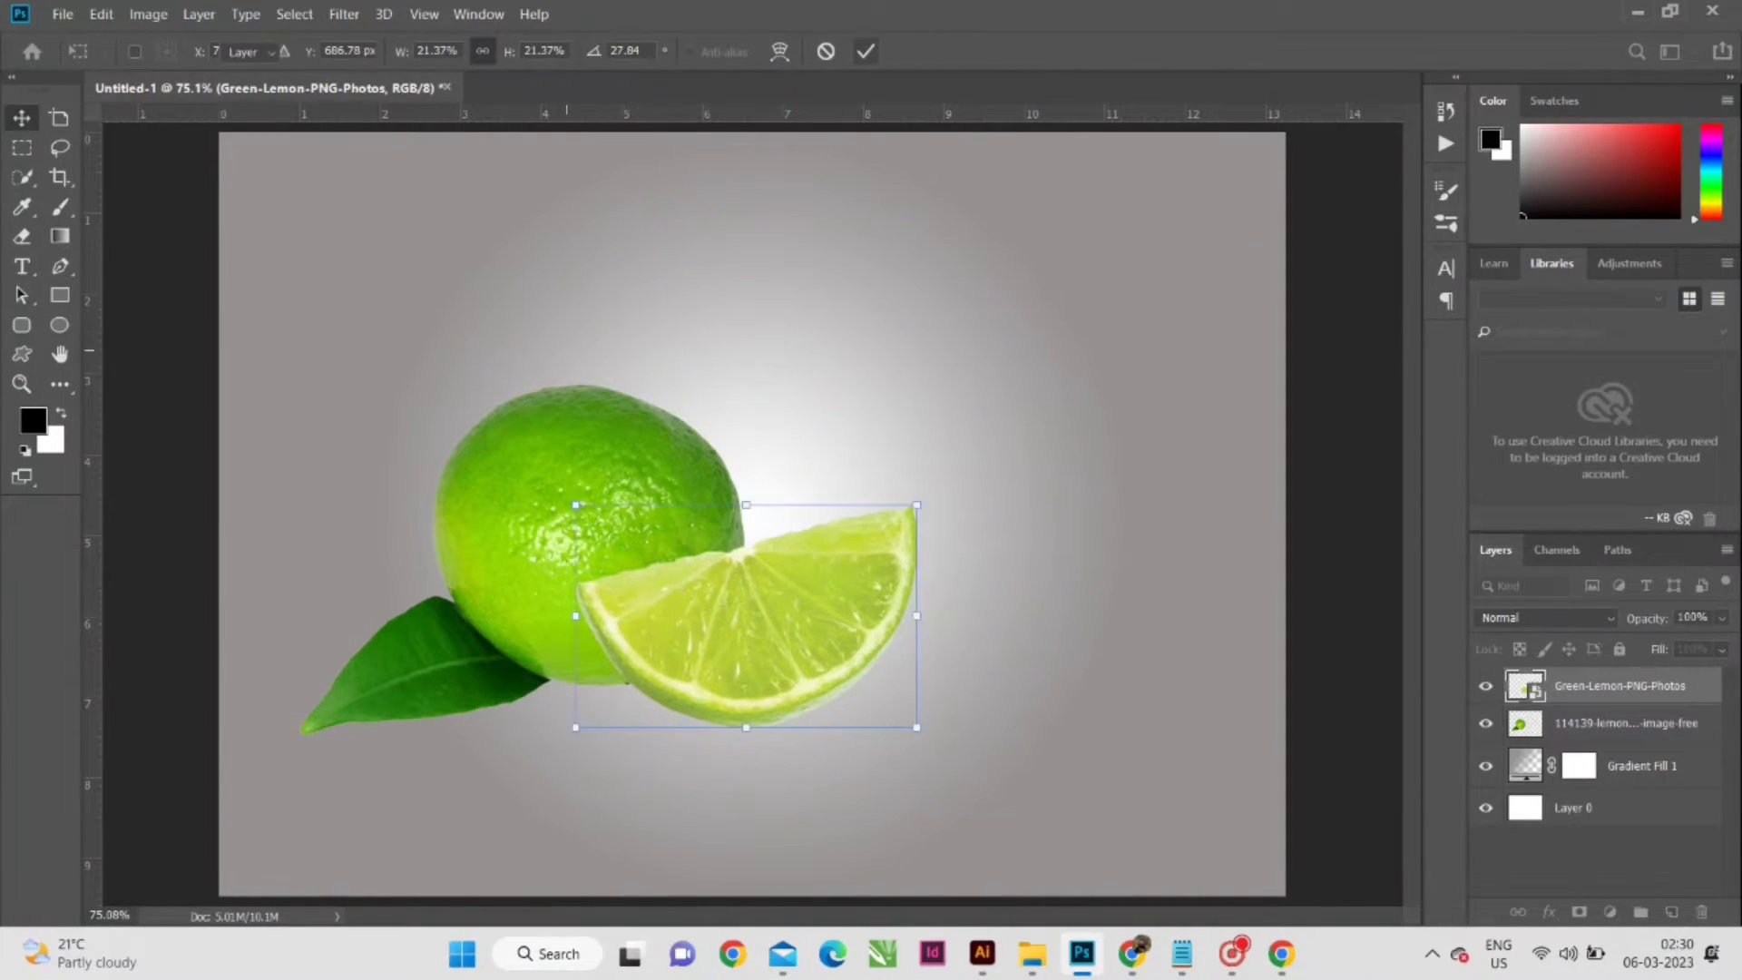
- Enlarge the whole lemon and the slice together and centre them on the canvas
shift+click(531, 469)
drag(917, 559, 1210, 650)
drag(1026, 686, 988, 665)
click(1087, 50)
click(1252, 301)
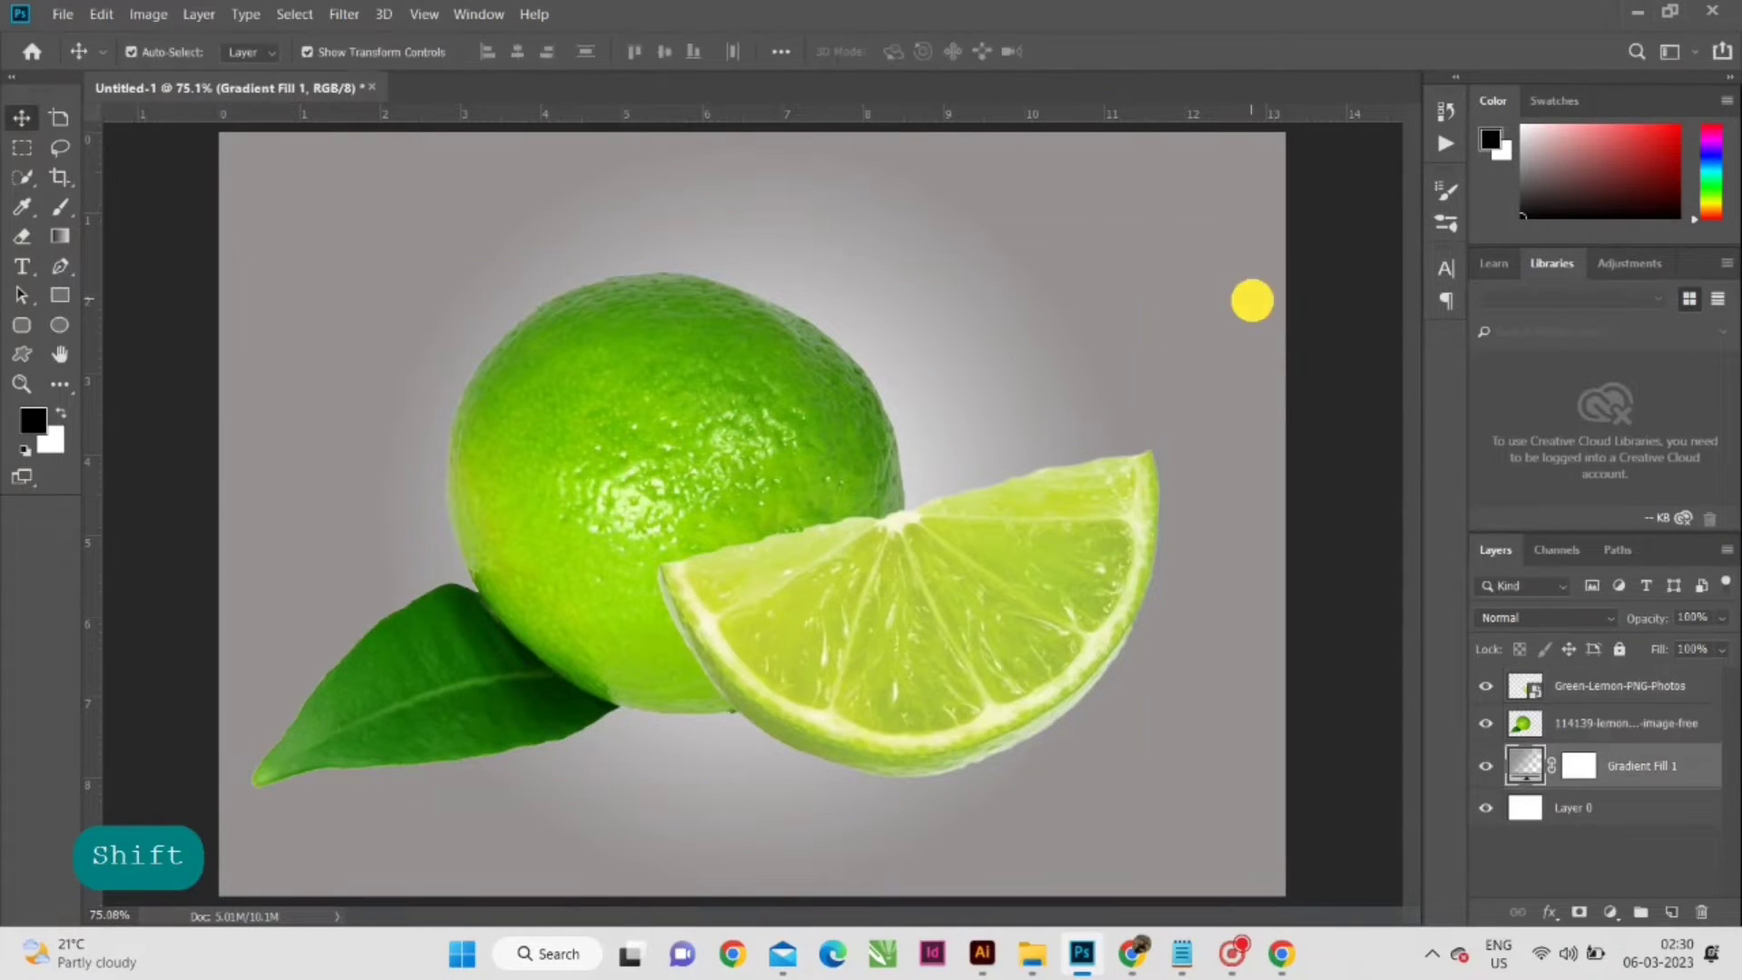
scroll(853, 650, up, 1)
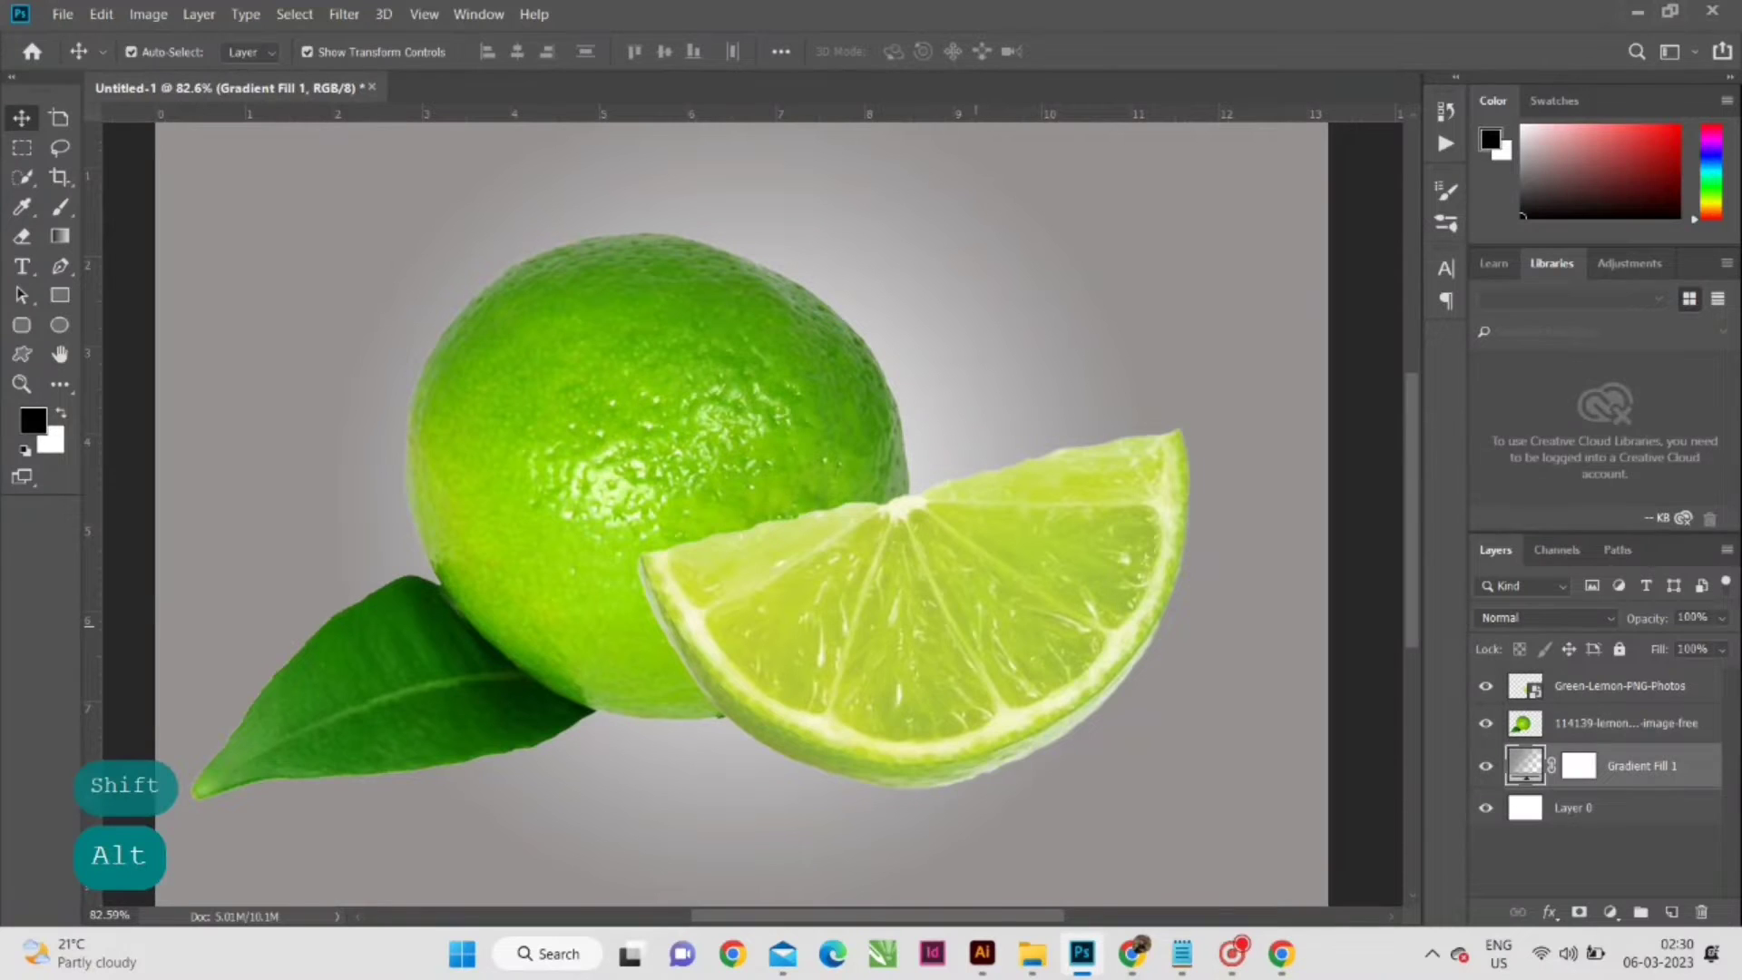
scroll(907, 300, up, 1)
key(alt)
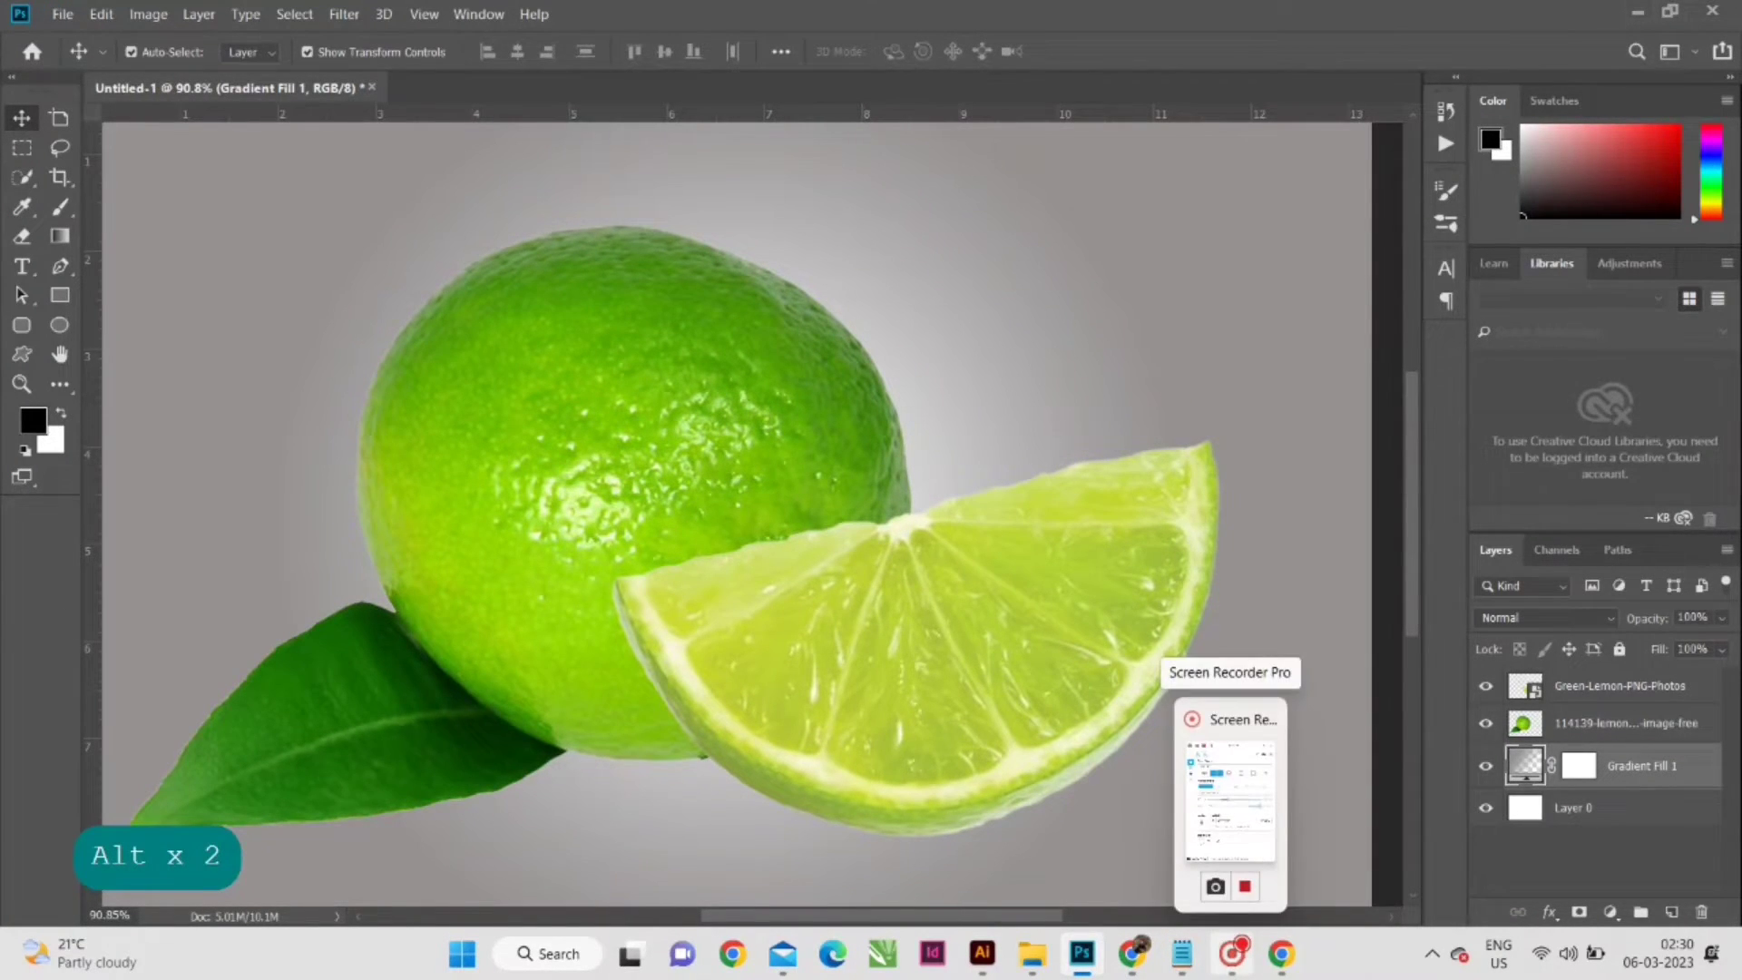
mouse_move(1281, 953)
click(1032, 954)
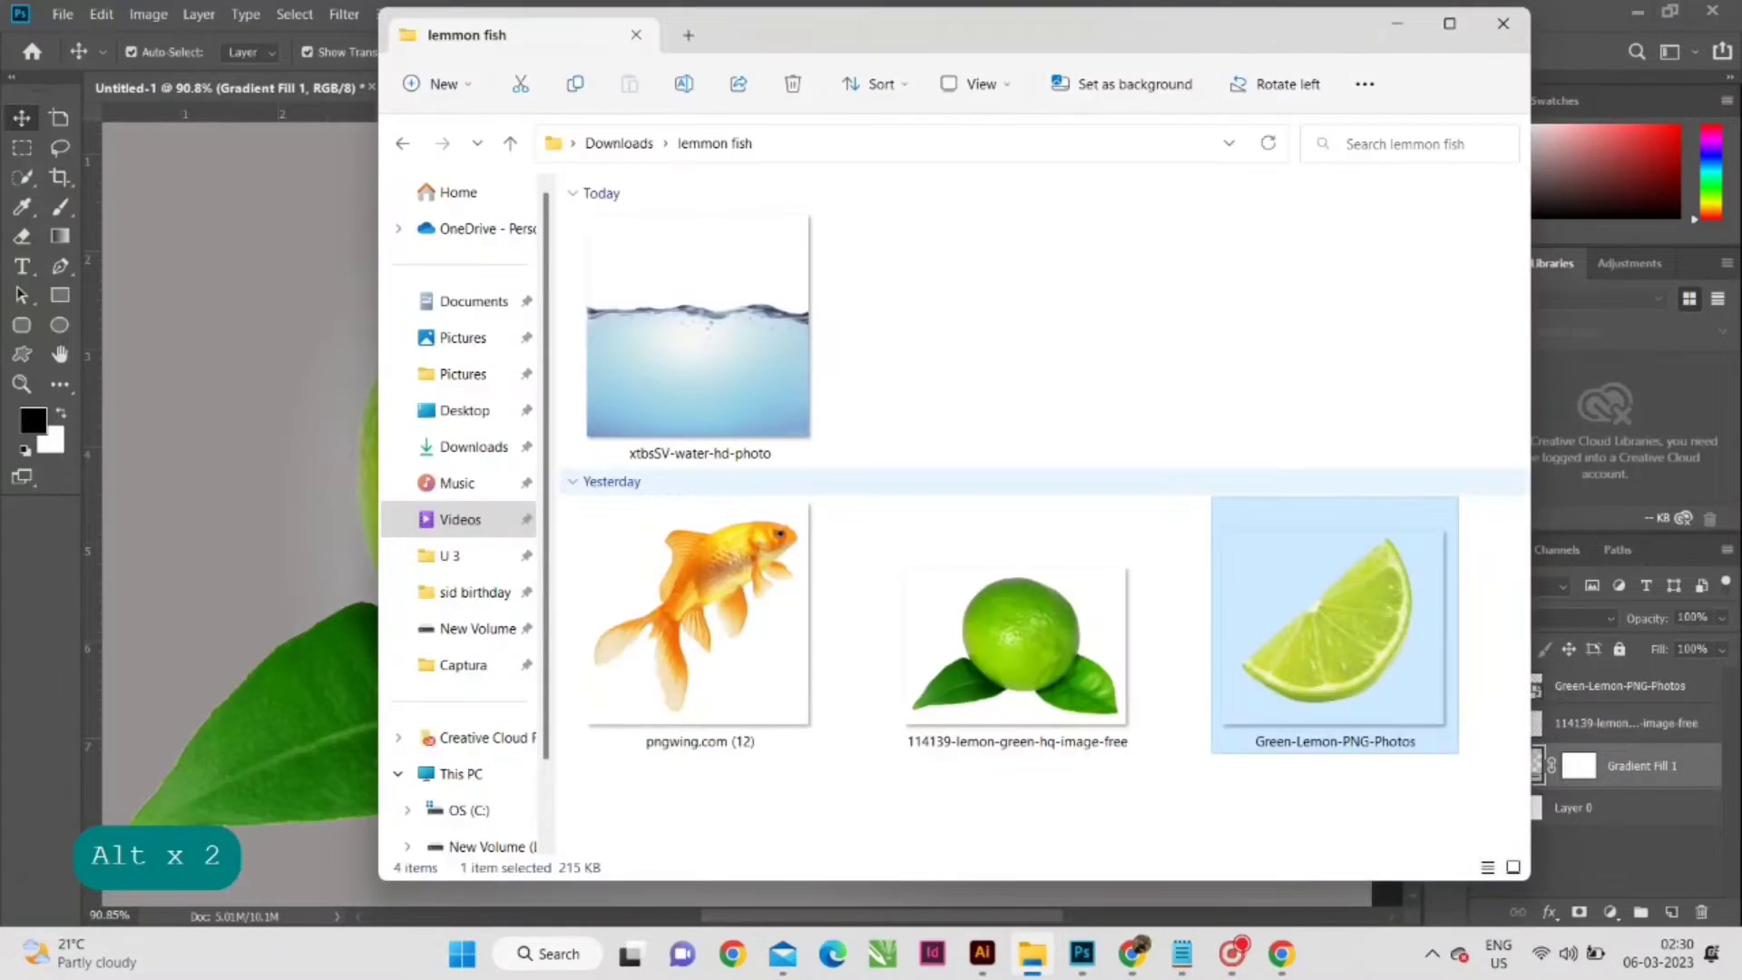
click(1397, 23)
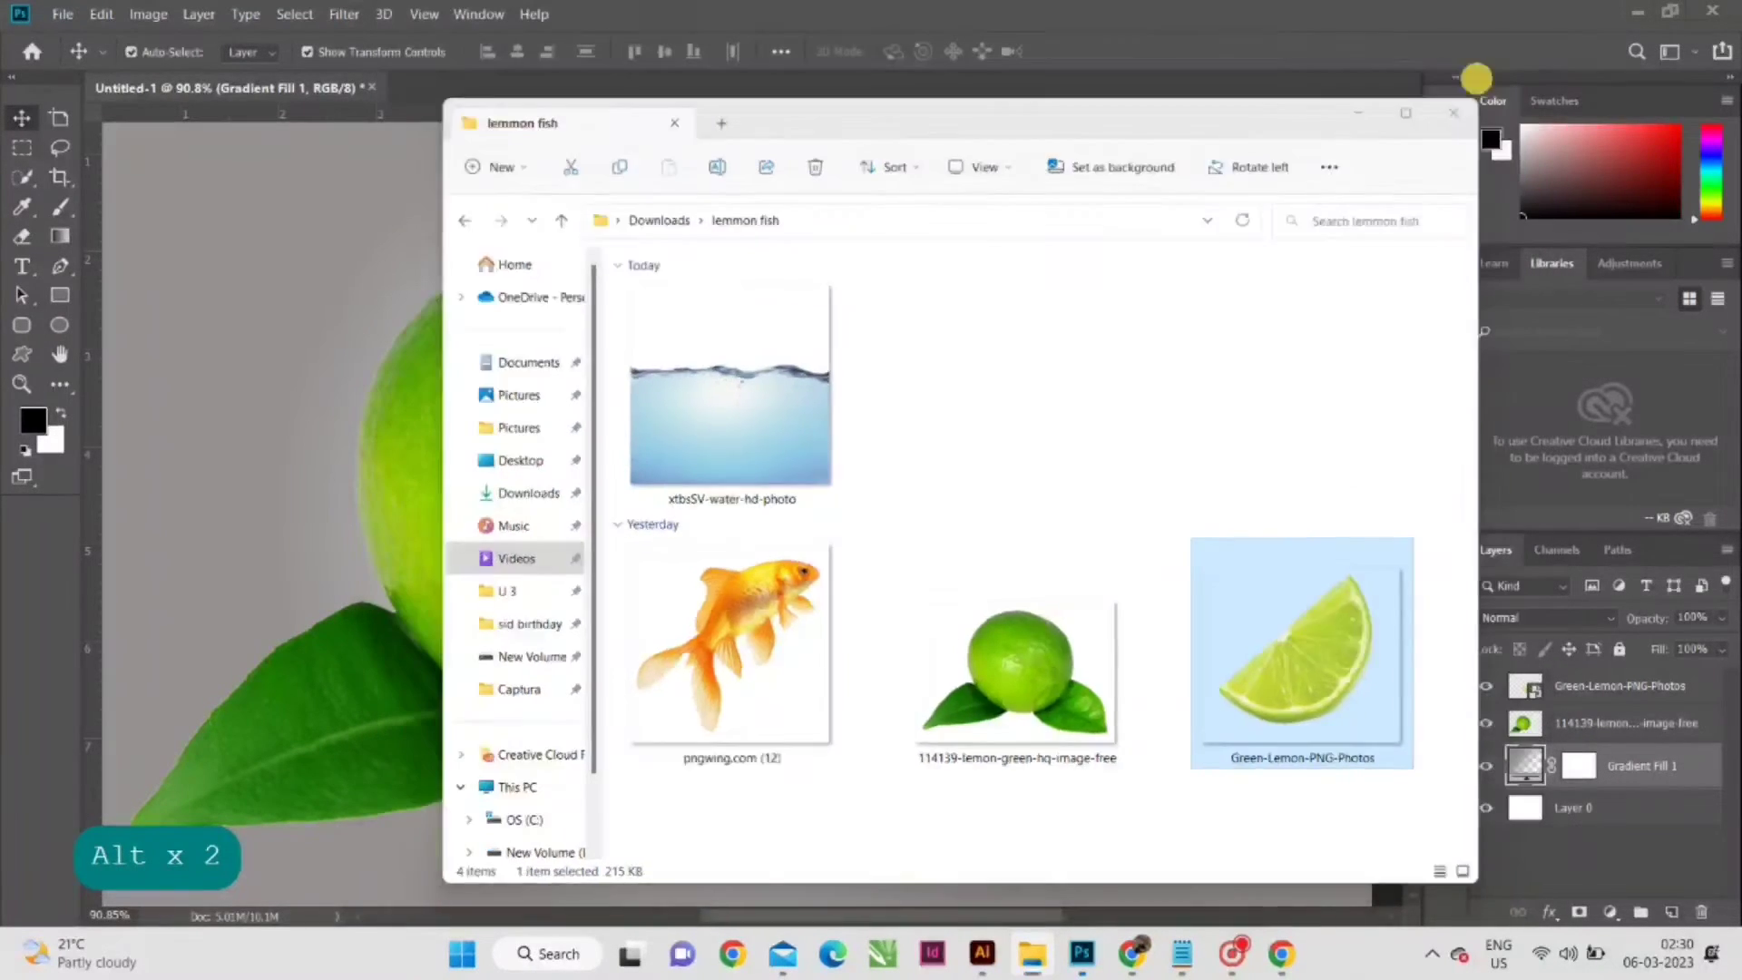
- Rasterize the Green-Lemon-PNG-Photos slice layer
click(1574, 725)
click(1593, 685)
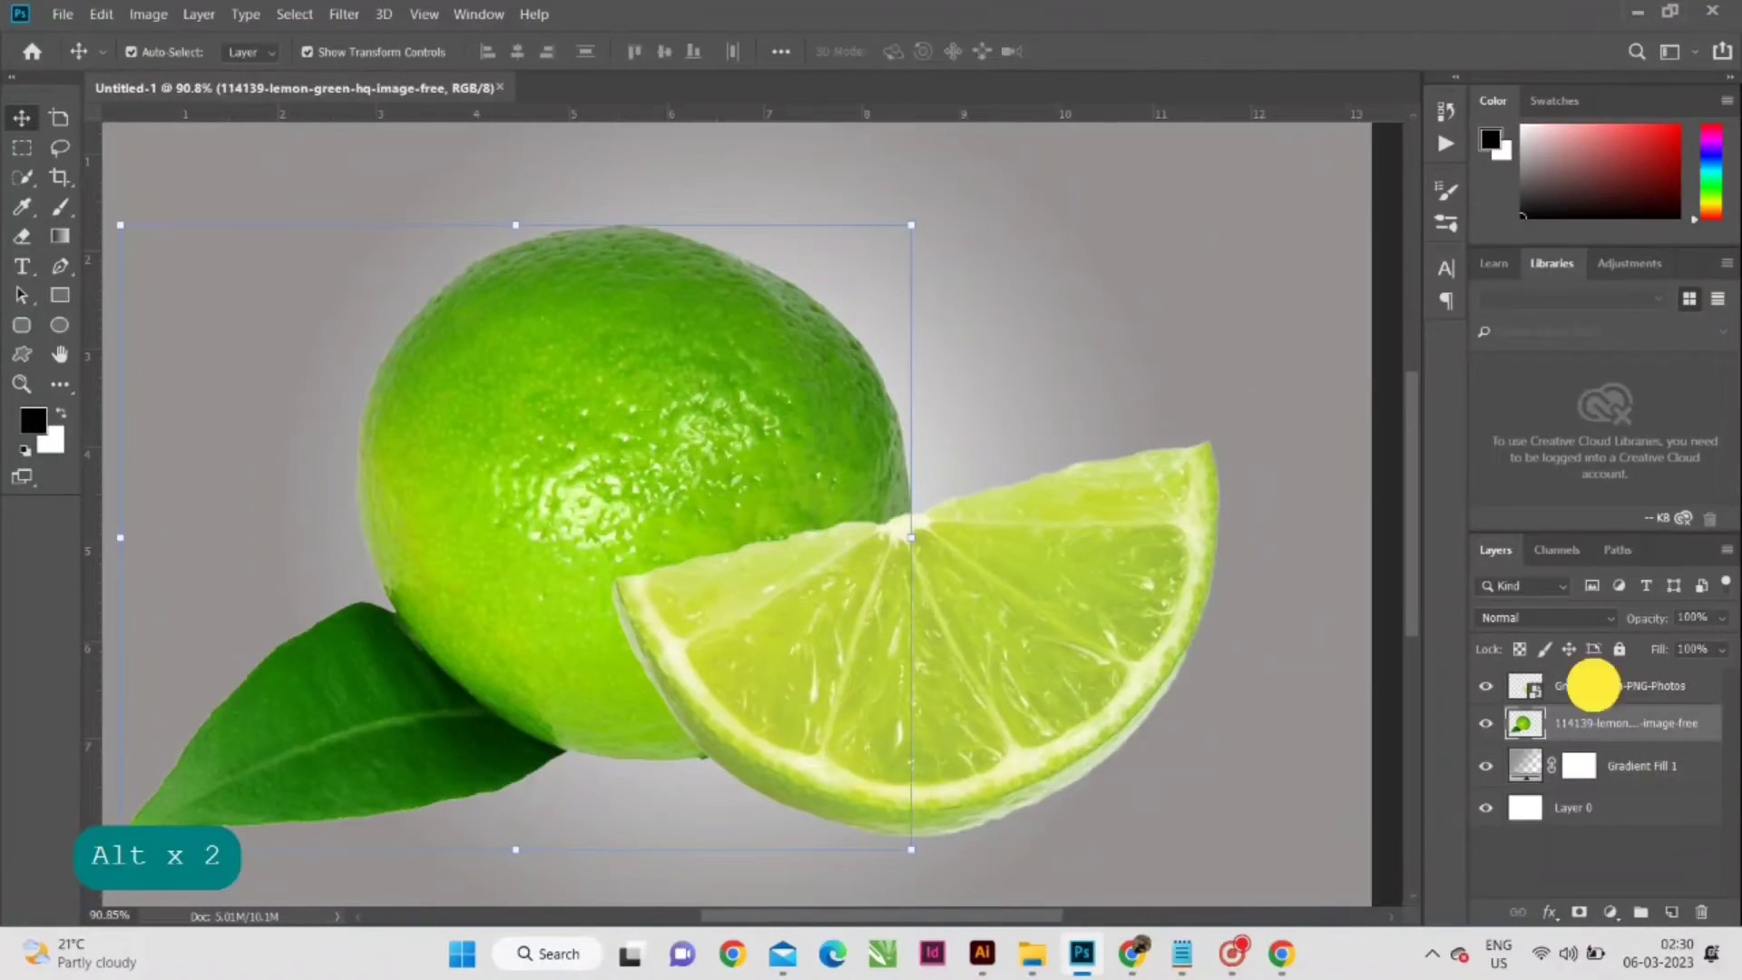
right_click(1636, 686)
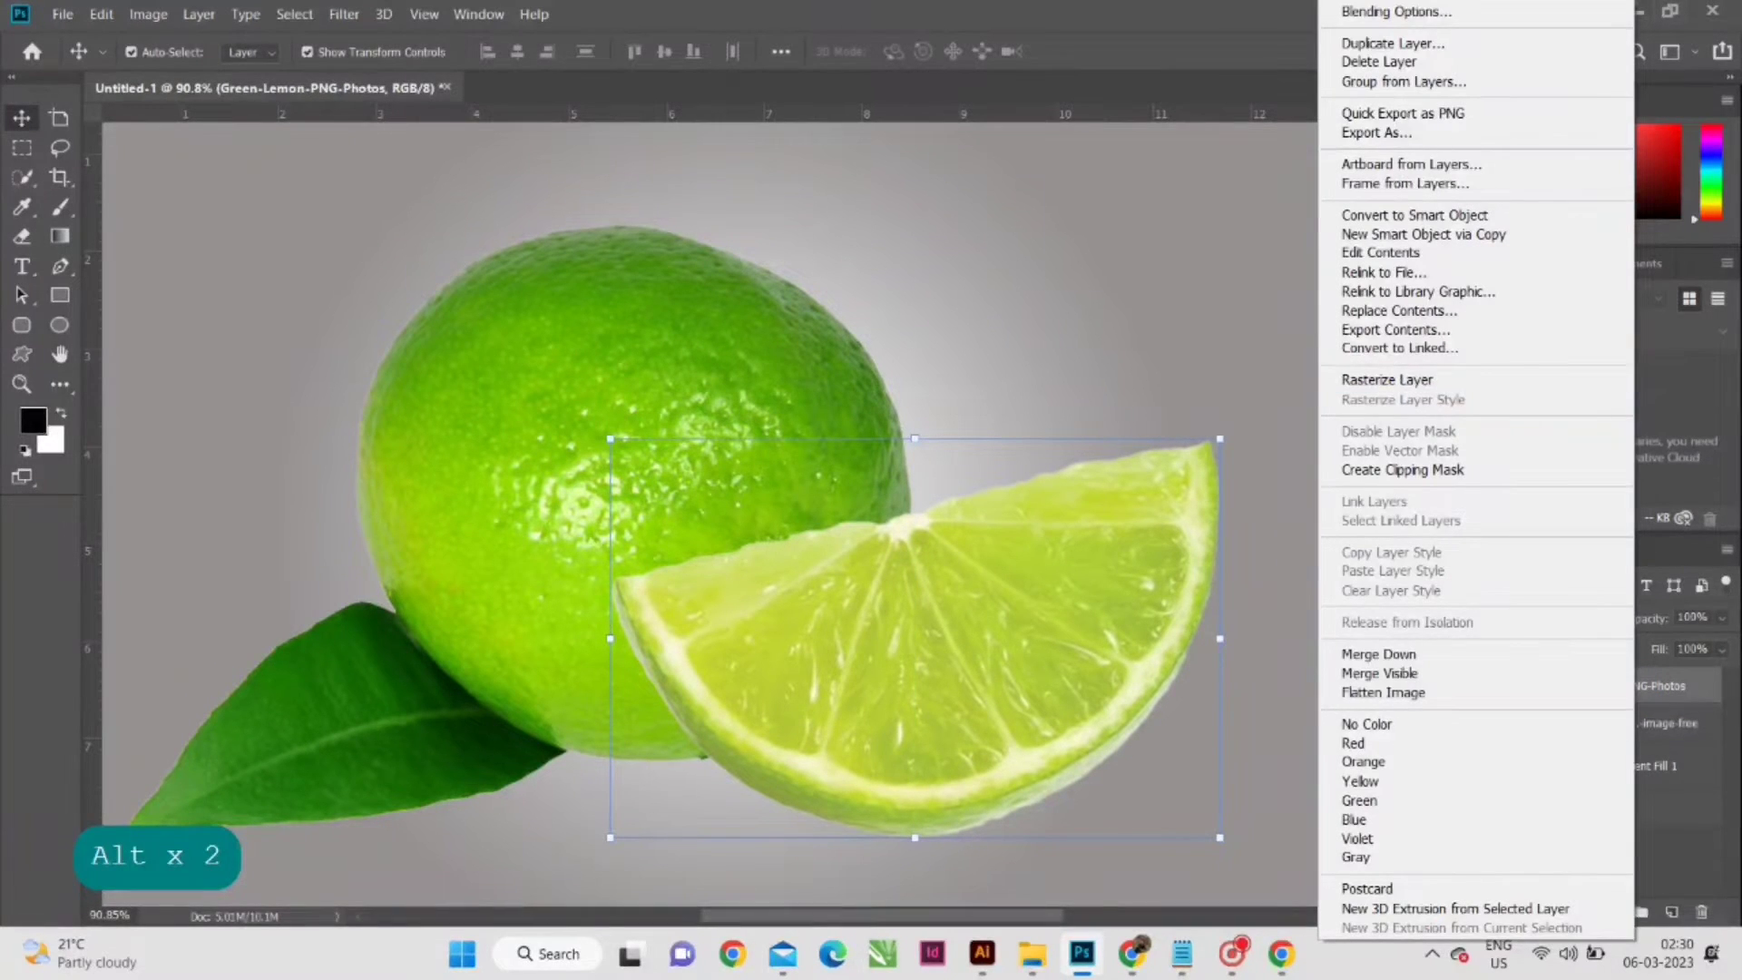
click(1400, 378)
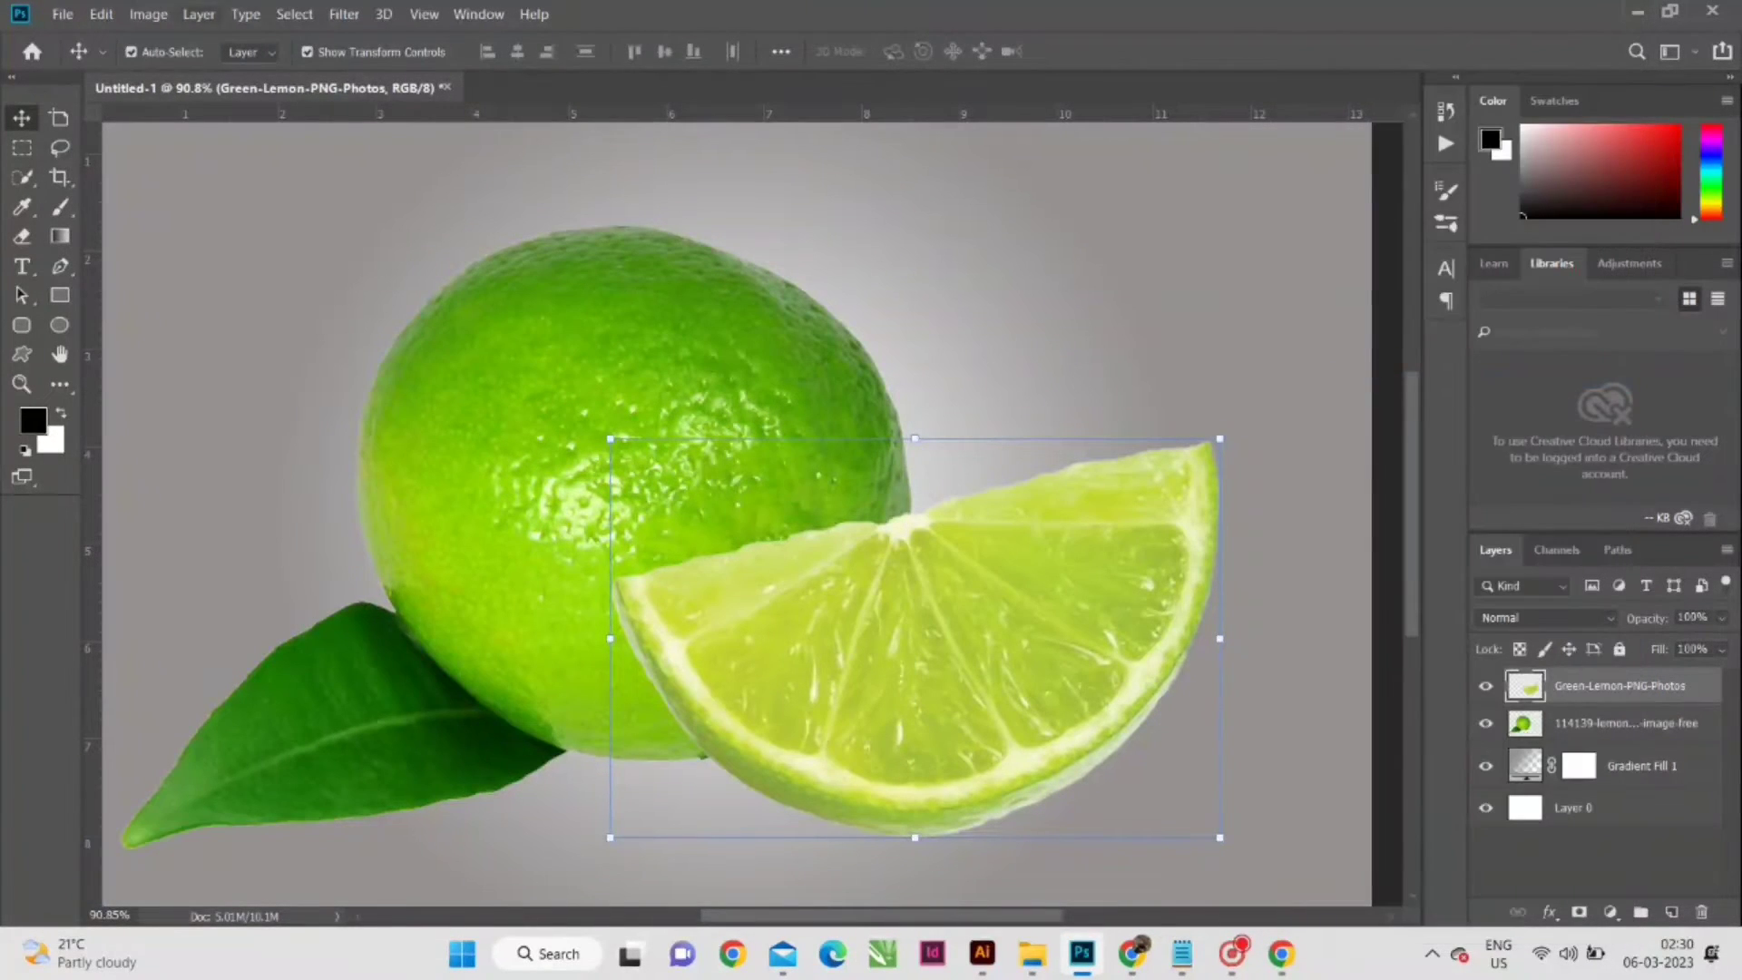
- Select the lemon slice's flesh with the Quick Selection tool, subtracting the whole outer rind from the selection
click(22, 177)
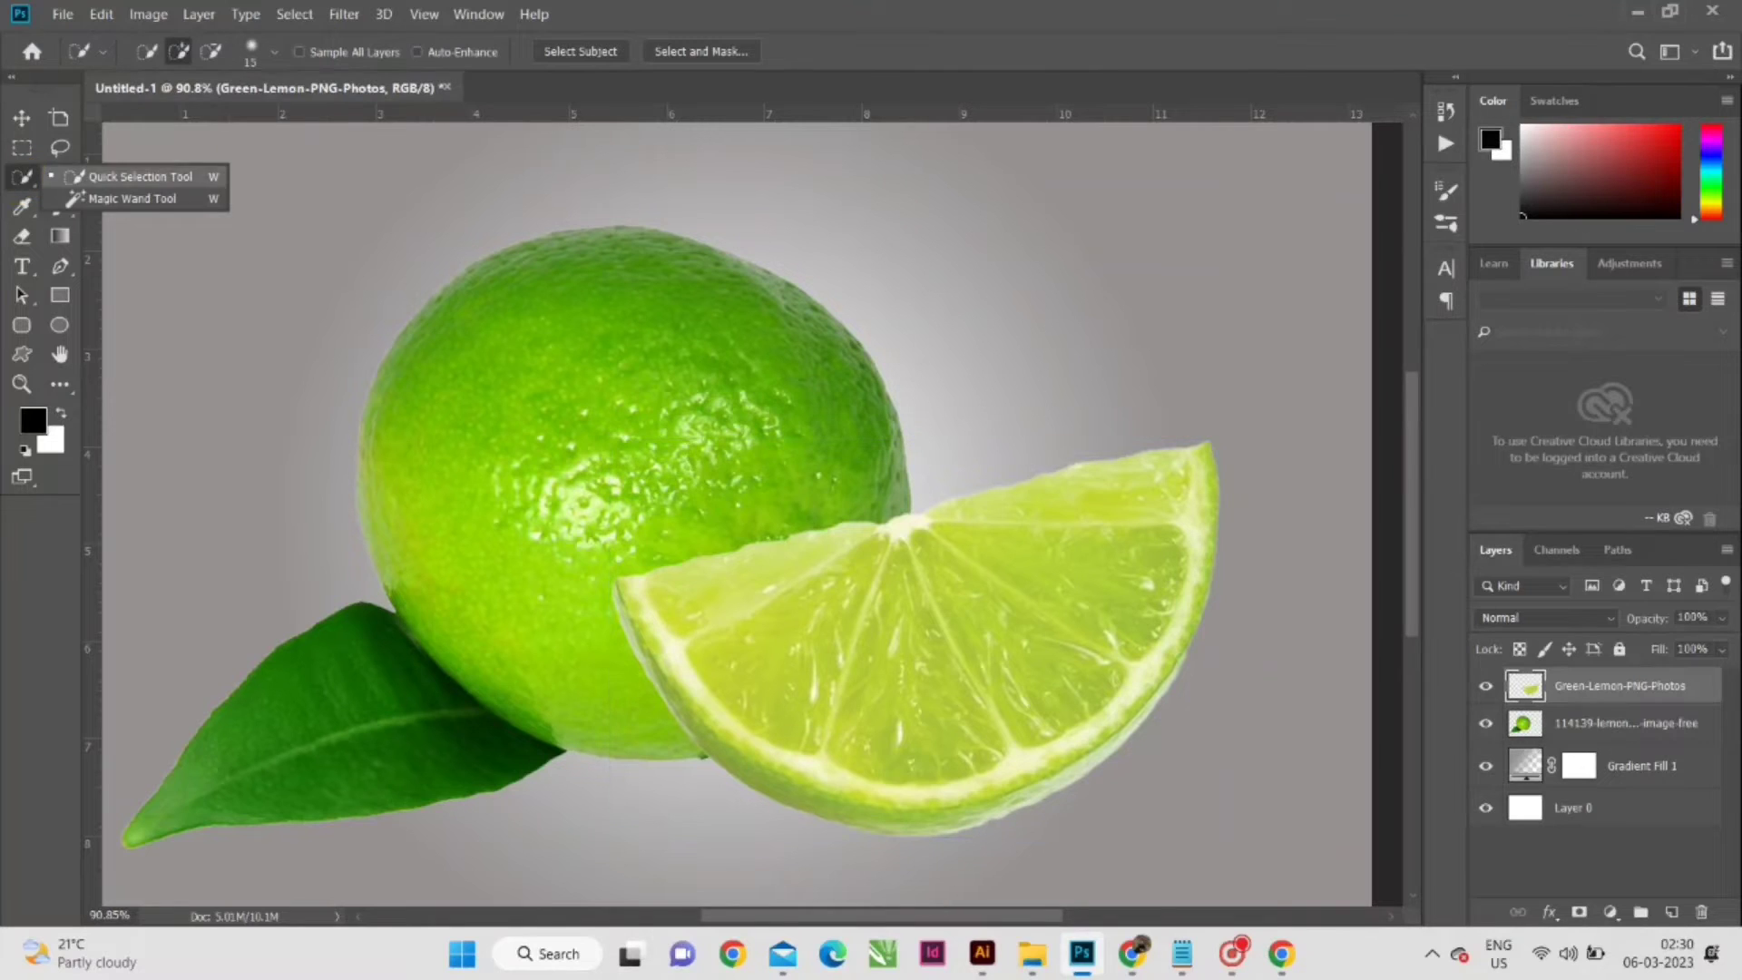
click(91, 173)
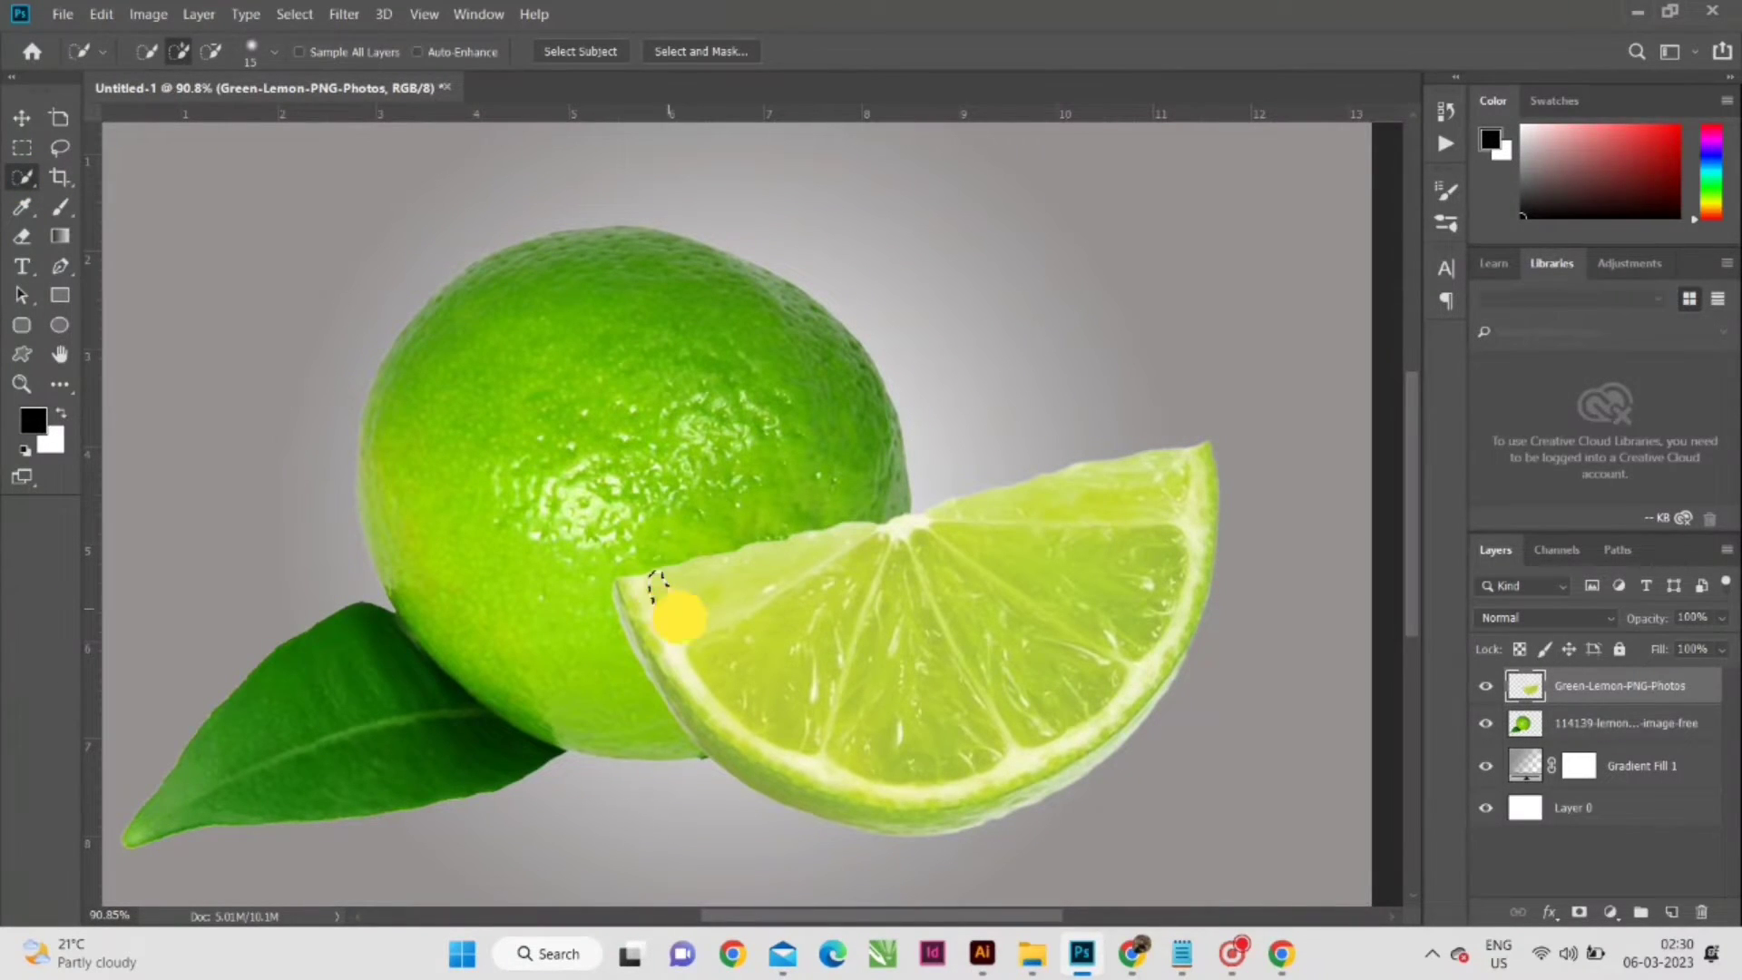
mouse_move(679, 617)
mouse_down()
mouse_move(720, 662)
mouse_move(918, 711)
mouse_move(1014, 670)
mouse_move(1076, 610)
mouse_move(1046, 564)
mouse_move(879, 544)
mouse_move(903, 533)
mouse_up()
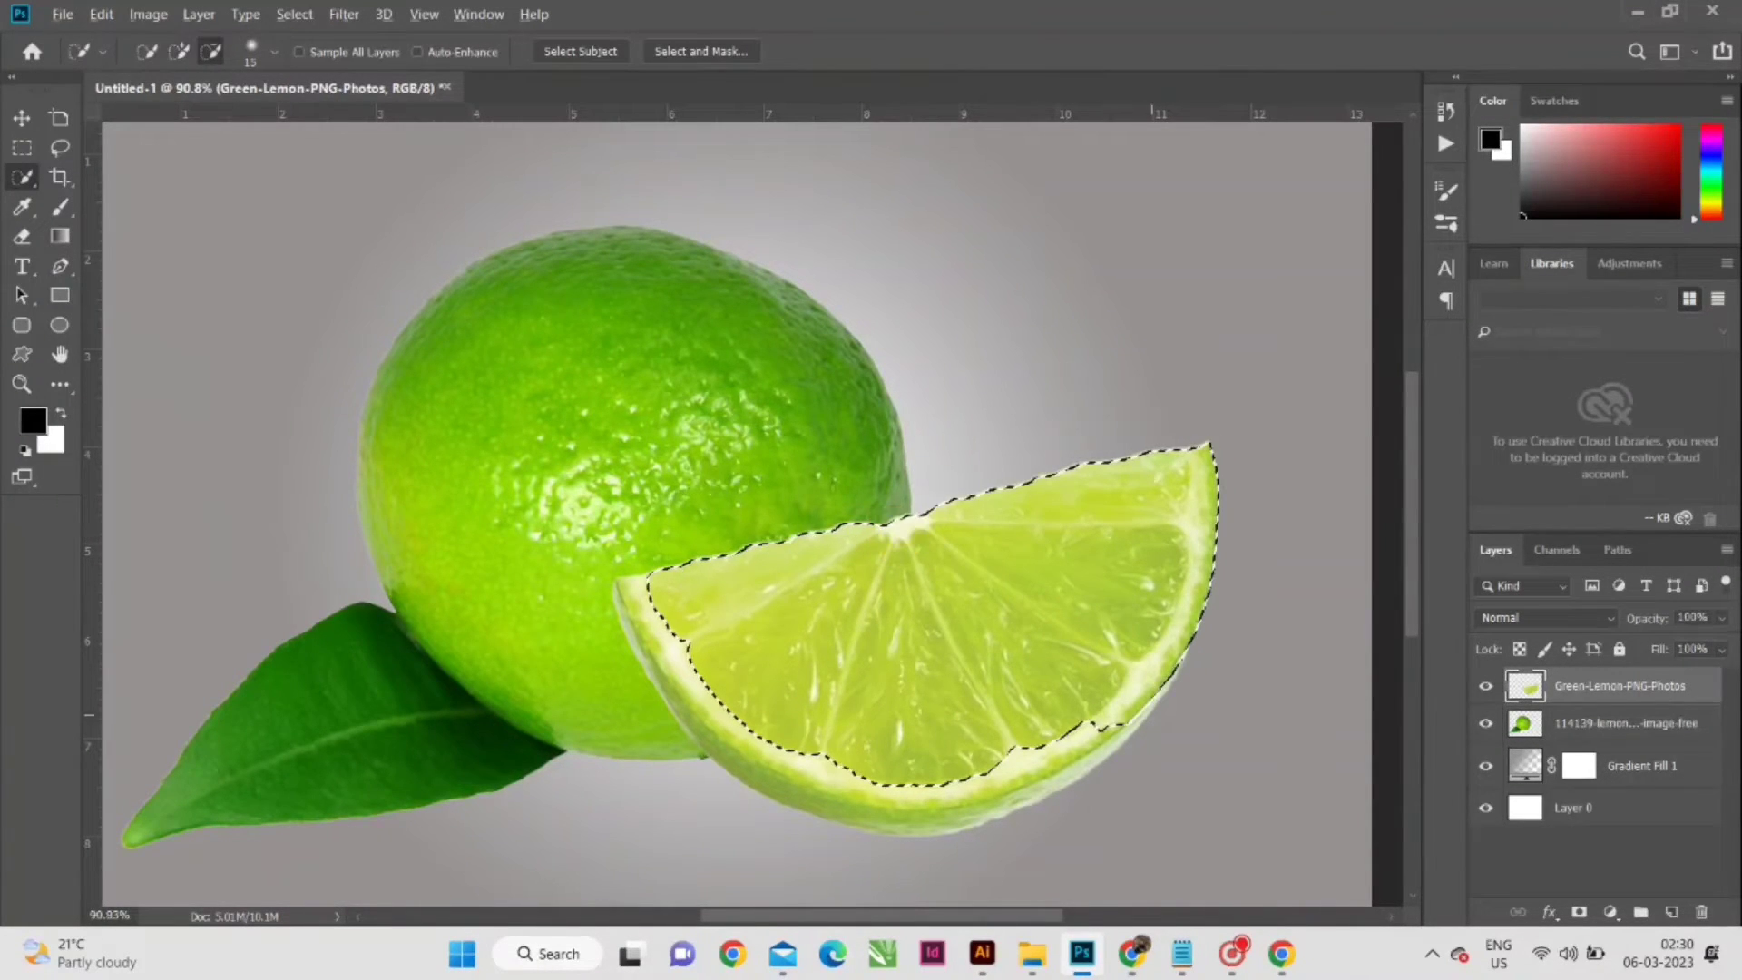
scroll(1153, 715, up, 3)
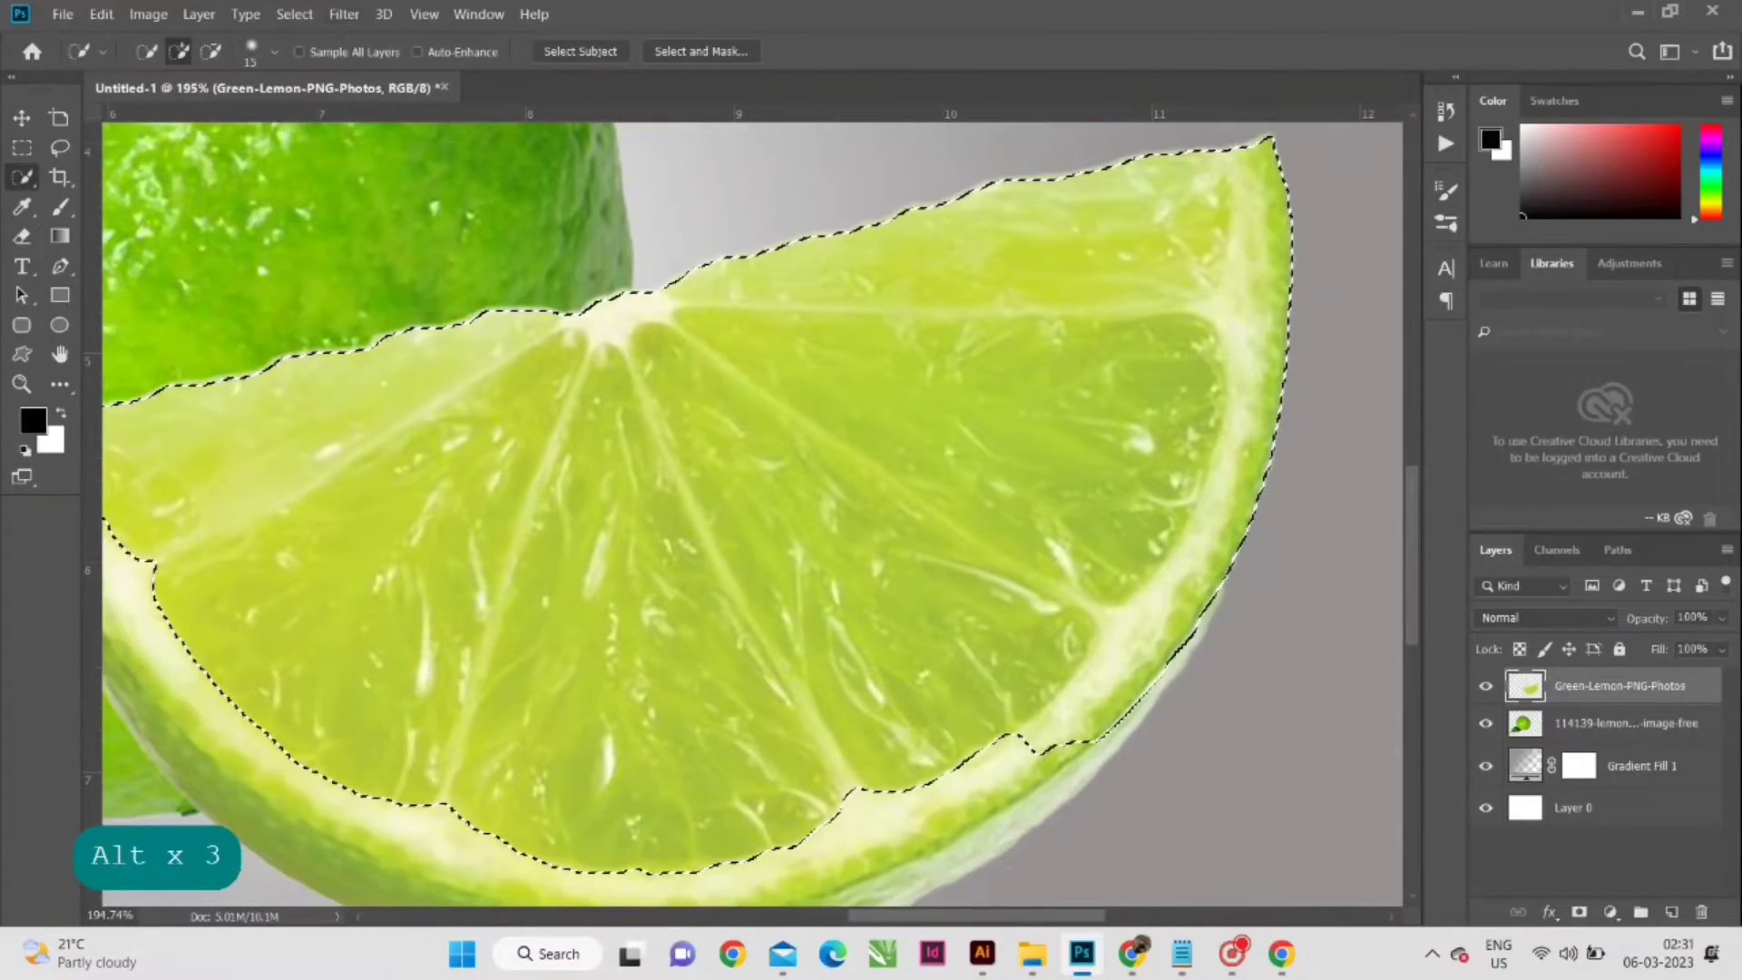
mouse_move(1043, 760)
mouse_down()
mouse_move(1122, 691)
mouse_move(1246, 527)
mouse_move(1292, 264)
mouse_move(1278, 137)
mouse_move(1273, 362)
mouse_up()
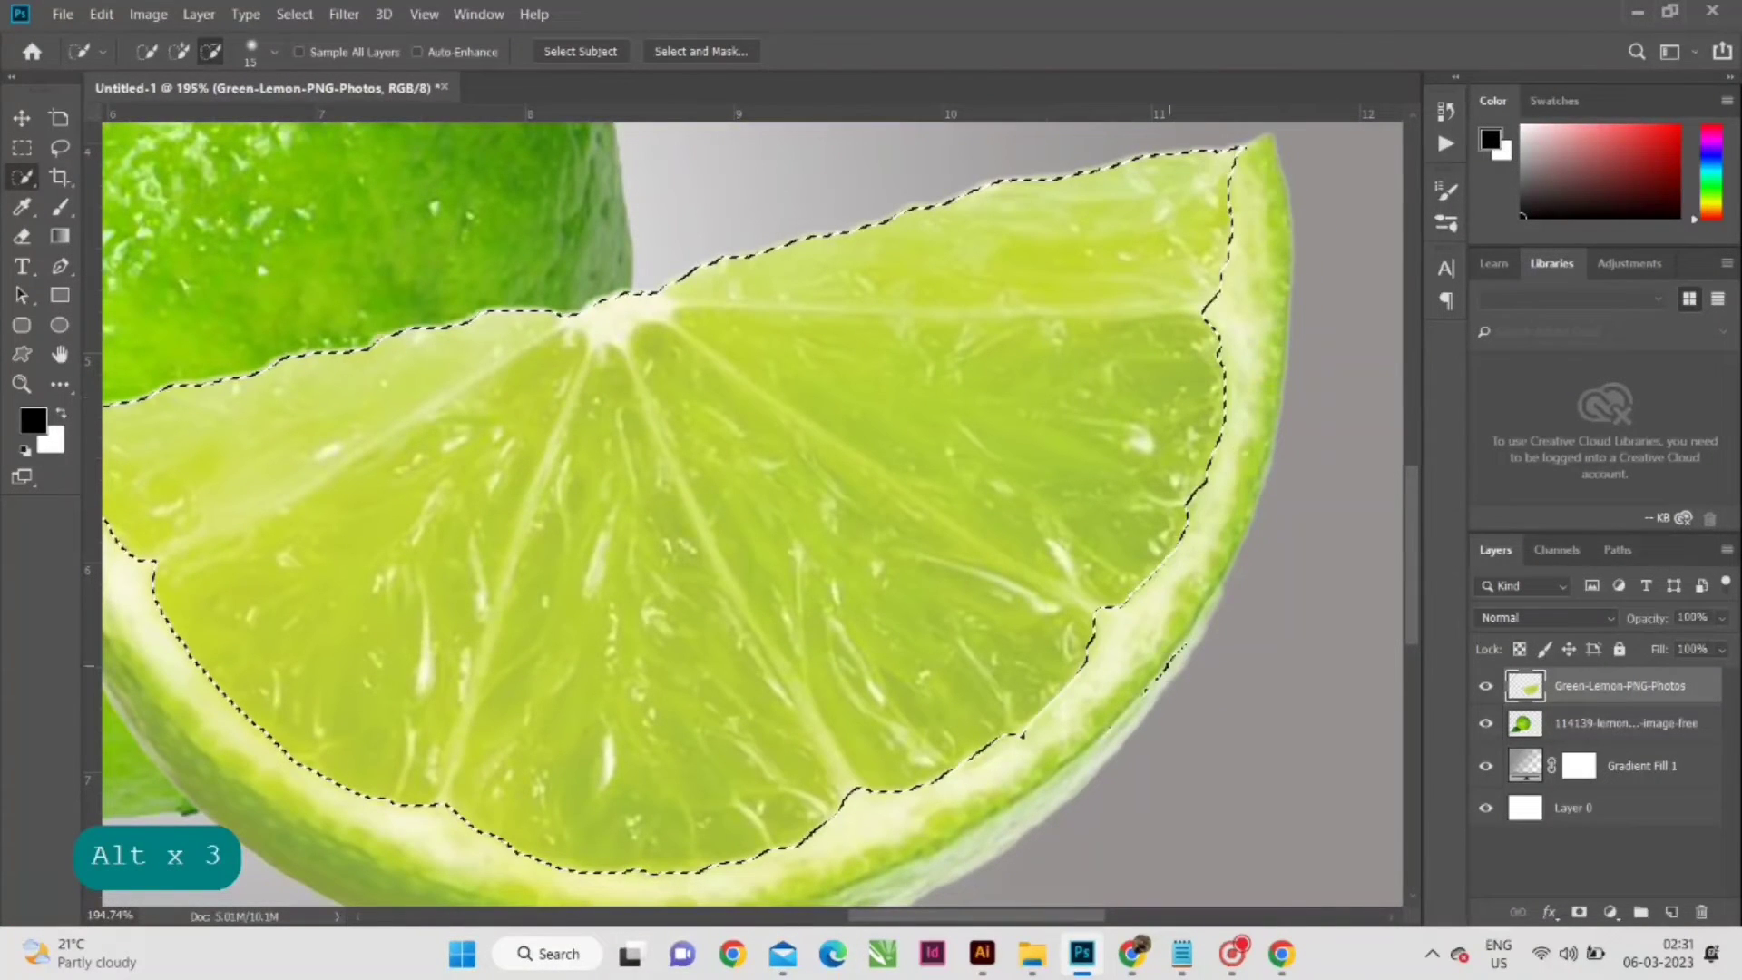
drag(1180, 659, 1103, 748)
scroll(1121, 672, down, 2)
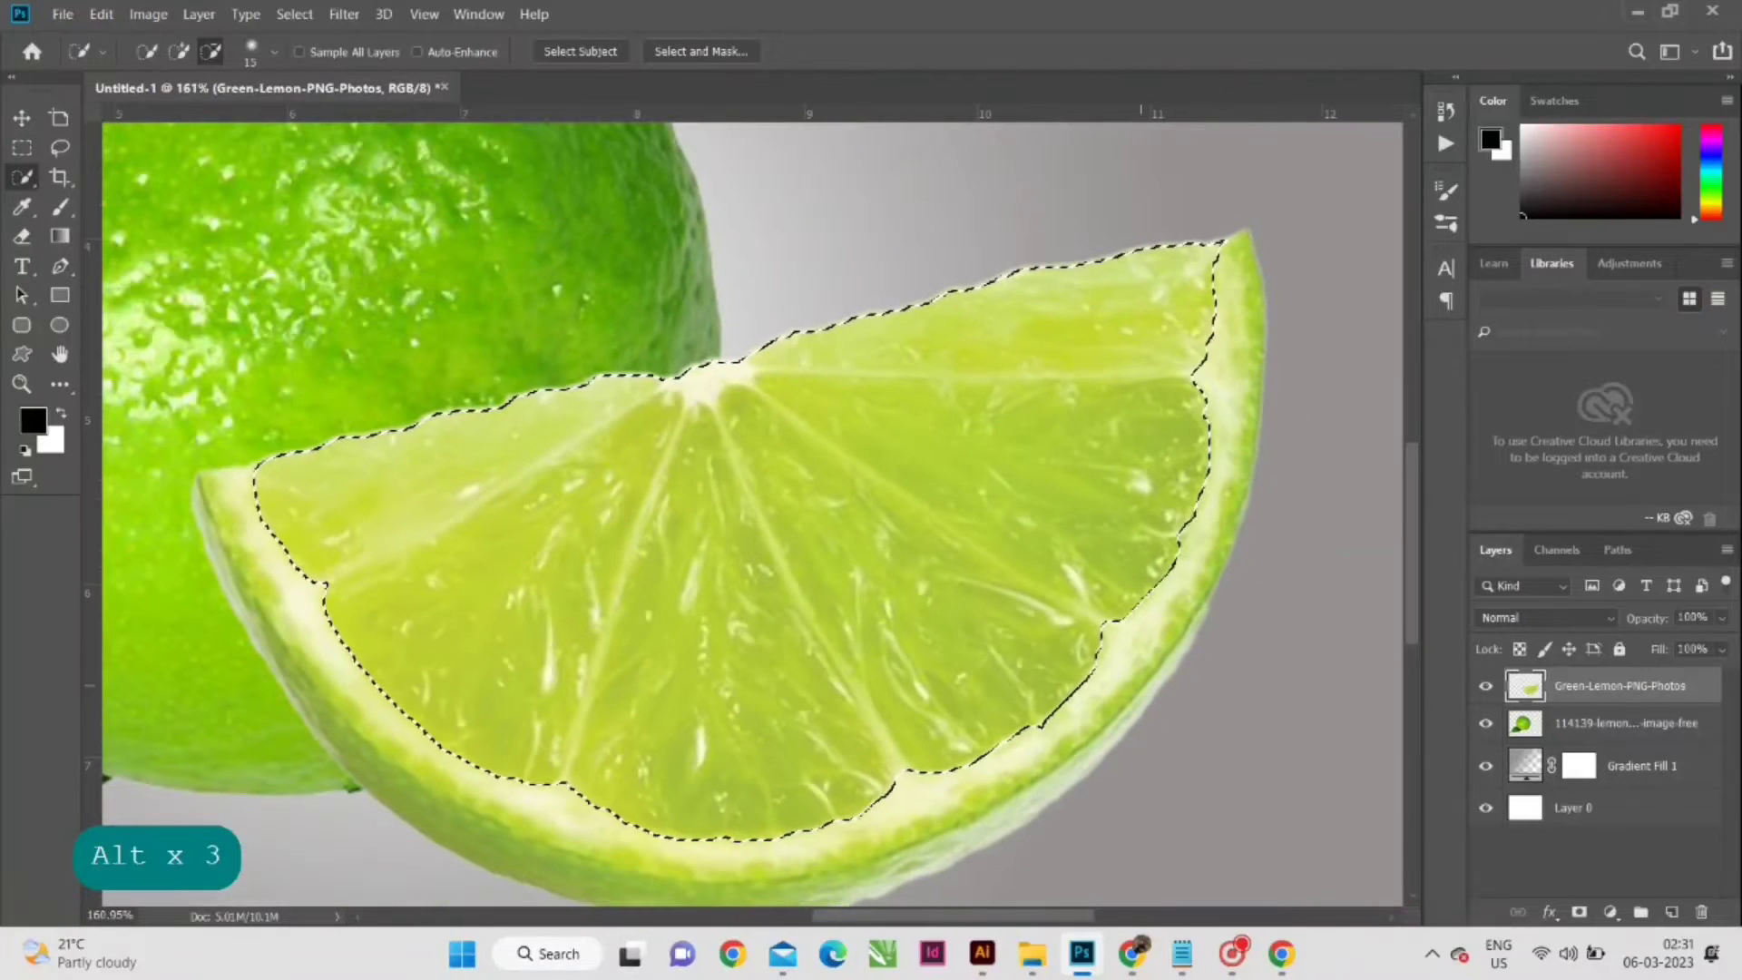
scroll(725, 731, down, 3)
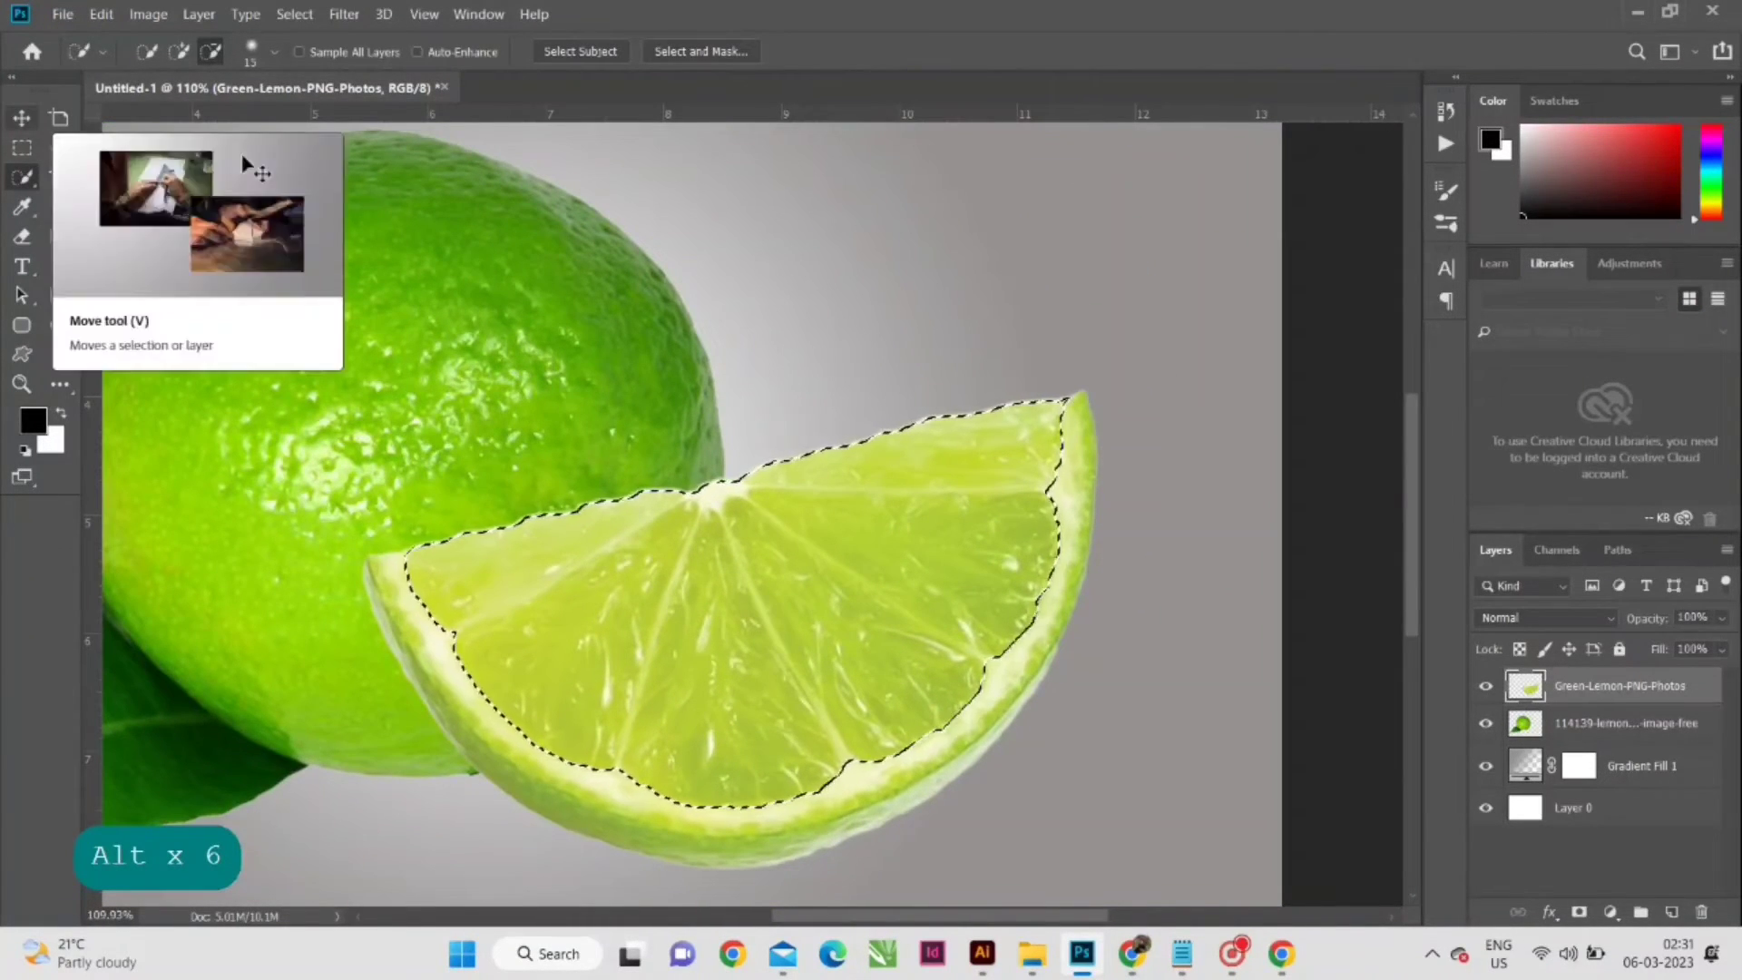
- Delete the selected flesh from the slice and clear the selection, keeping only the rind
click(18, 118)
key(Delete)
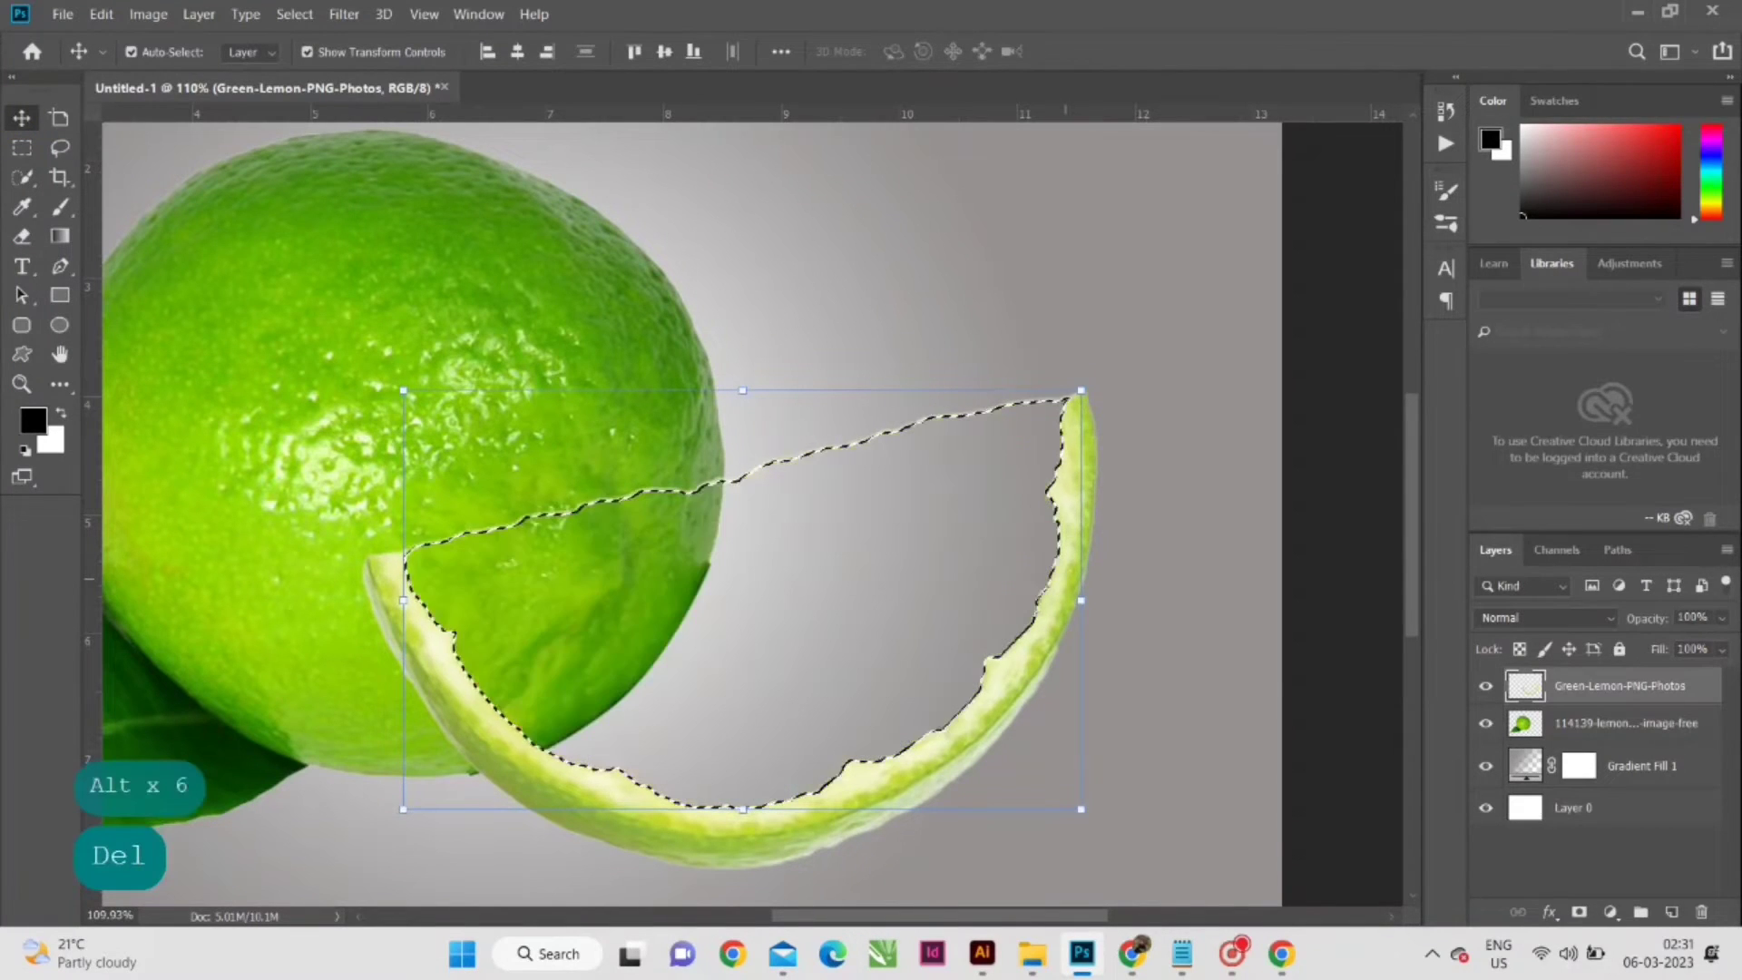
key(ctrl+d)
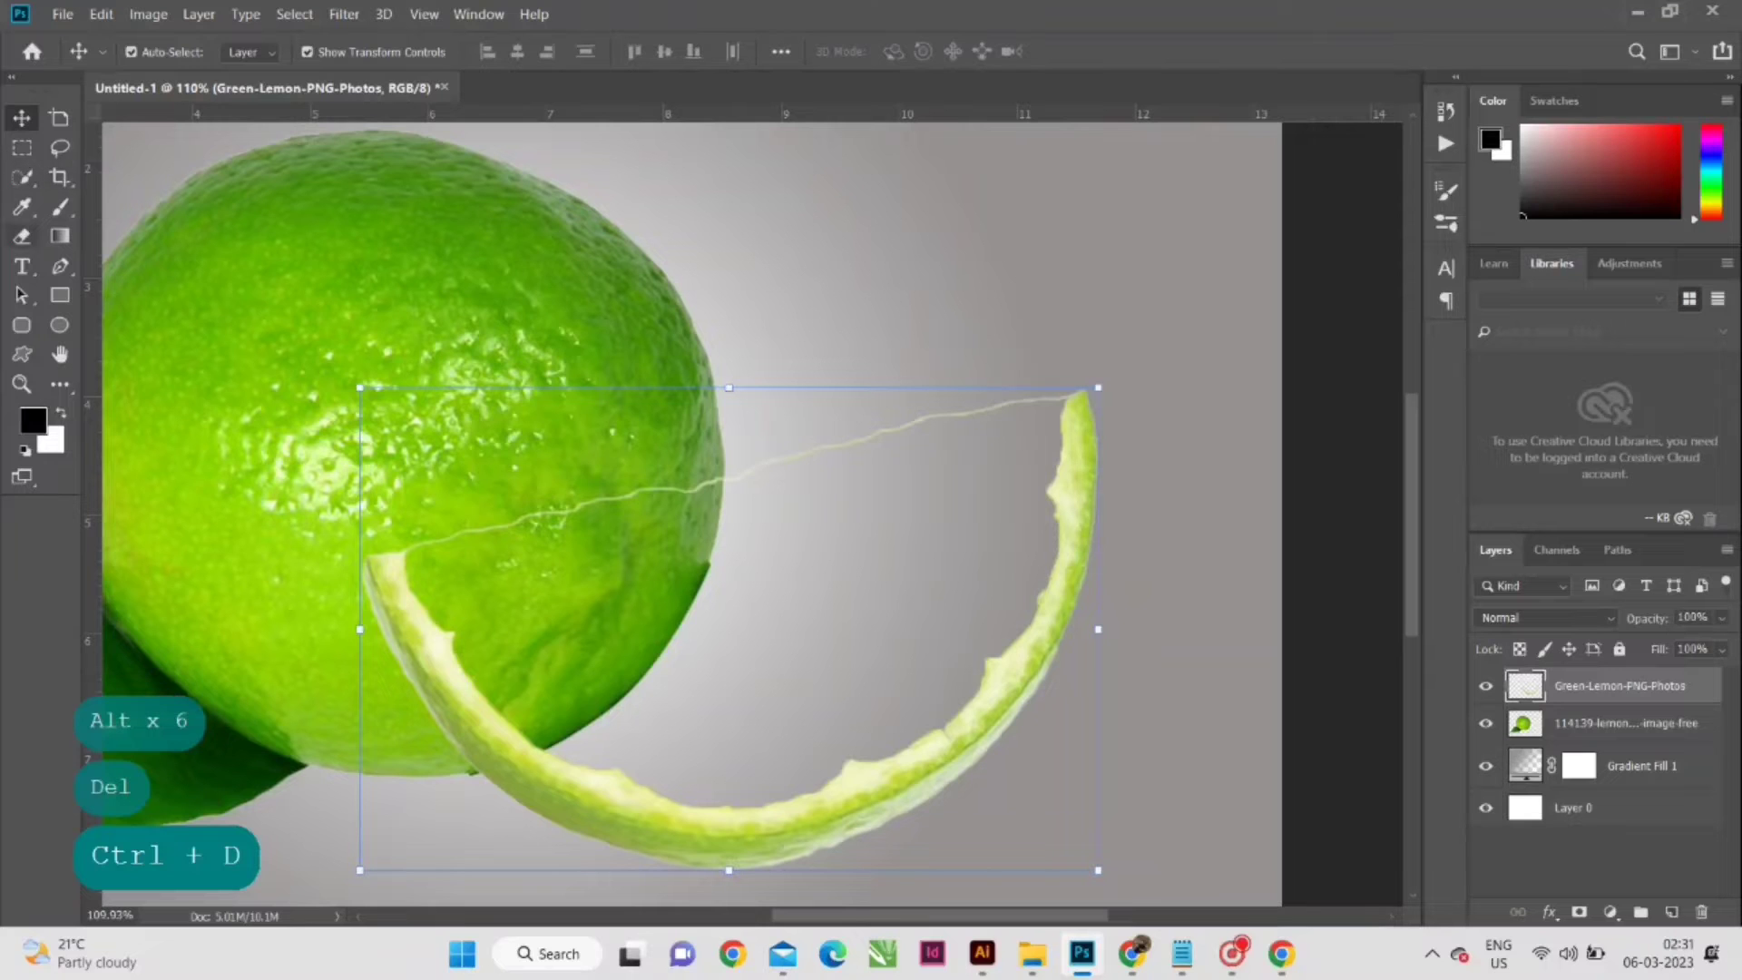
- Erase the thin leftover line between the rind's two tips with a smaller eraser at 66% opacity
scroll(467, 545, up, 4)
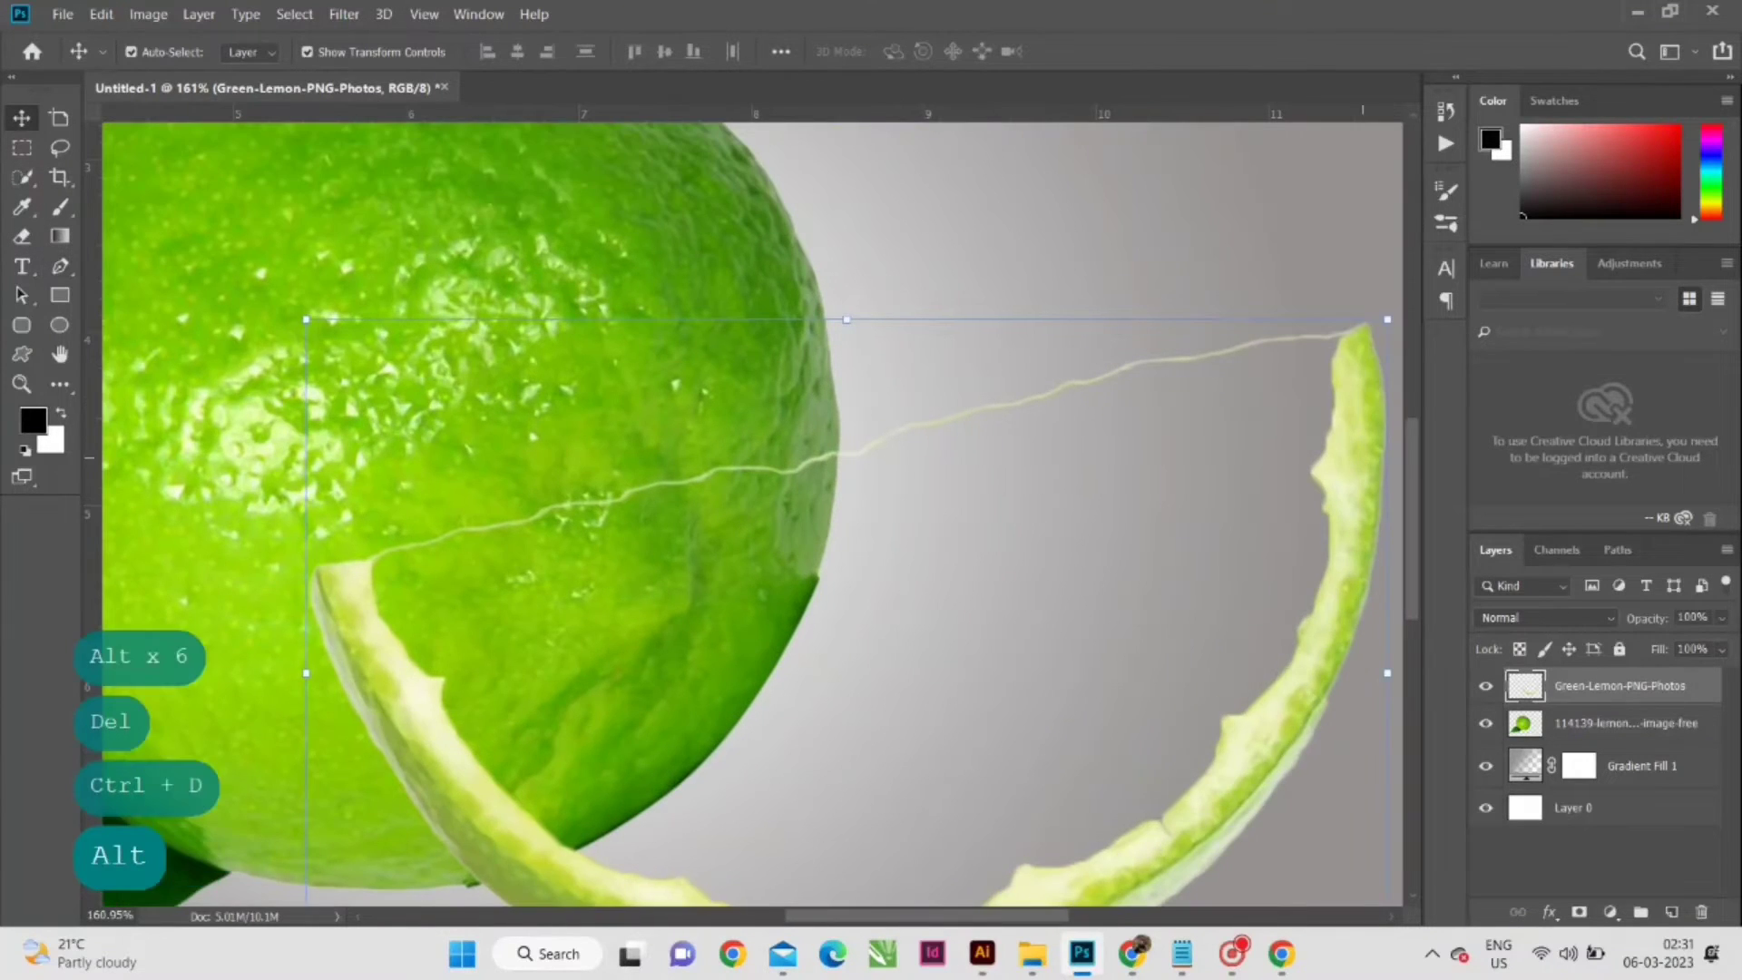
scroll(1234, 459, down, 3)
key(e)
scroll(1022, 431, up, 3)
key(bracketleft)
key(bracketleft)
key(bracketleft)
key(bracketleft)
key(bracketleft)
key(bracketleft)
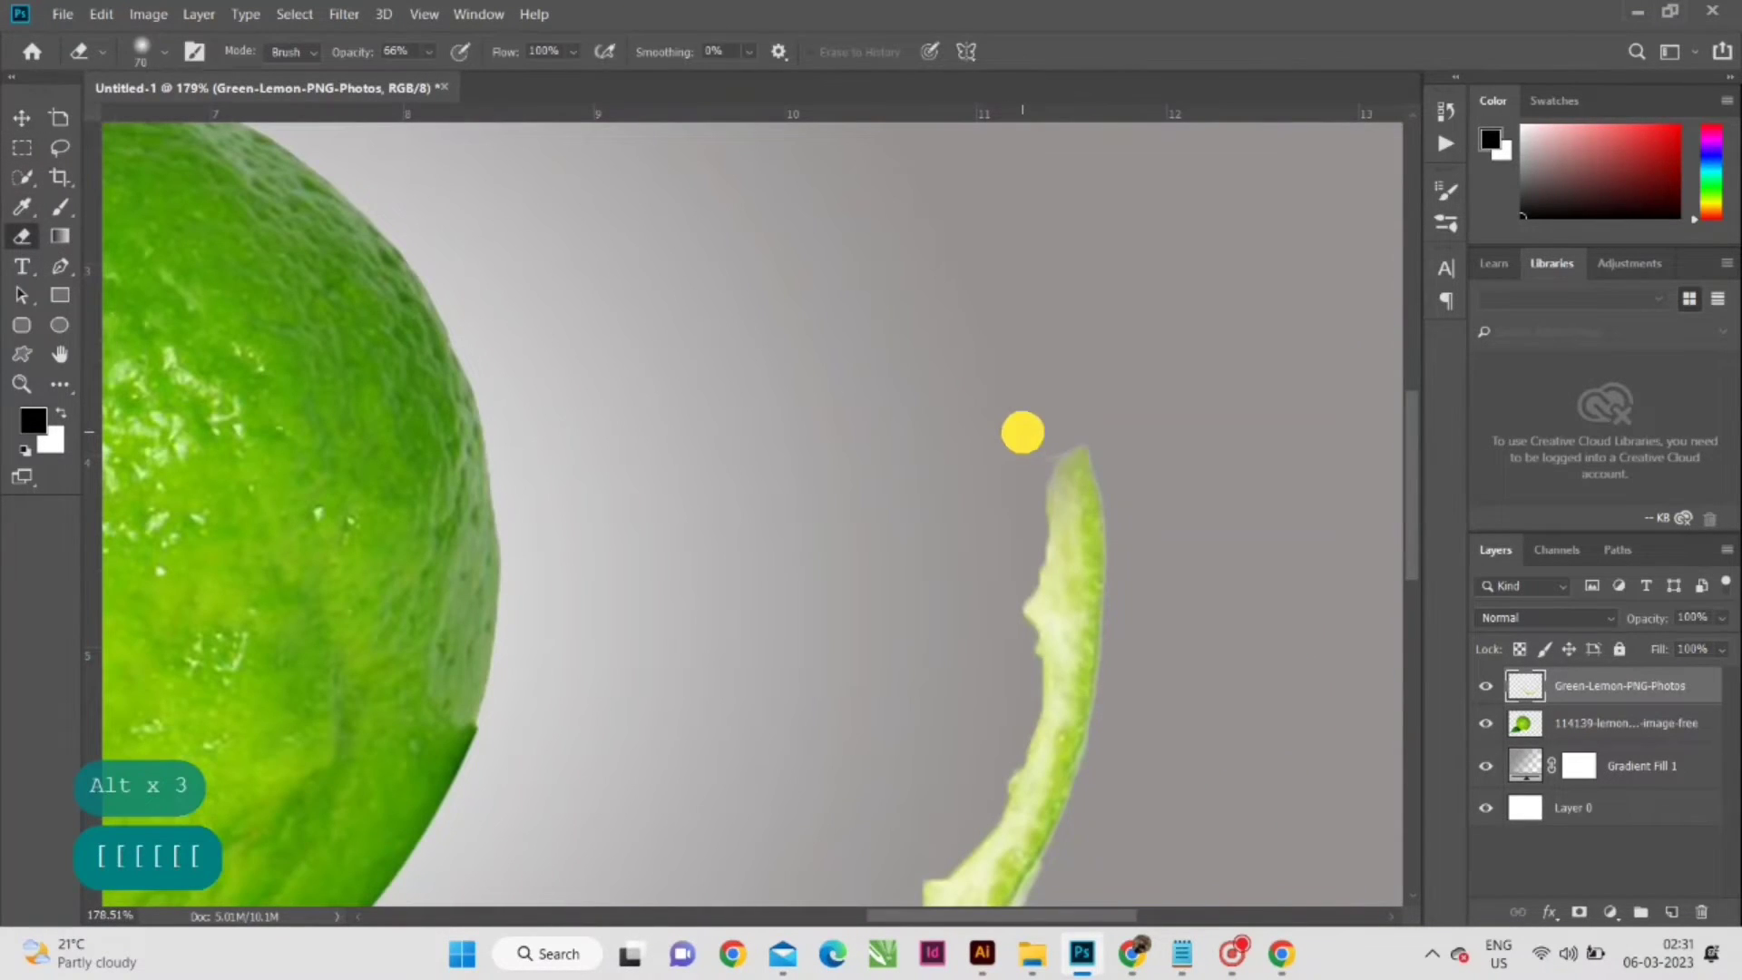
click(23, 116)
scroll(559, 259, down, 8)
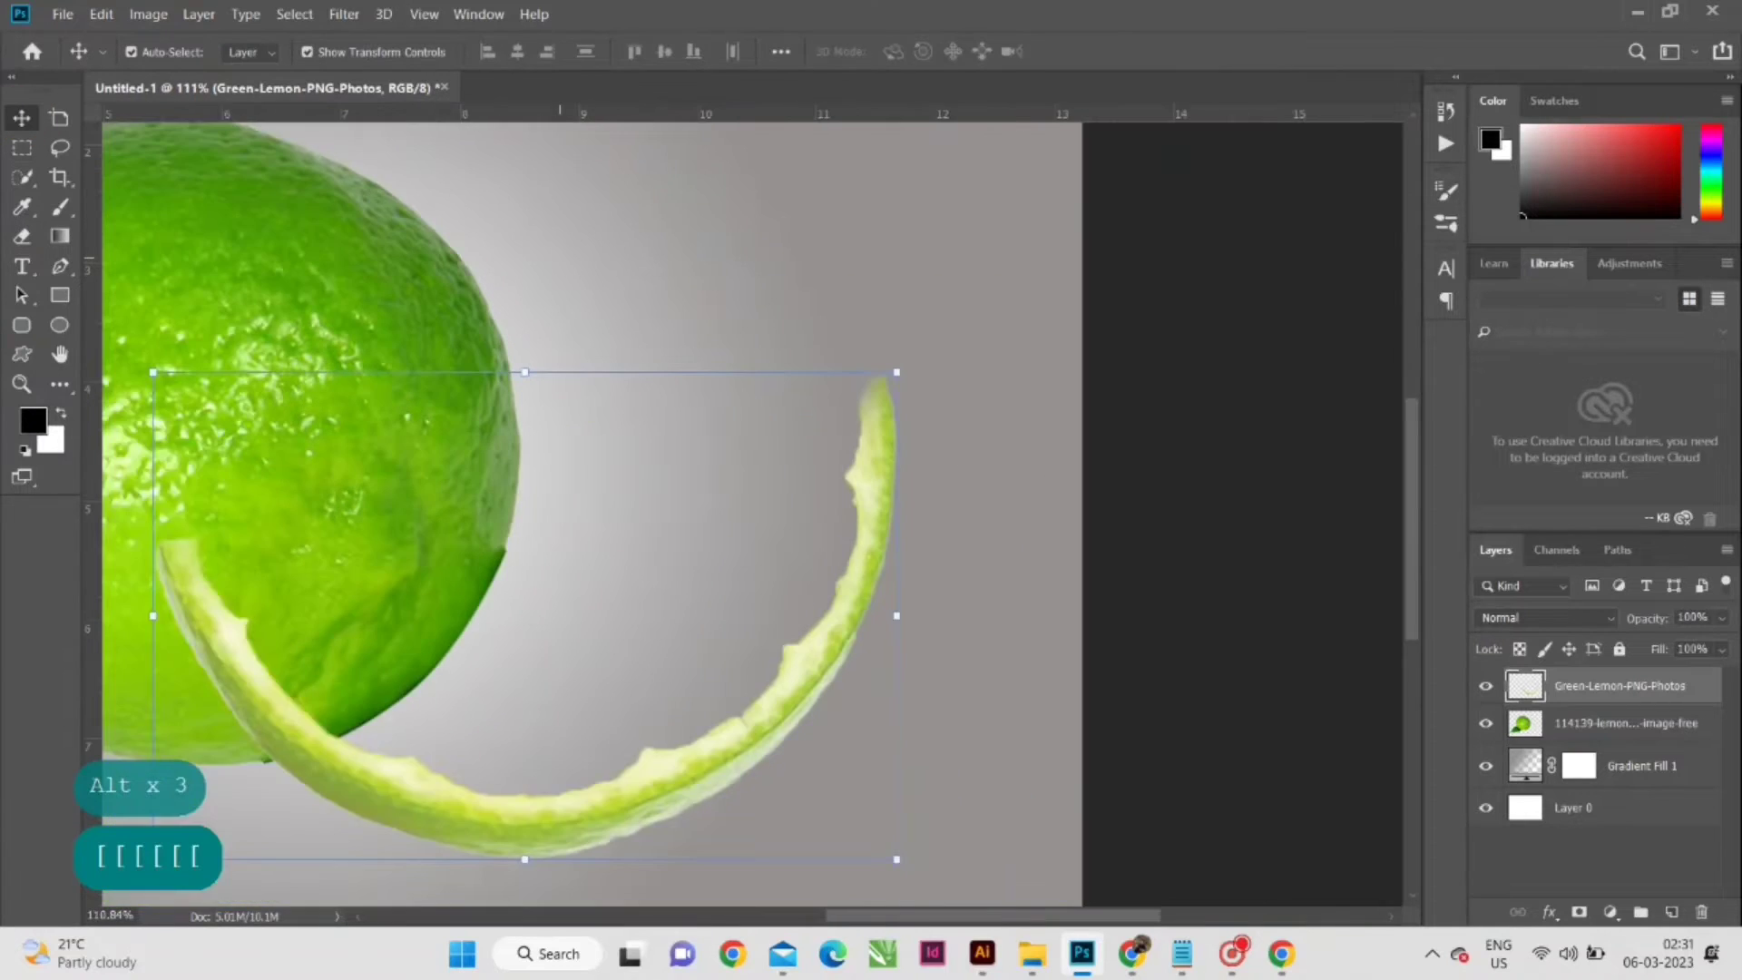
- Place the xtbsSV-water-hd-photo image over the rind at about 61.93% scale and commit it
drag(393, 392, 701, 468)
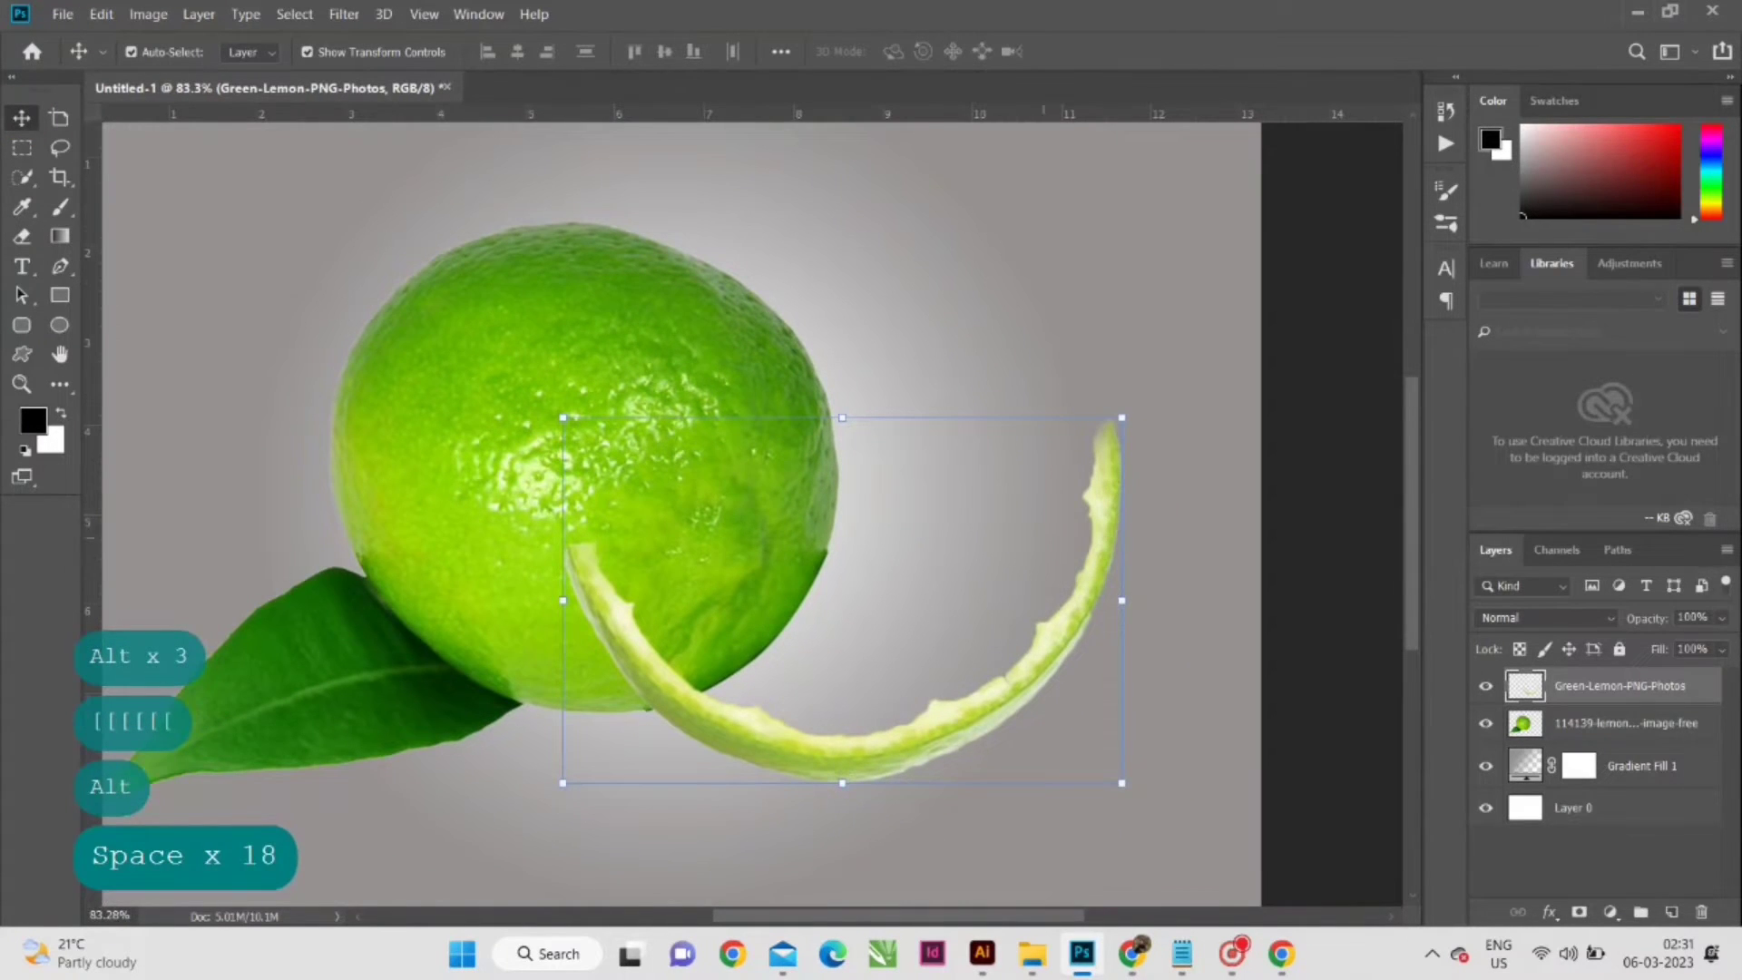
drag(758, 583, 884, 597)
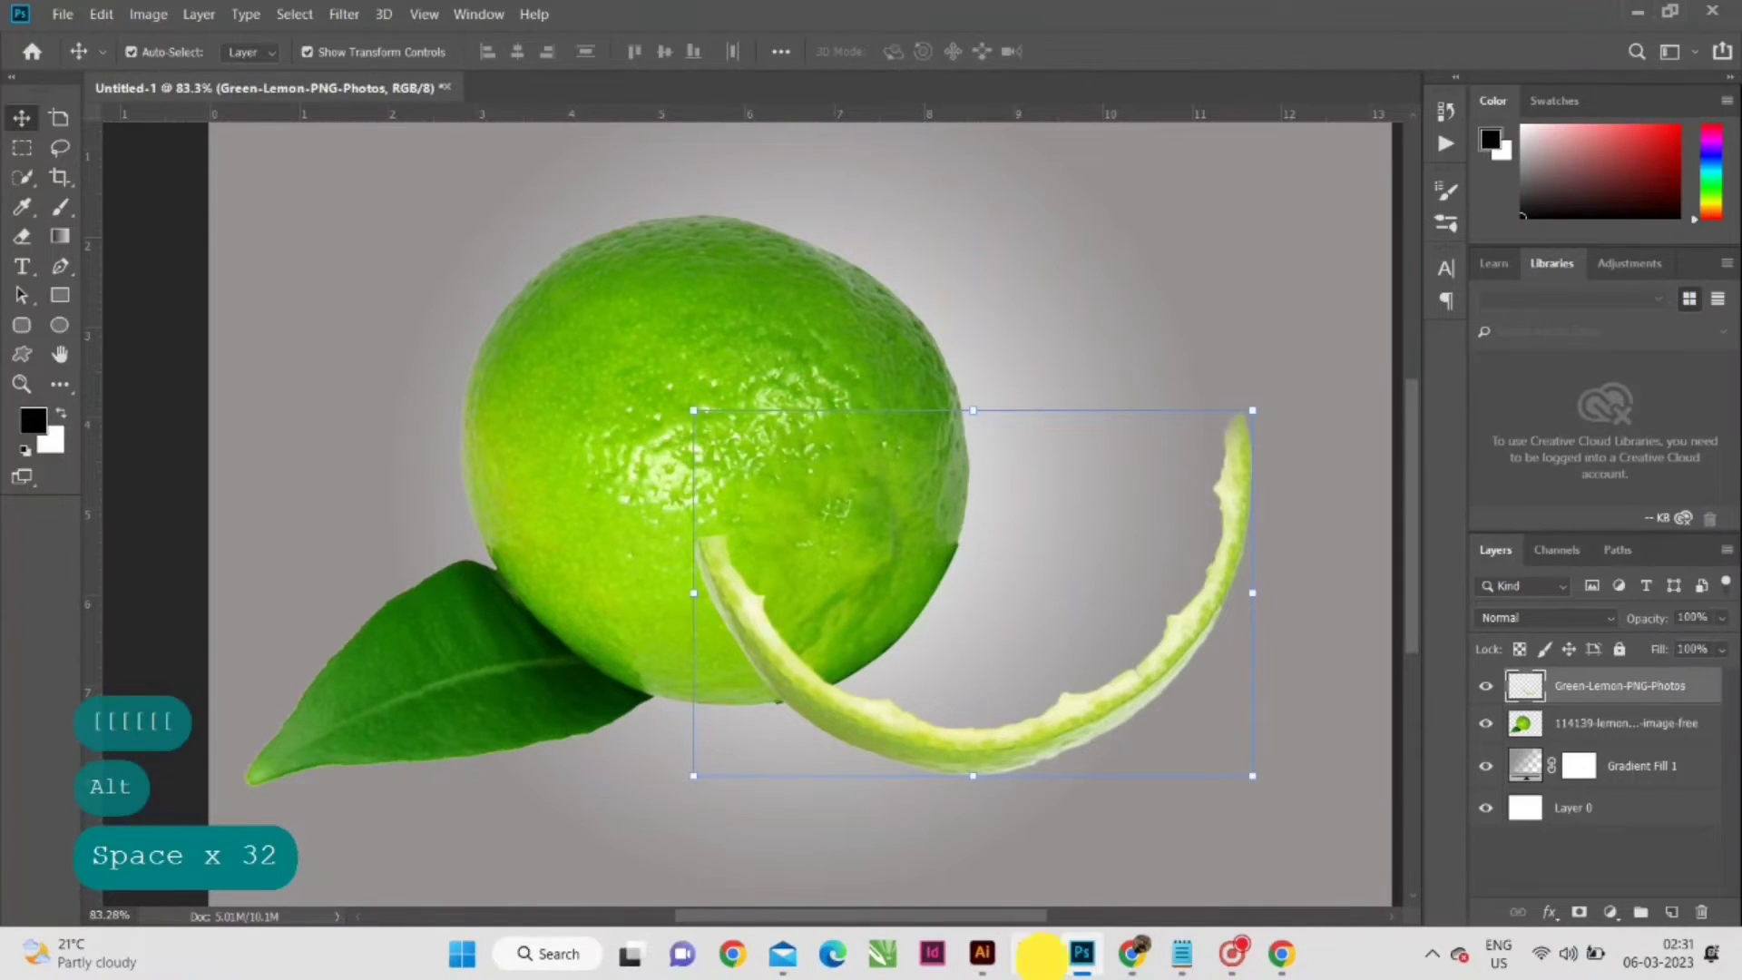
click(1040, 954)
drag(716, 326, 319, 395)
scroll(517, 660, down, 2)
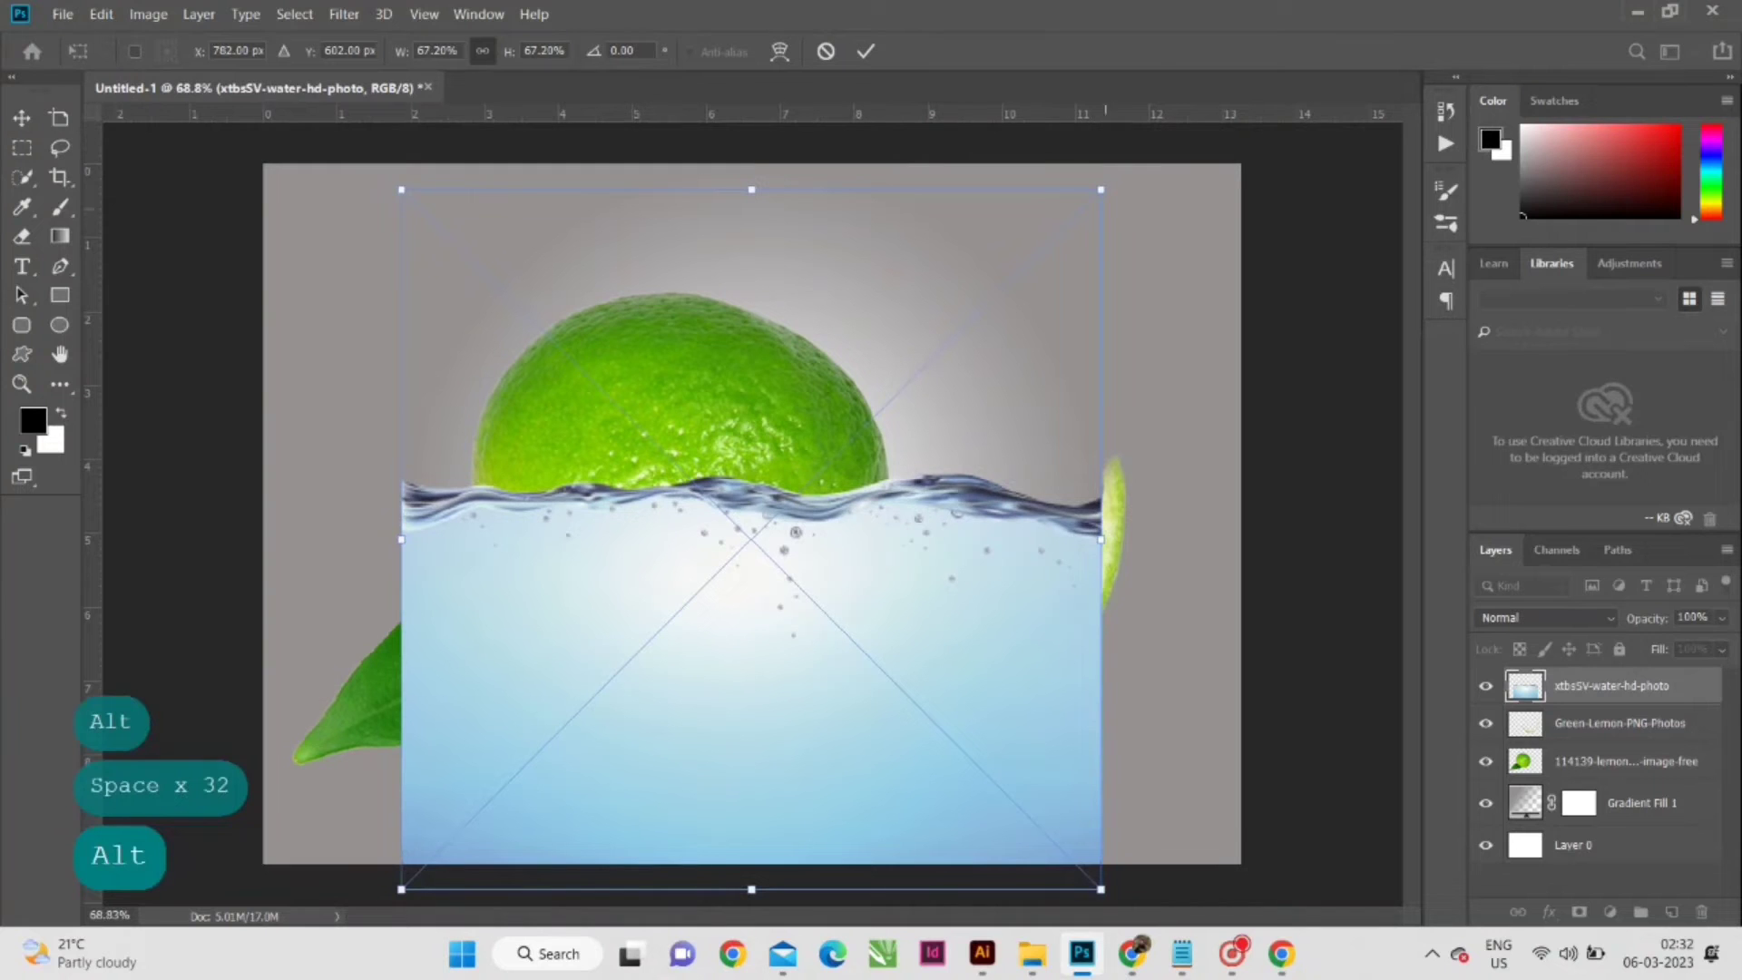
drag(1104, 182, 1042, 241)
drag(910, 829, 1048, 752)
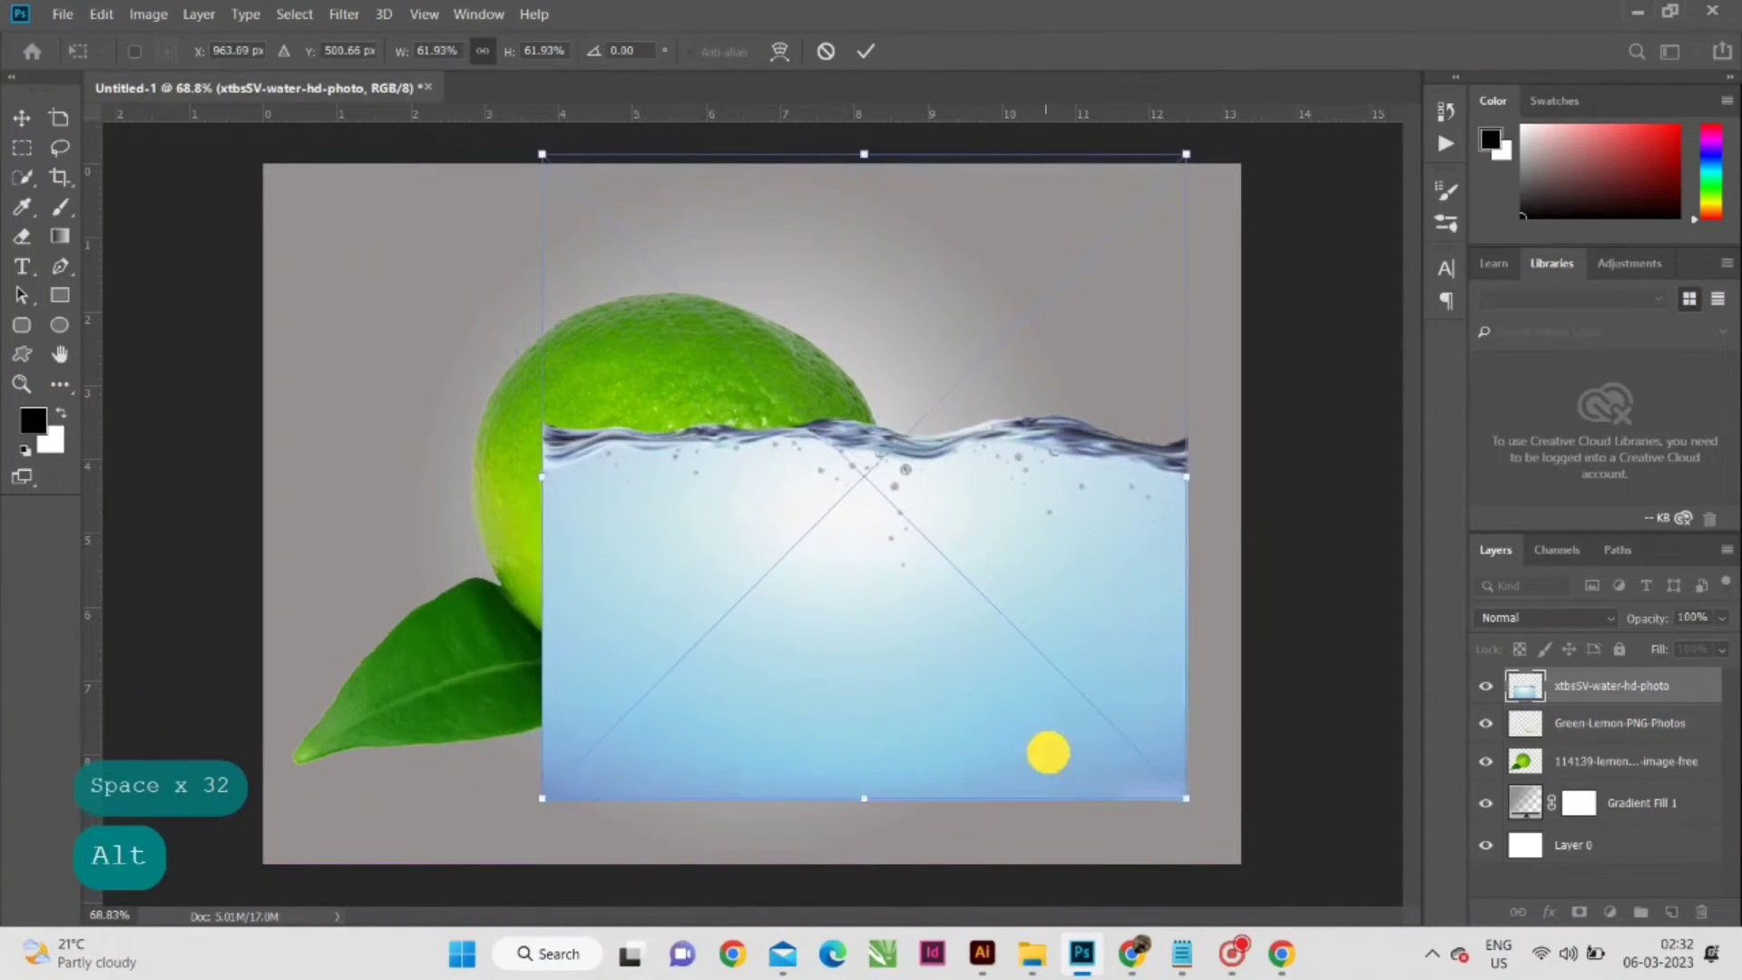
click(867, 51)
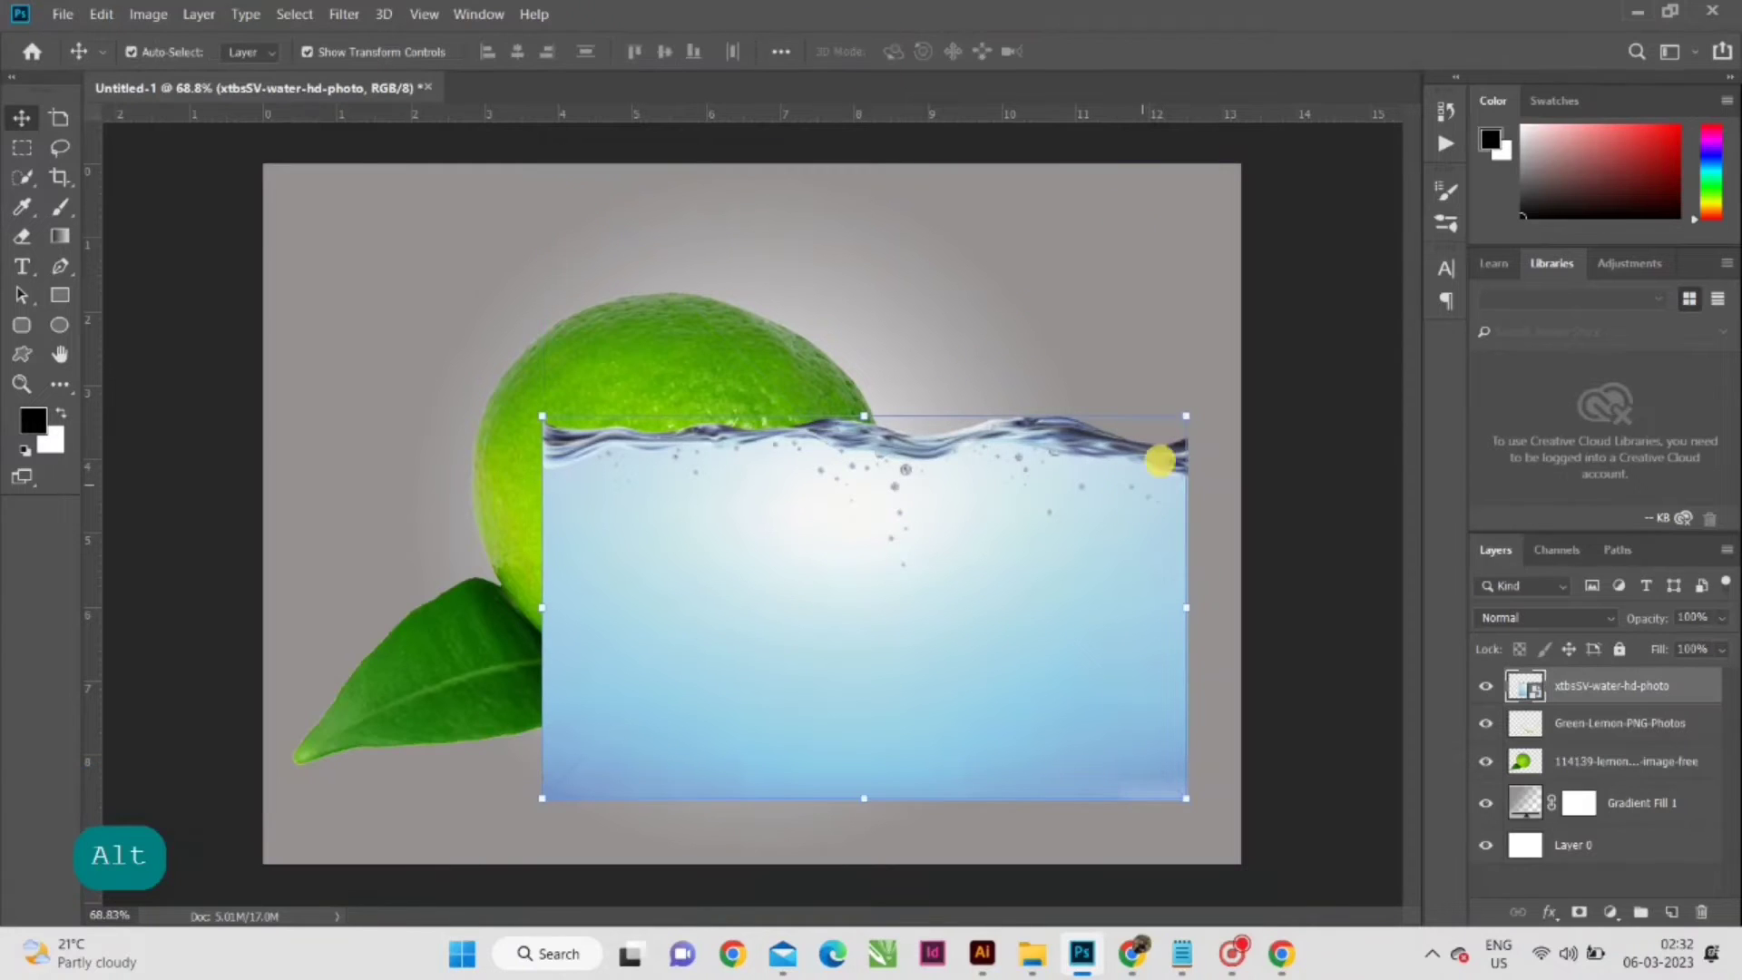
- Rotate the water photo to about -11.74° and shrink it to about 48.59% over the rind, with its layer opacity at 52%
drag(1203, 412, 1174, 345)
drag(798, 160, 820, 263)
click(1719, 616)
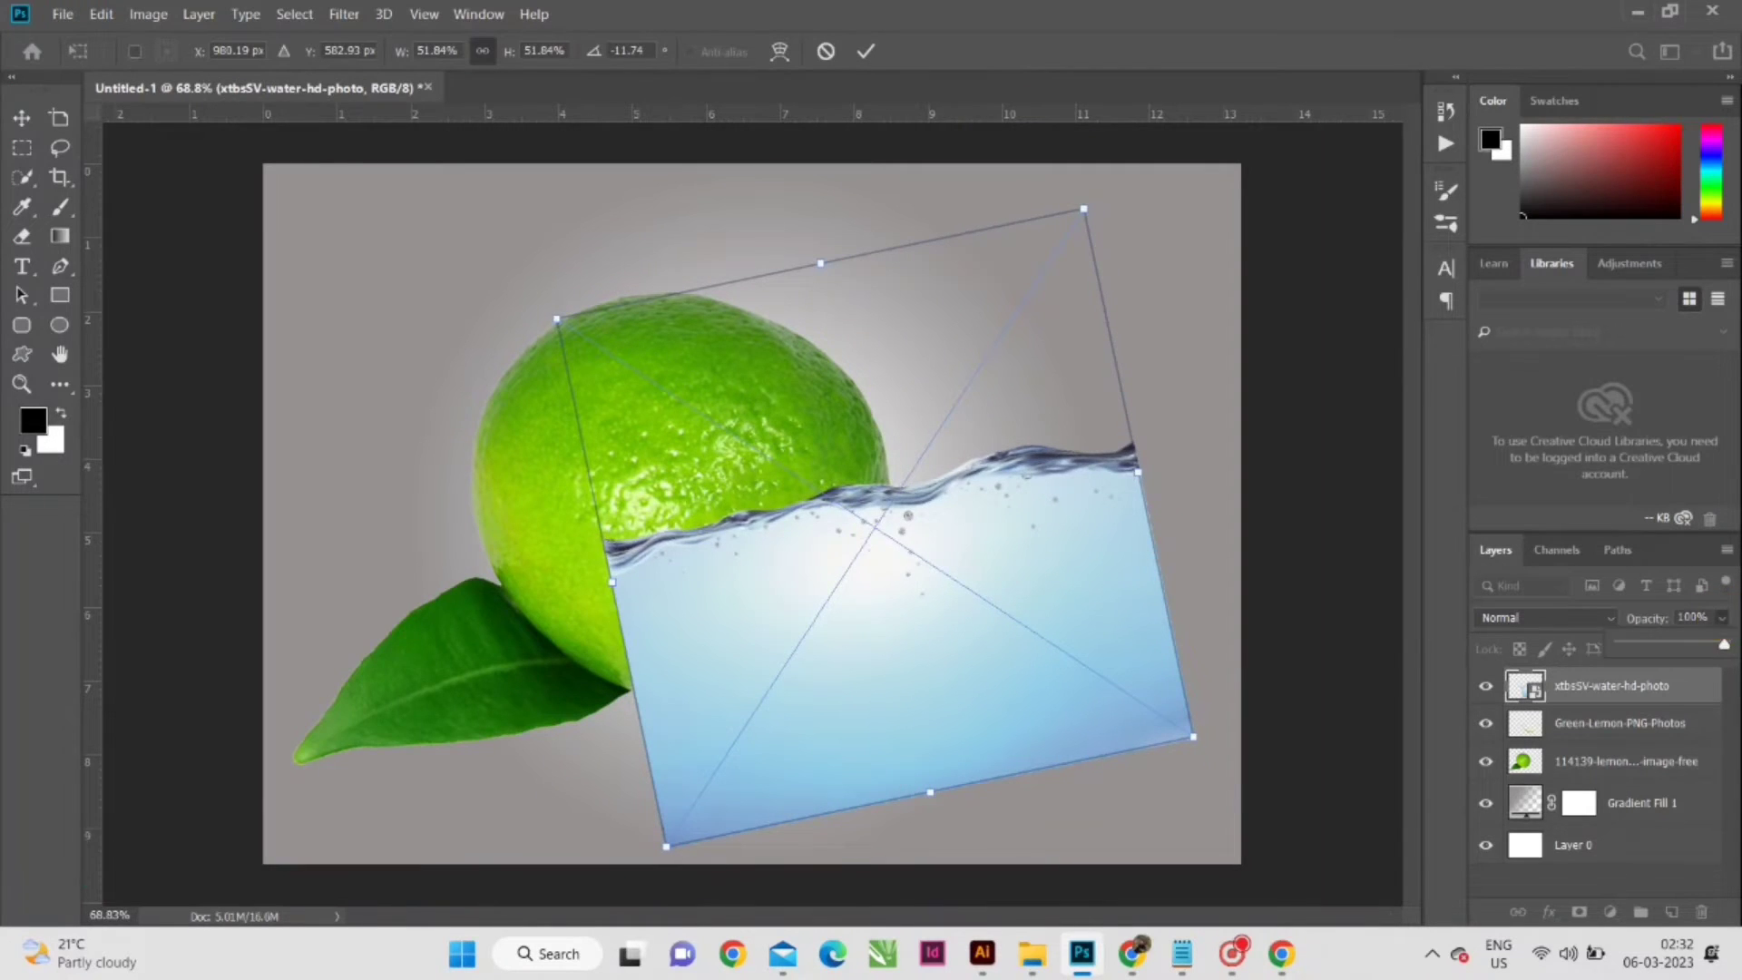
drag(1084, 489, 1103, 505)
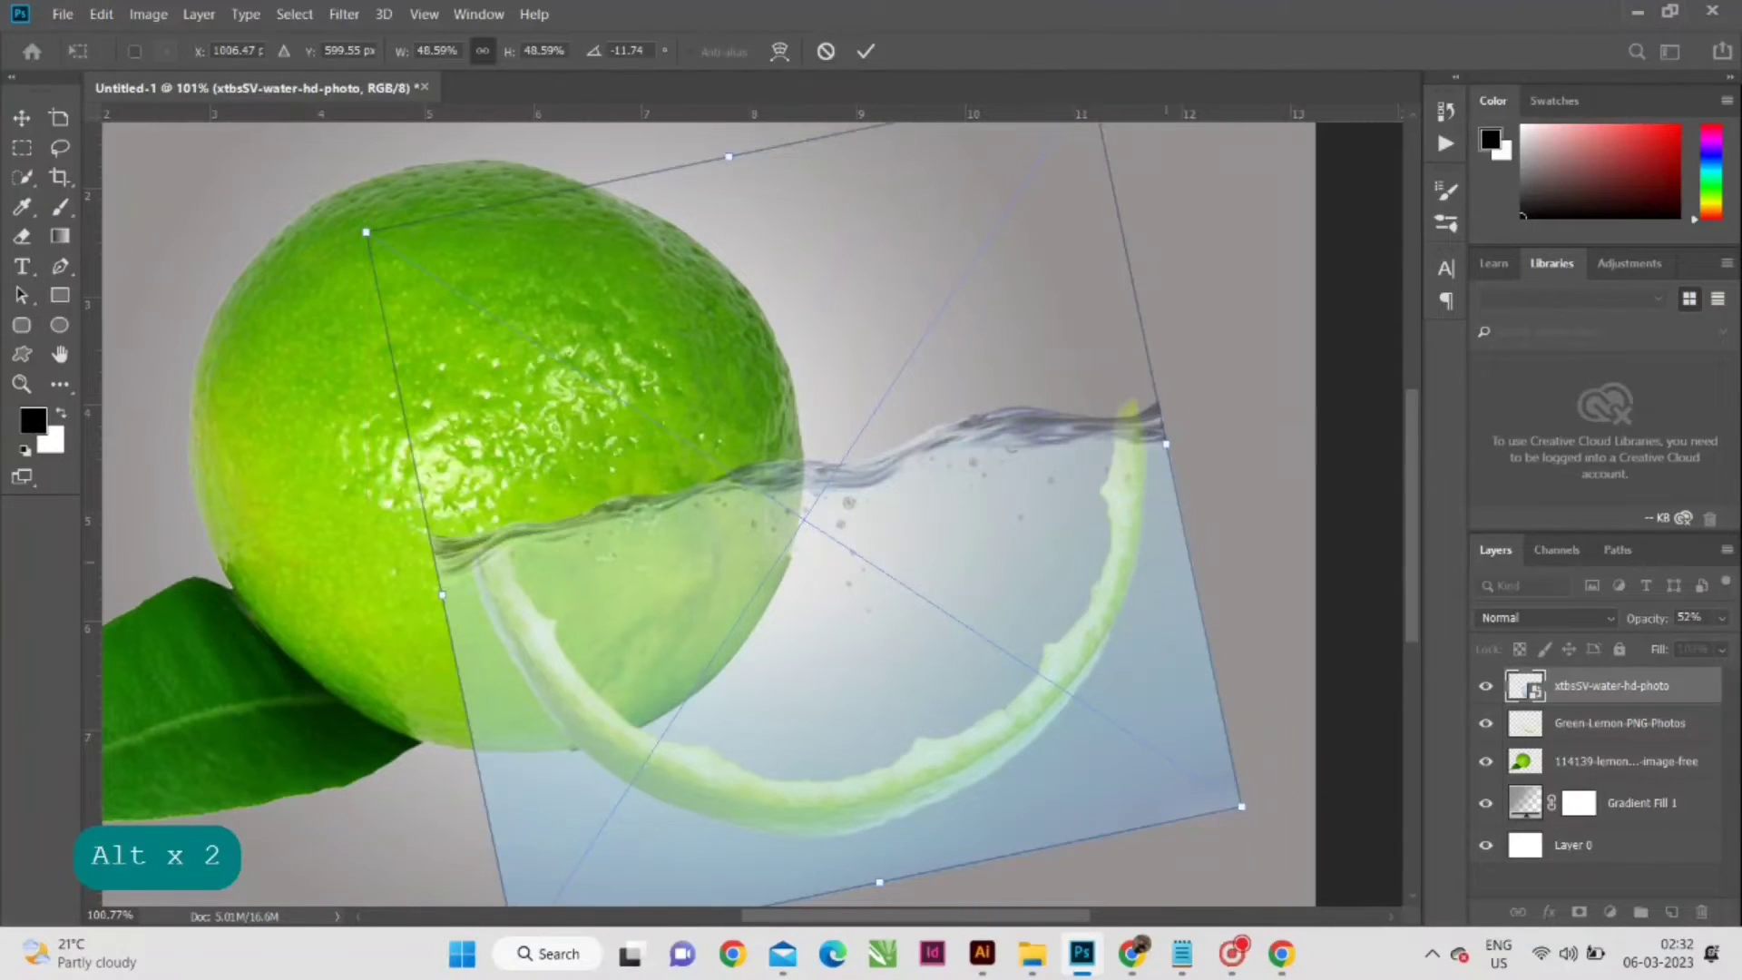
scroll(1103, 506, down, 2)
key(Return)
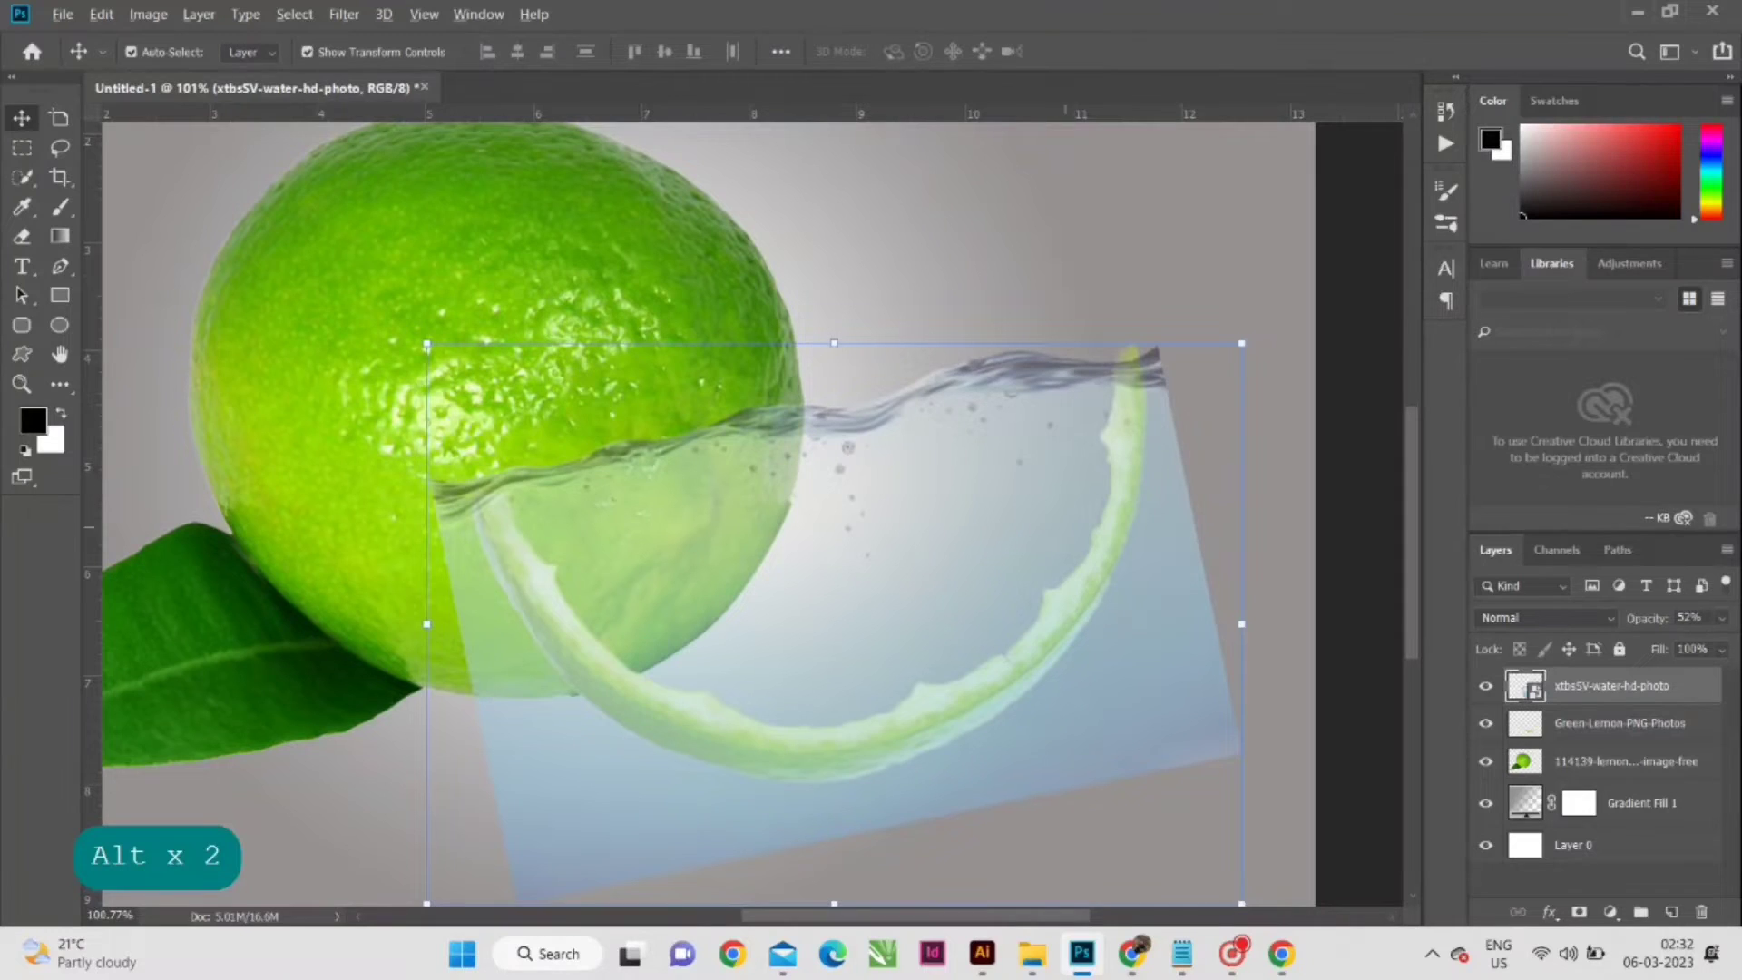
- Rasterize the xtbsSV-water-hd-photo layer
scroll(1090, 548, down, 1)
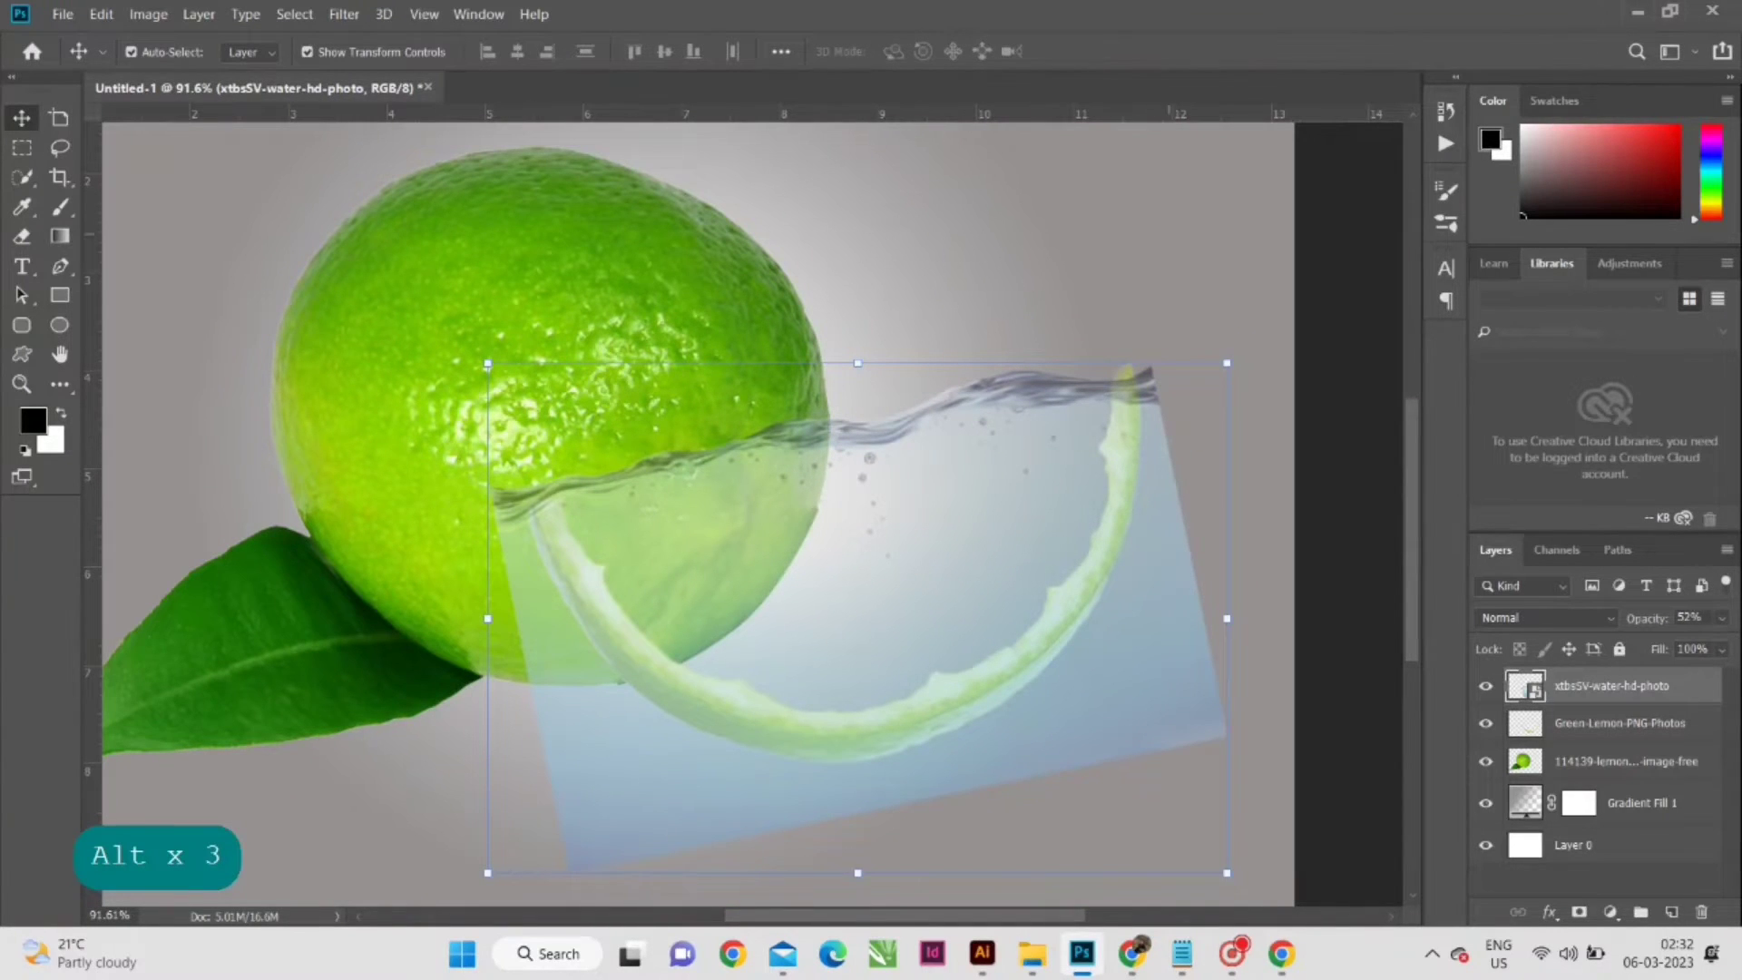
scroll(751, 514, down, 2)
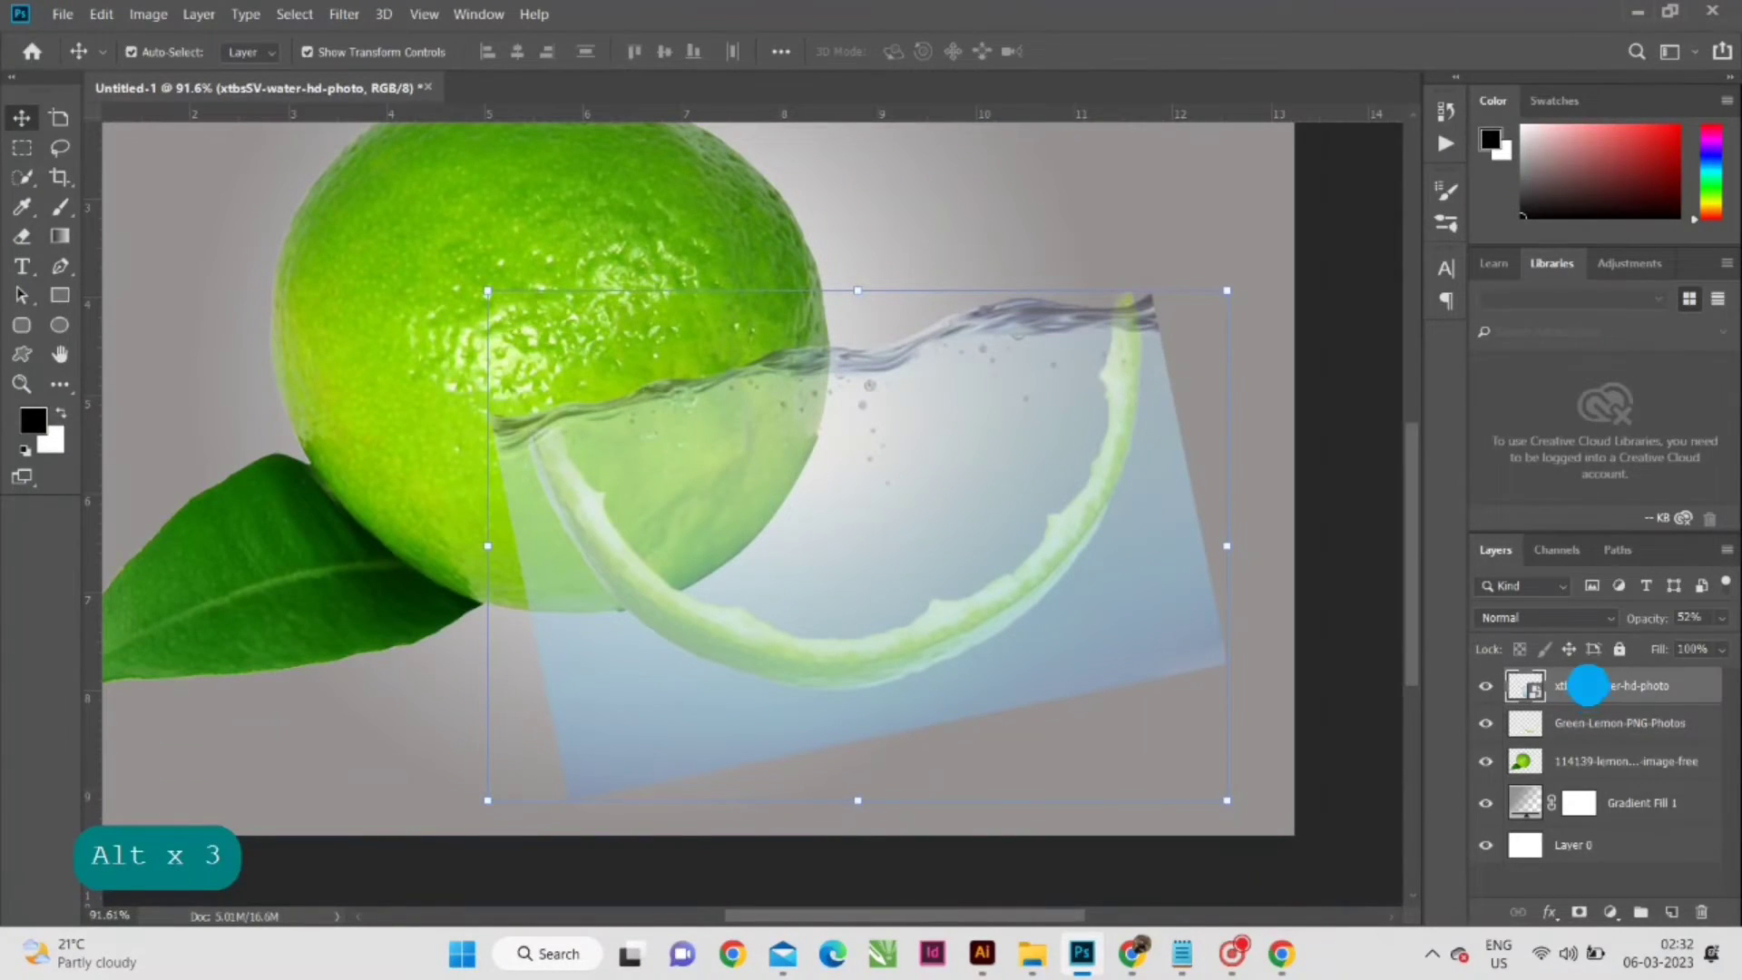
right_click(1587, 685)
click(1410, 378)
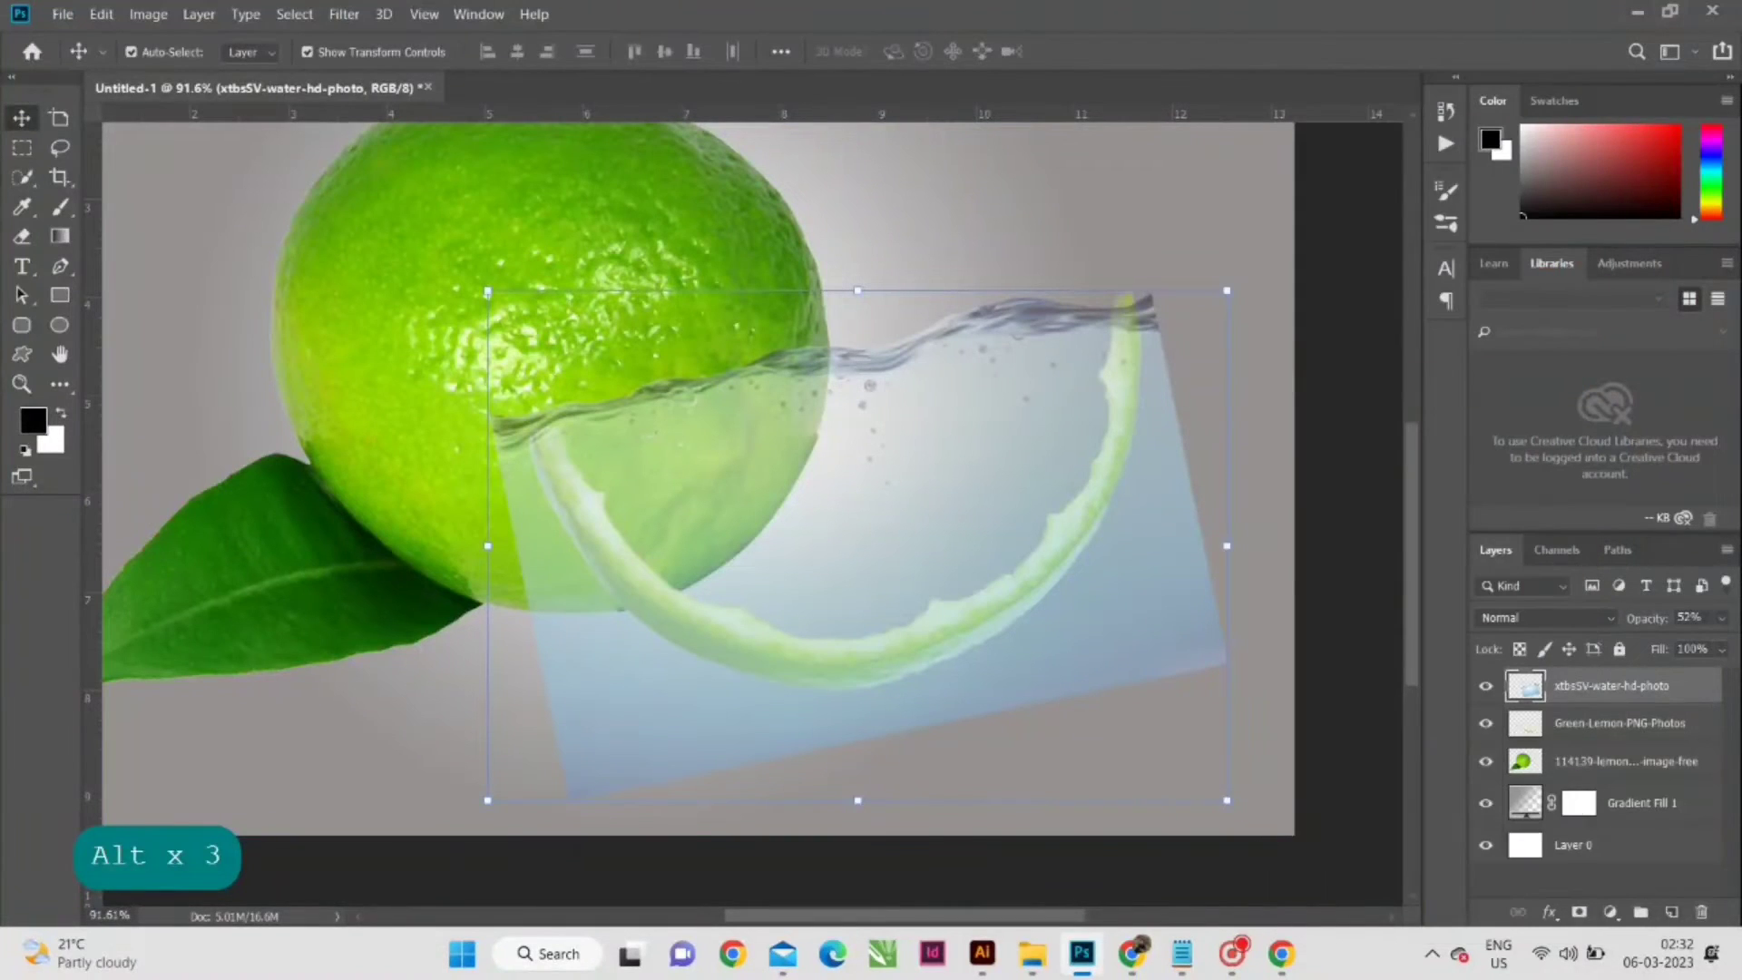
- Erase the water outside the rind's outer edge using a 125 px eraser at 100% opacity
click(22, 235)
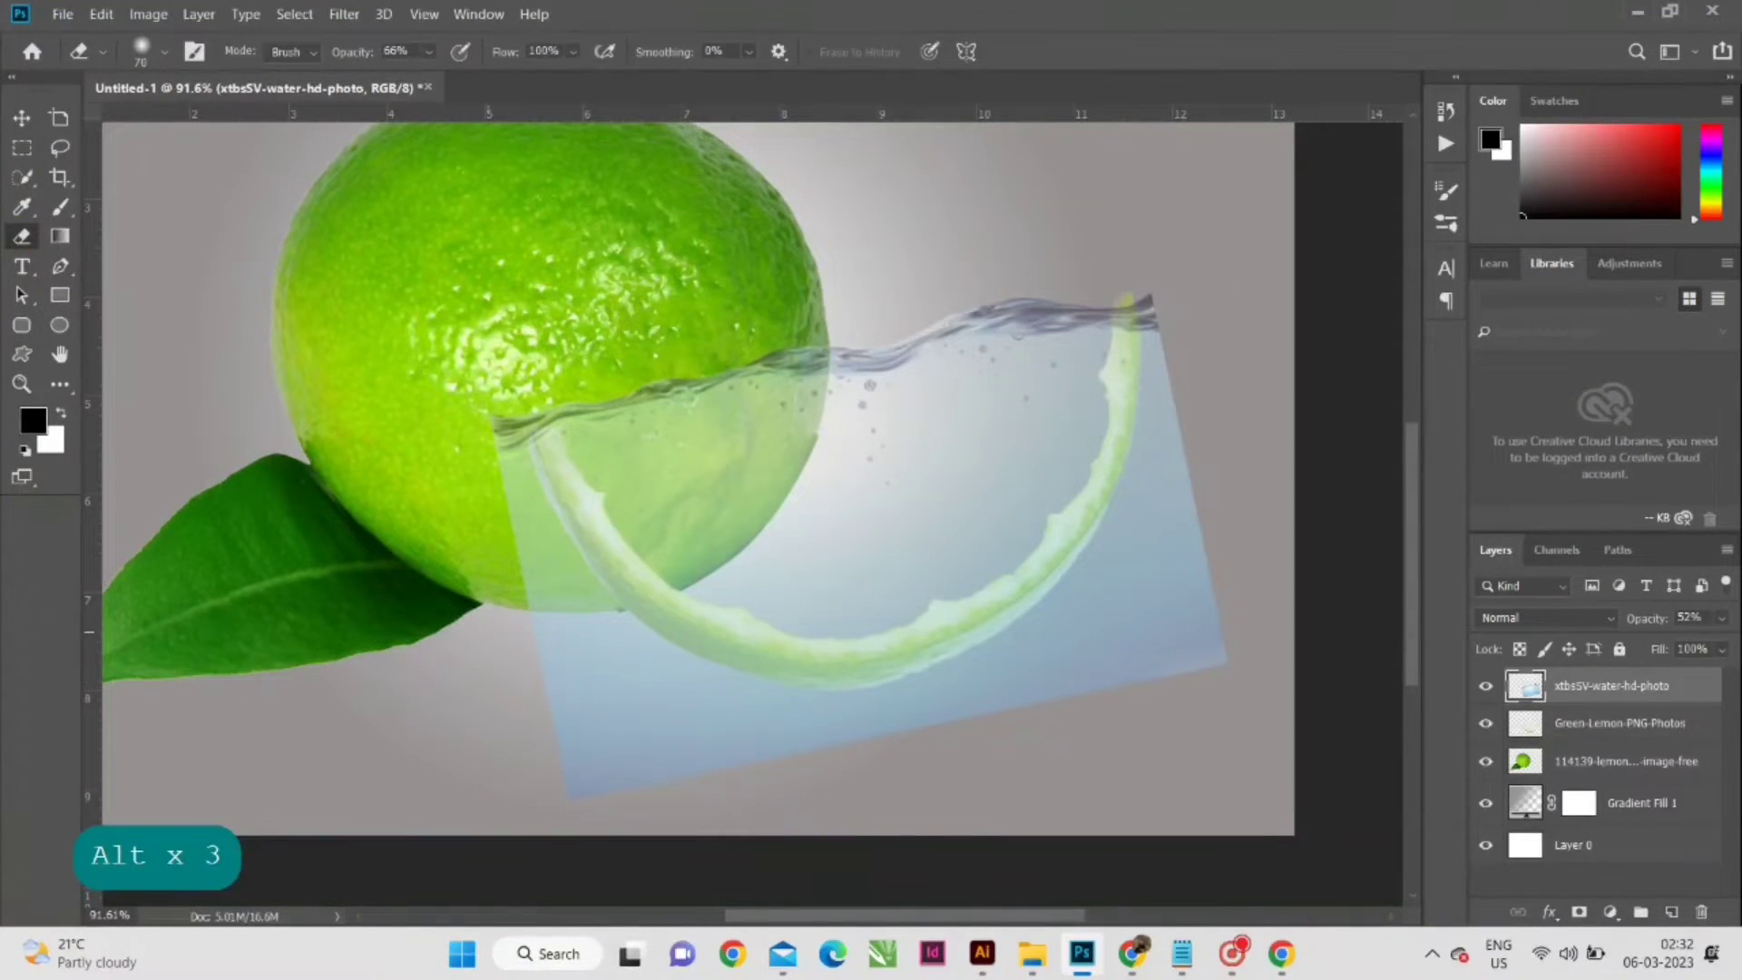
key(bracketright)
key(bracketright)
key(bracketright)
key(bracketright)
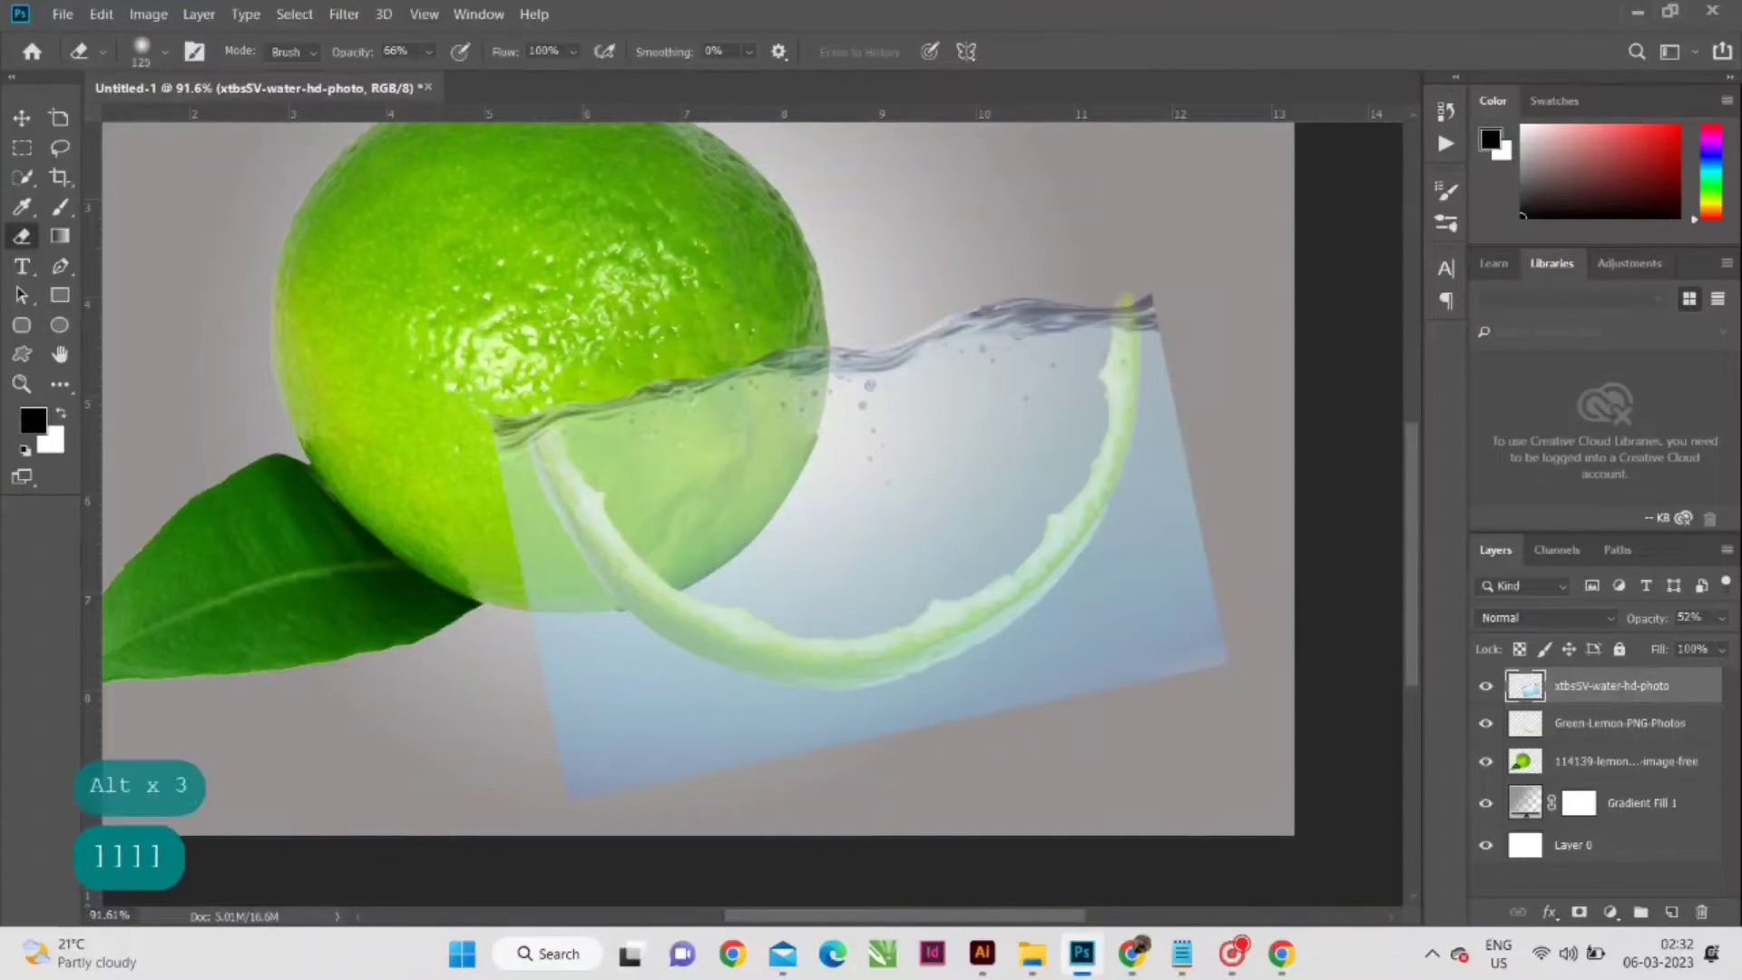
click(429, 51)
drag(444, 78, 502, 78)
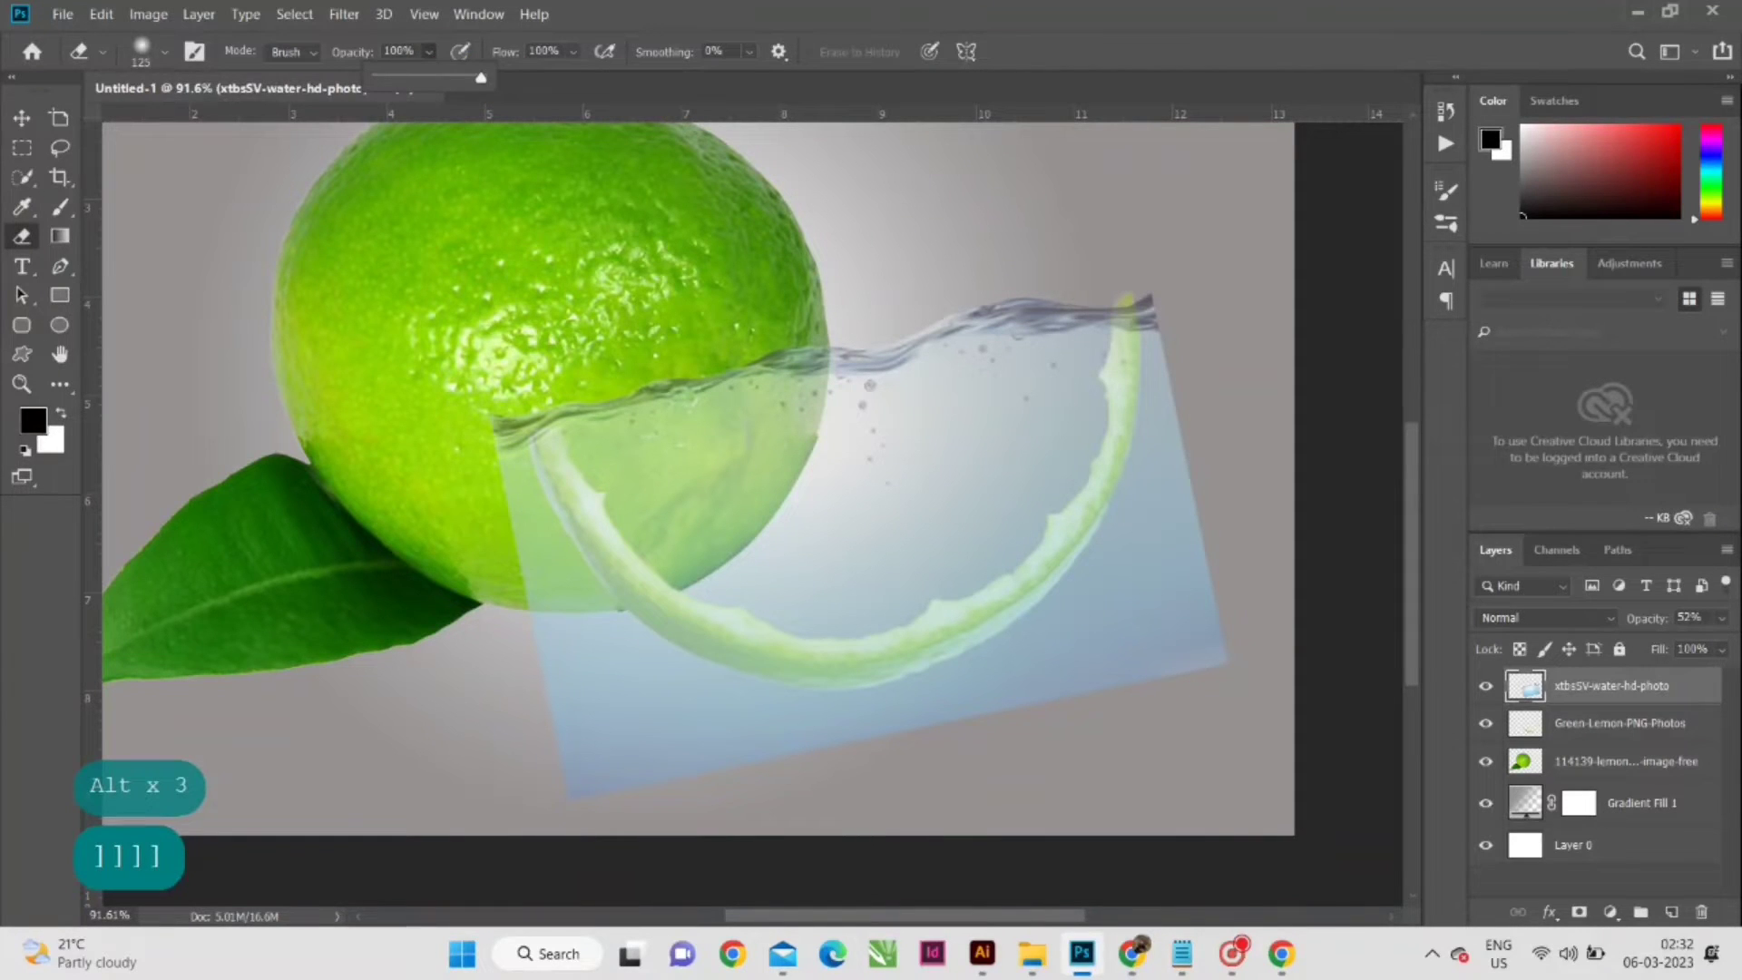
mouse_move(485, 522)
mouse_down()
mouse_move(535, 649)
mouse_move(653, 791)
mouse_move(571, 768)
mouse_move(515, 601)
mouse_move(544, 635)
mouse_up()
click(657, 692)
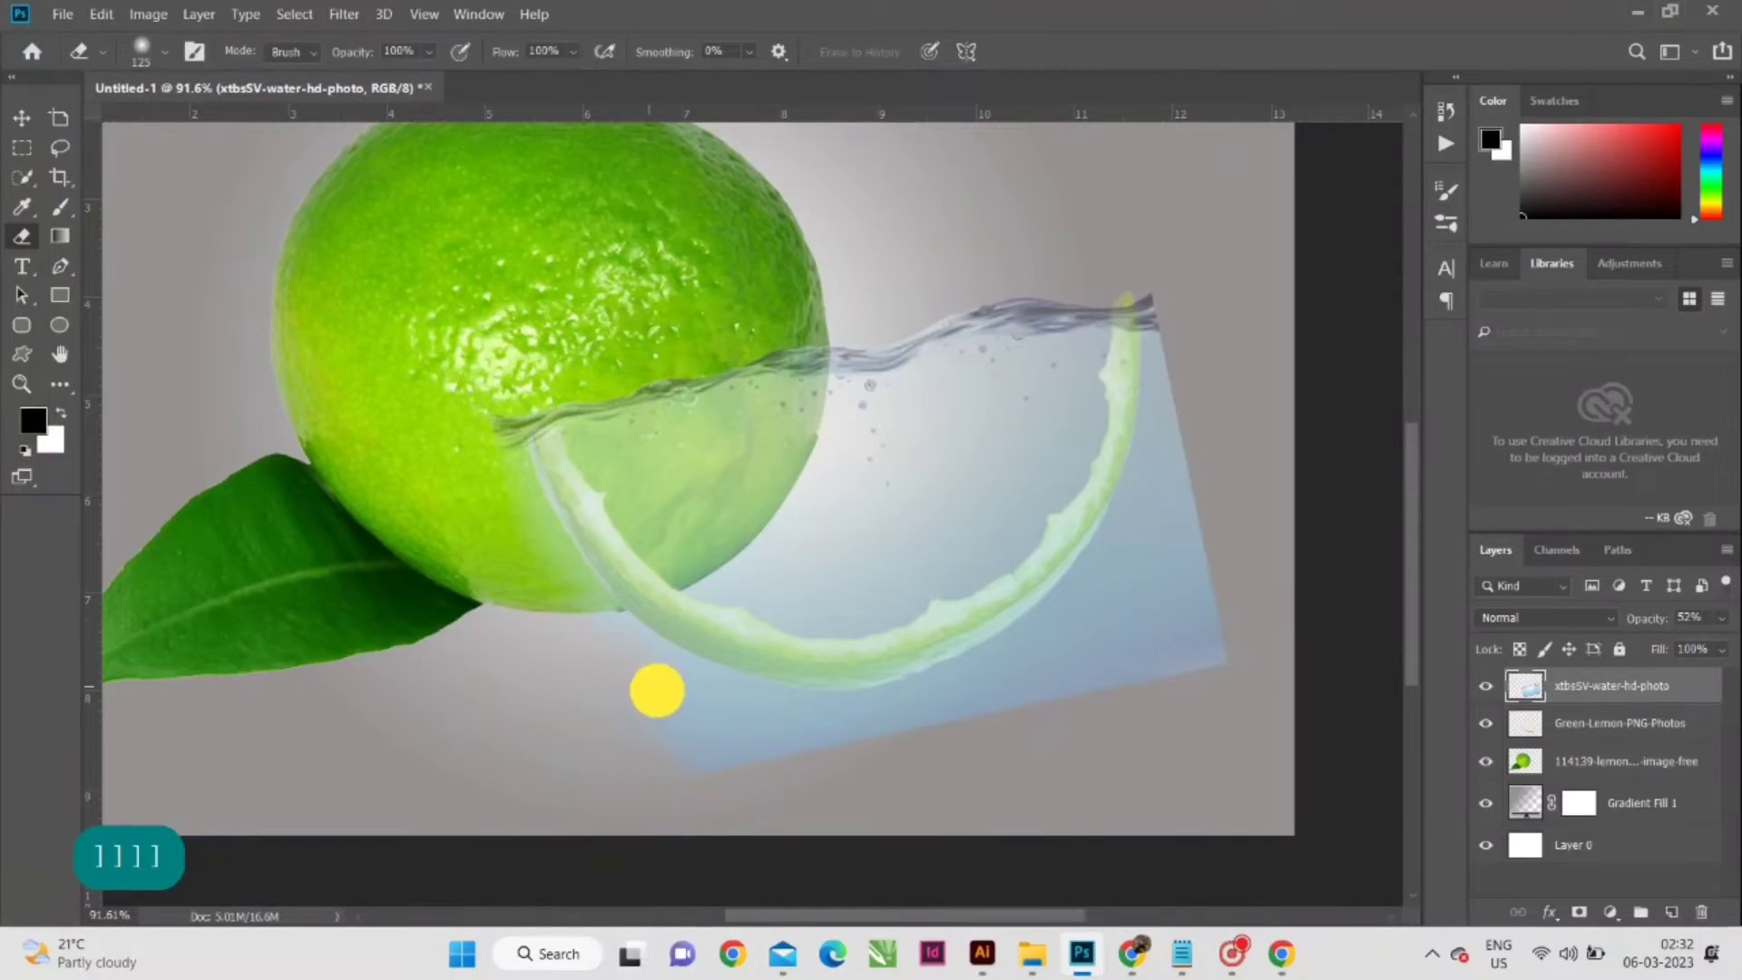
mouse_move(657, 691)
mouse_down()
mouse_move(850, 741)
mouse_move(1088, 700)
mouse_move(1267, 635)
mouse_move(925, 717)
mouse_move(602, 731)
mouse_move(656, 777)
mouse_move(514, 660)
mouse_move(704, 710)
mouse_move(909, 713)
mouse_move(1013, 684)
mouse_move(1177, 534)
mouse_move(1206, 401)
mouse_move(1186, 279)
mouse_move(1199, 686)
mouse_move(1106, 680)
mouse_move(955, 720)
mouse_move(766, 727)
mouse_move(585, 623)
mouse_move(489, 423)
mouse_move(529, 508)
mouse_up()
mouse_move(574, 583)
mouse_down()
mouse_move(634, 639)
mouse_move(799, 695)
mouse_move(902, 693)
mouse_move(987, 663)
mouse_move(1073, 598)
mouse_move(1145, 500)
mouse_move(1158, 285)
mouse_up()
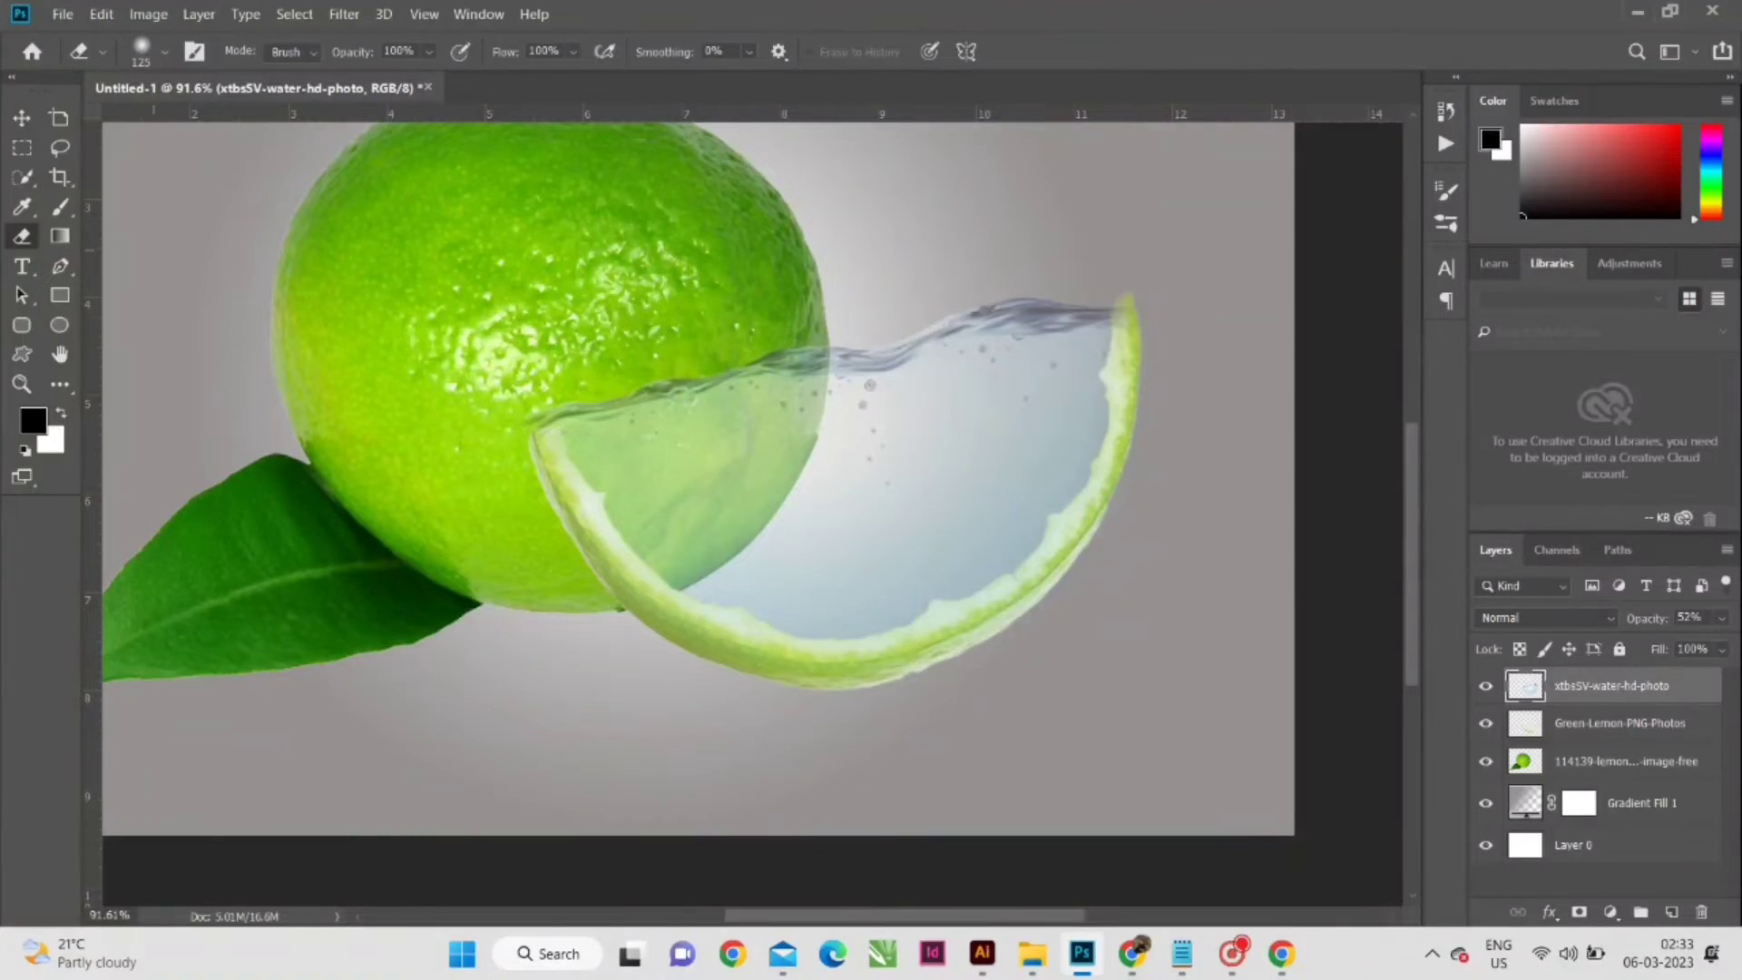
- Clean the remaining water off the rind and around its tips with a smaller 50 px eraser
scroll(395, 416, up, 5)
key(bracketleft)
key(bracketleft)
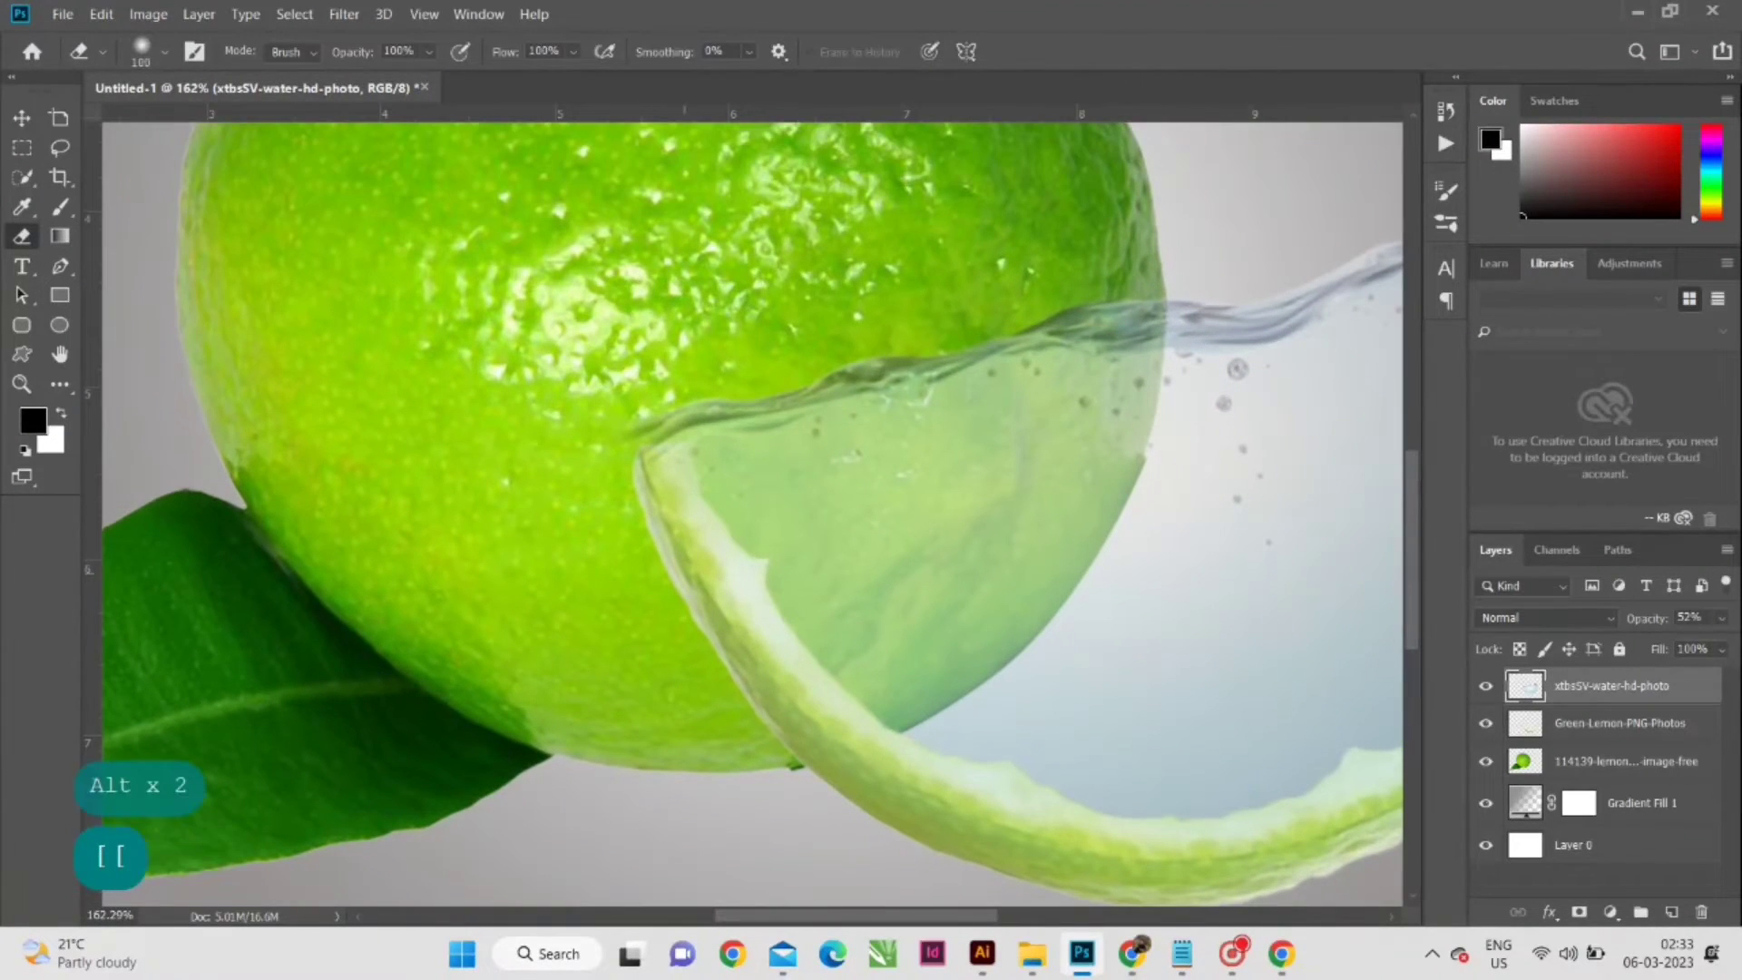
key(bracketleft)
key(bracketleft)
key(bracketleft)
key(bracketleft)
mouse_move(650, 454)
mouse_down()
mouse_move(719, 591)
mouse_move(813, 708)
mouse_move(1053, 847)
mouse_move(591, 689)
mouse_move(487, 742)
mouse_up()
key(space)
mouse_move(398, 708)
mouse_down()
mouse_move(559, 762)
mouse_move(677, 774)
mouse_move(789, 754)
mouse_move(980, 662)
mouse_move(1128, 466)
mouse_move(1152, 405)
mouse_move(1172, 312)
mouse_move(1158, 134)
mouse_up()
scroll(573, 359, down, 2)
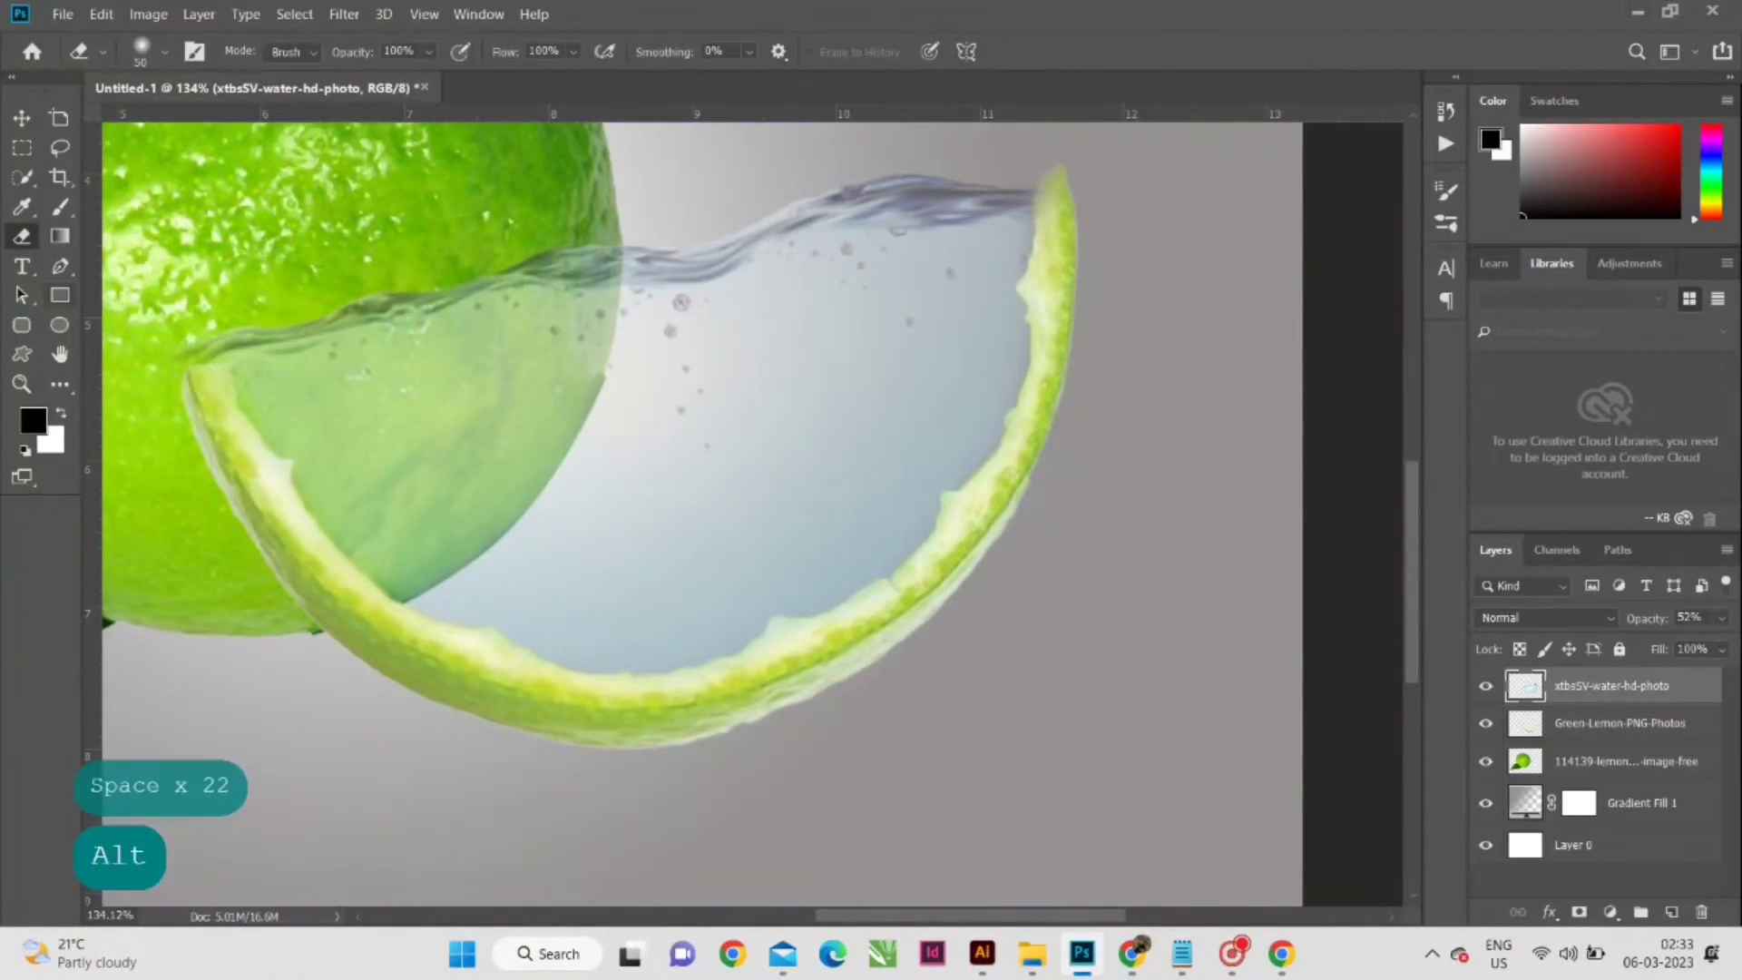
mouse_move(213, 404)
mouse_down()
mouse_move(484, 514)
mouse_move(525, 439)
mouse_move(498, 537)
mouse_move(546, 422)
mouse_move(726, 355)
mouse_up()
scroll(484, 513, up, 4)
key(ctrl+0)
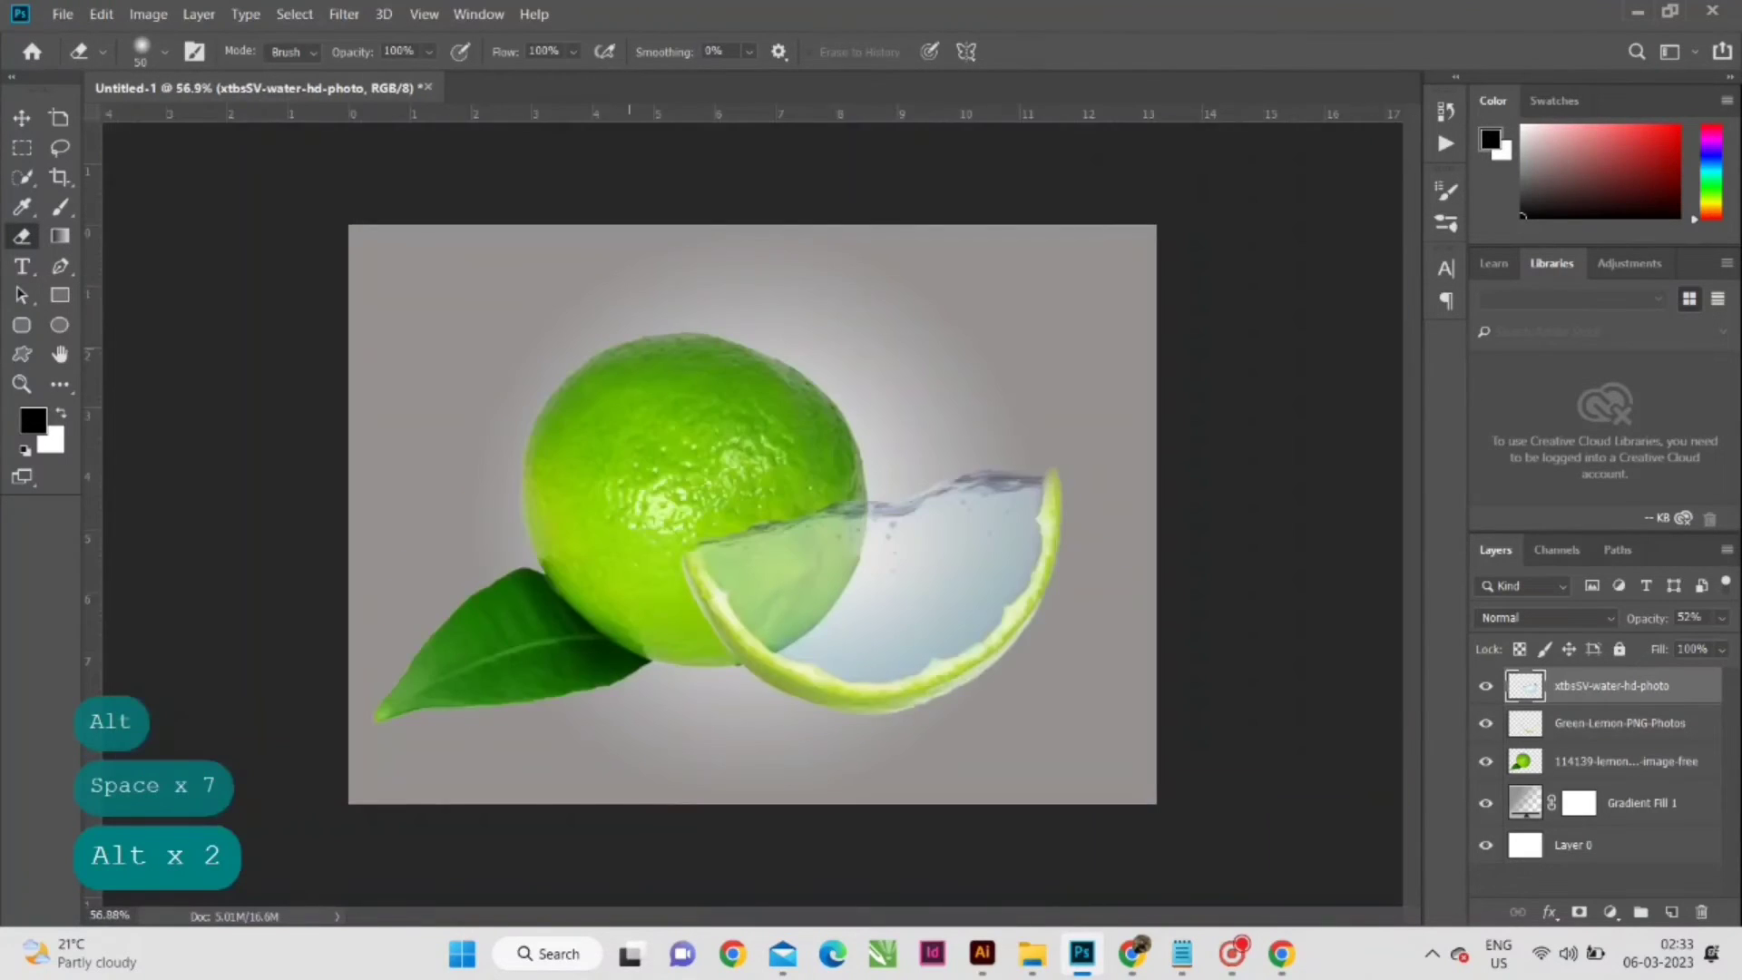
key(v)
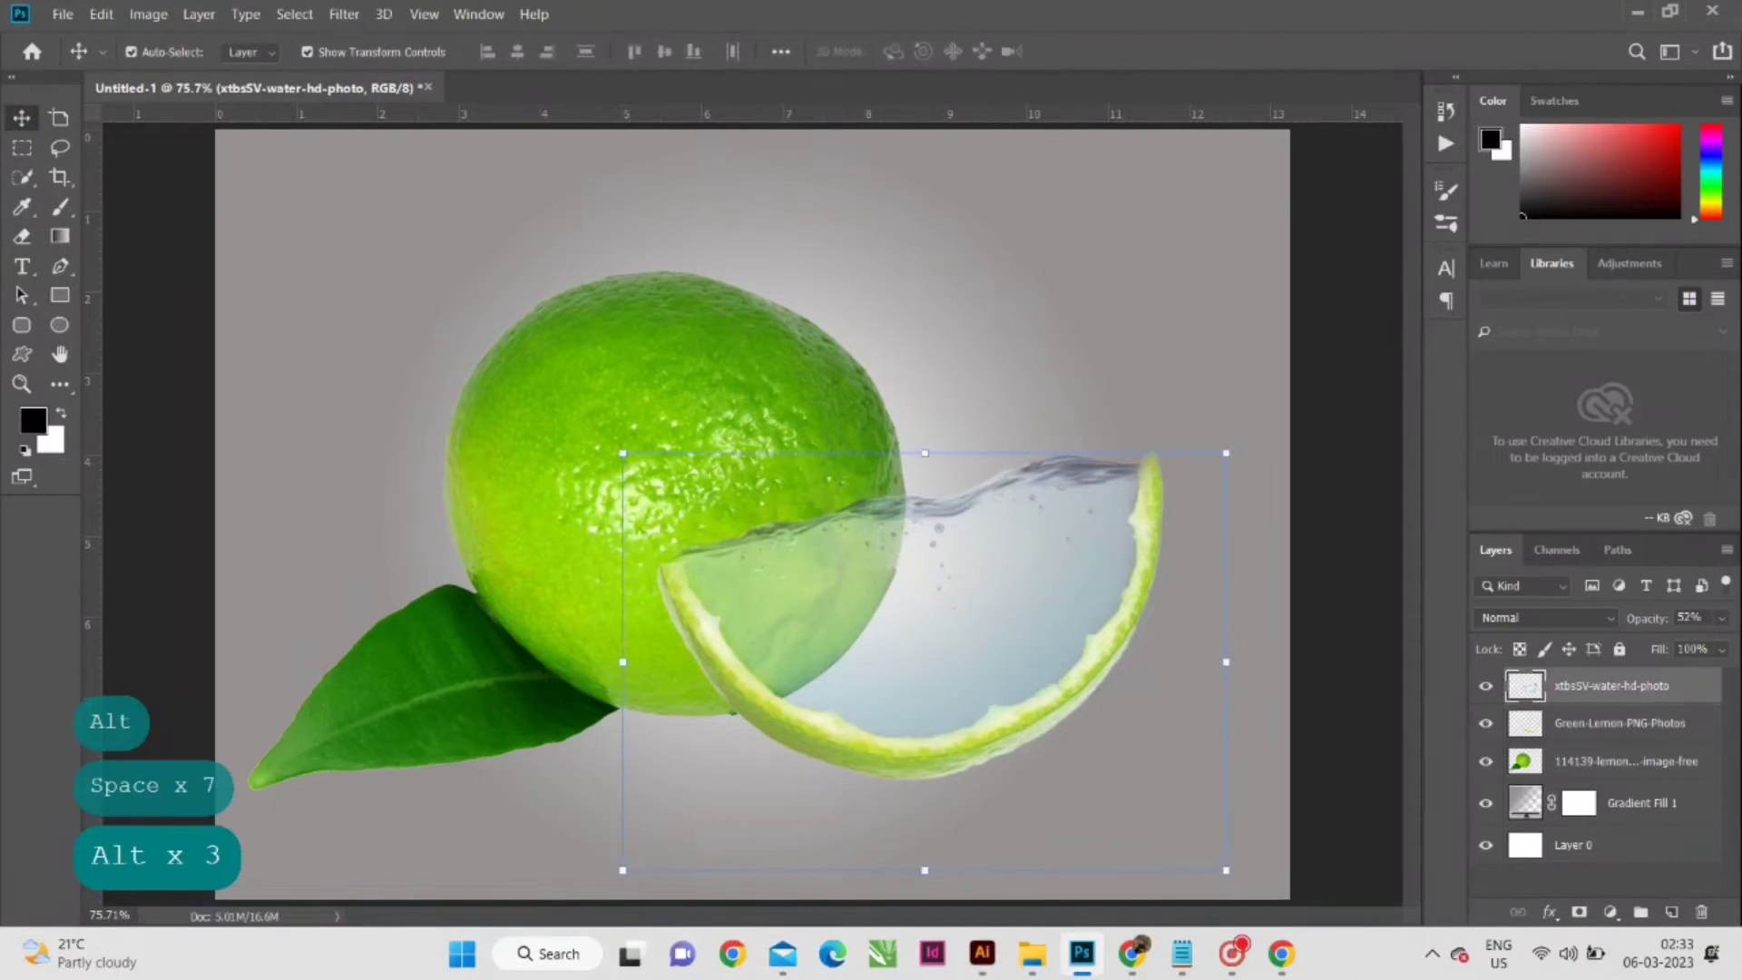
- Restore the water layer's opacity to 100% and warp its two upper corners so the waterline meets the rind's tips
click(1721, 618)
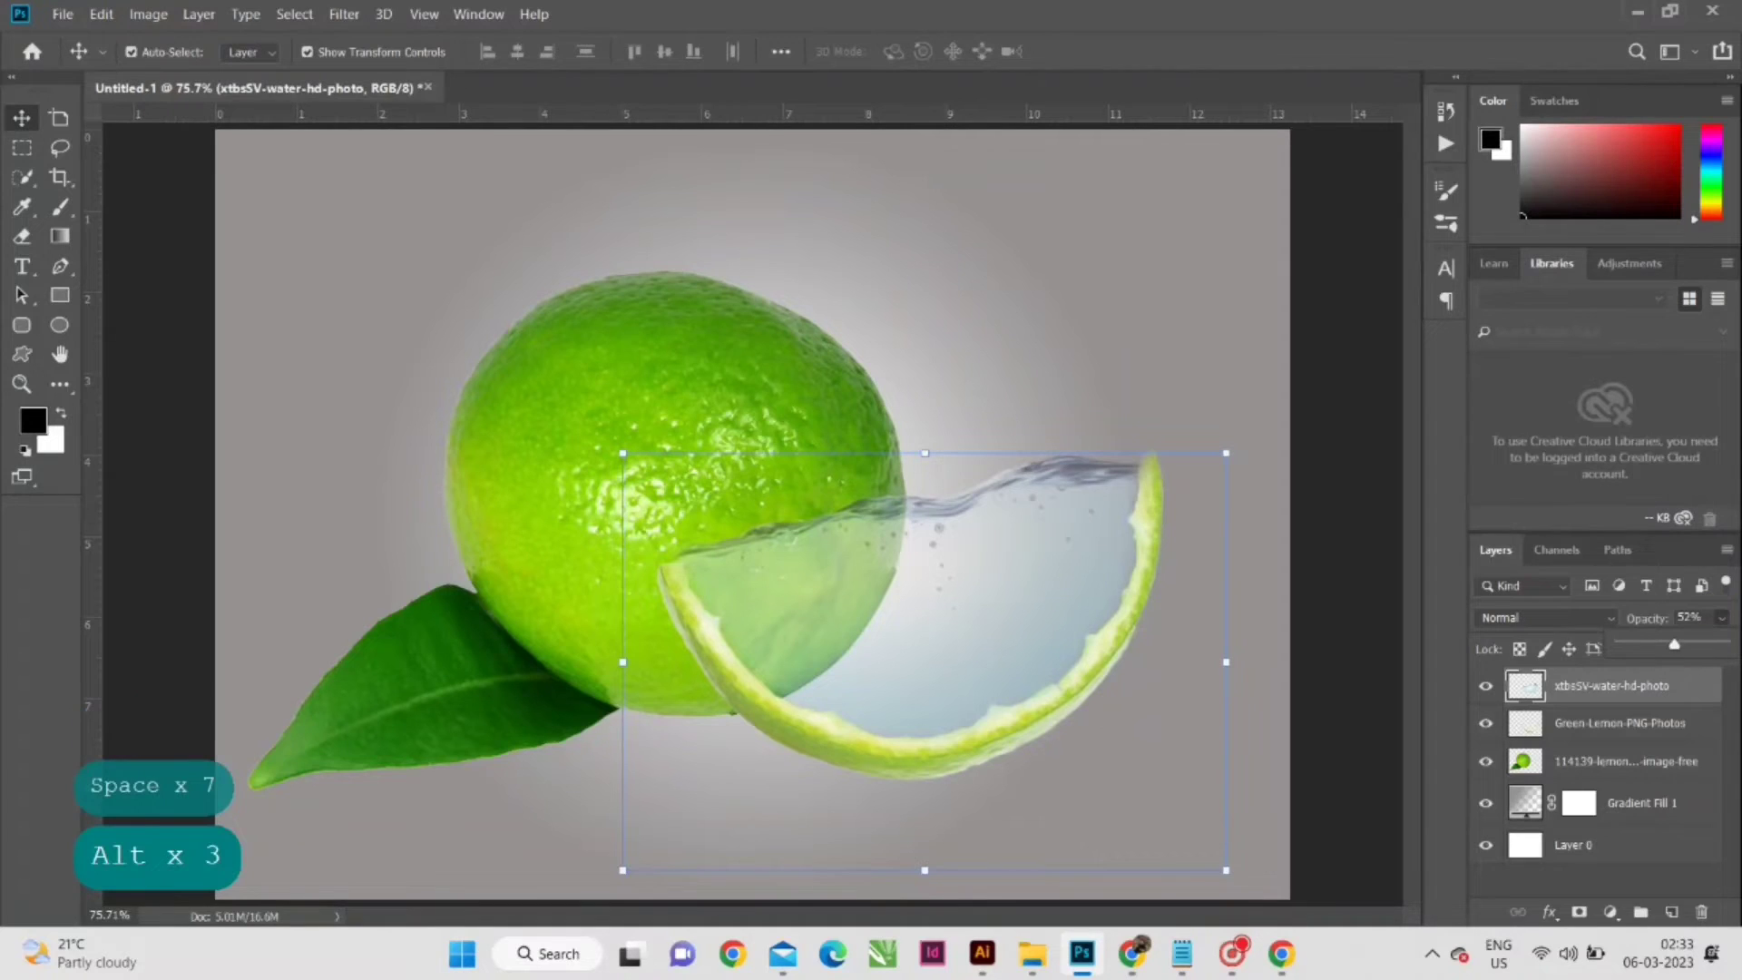
drag(1673, 644, 1731, 638)
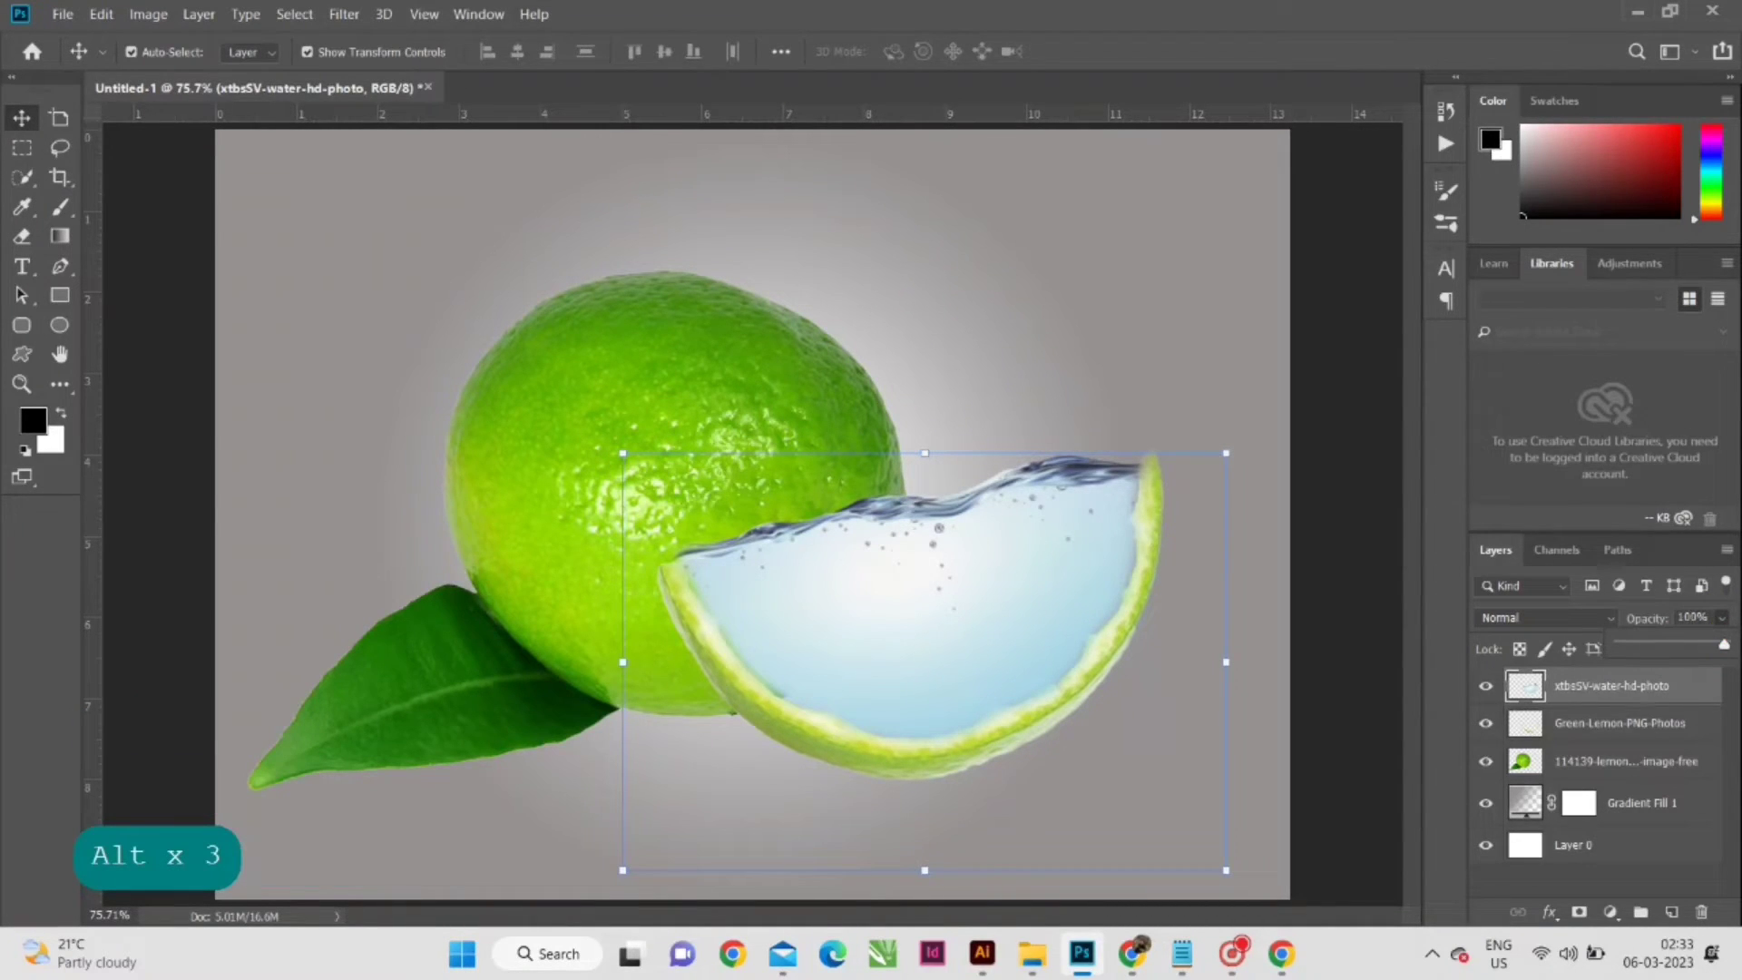
key(ctrl+t)
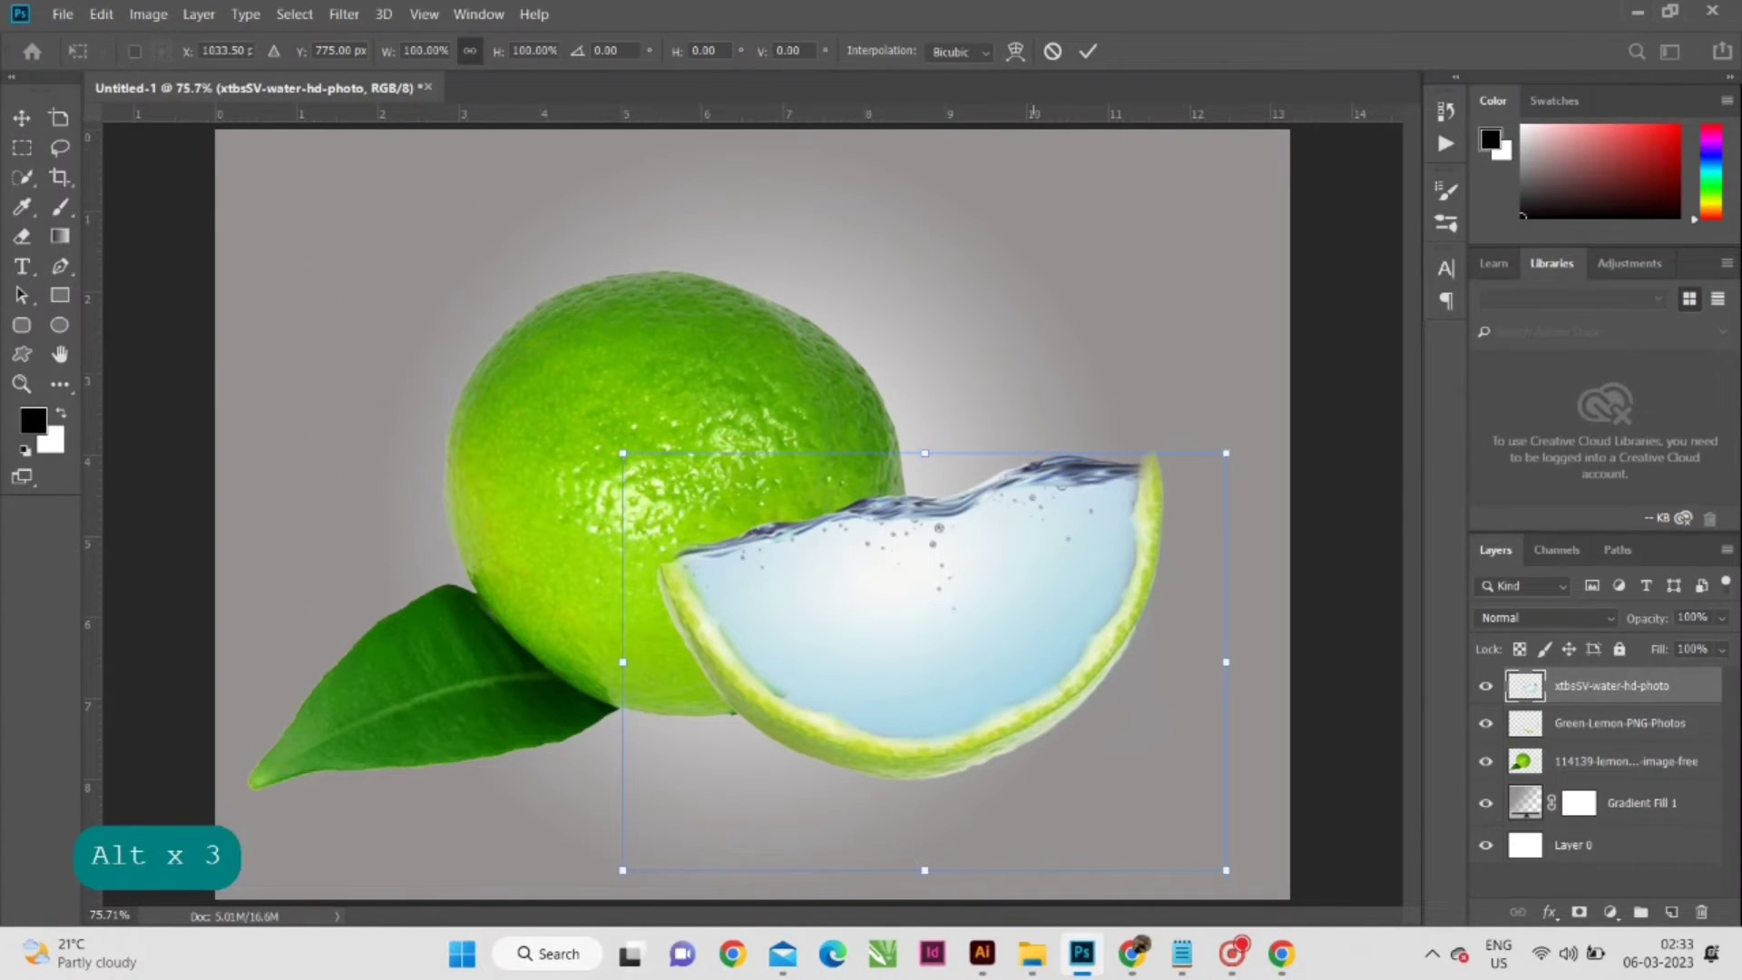
click(1015, 51)
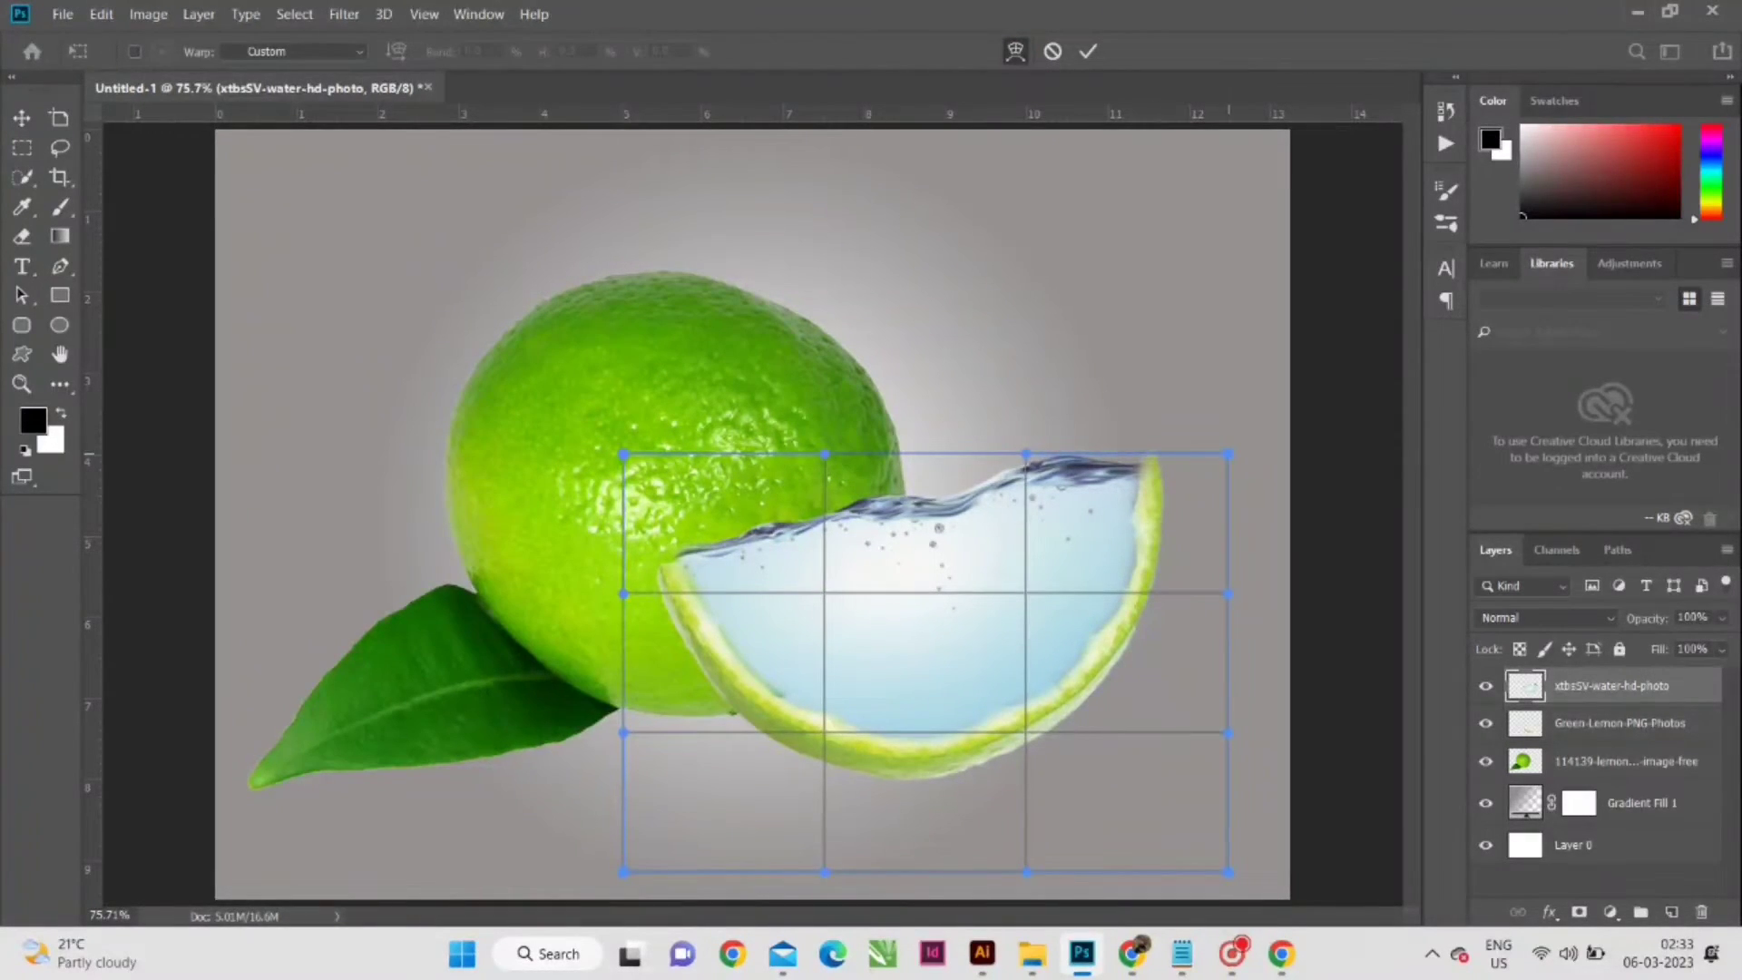
drag(1227, 453, 1234, 433)
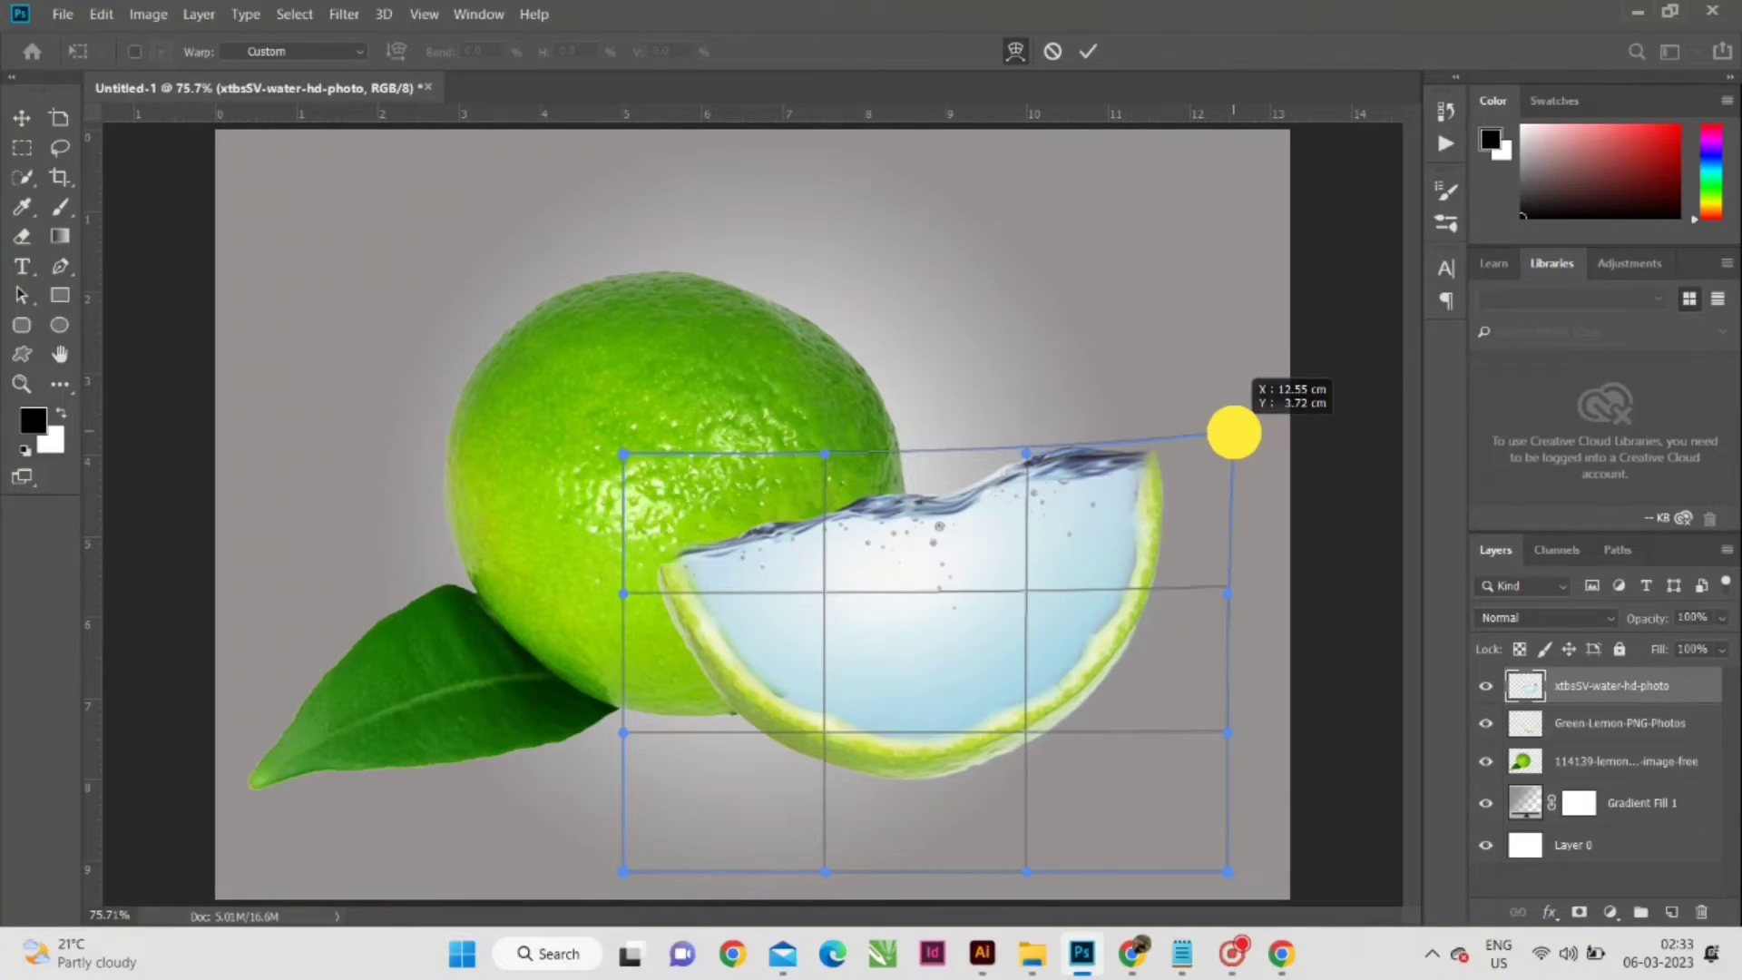
drag(1234, 433, 1230, 431)
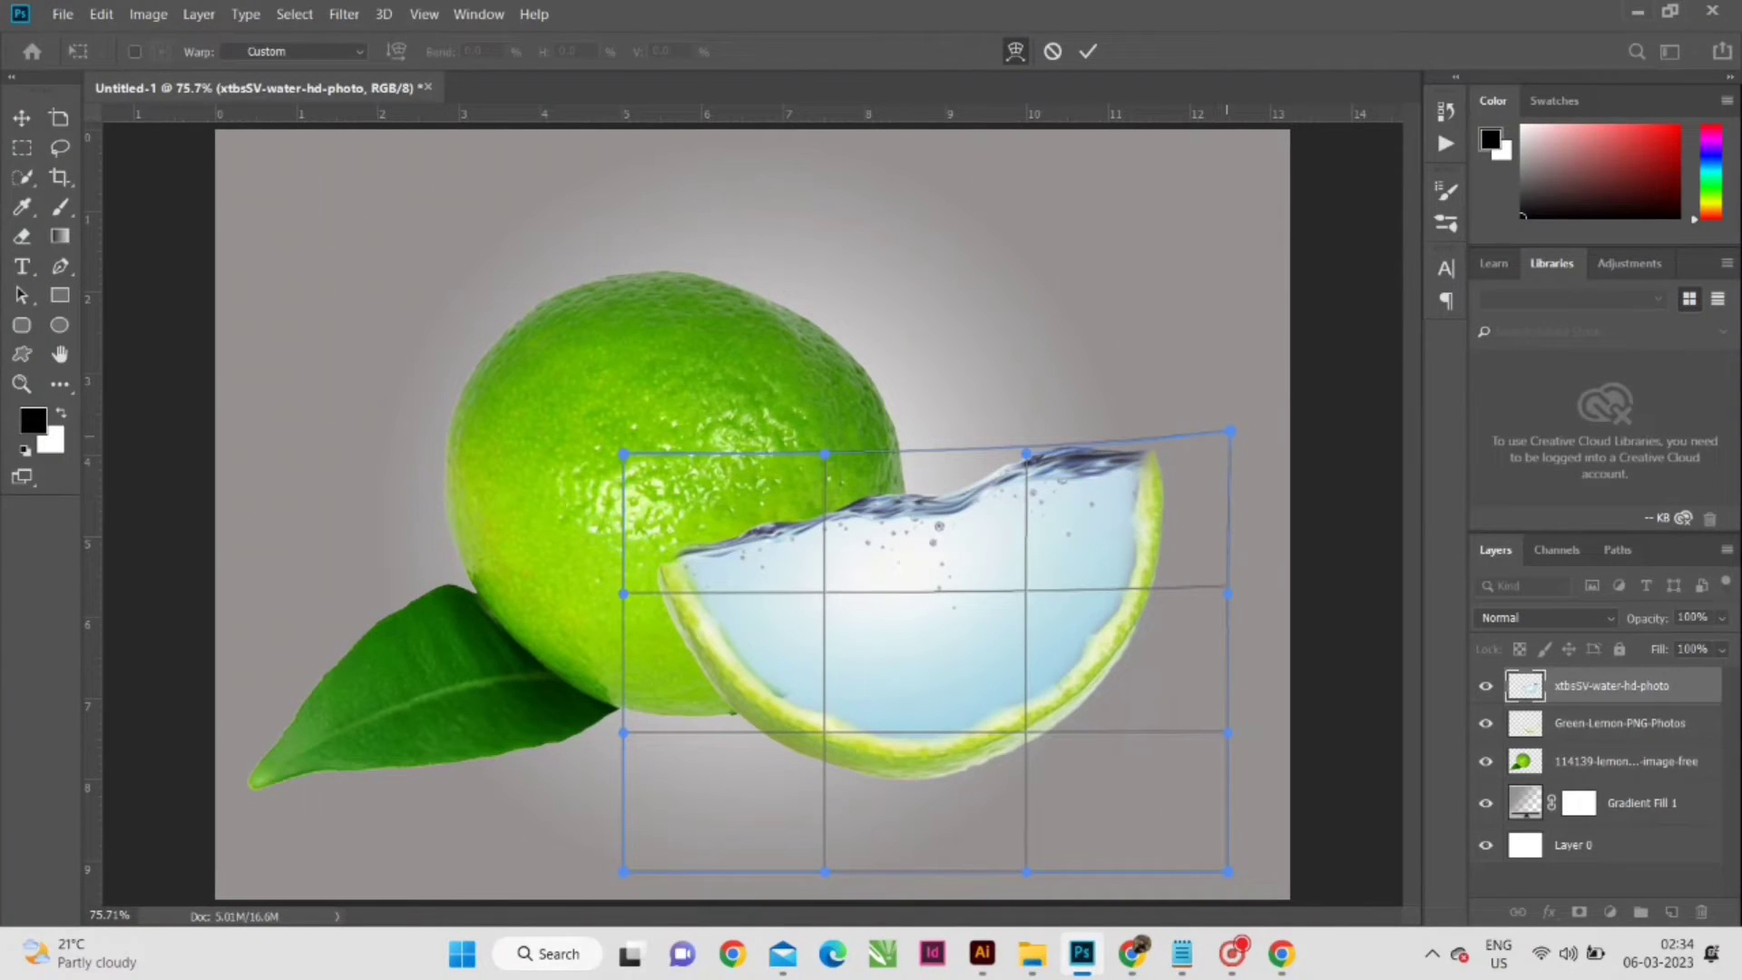
drag(1231, 432, 1234, 435)
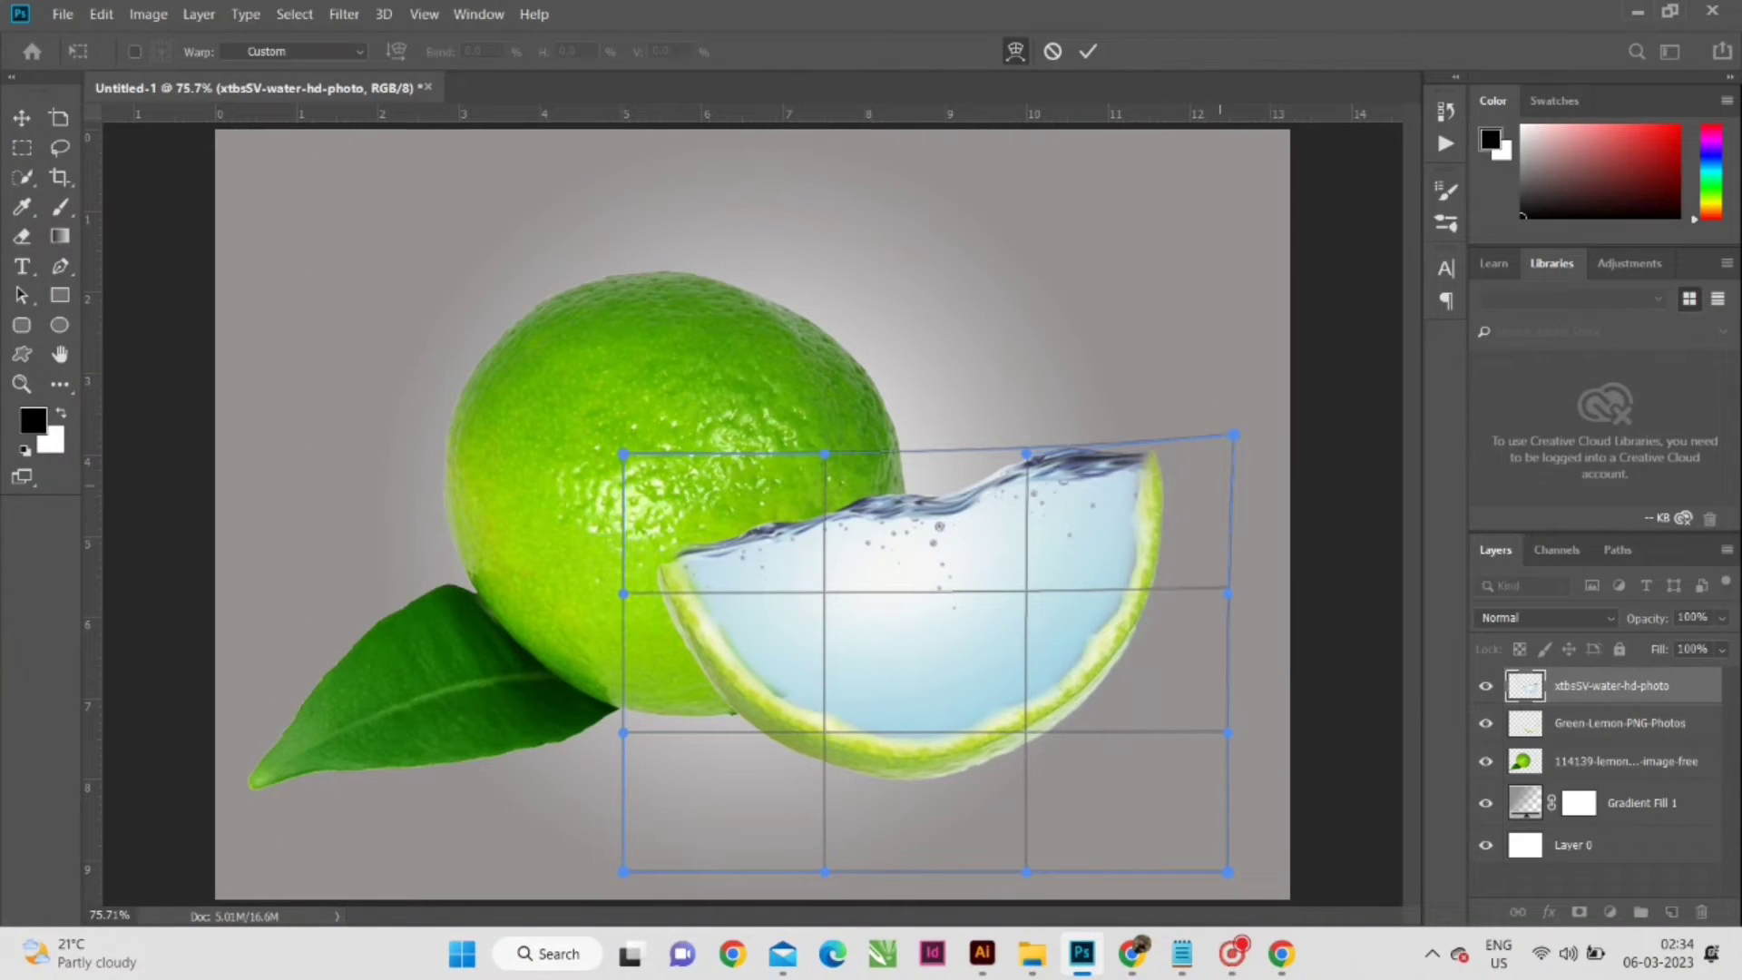
drag(1234, 436, 1233, 427)
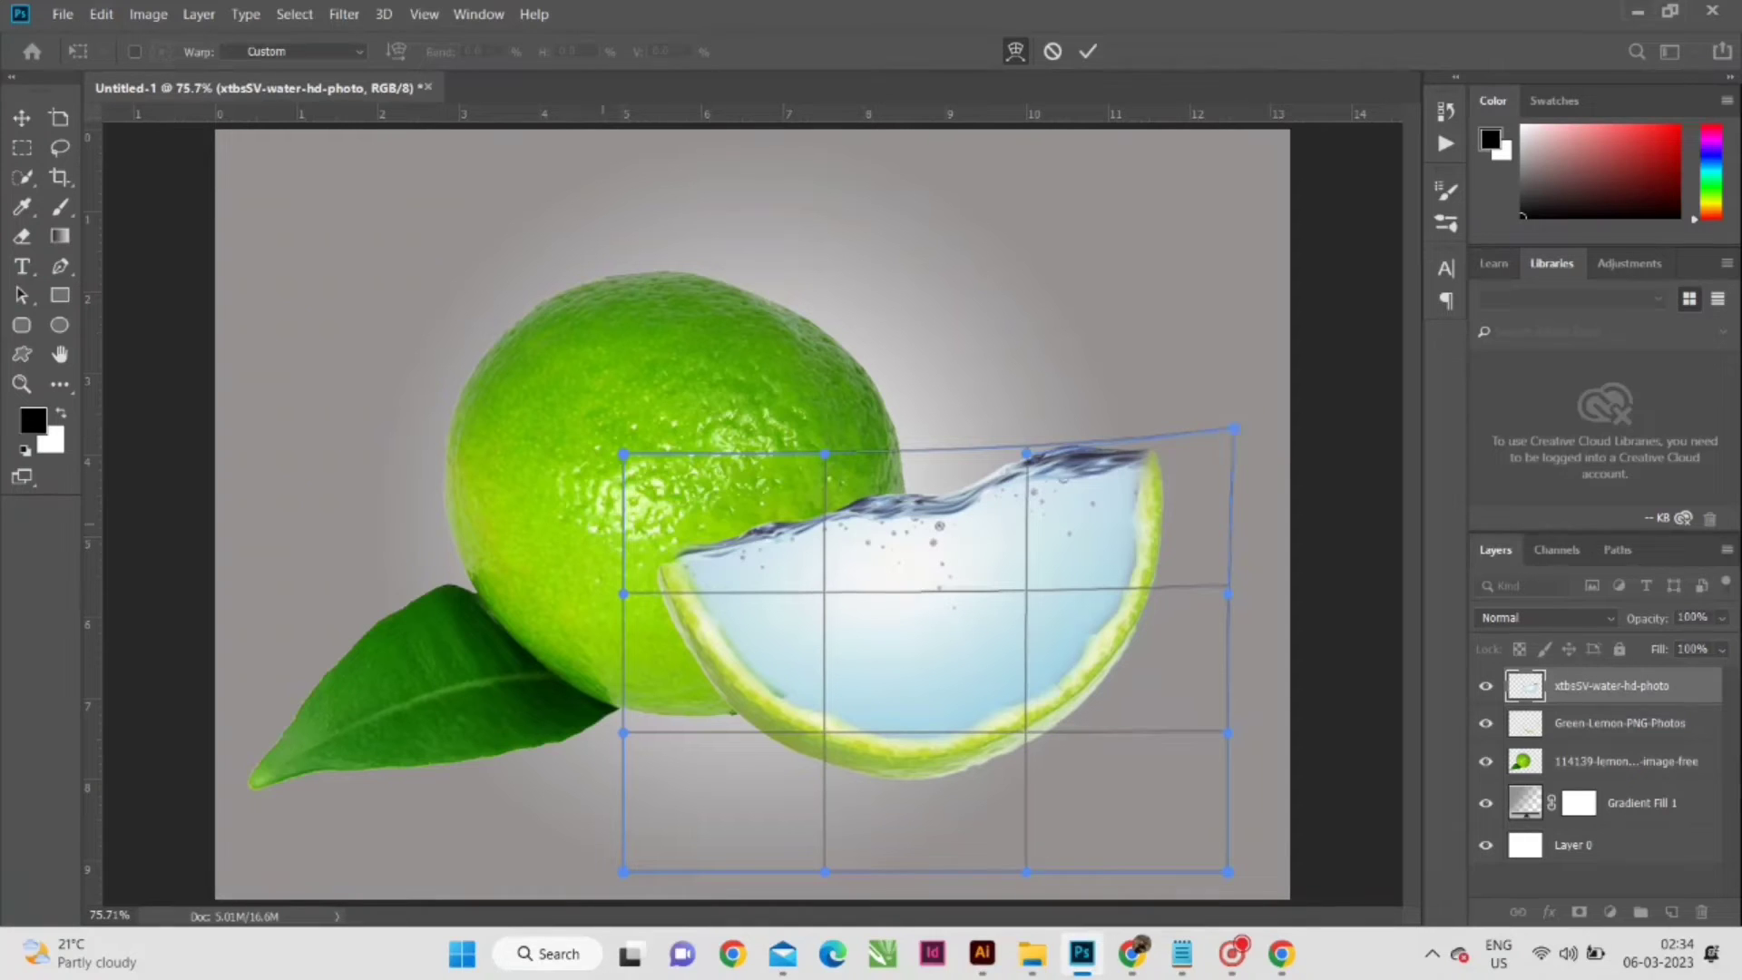
drag(623, 453, 615, 473)
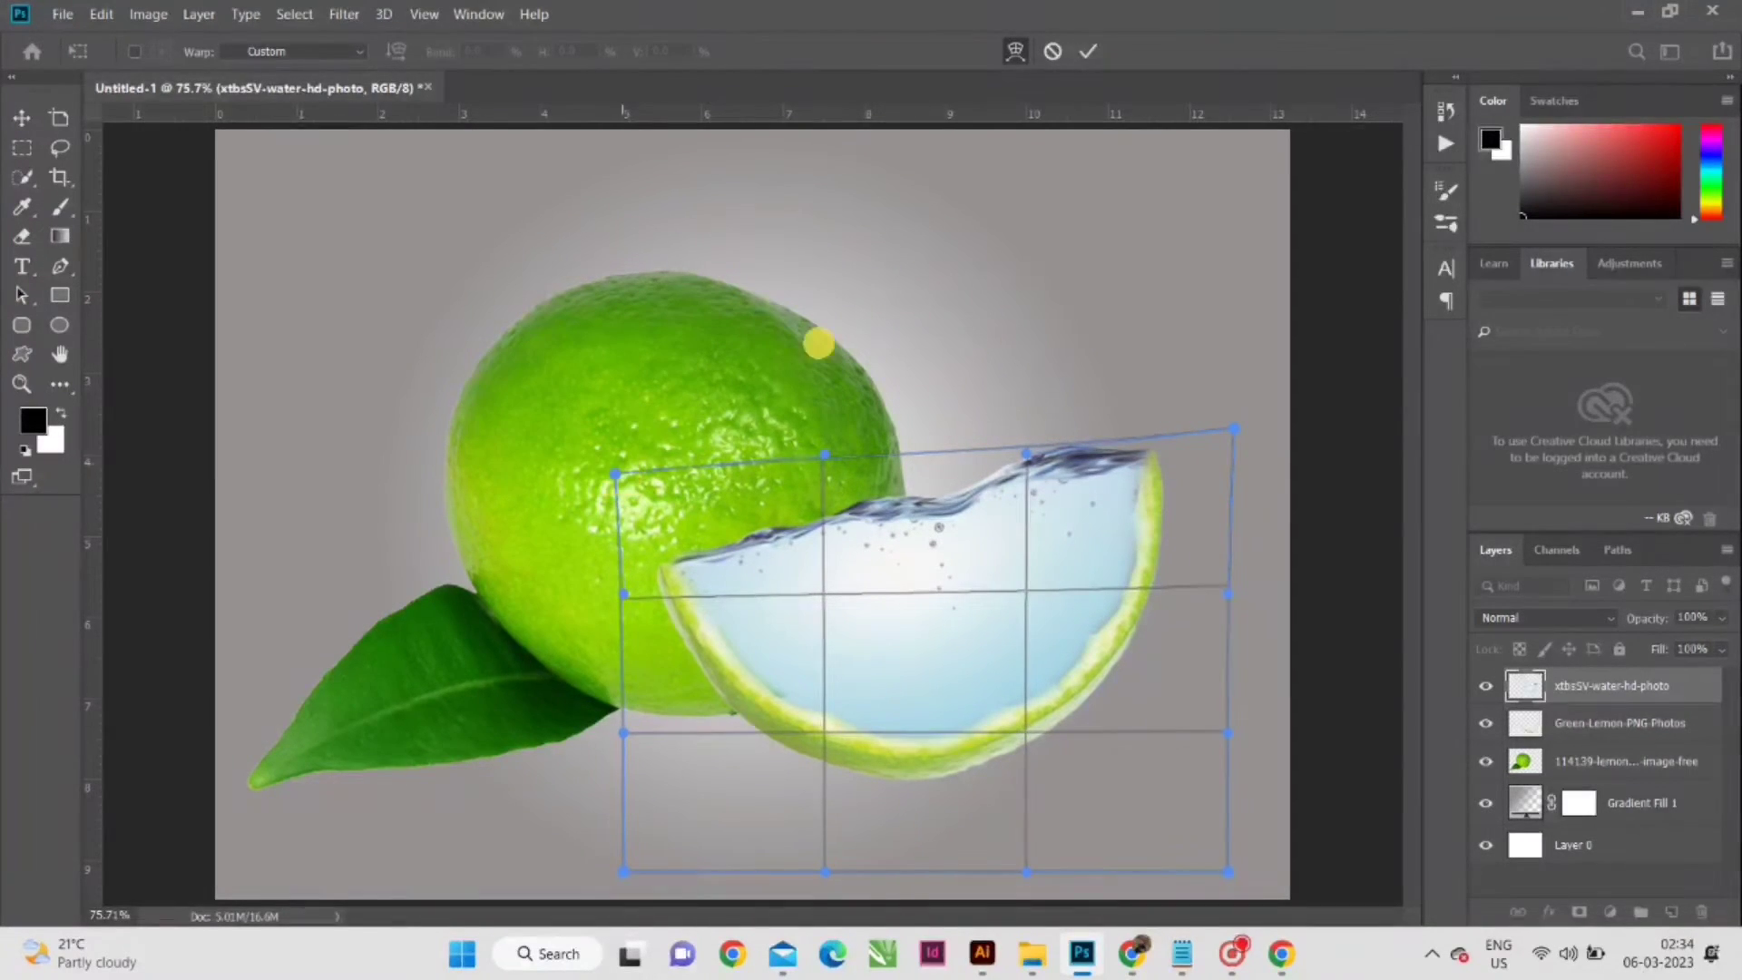
click(1088, 51)
click(1158, 318)
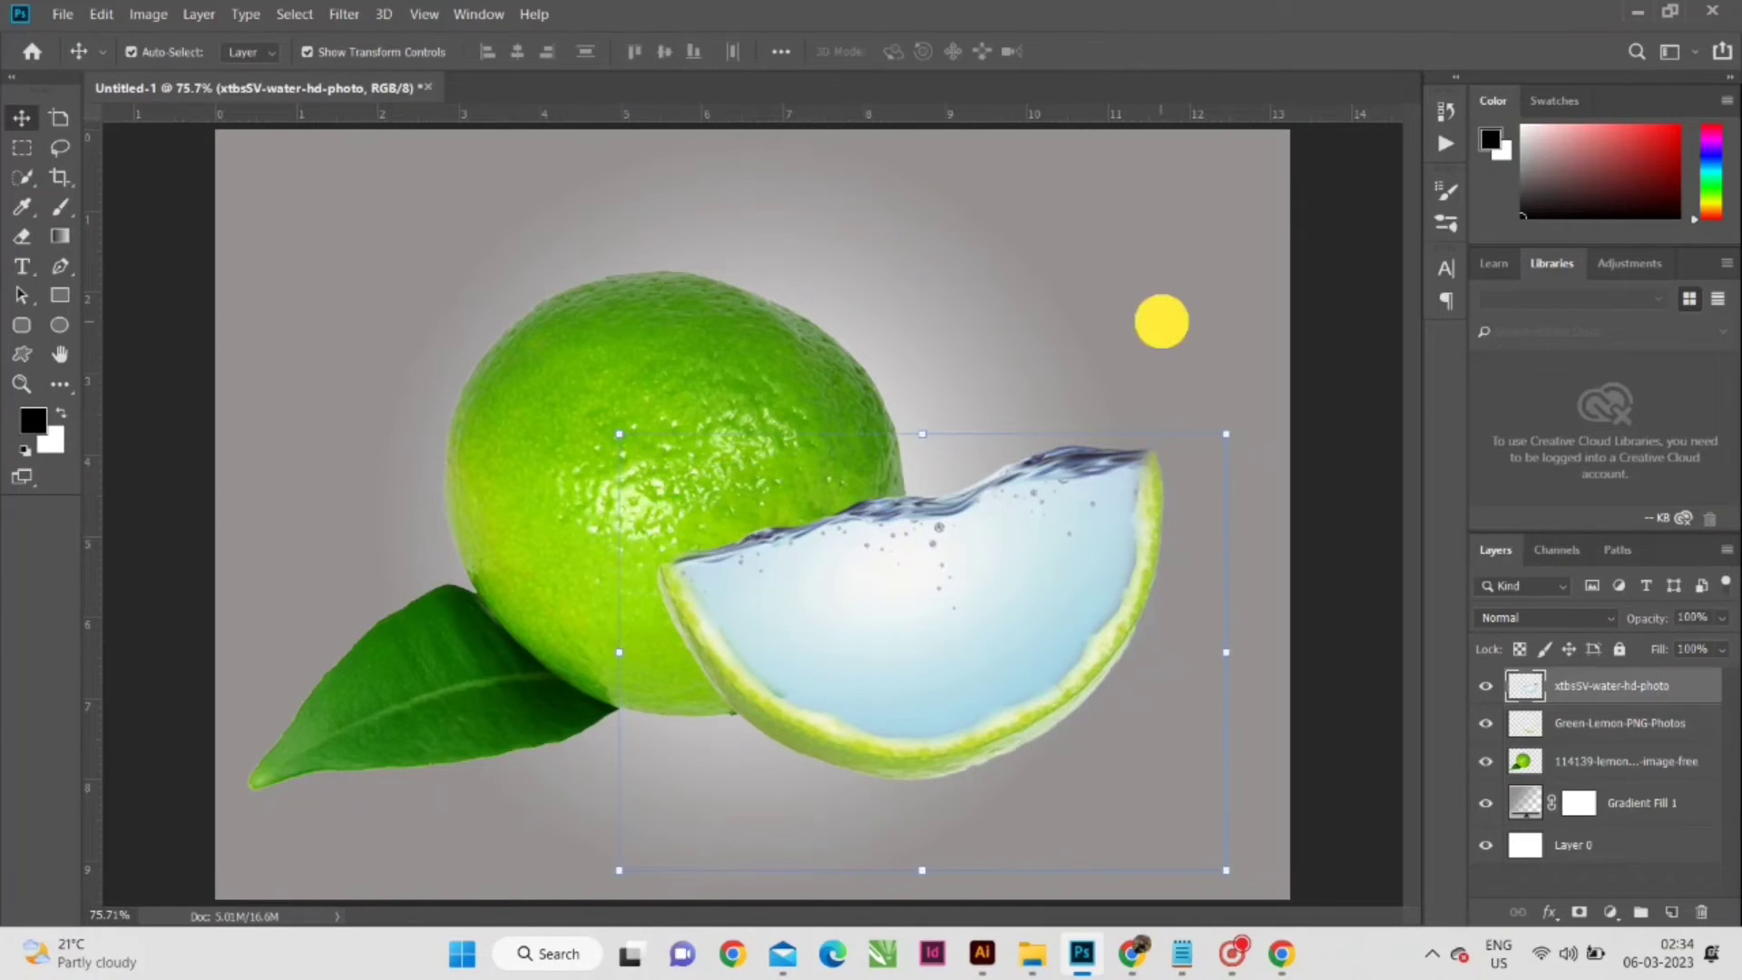
- Move the xtbsSV-water-hd-photo layer below the Green-Lemon-PNG-Photos layer
scroll(965, 707, up, 1)
drag(759, 619, 846, 636)
click(995, 622)
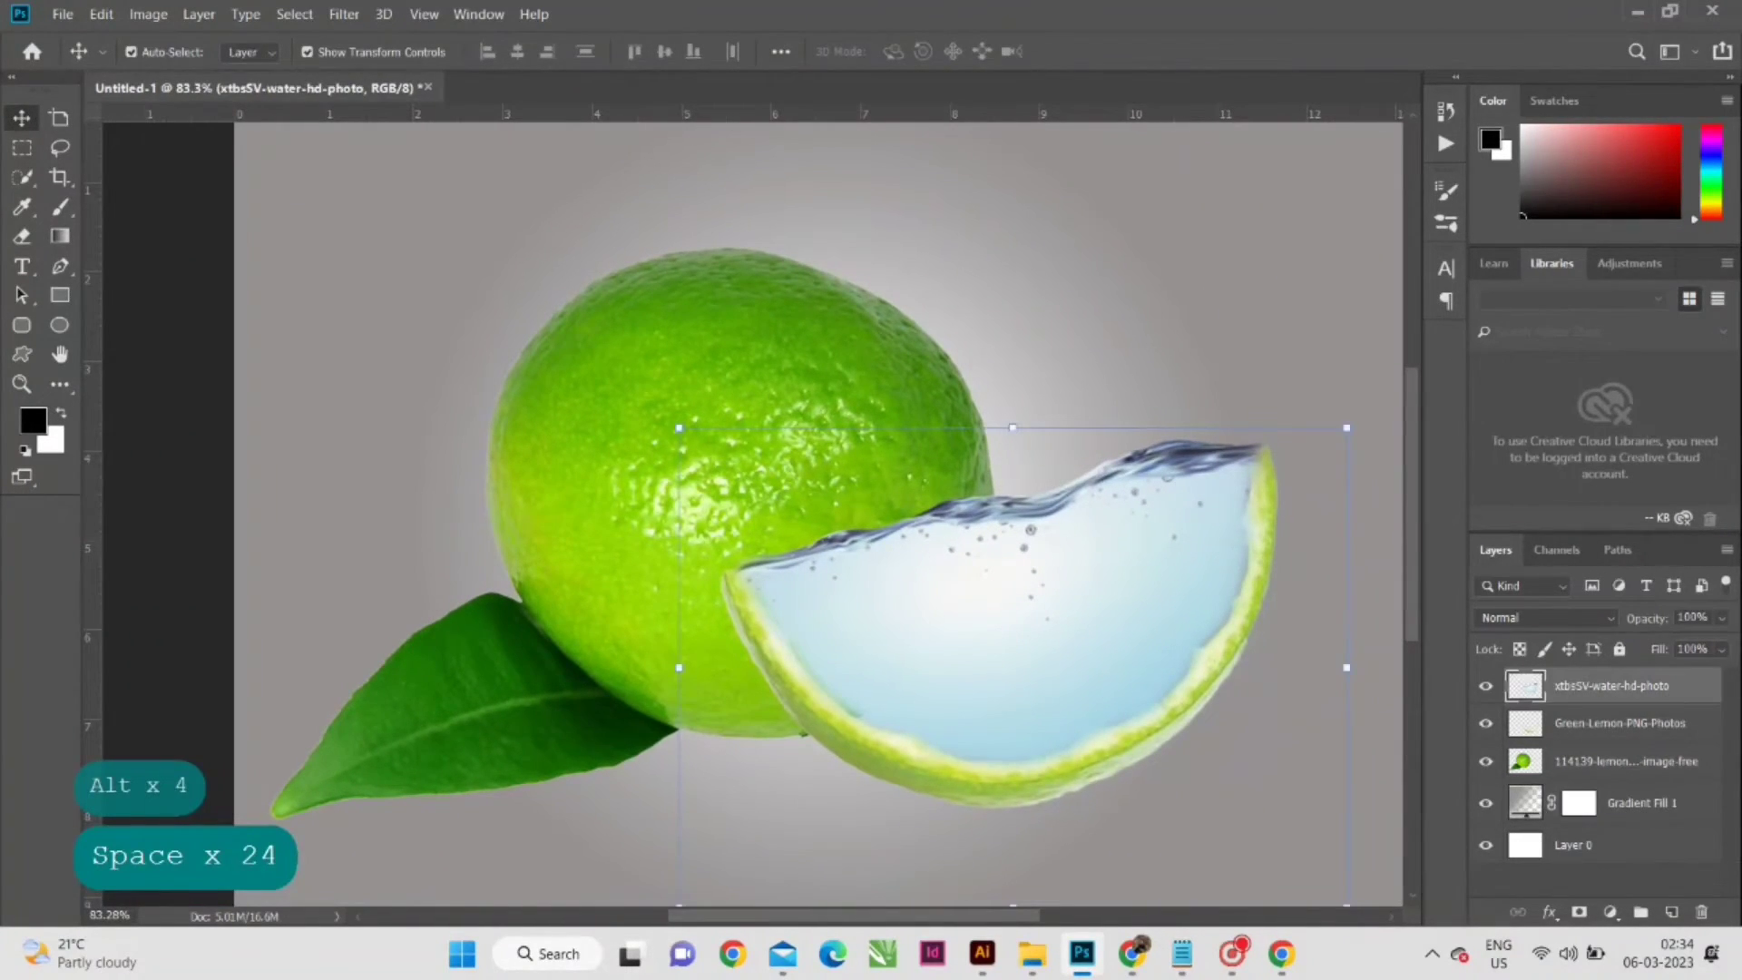
drag(1606, 686, 1606, 731)
drag(1114, 280, 953, 252)
scroll(637, 655, up, 2)
scroll(662, 653, down, 1)
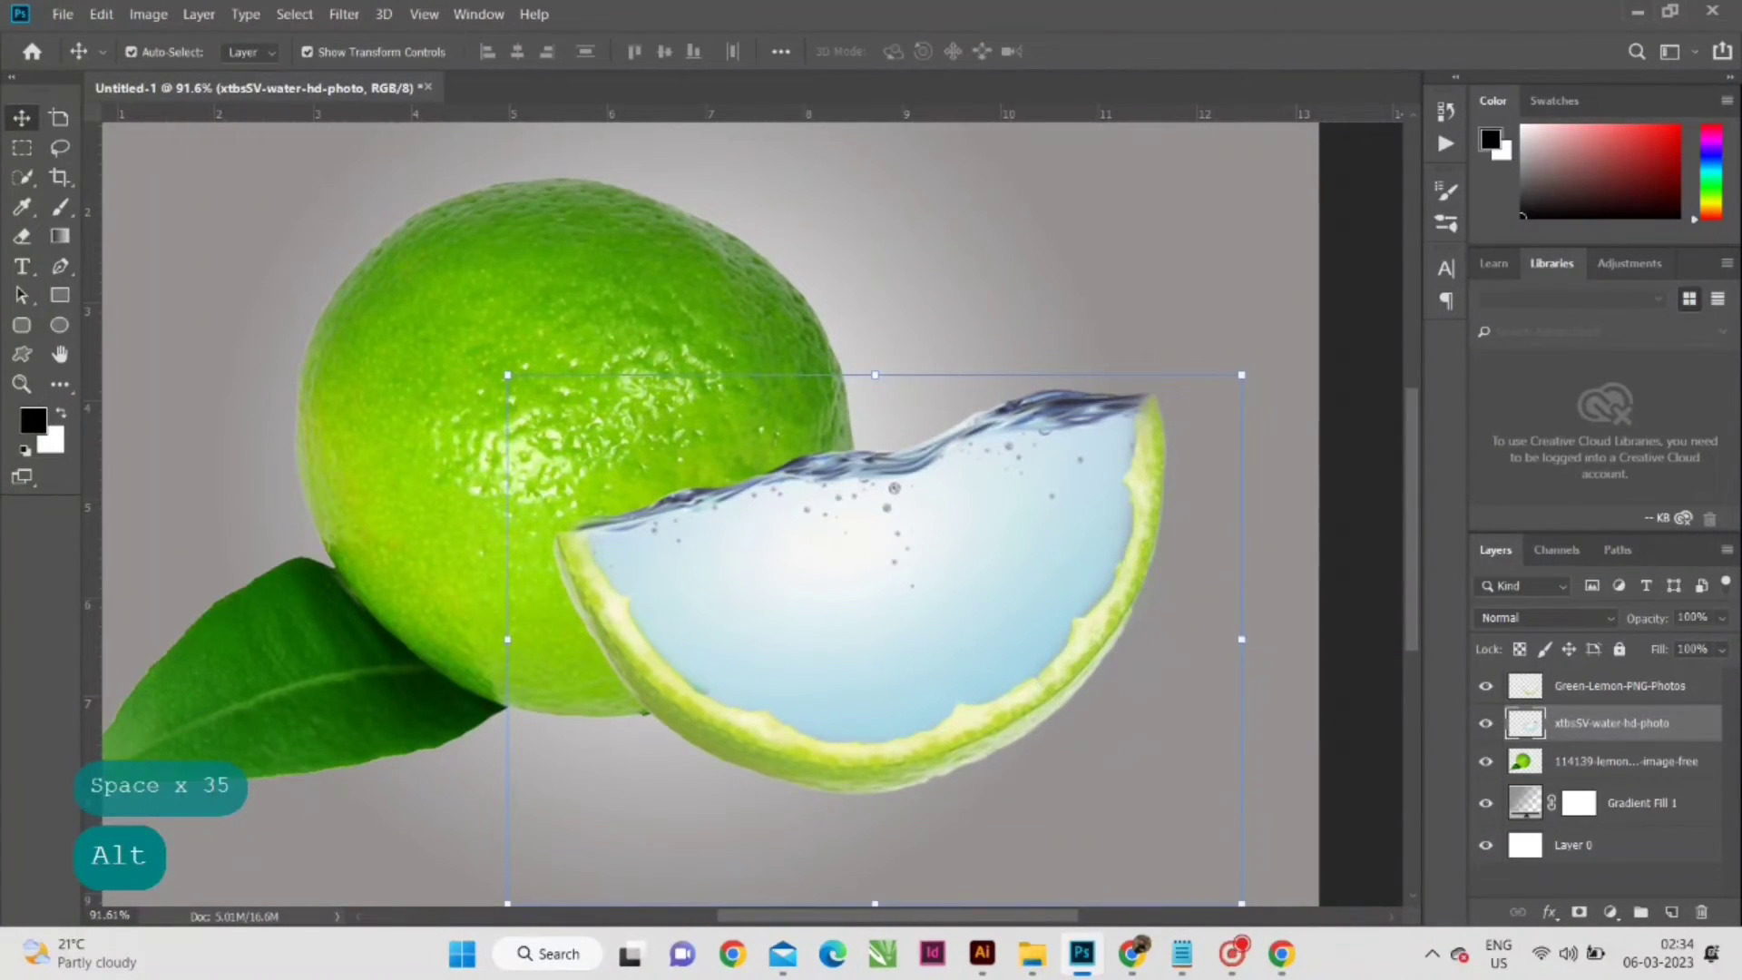
- Fade the water where it overlaps the whole lemon using a 600 px eraser at 15% opacity
key(b)
click(22, 236)
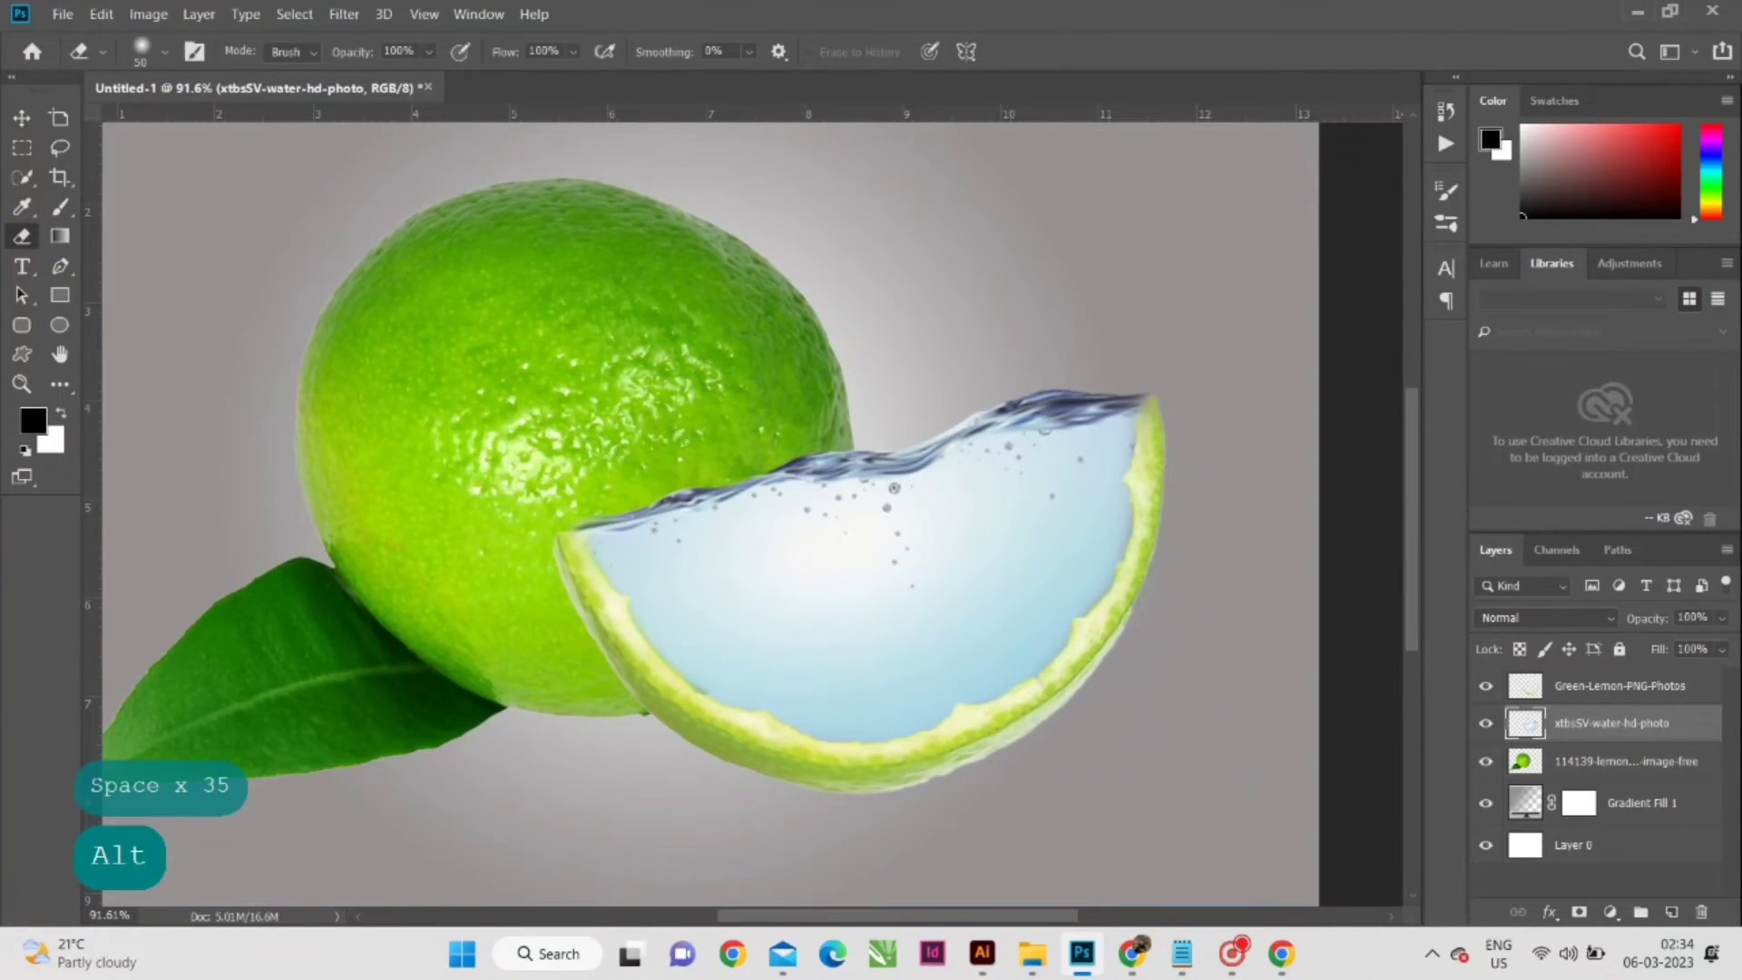
click(428, 51)
click(377, 78)
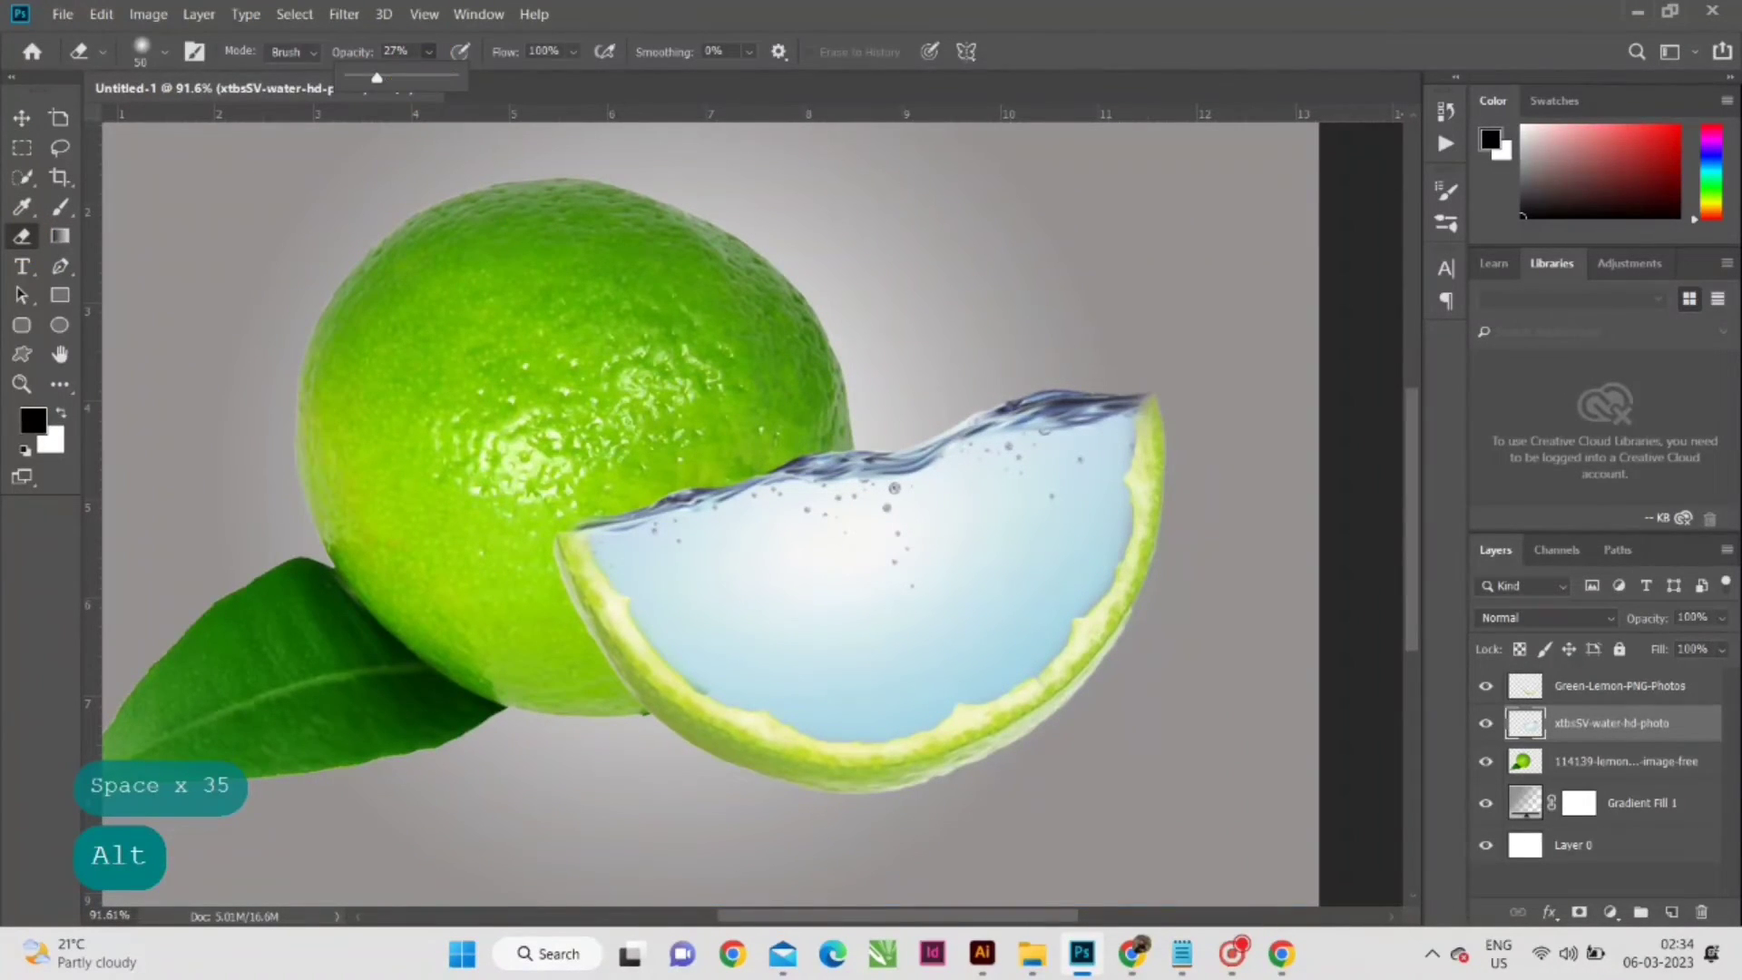
key(bracketright)
key(bracketright)
key(bracketright)
key(bracketright)
key(bracketright)
key(bracketright)
key(bracketright)
key(bracketright)
key(bracketright)
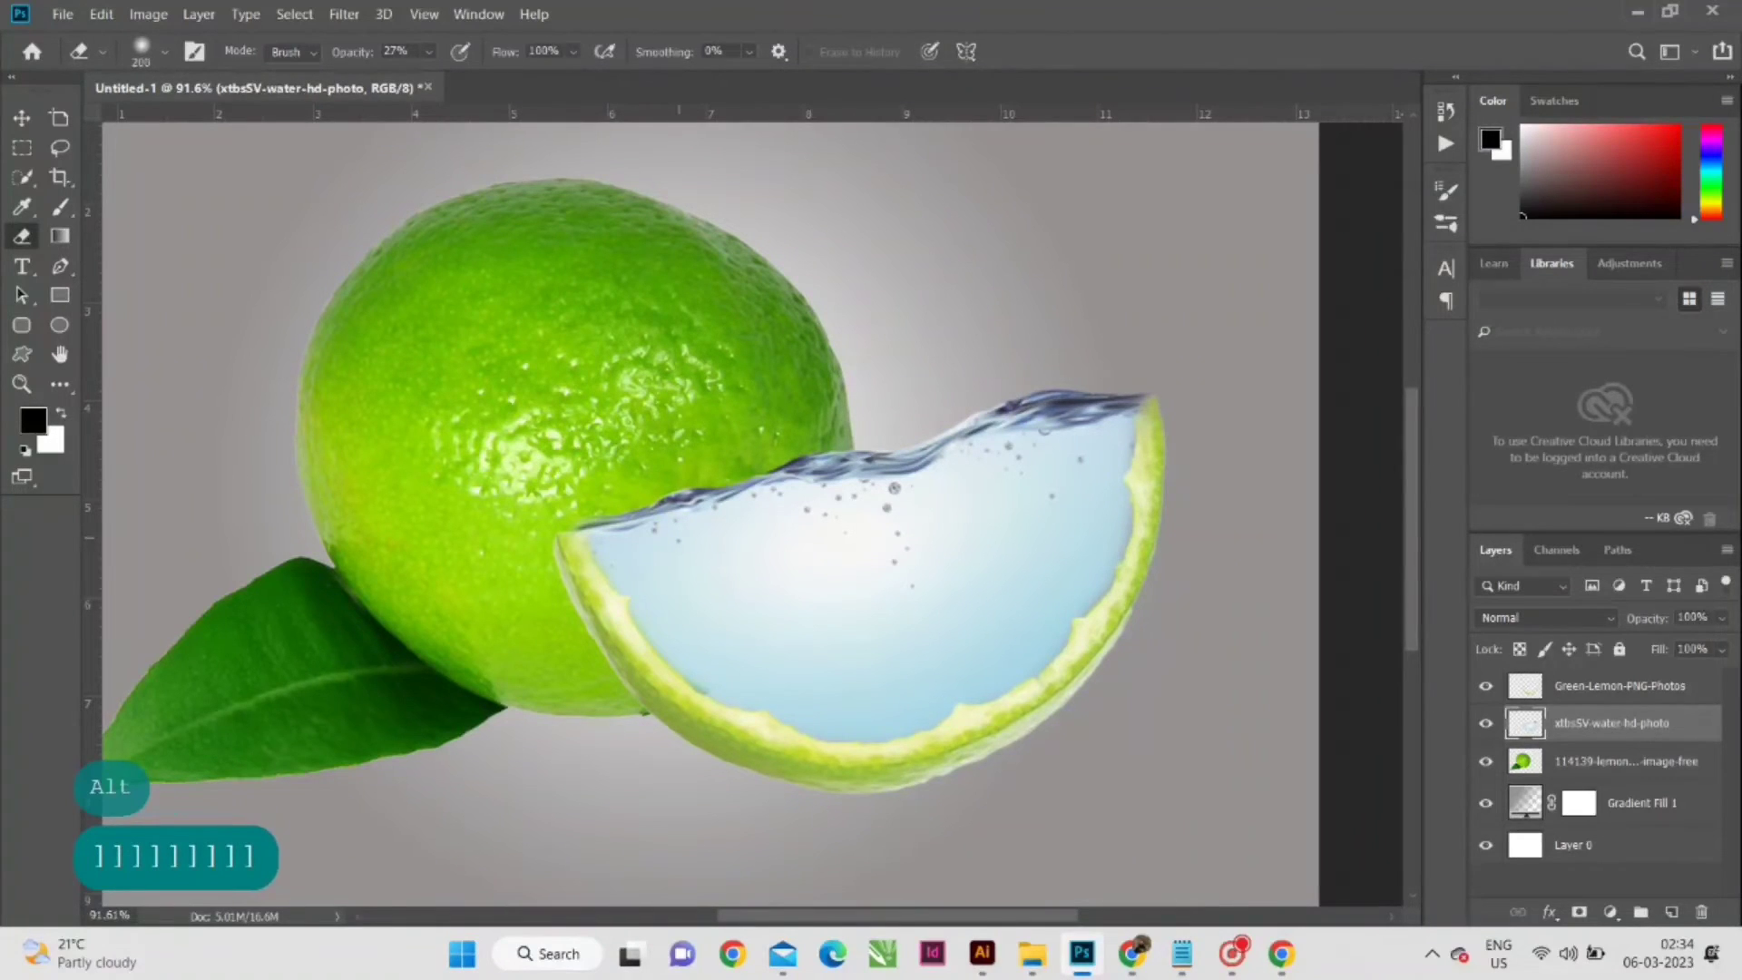
key(bracketright)
key(bracketright)
key(bracketright)
key(bracketright)
key(bracketright)
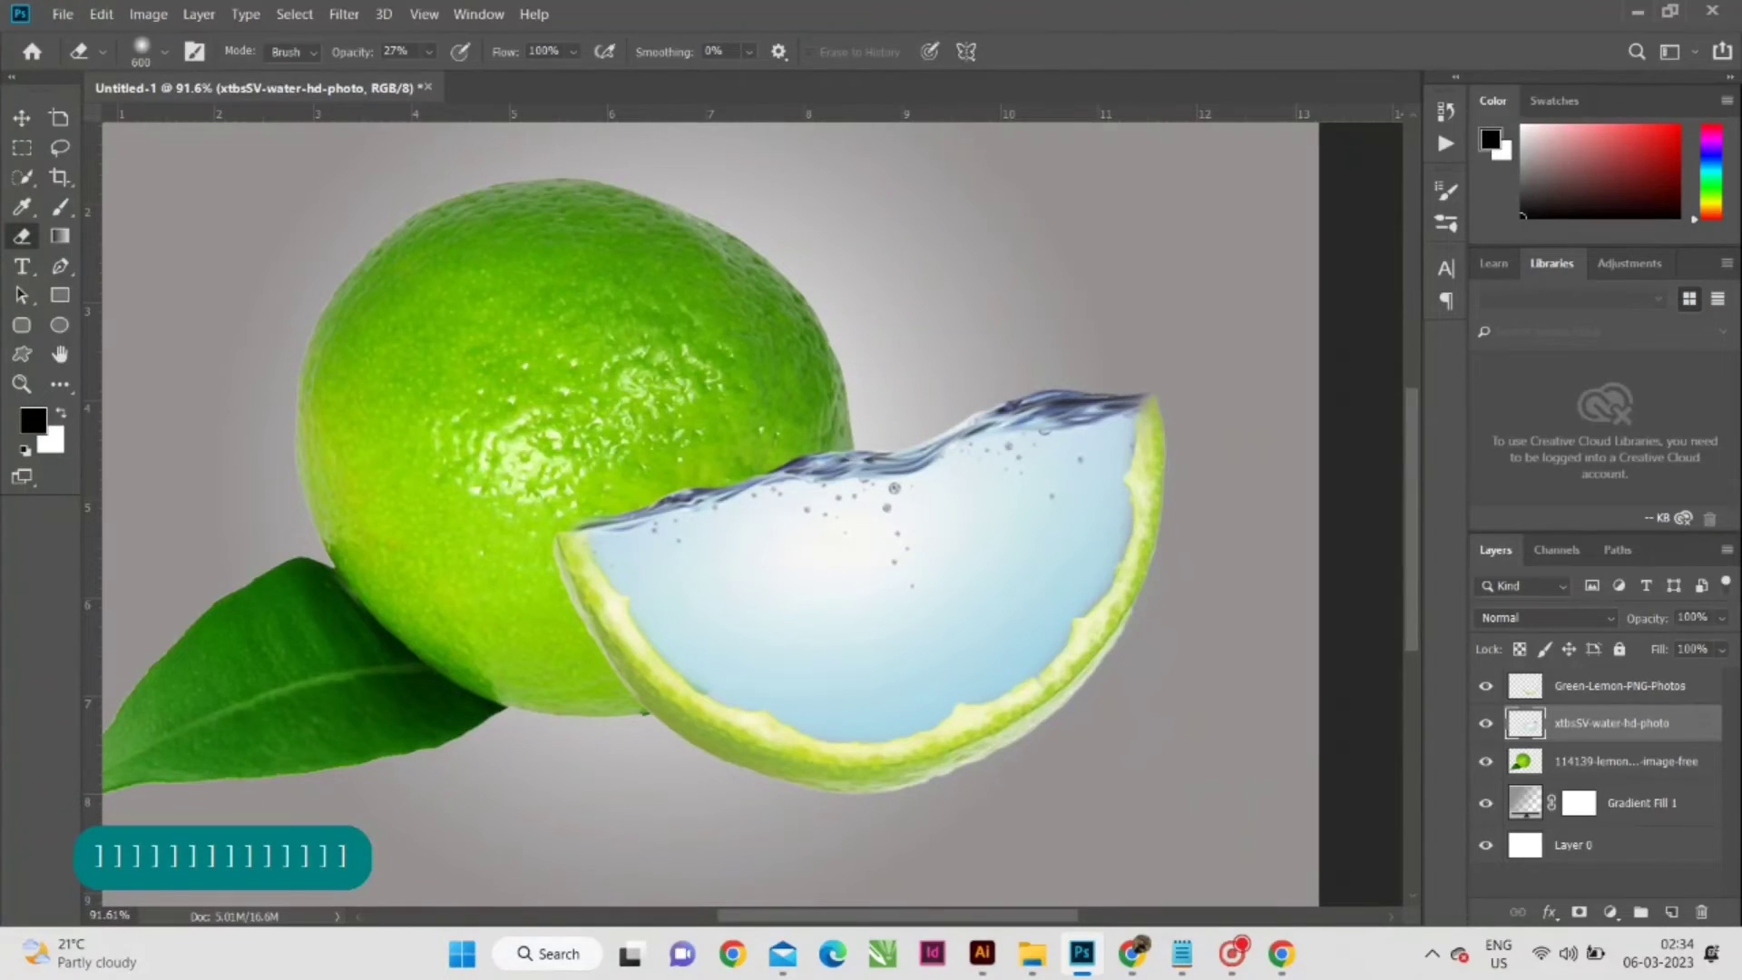
click(428, 52)
click(424, 78)
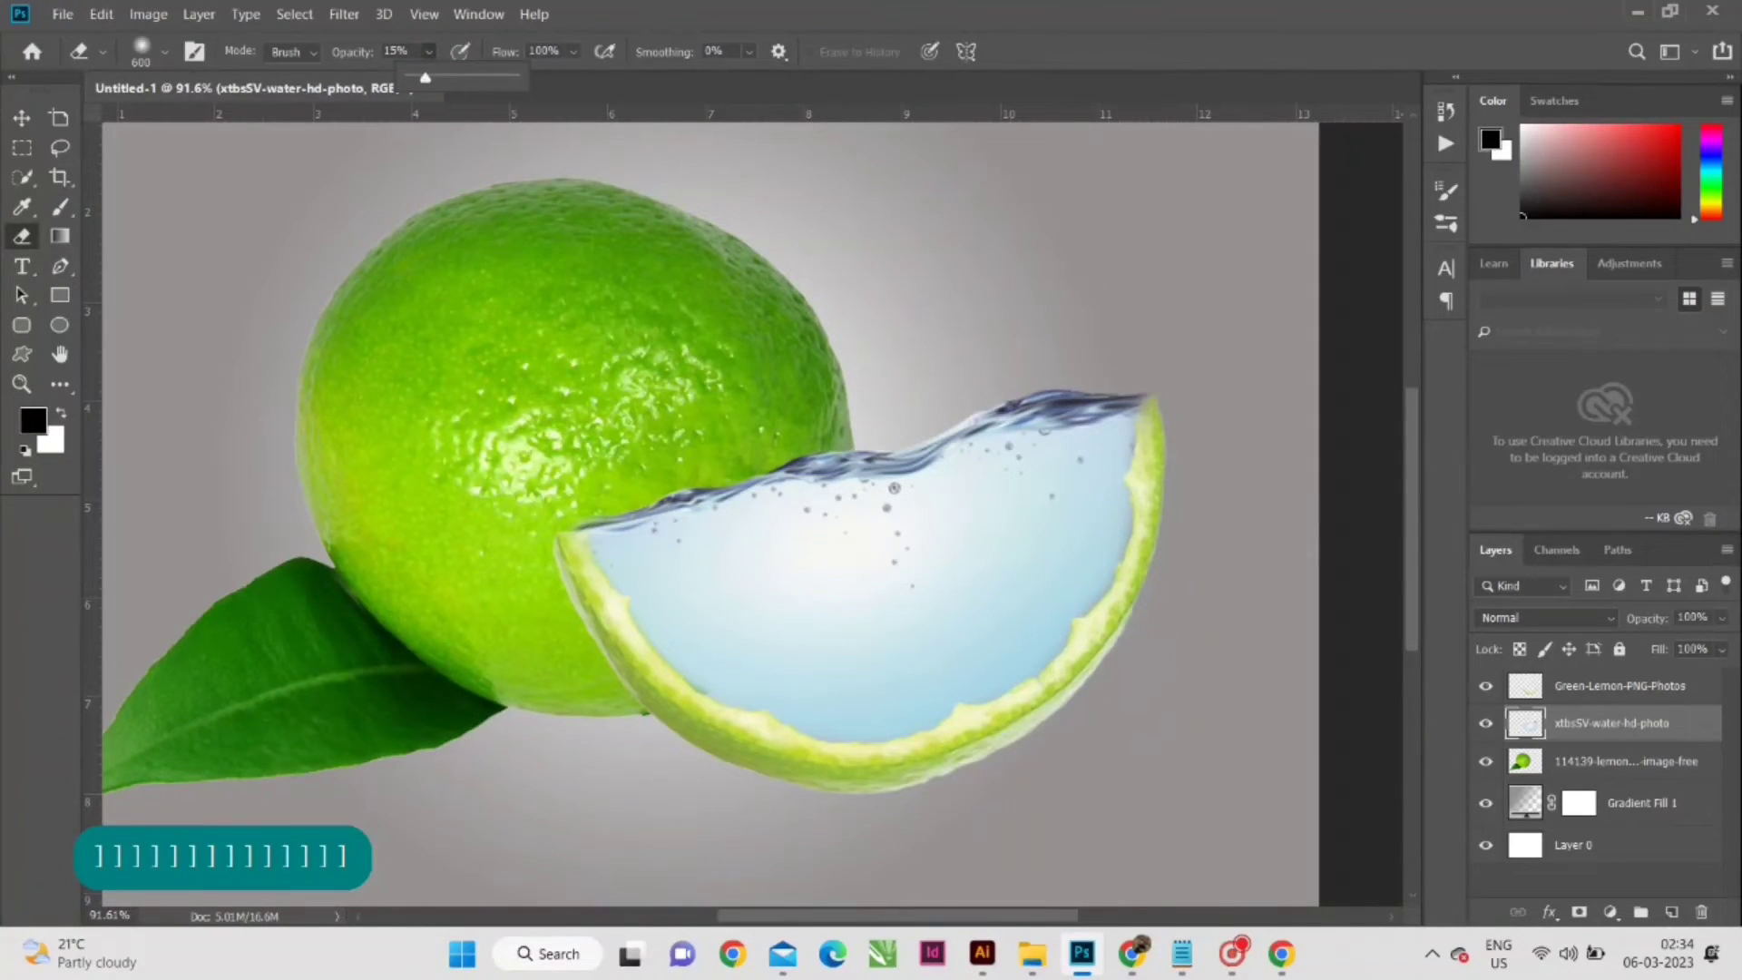
click(654, 494)
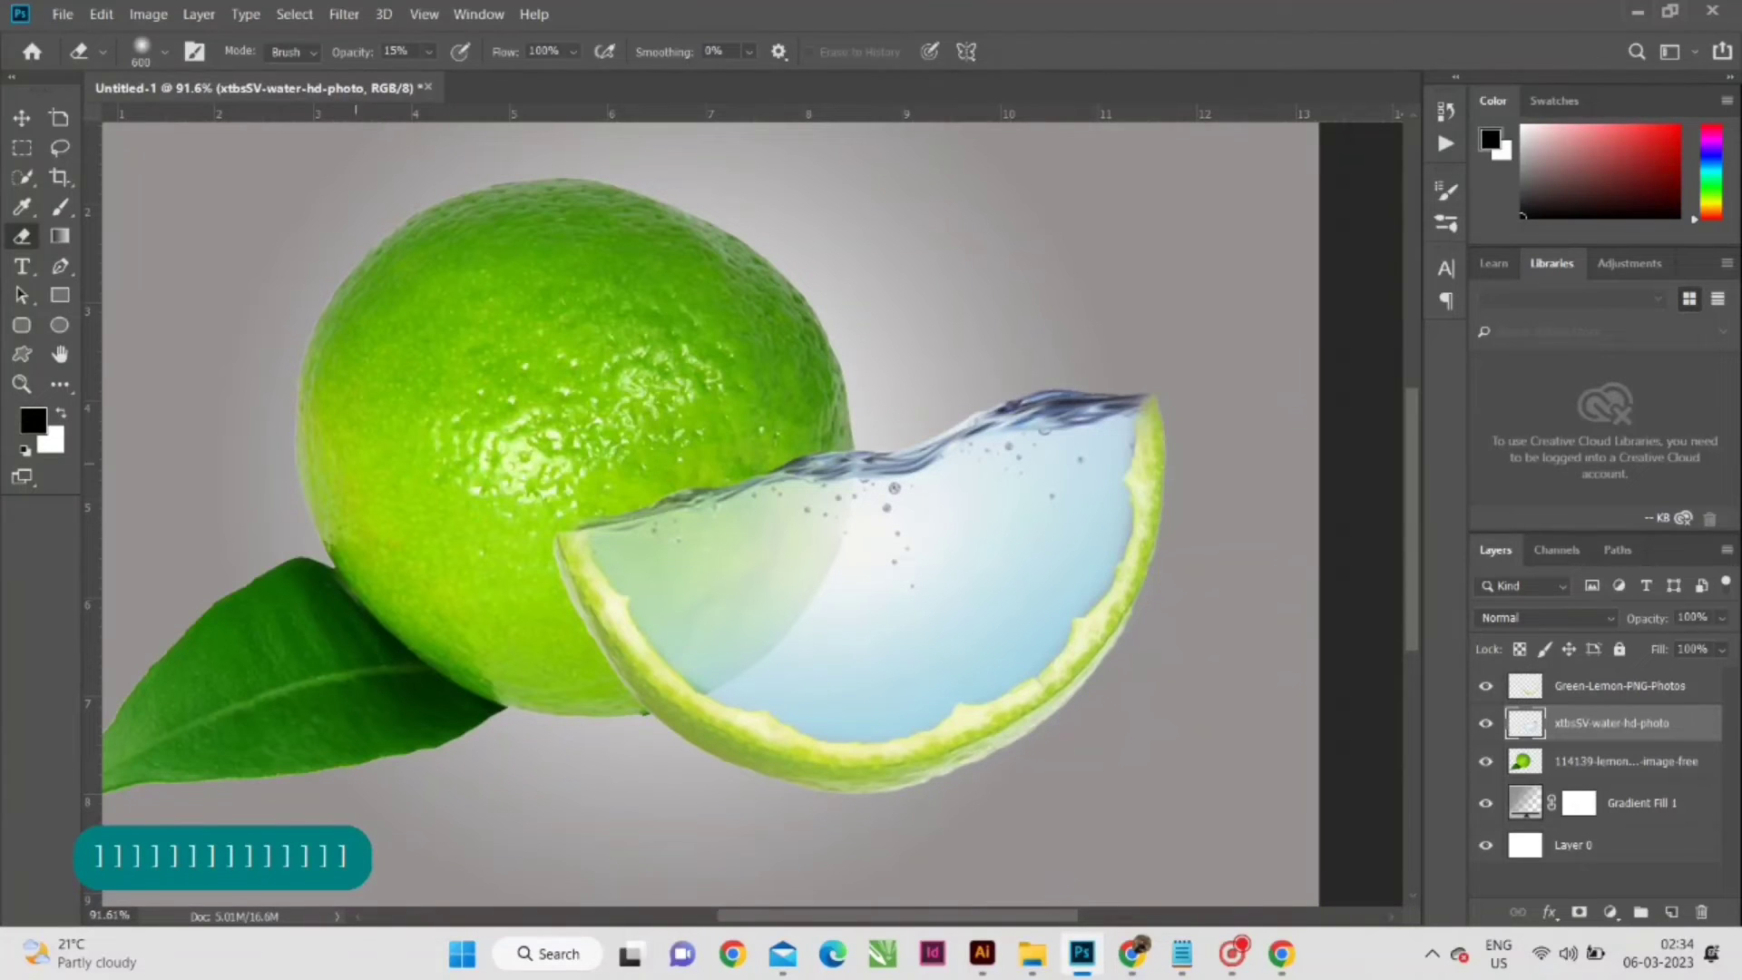
click(22, 118)
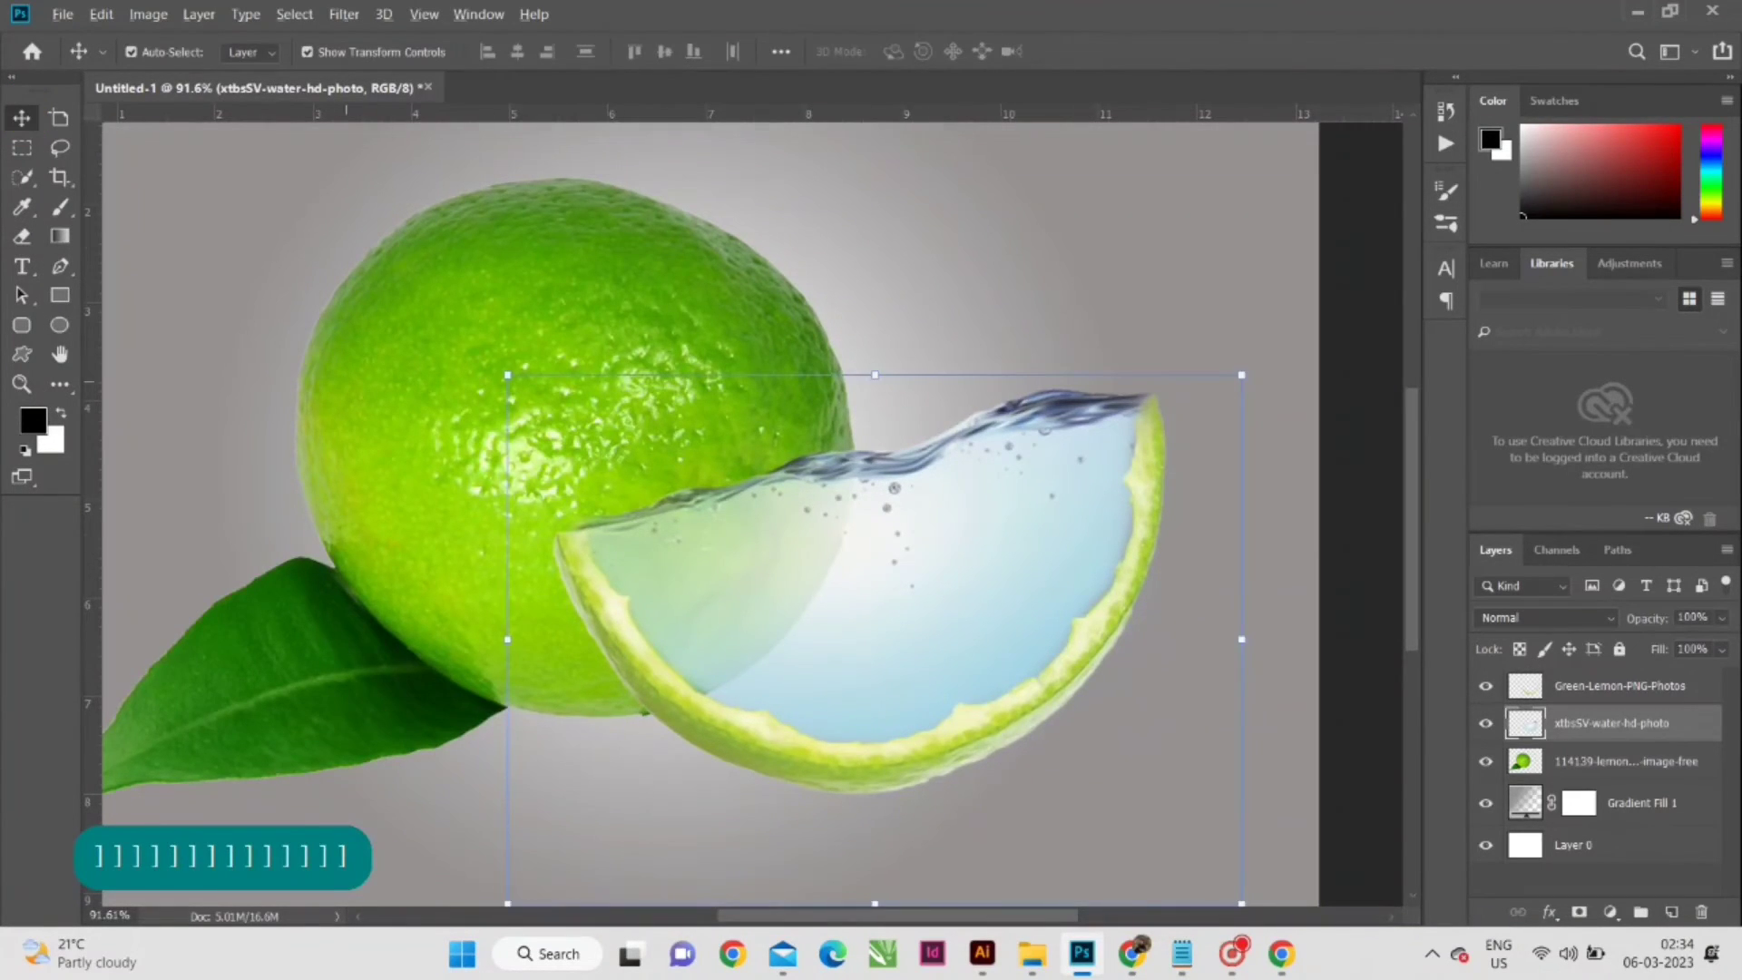
- Place the goldfish image pngwing.com (12) from the lemmon fish folder into the composite and bring its layer to the front
scroll(348, 379, down, 1)
key(space)
drag(1078, 390, 1002, 362)
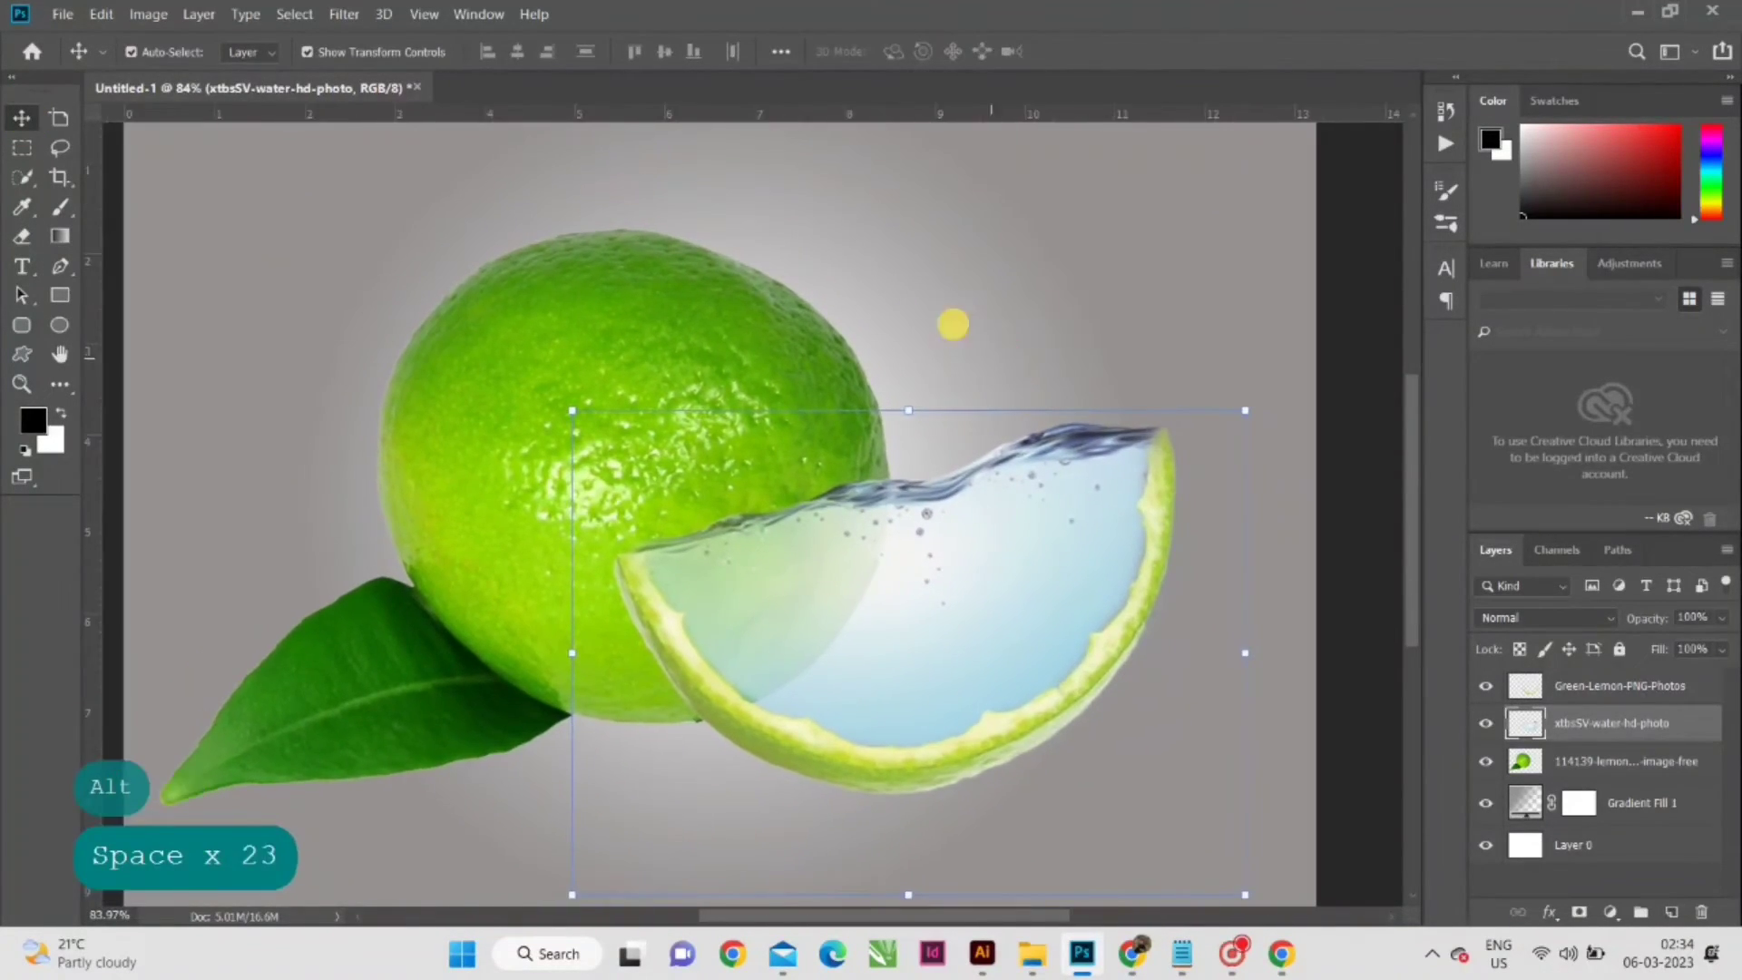
click(952, 322)
click(1033, 953)
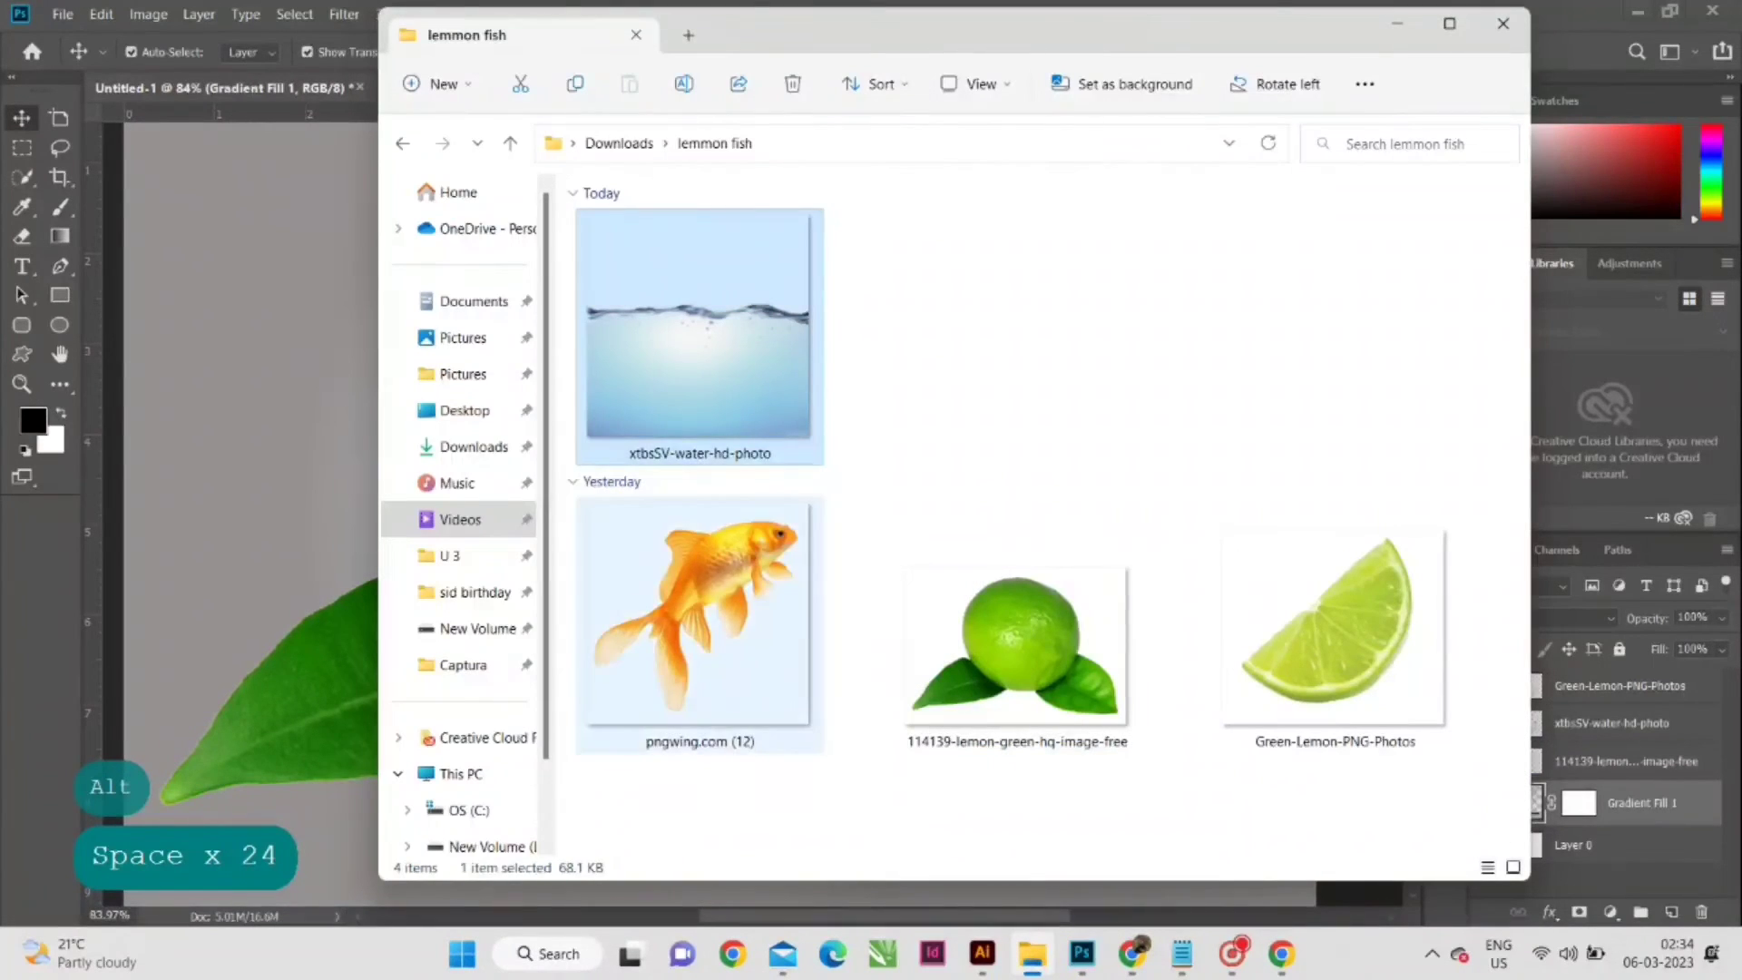
drag(299, 350, 274, 356)
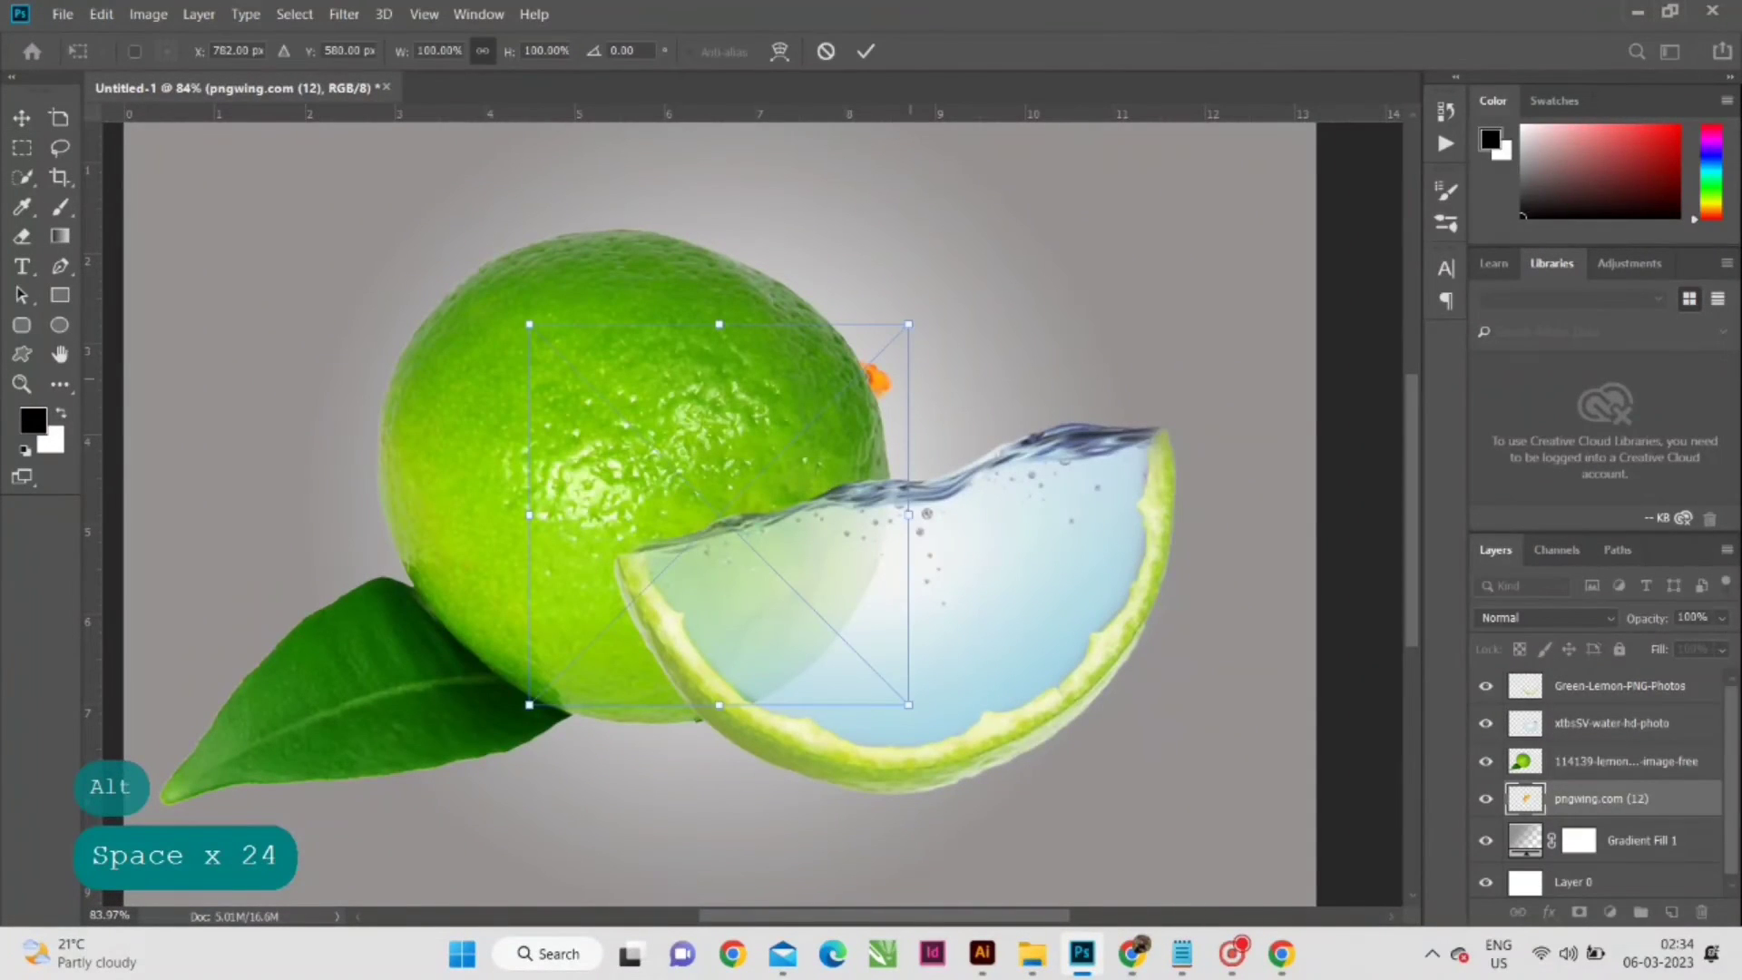
key(ctrl+shift+bracketright)
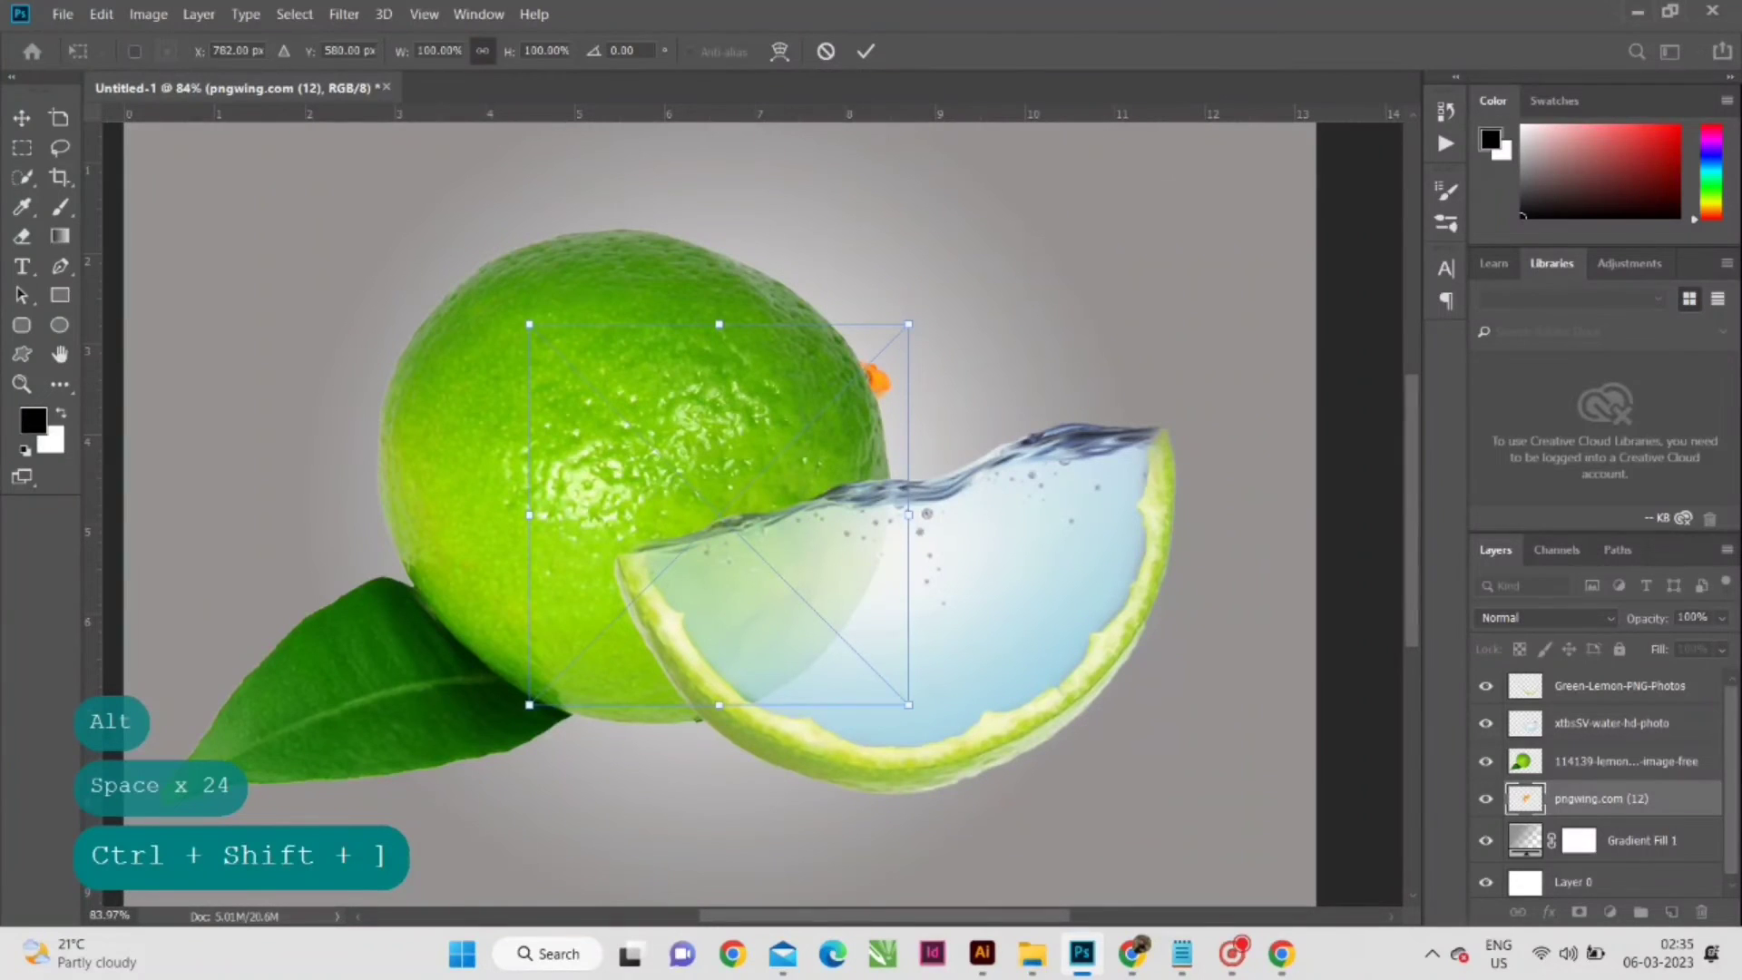
click(867, 50)
key(ctrl+shift+bracketright)
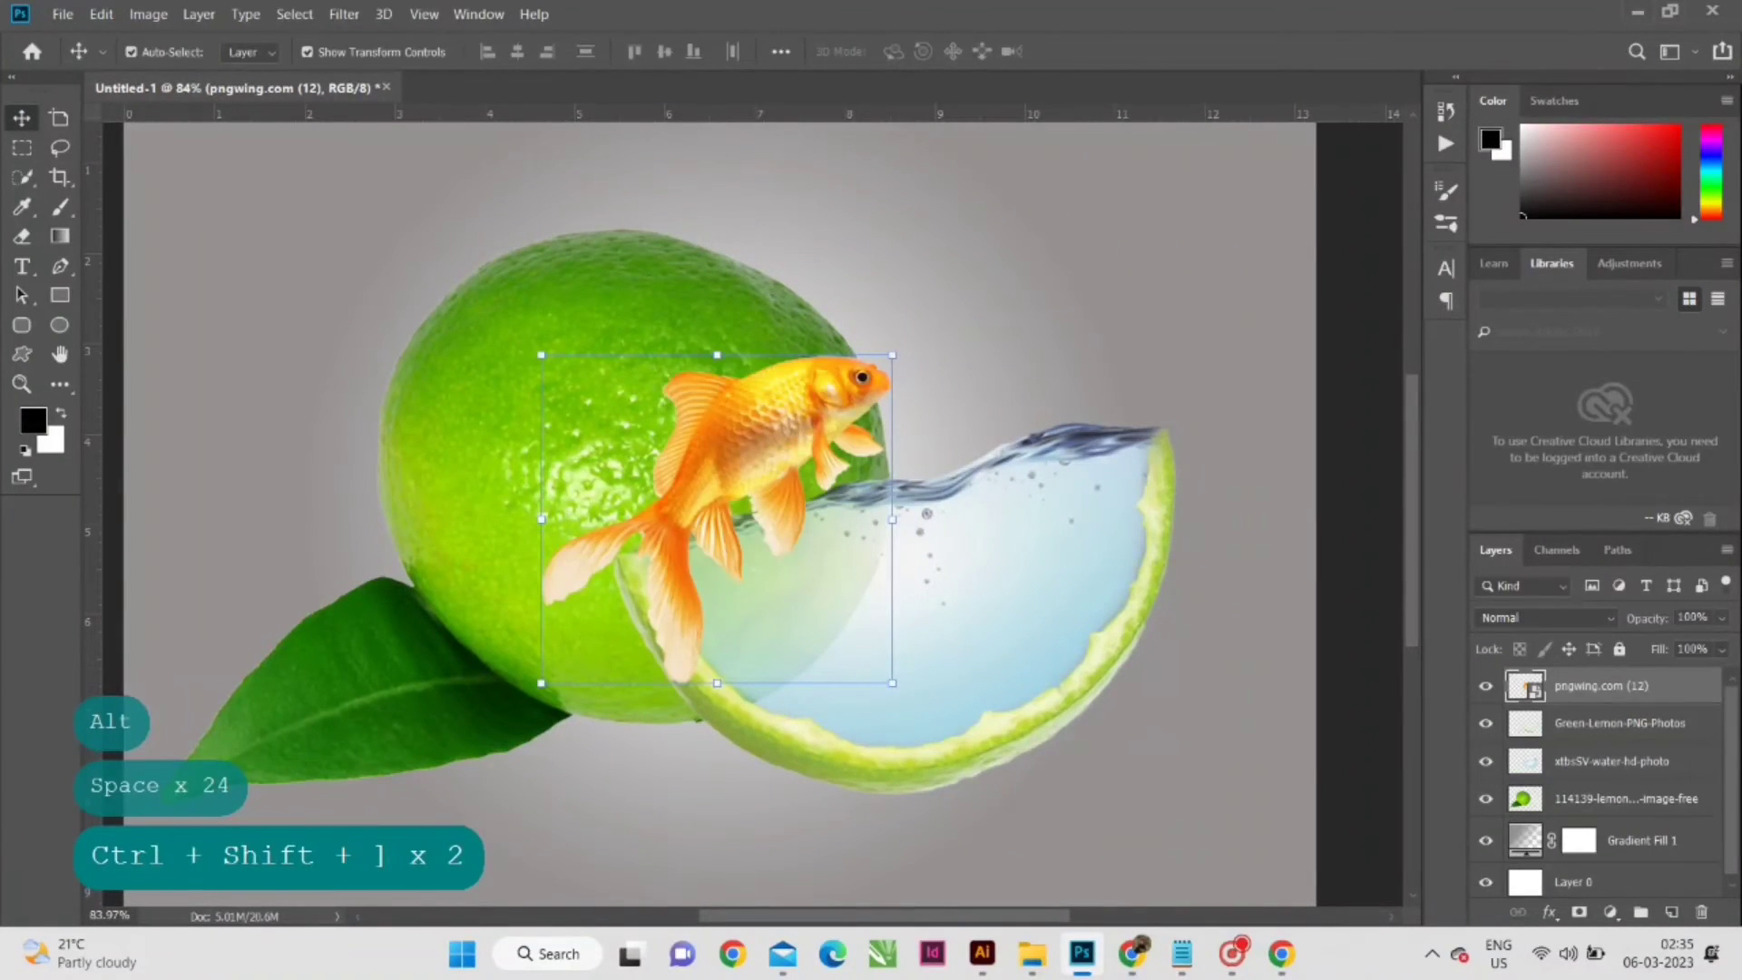
- Move the goldfish into the water-filled slice and scale it down to about 45.01%
drag(831, 387, 981, 519)
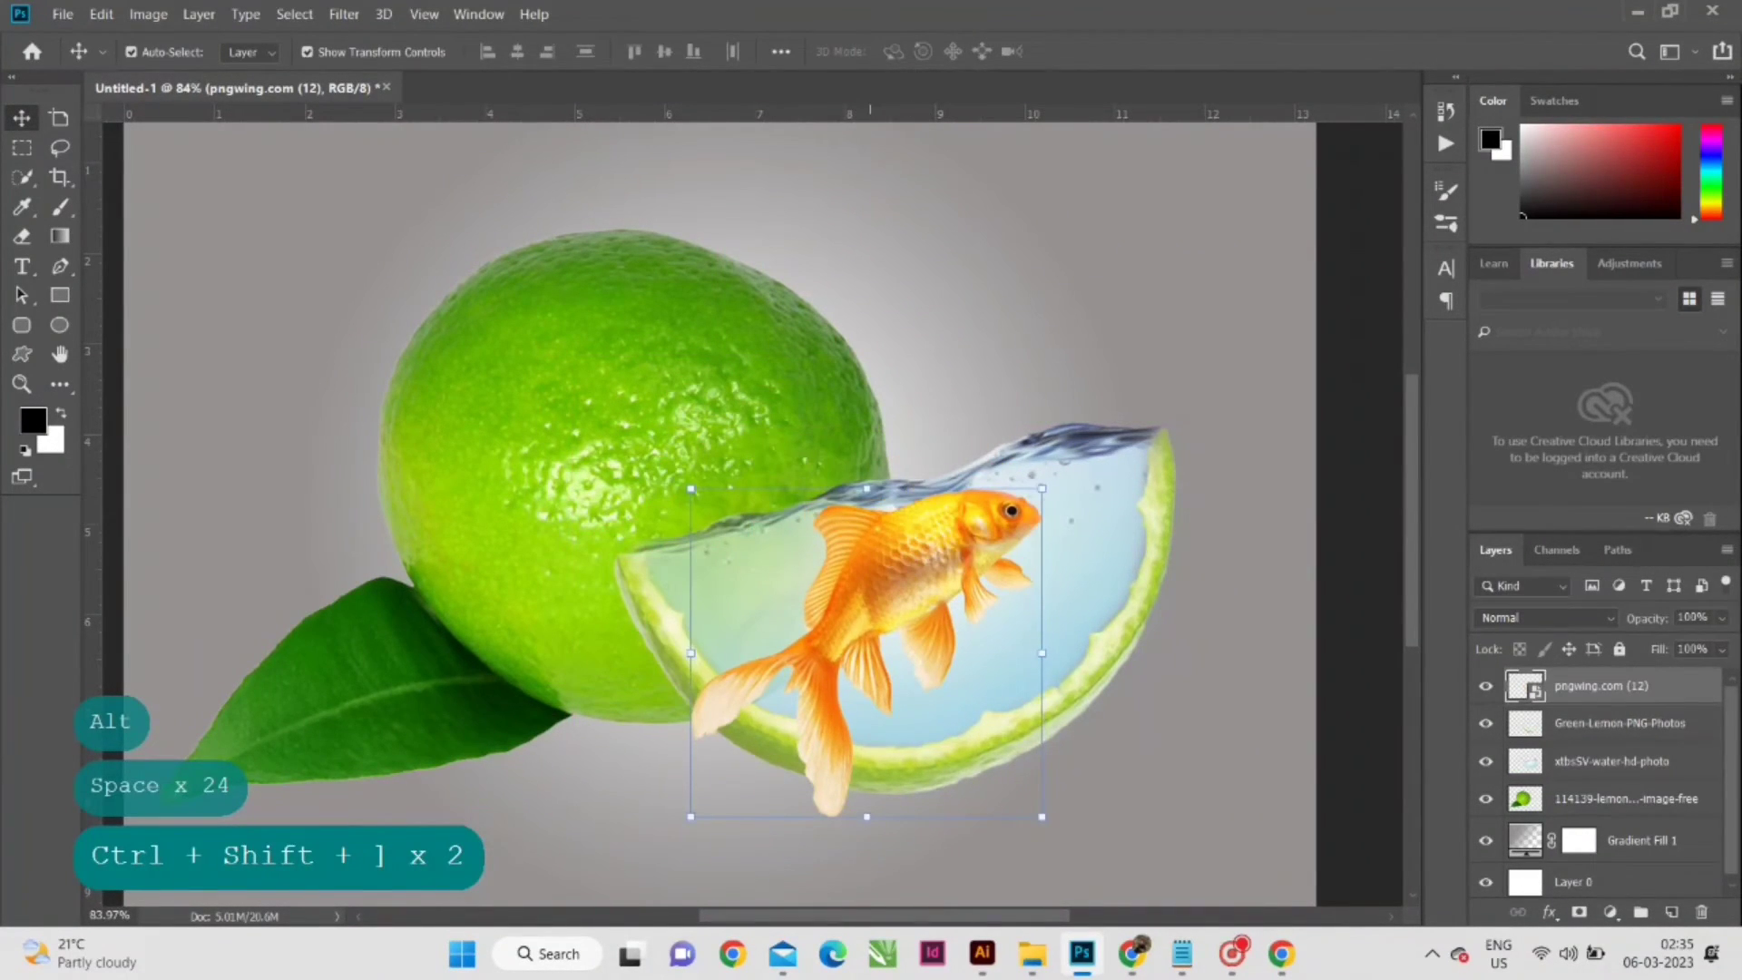
drag(867, 814, 876, 594)
drag(891, 462, 926, 584)
scroll(975, 581, up, 3)
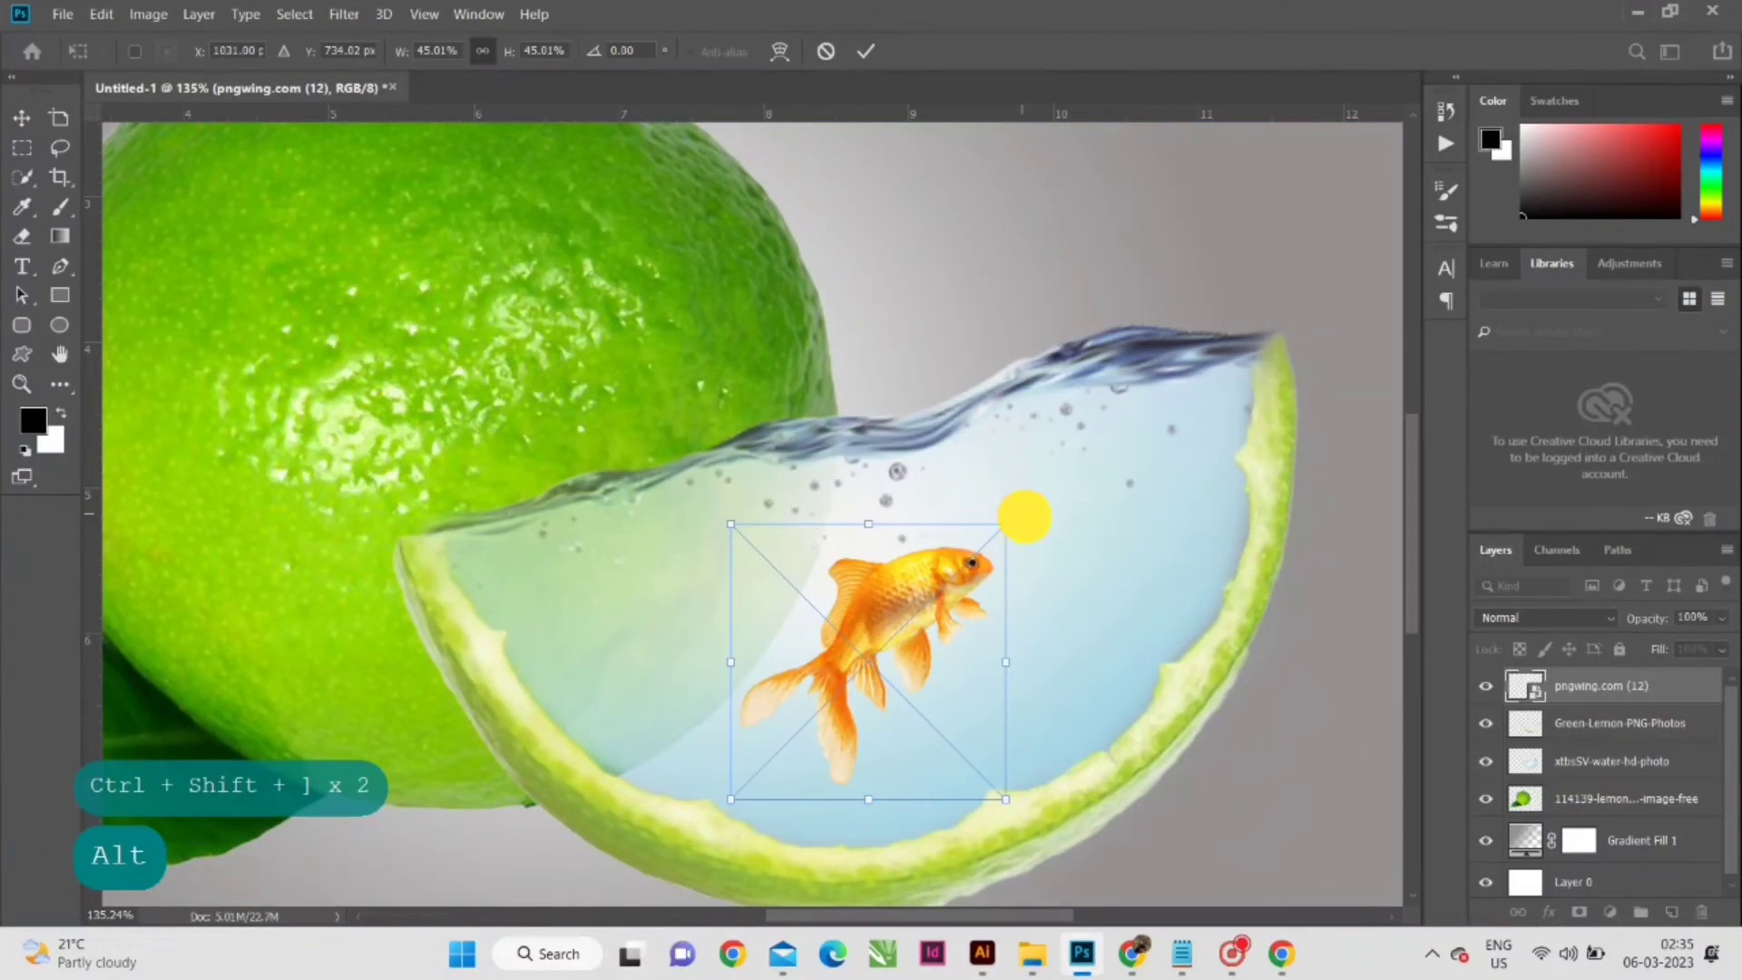
- Rotate the goldfish to about 56.70°, shrink it to about 36.18% and position it in the middle of the water
drag(1022, 509, 1070, 700)
drag(892, 584, 907, 578)
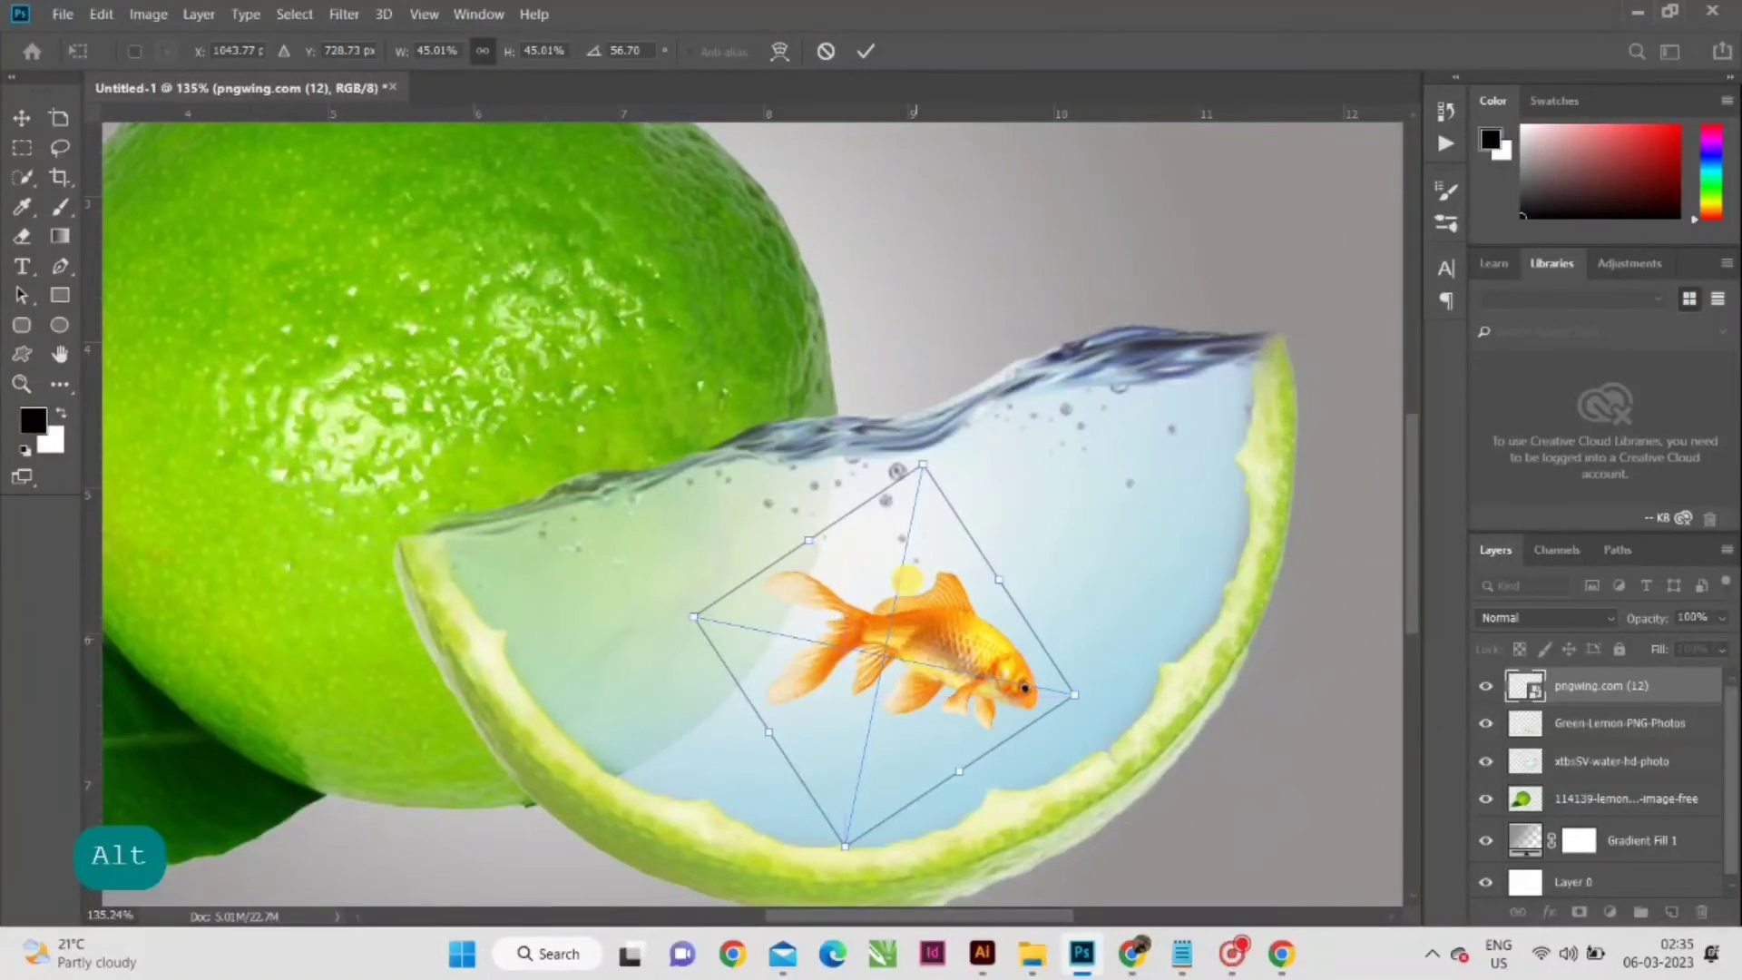
drag(922, 465, 908, 510)
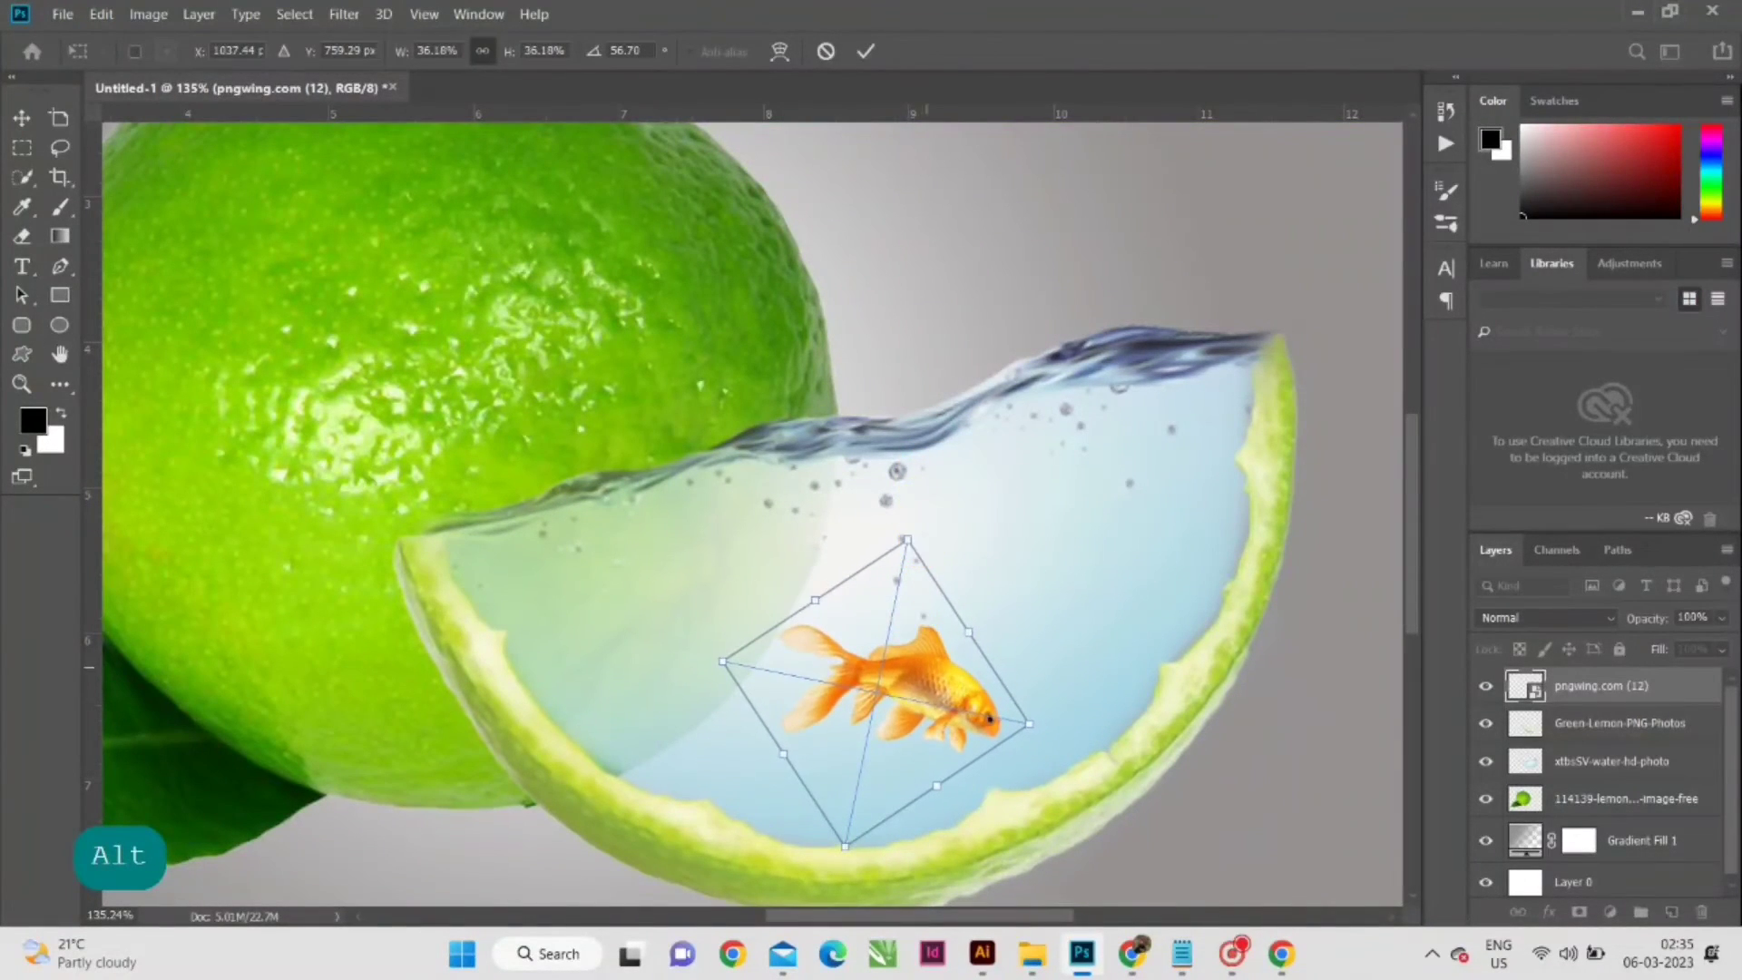
drag(930, 641, 946, 628)
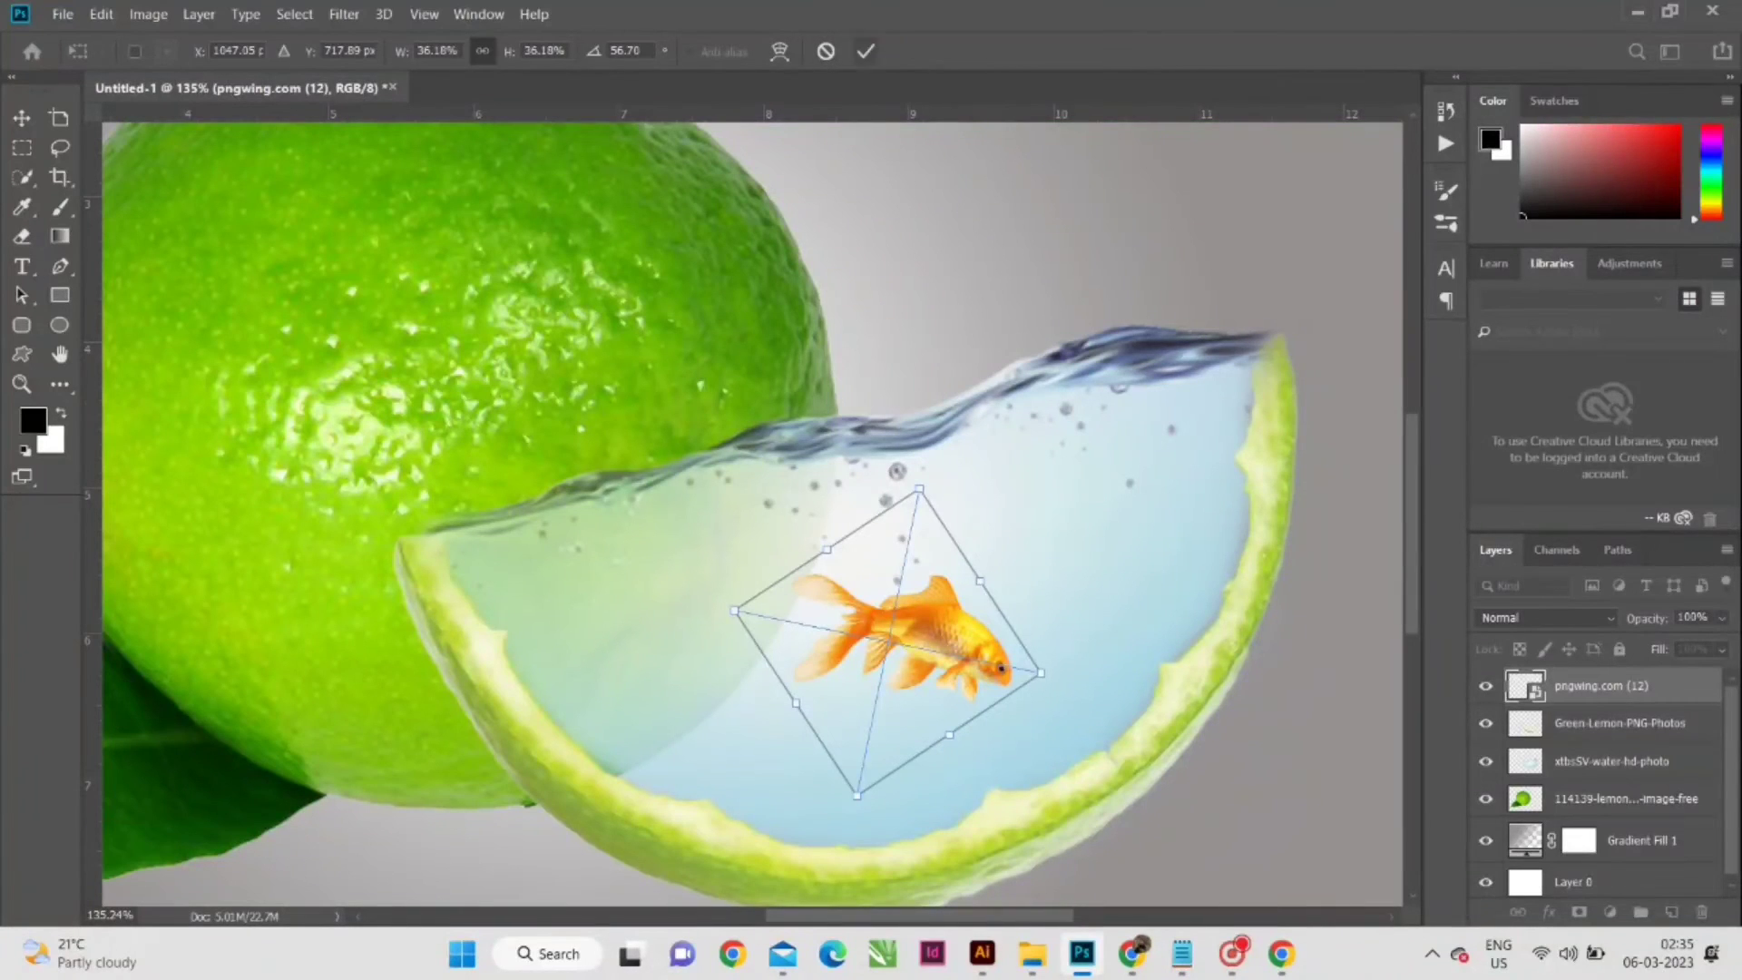
key(Return)
- Lower the goldfish layer's opacity to 51%
click(1721, 617)
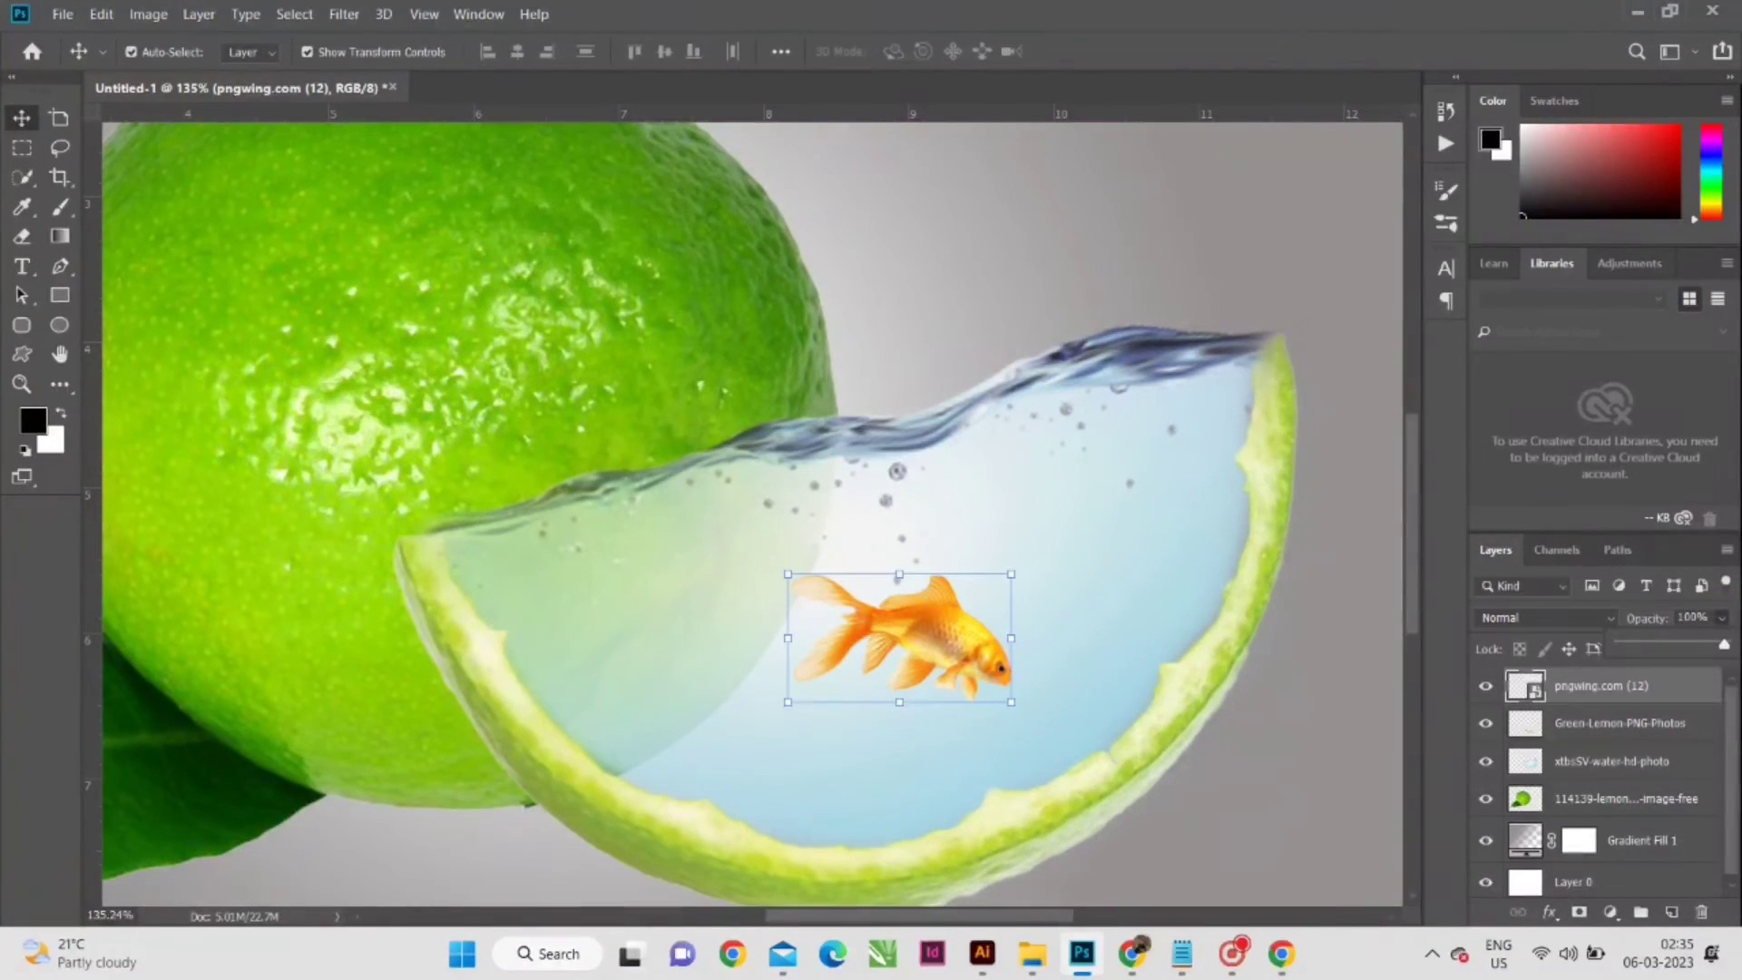
drag(1724, 644, 1673, 644)
click(967, 243)
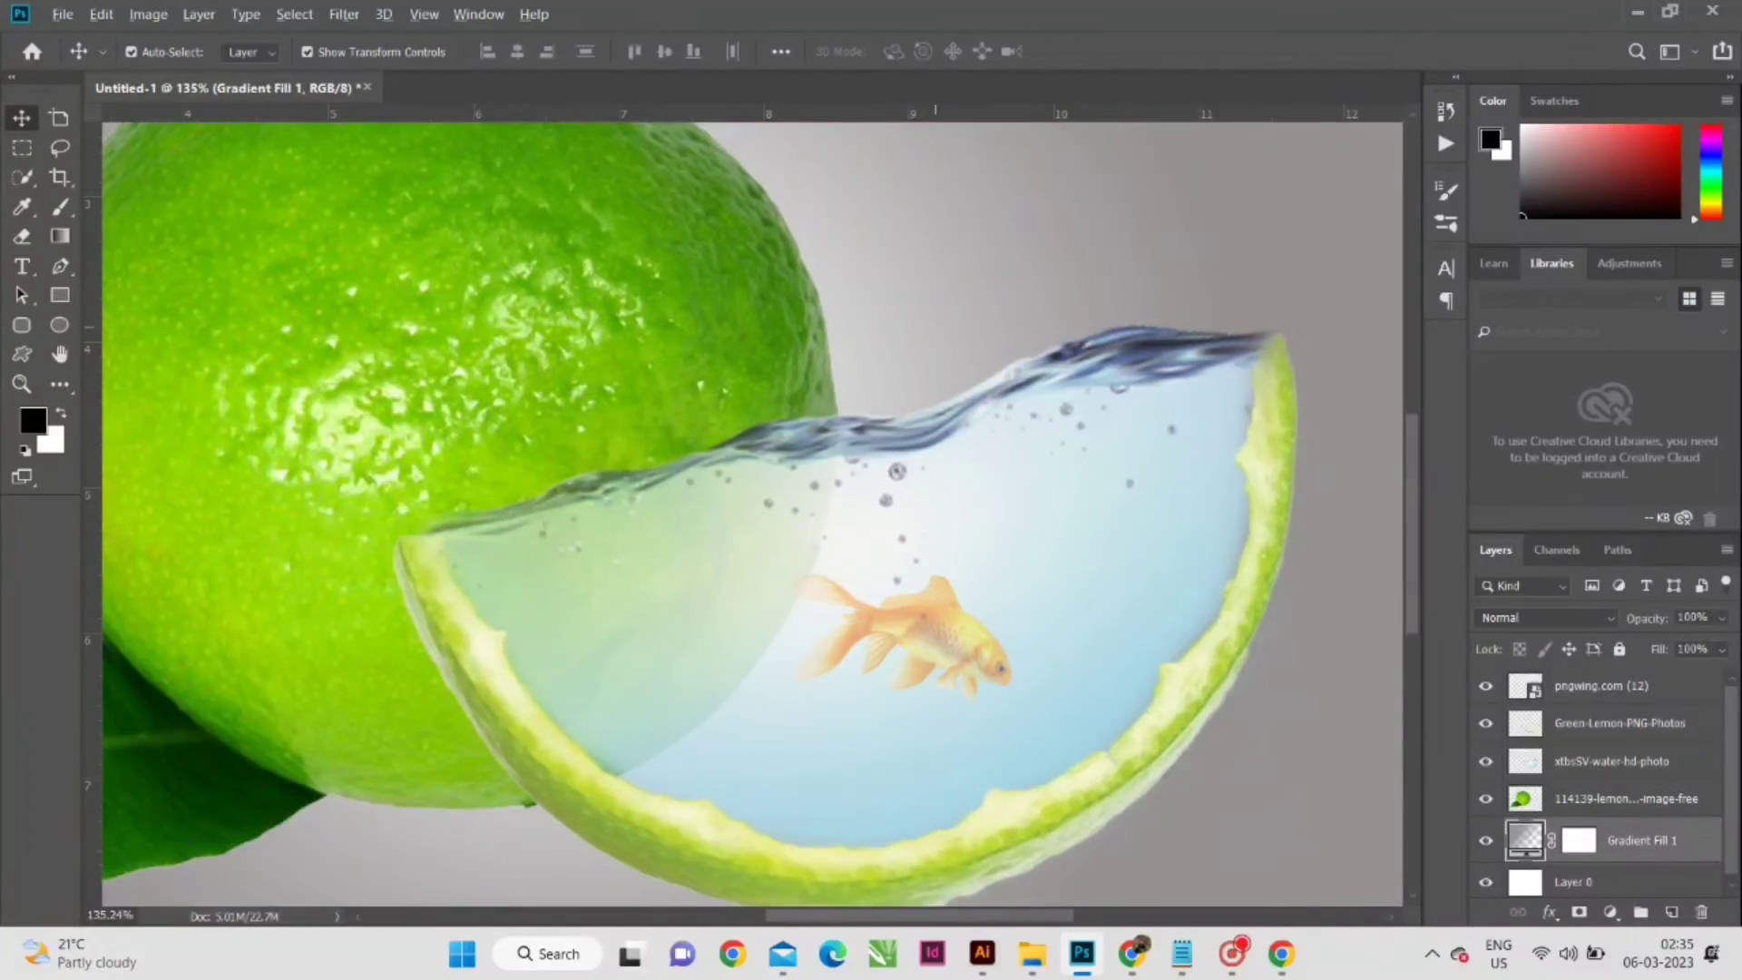
- Nudge the goldfish slightly to the right within the water, clear of the whole lemon's edge
scroll(938, 324, down, 7)
scroll(918, 673, up, 4)
click(955, 568)
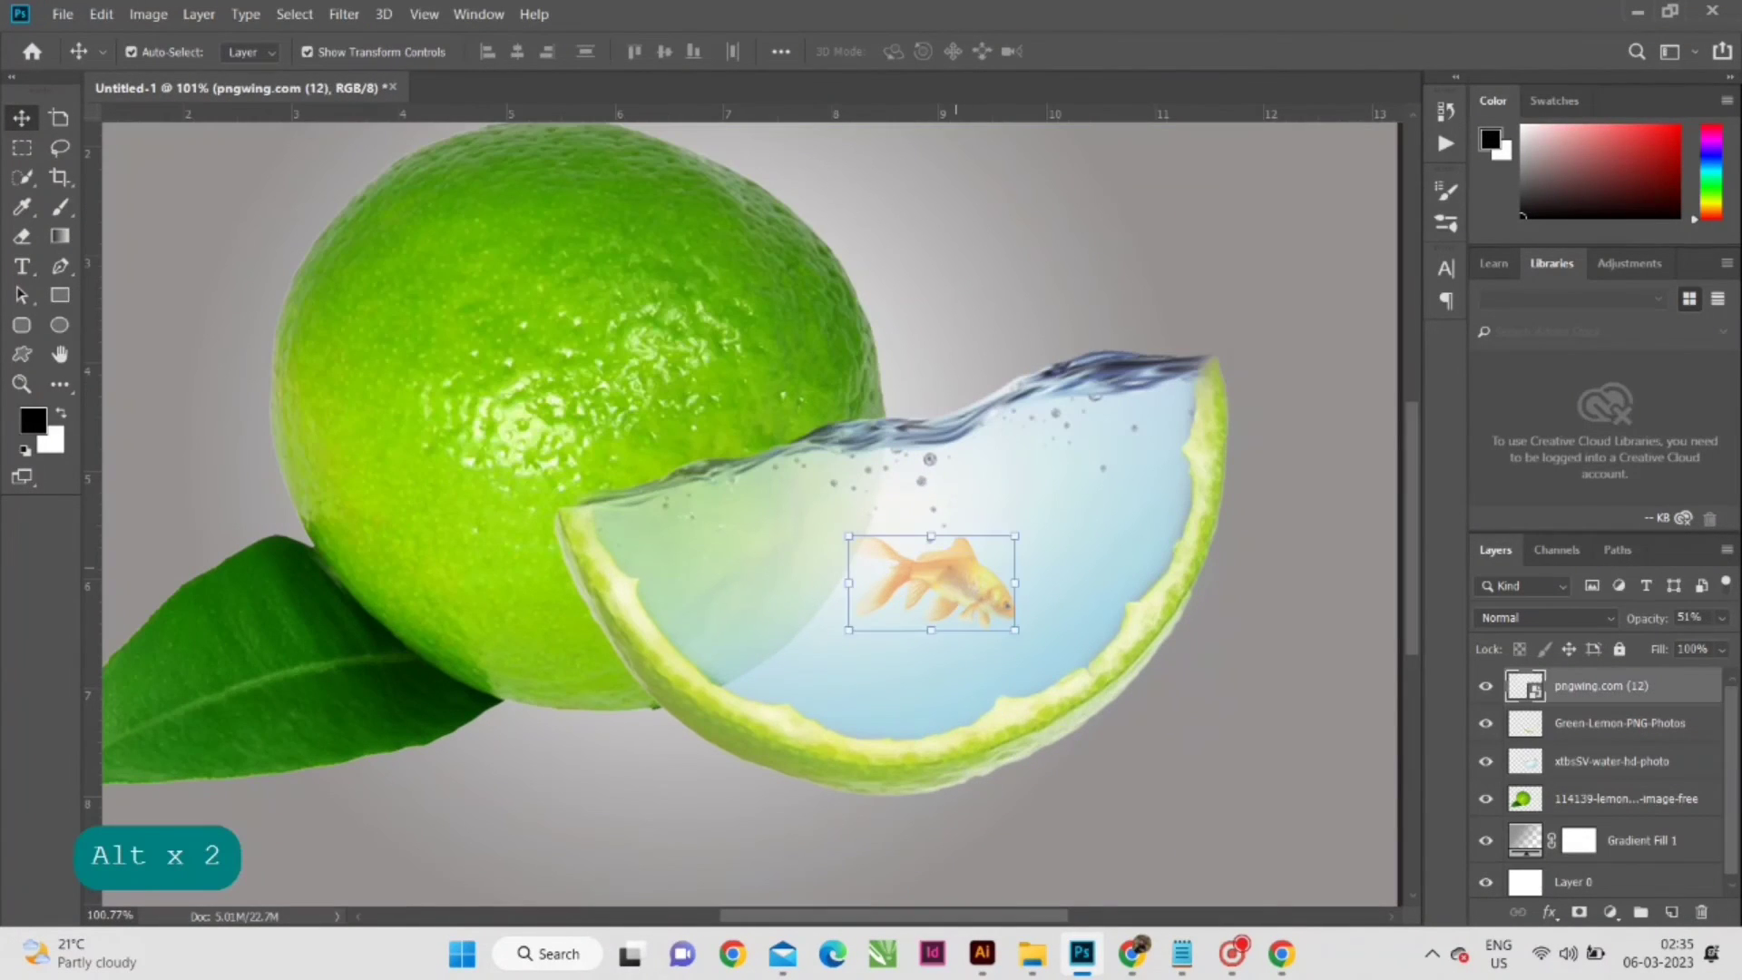
key(shift+Right)
key(shift+Right)
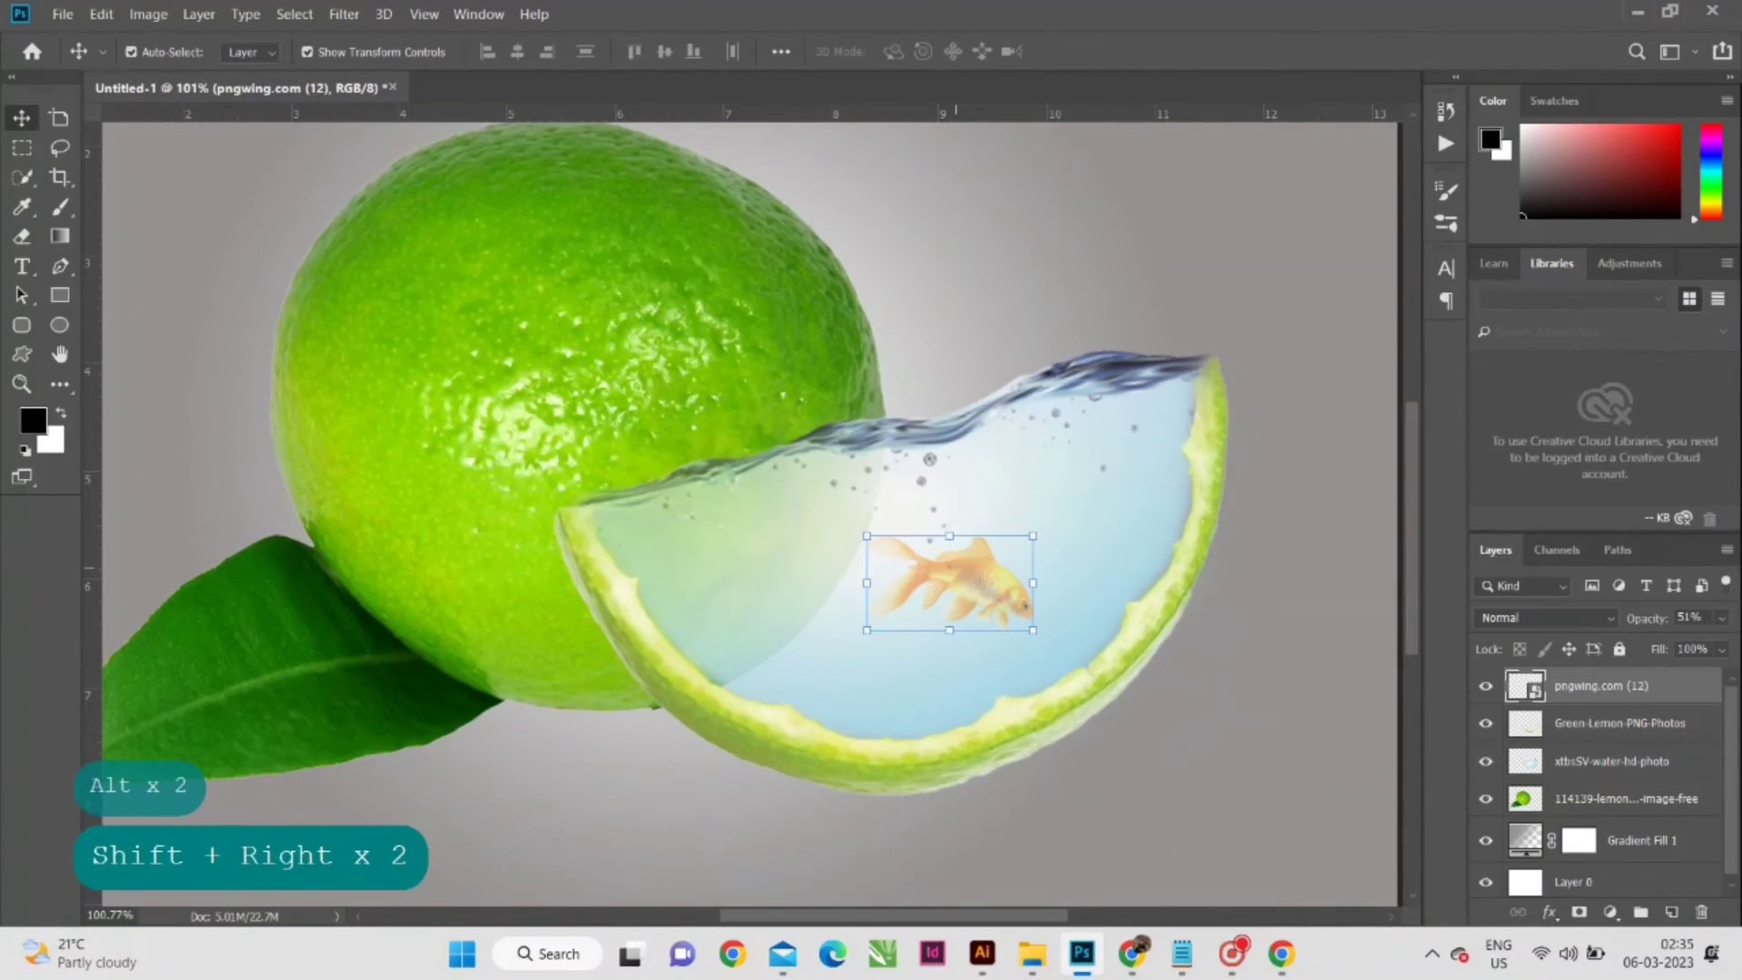
click(1012, 264)
scroll(1007, 266, down, 4)
scroll(851, 365, up, 2)
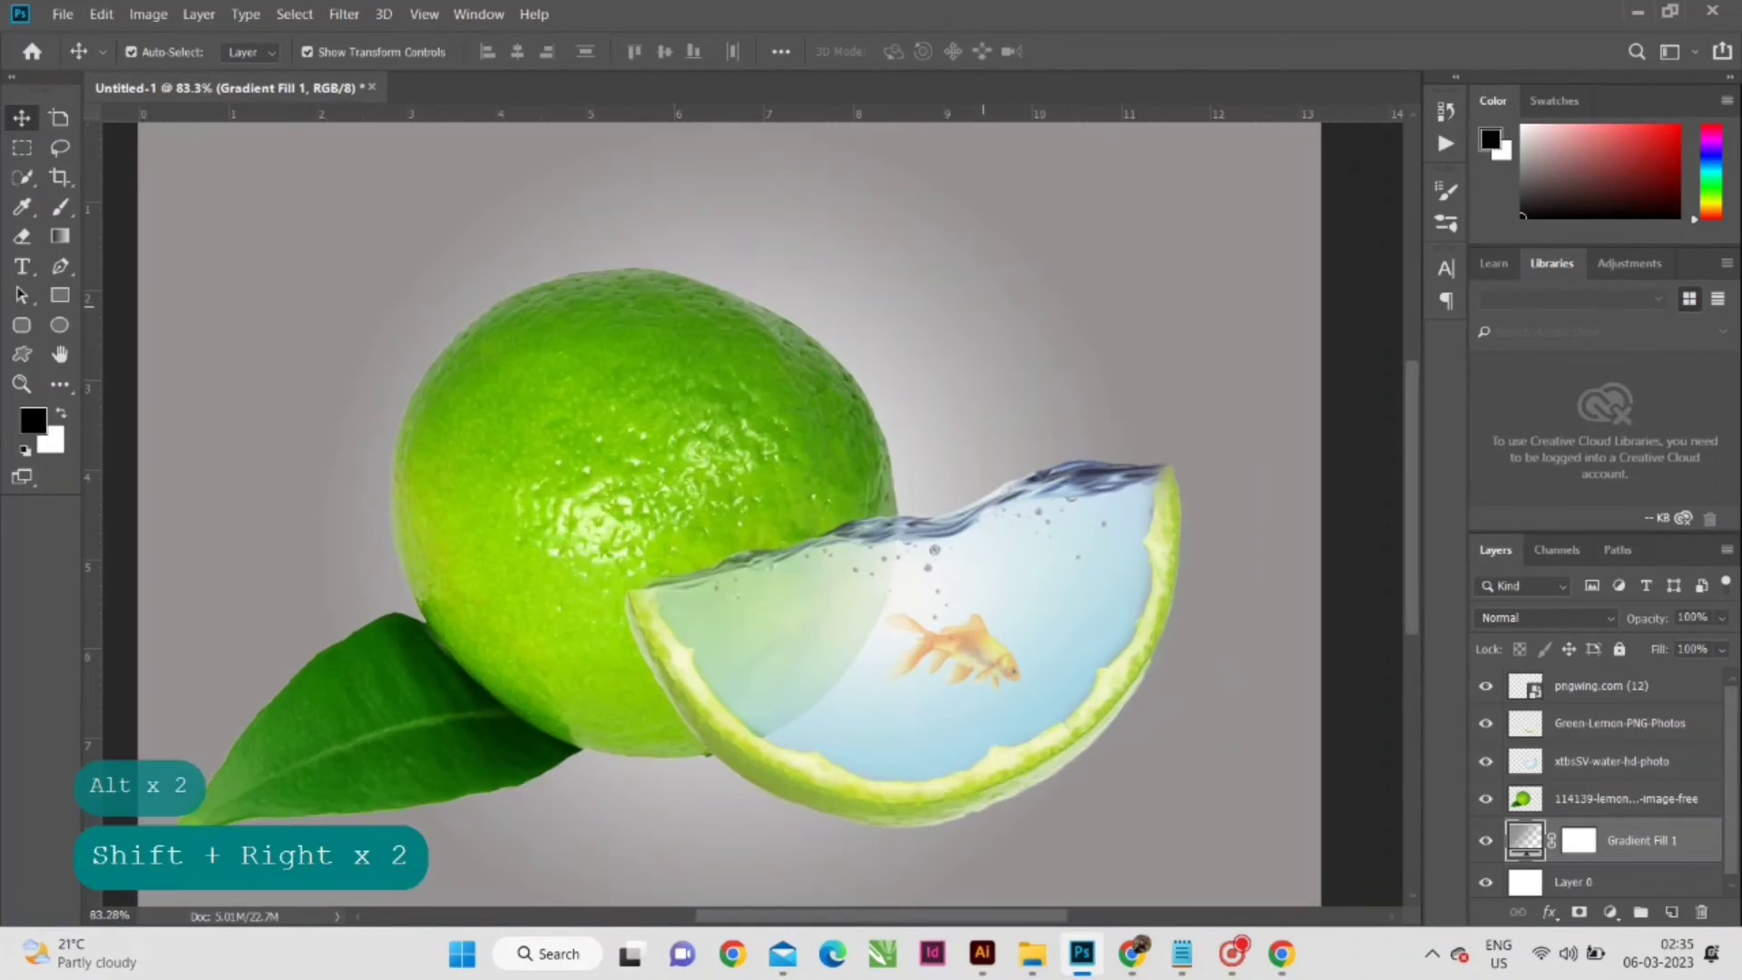
scroll(751, 526, down, 1)
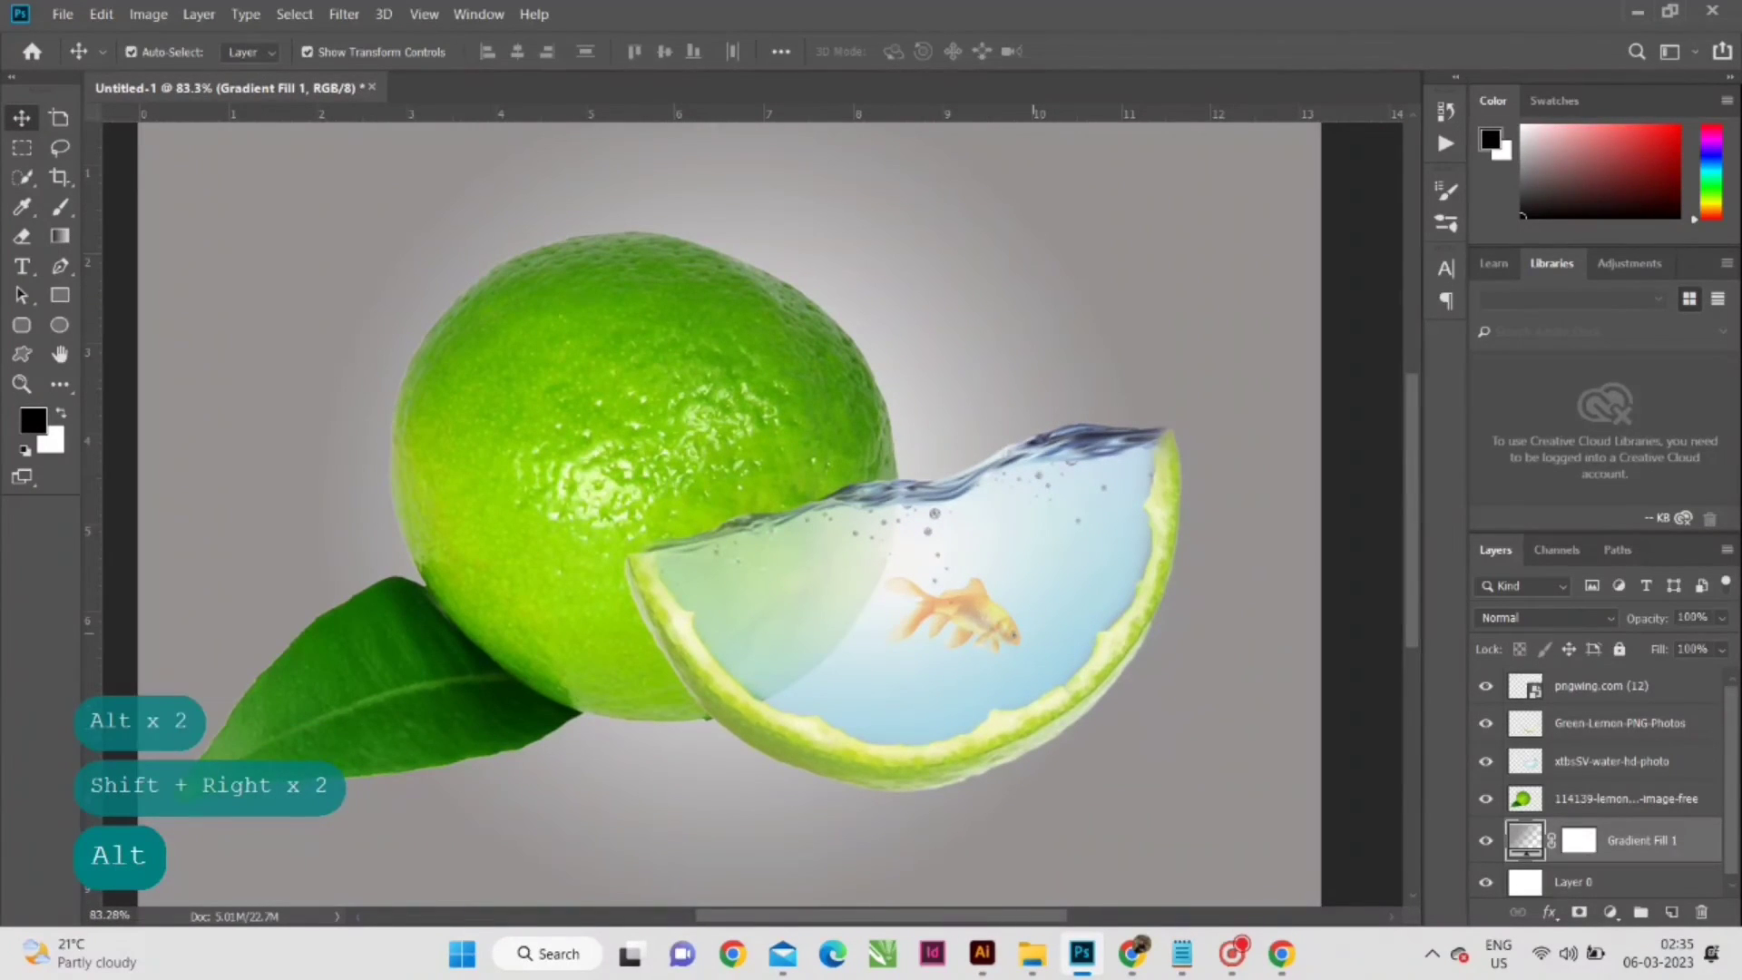
- Add a new empty layer above the goldfish layer and activate the Brush tool for painting a shadow
click(1598, 685)
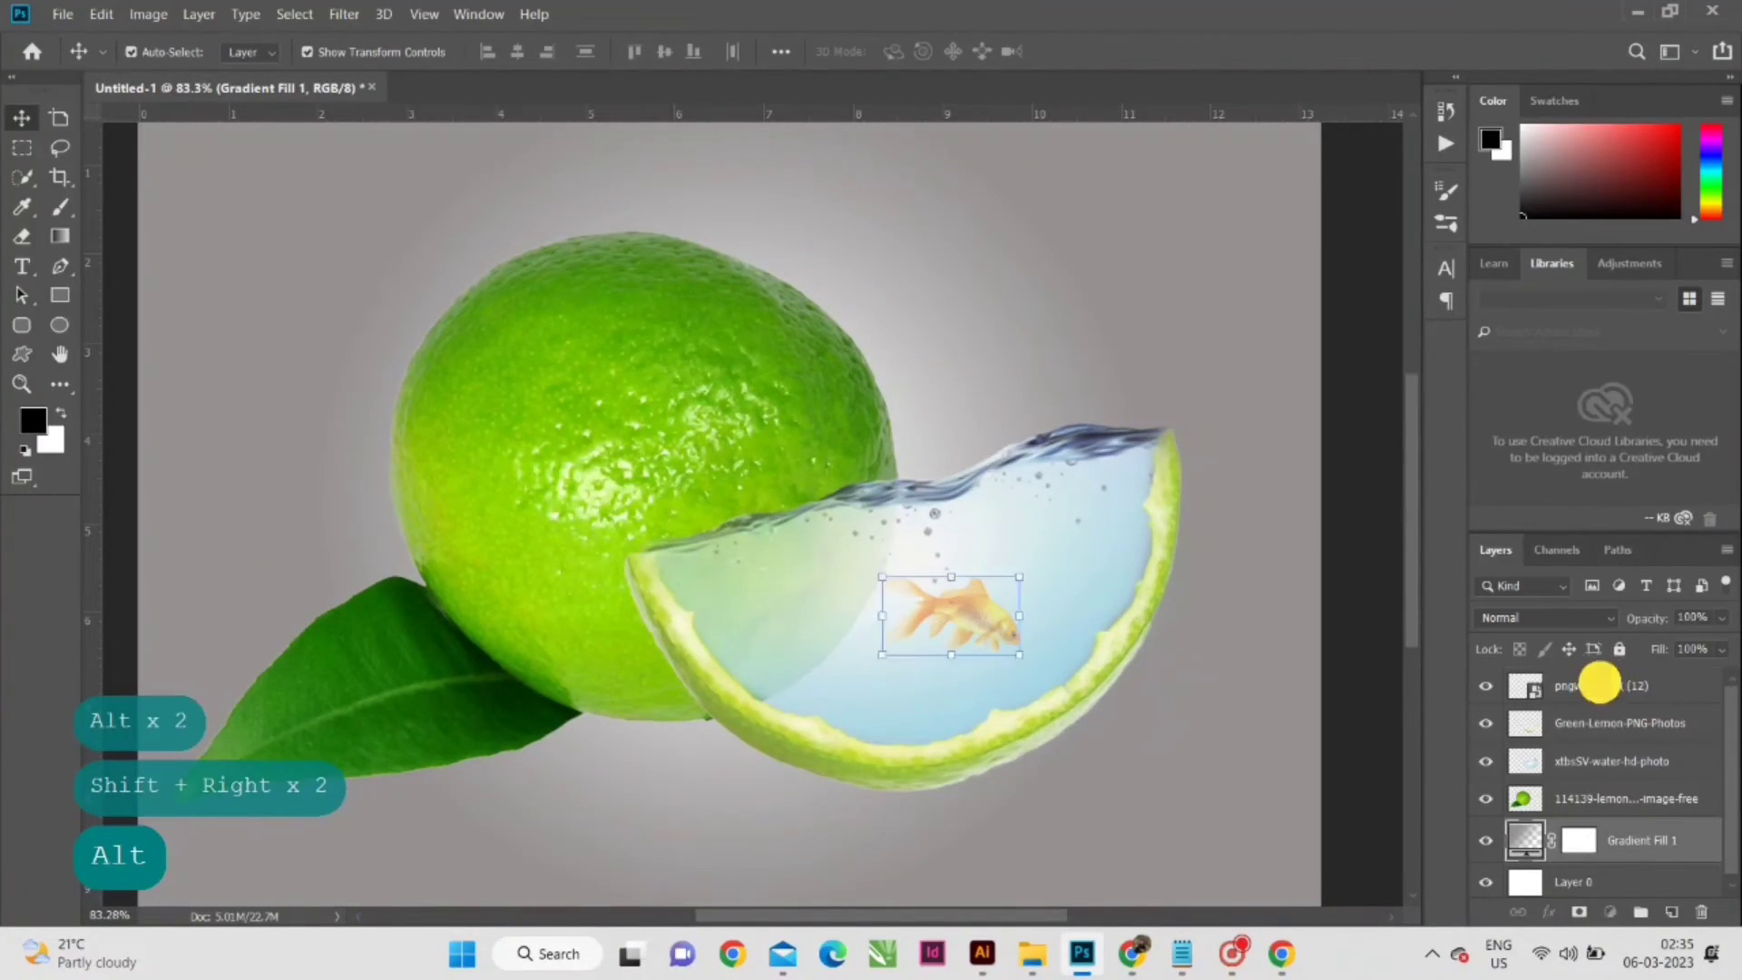
click(1671, 912)
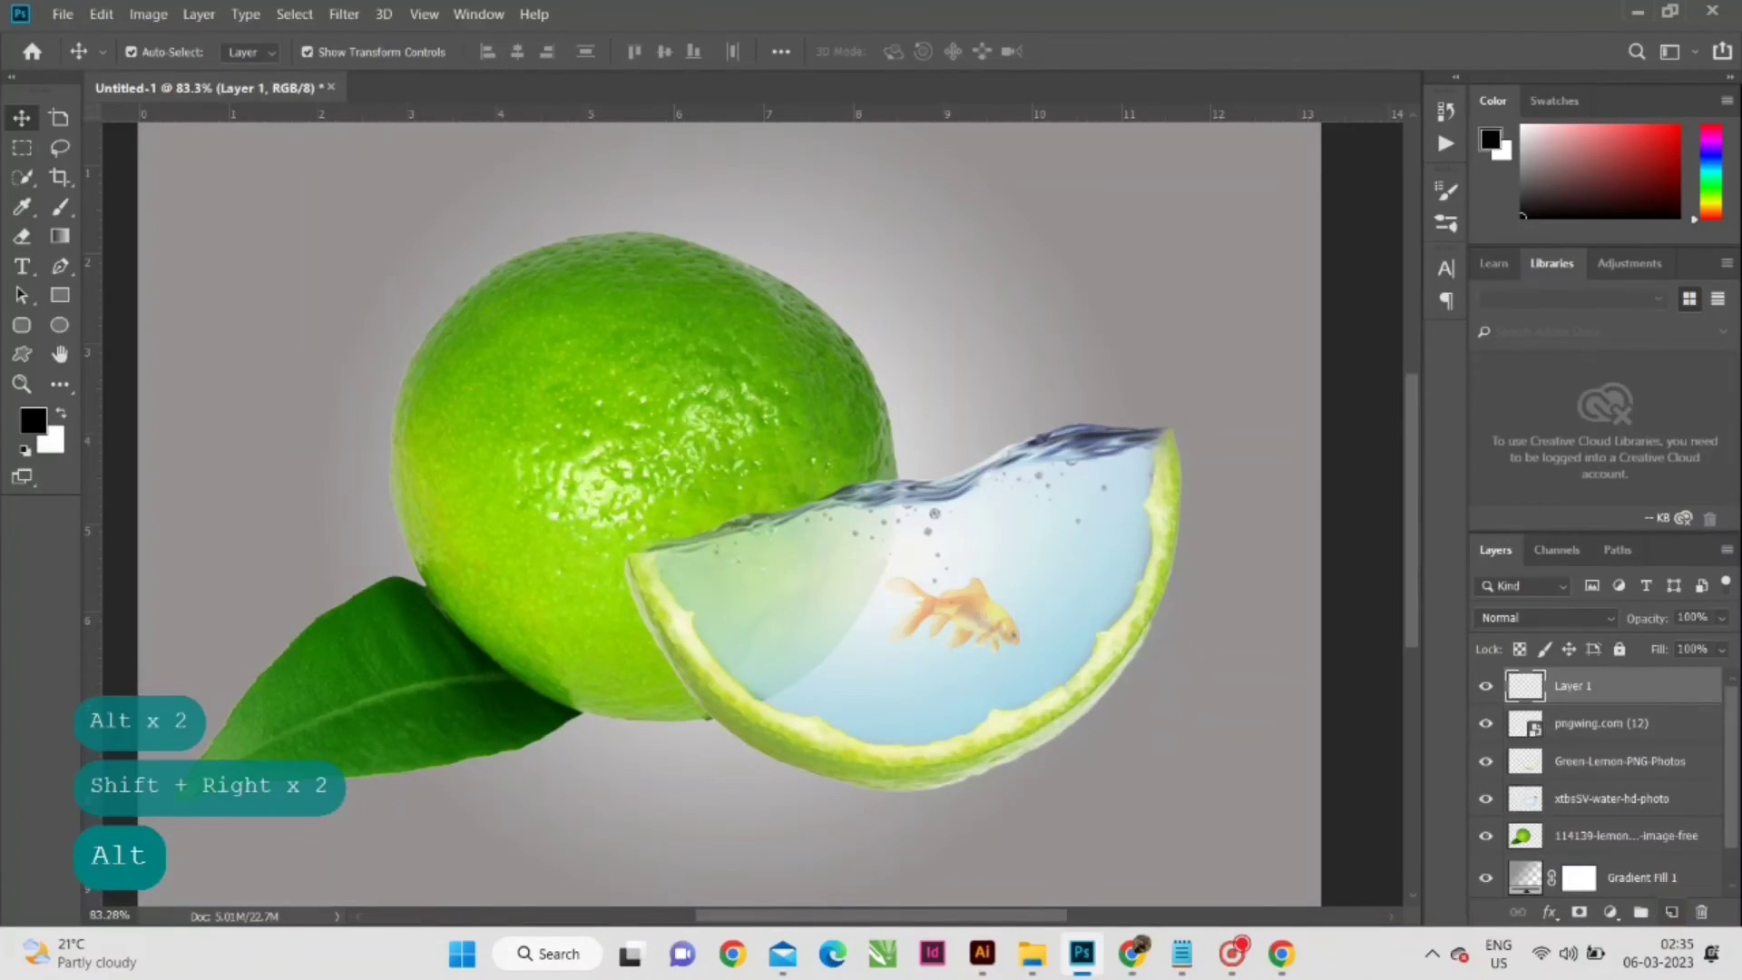
key(b)
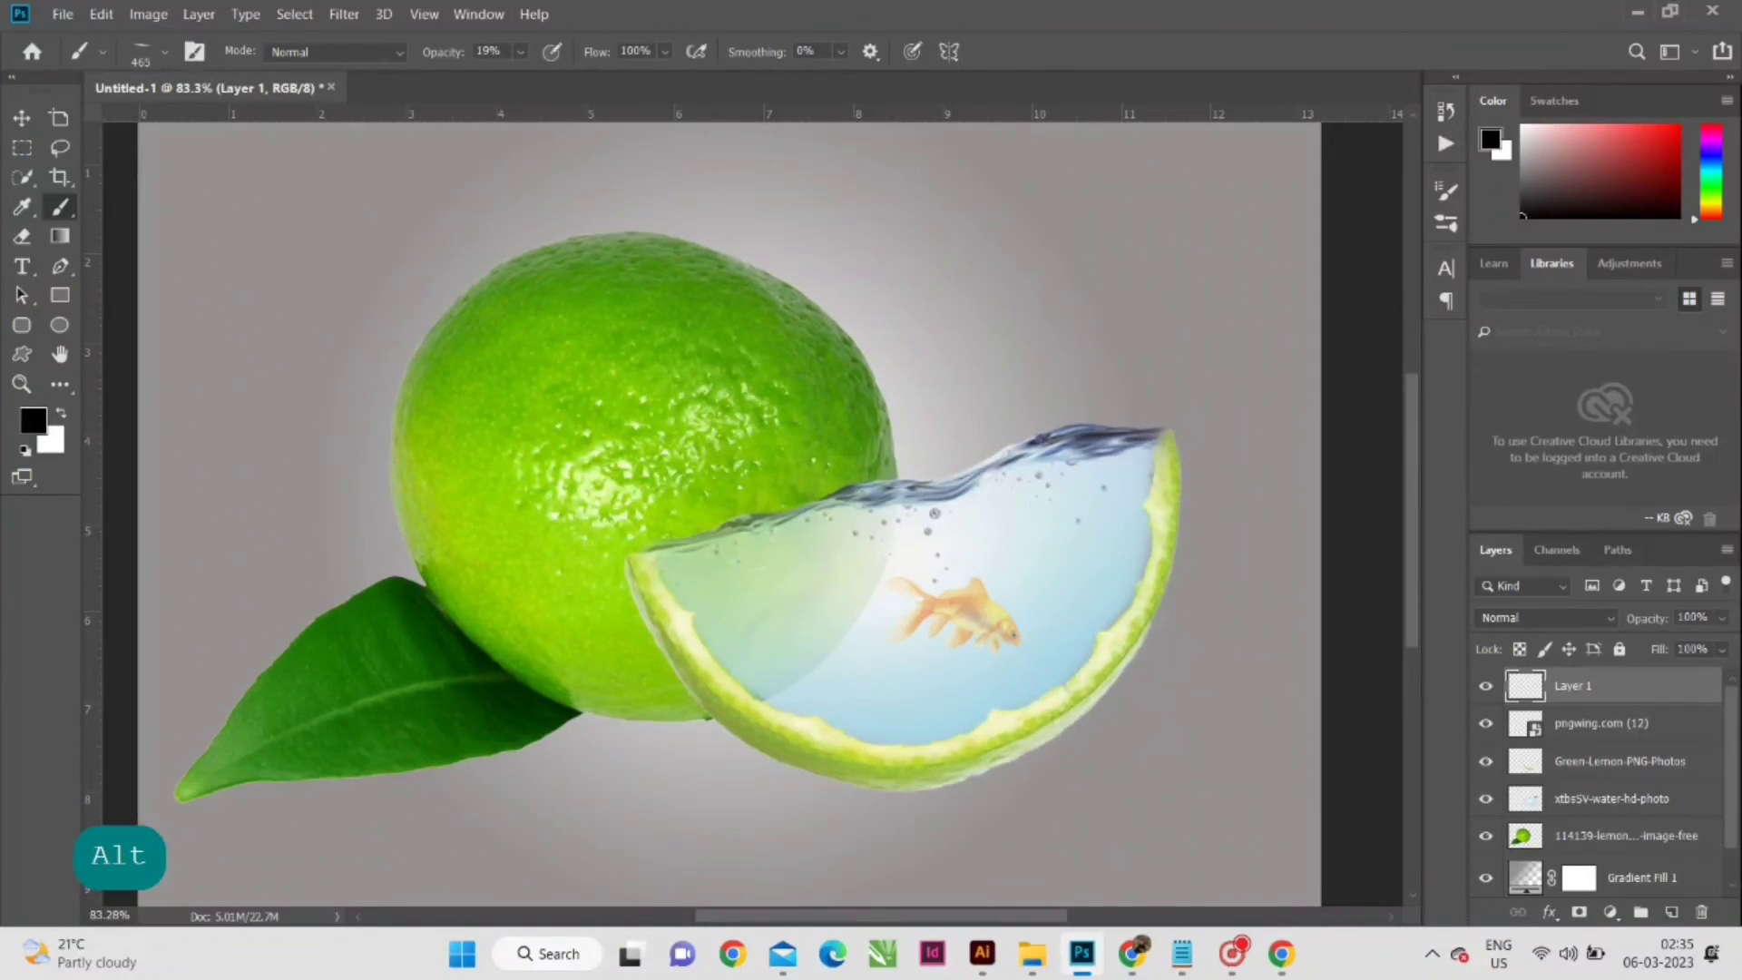
- Set the brush to 504 px with a 2° angle and paint a thin, soft black shadow directly beneath the whole lemon
click(194, 51)
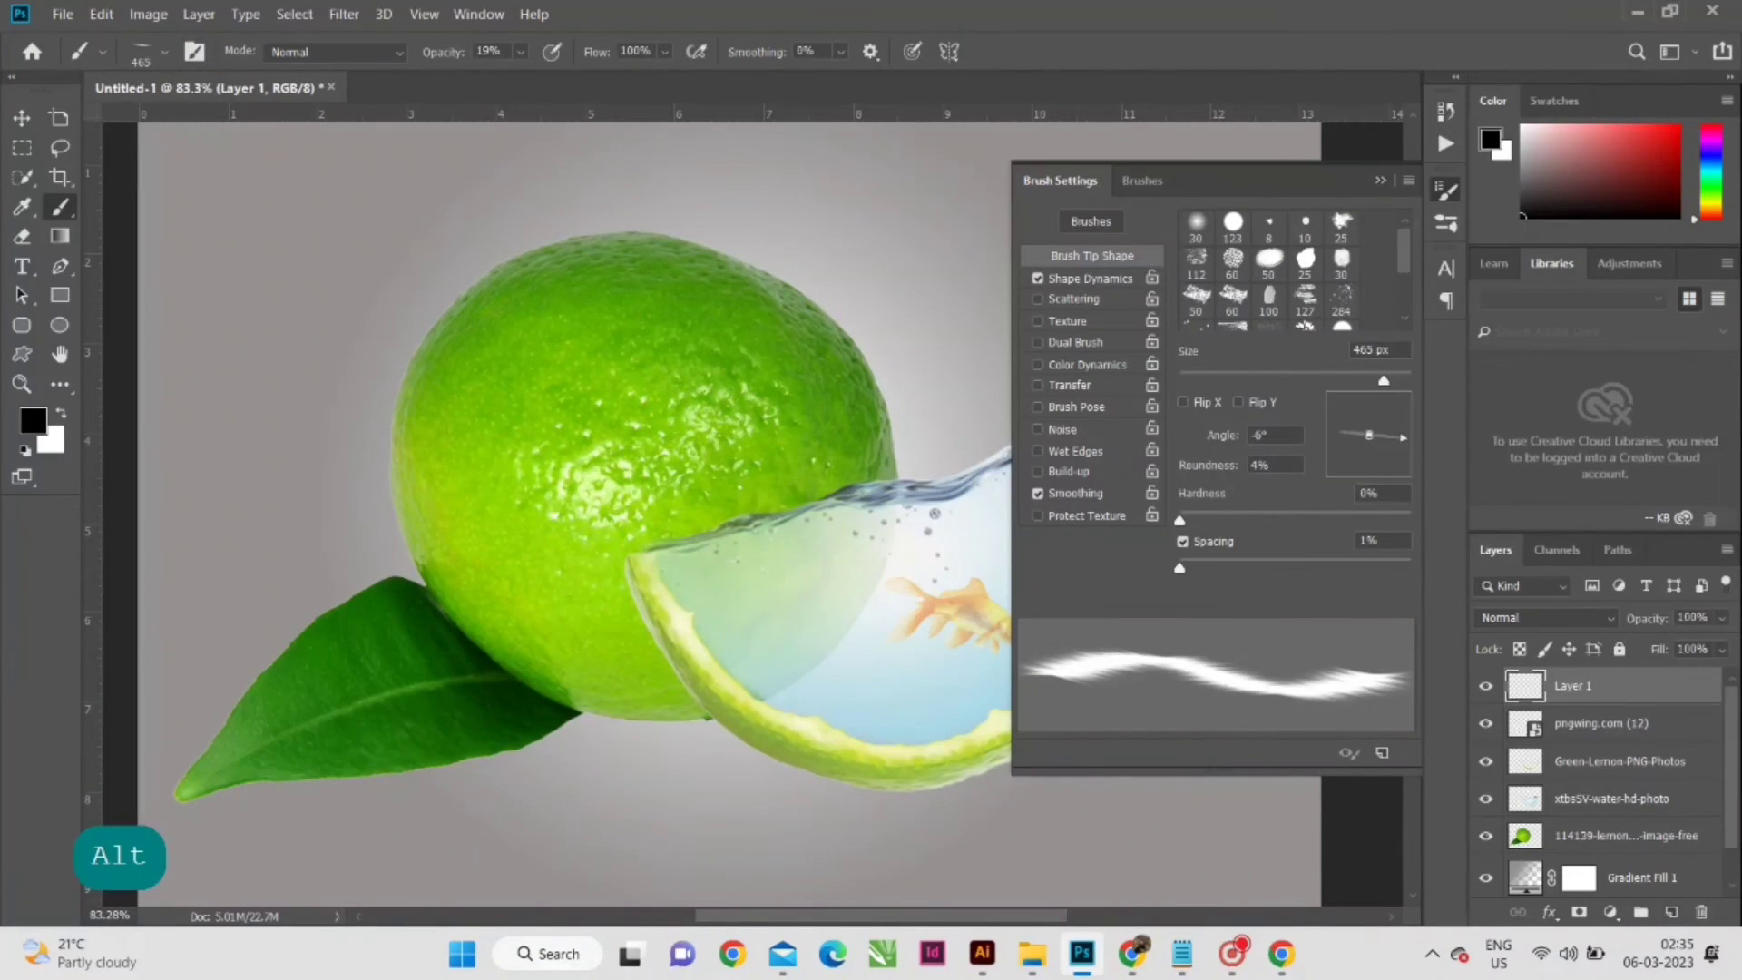
drag(1384, 379, 1388, 379)
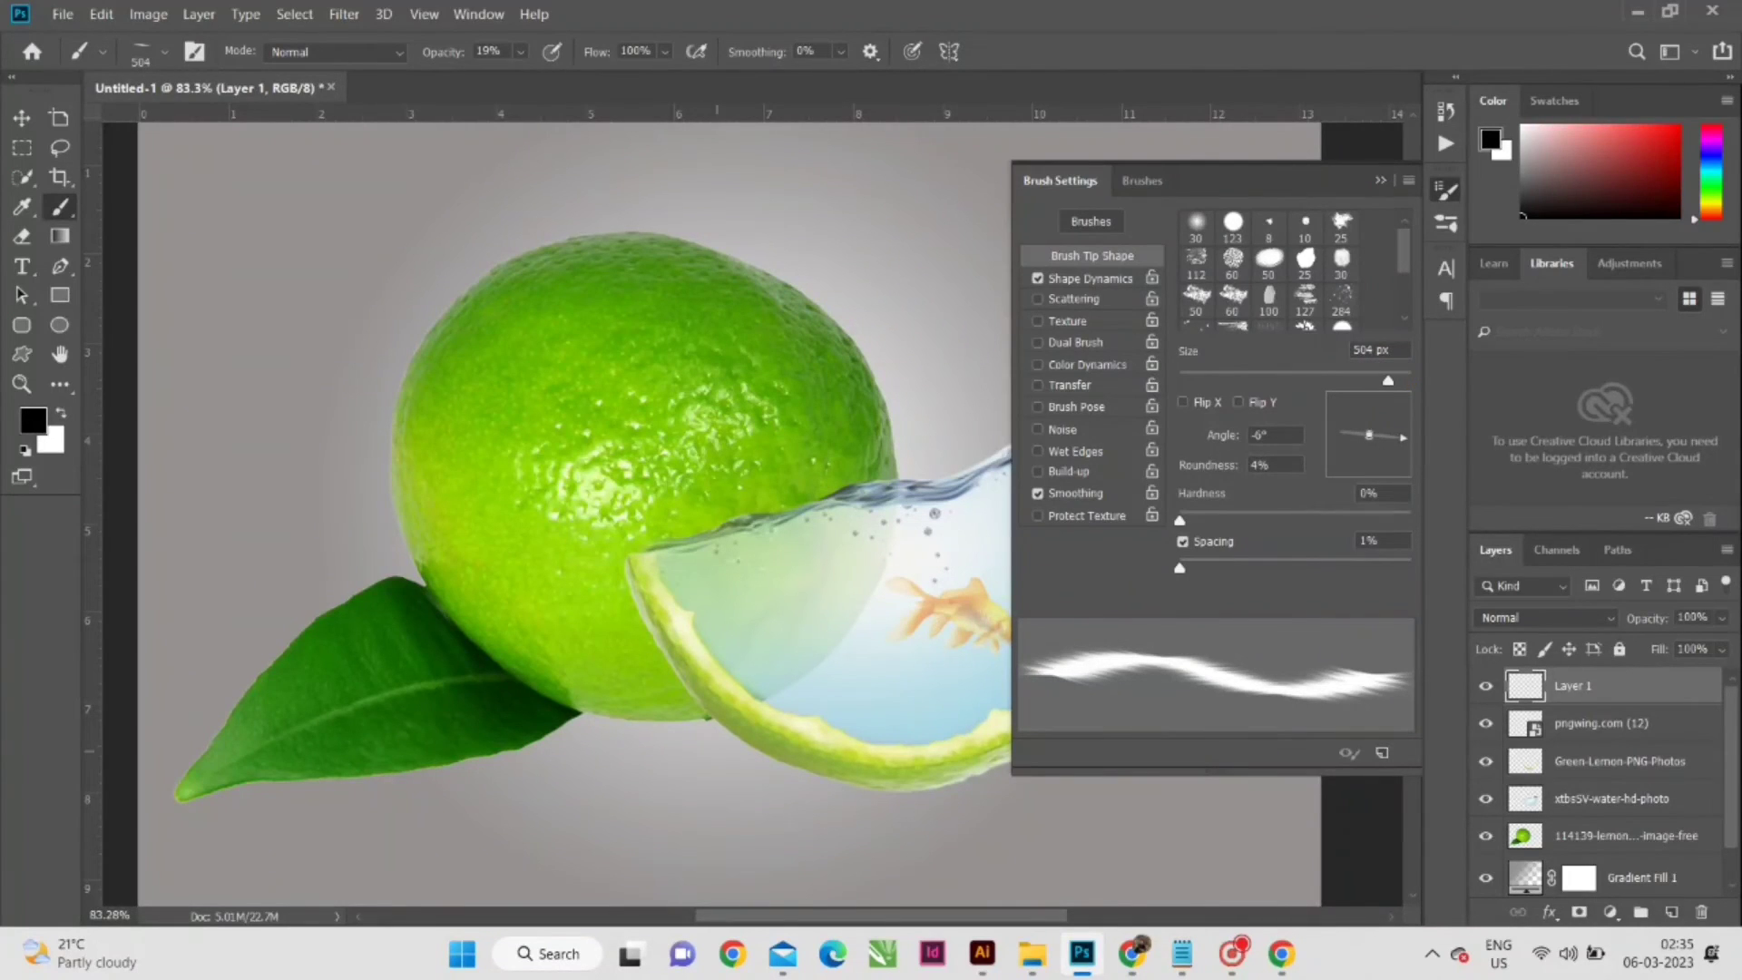
click(1406, 438)
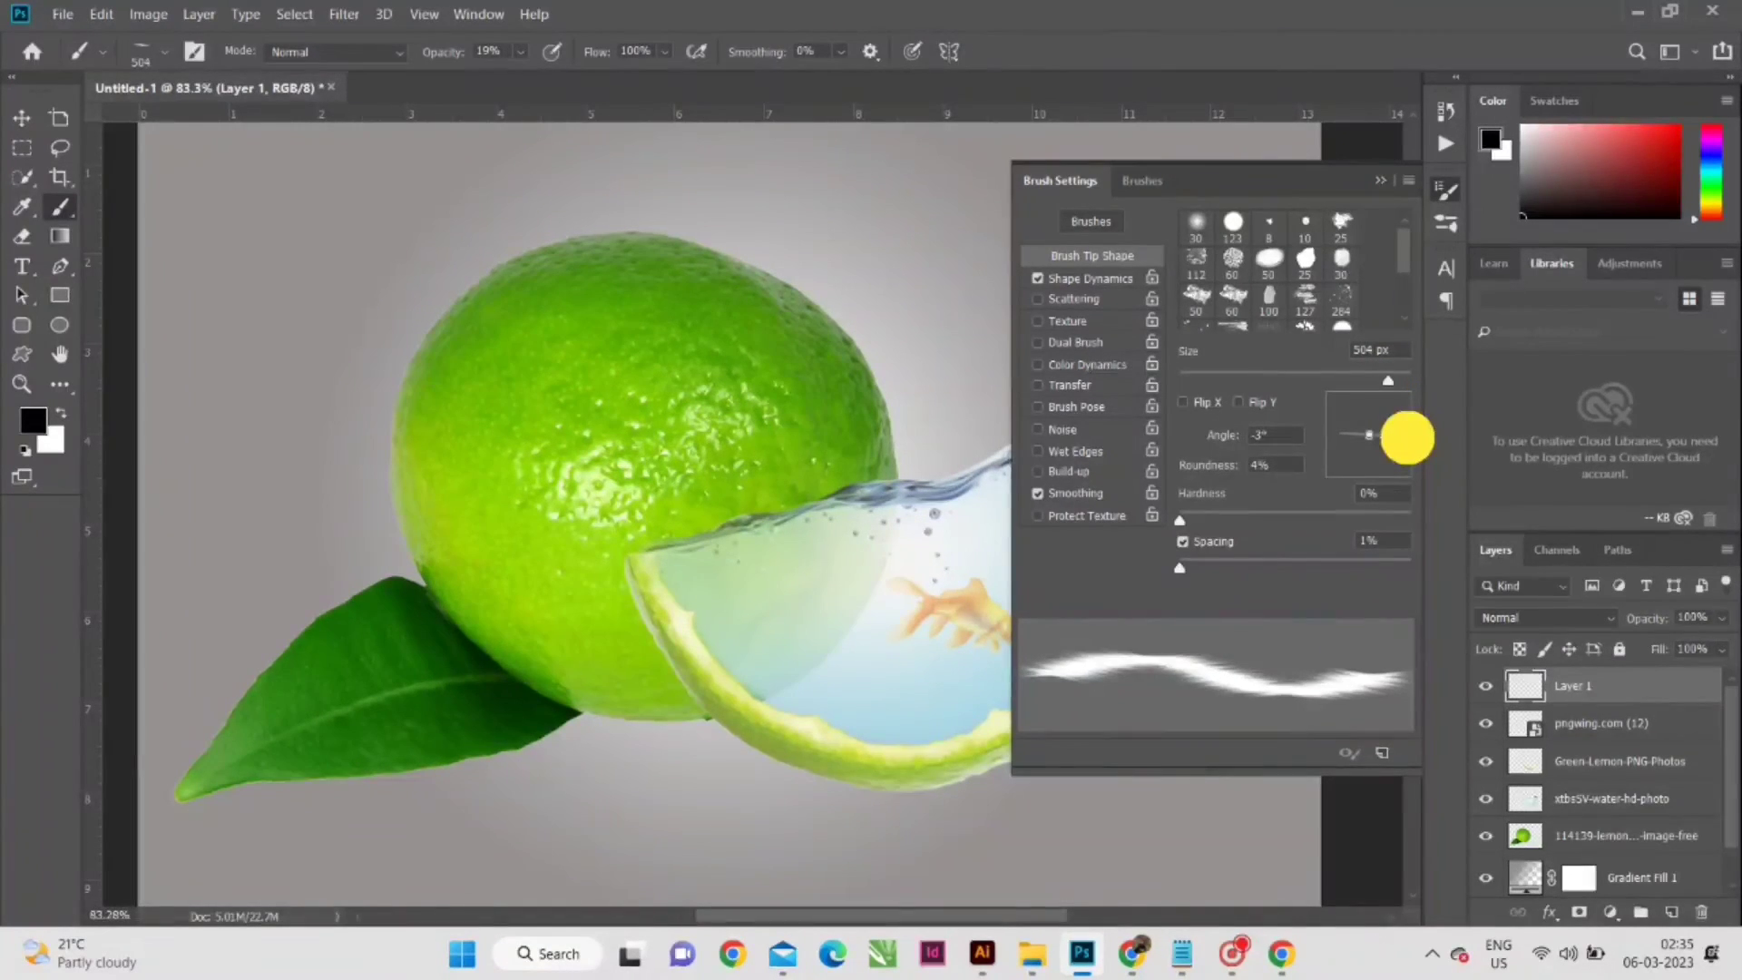
drag(1406, 438, 1406, 438)
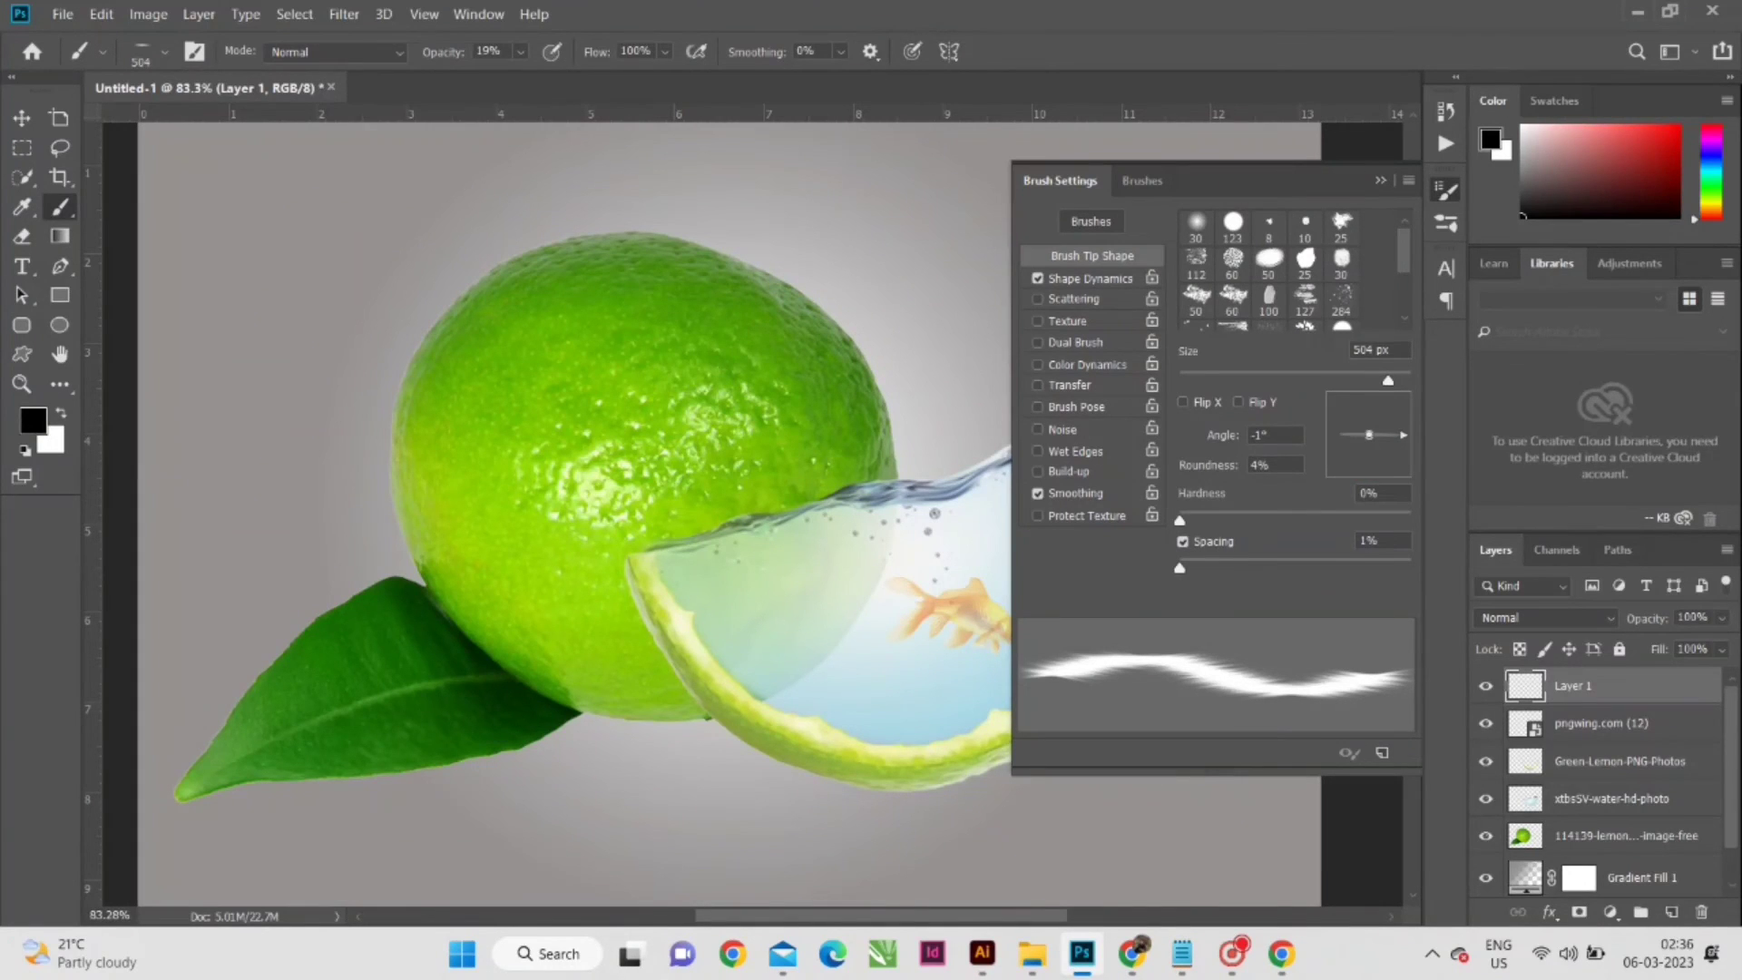
click(1409, 435)
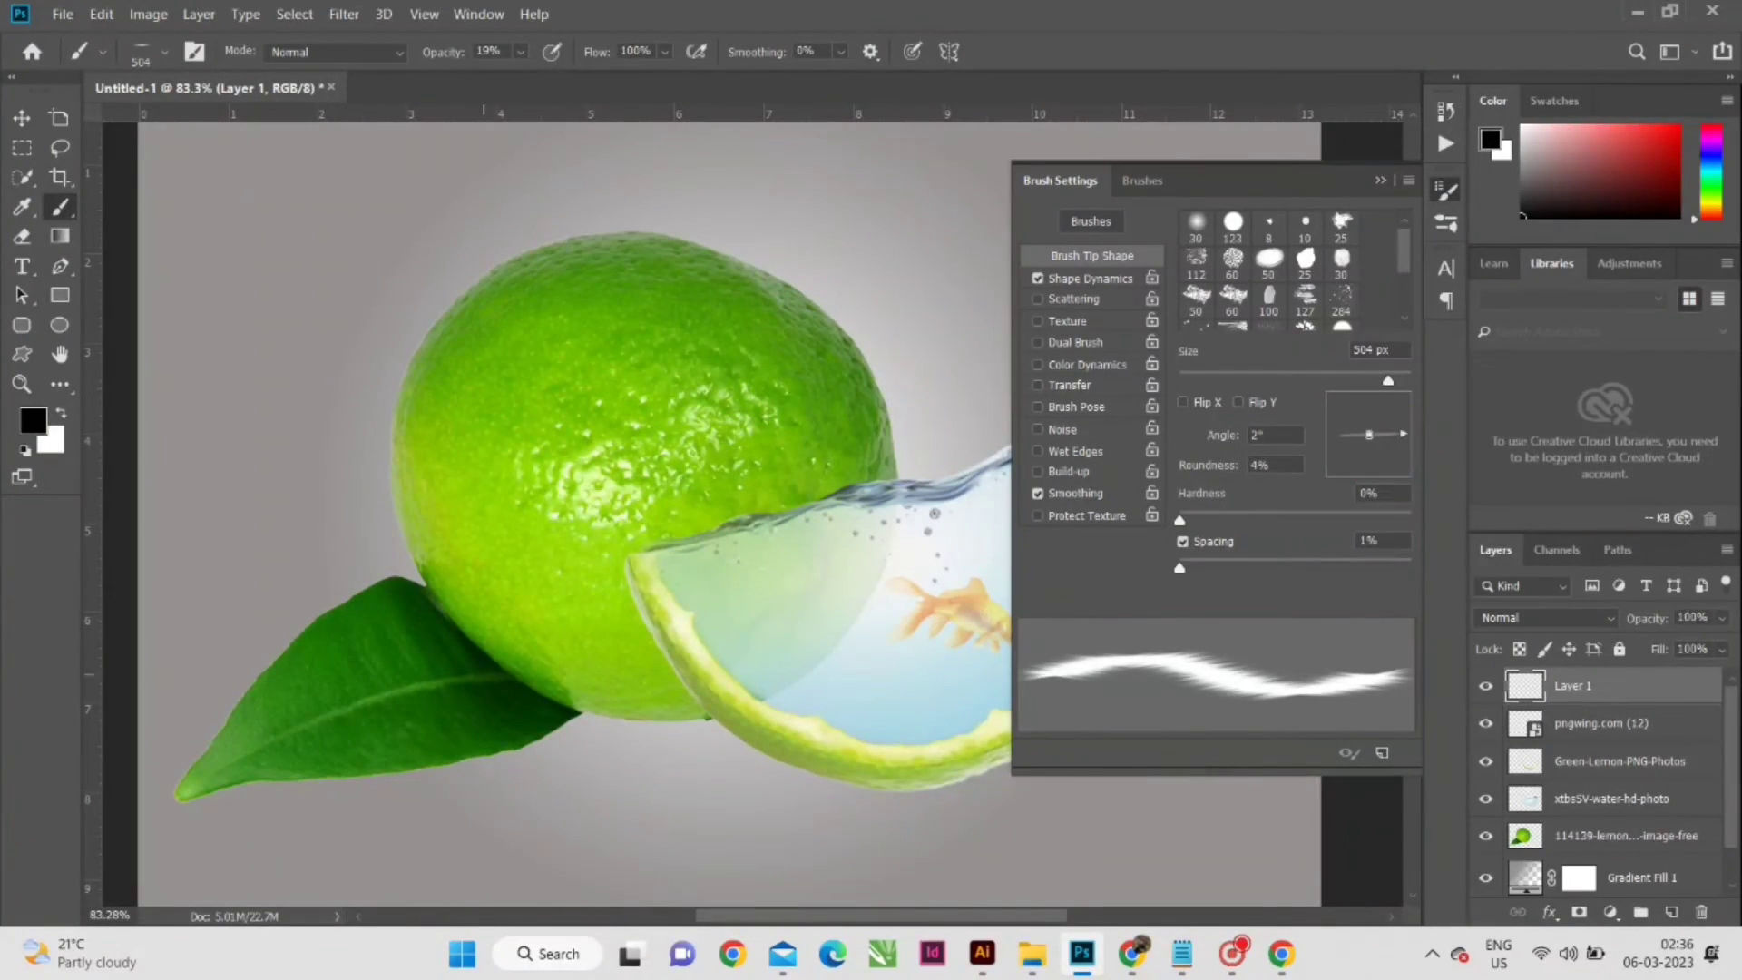
click(645, 726)
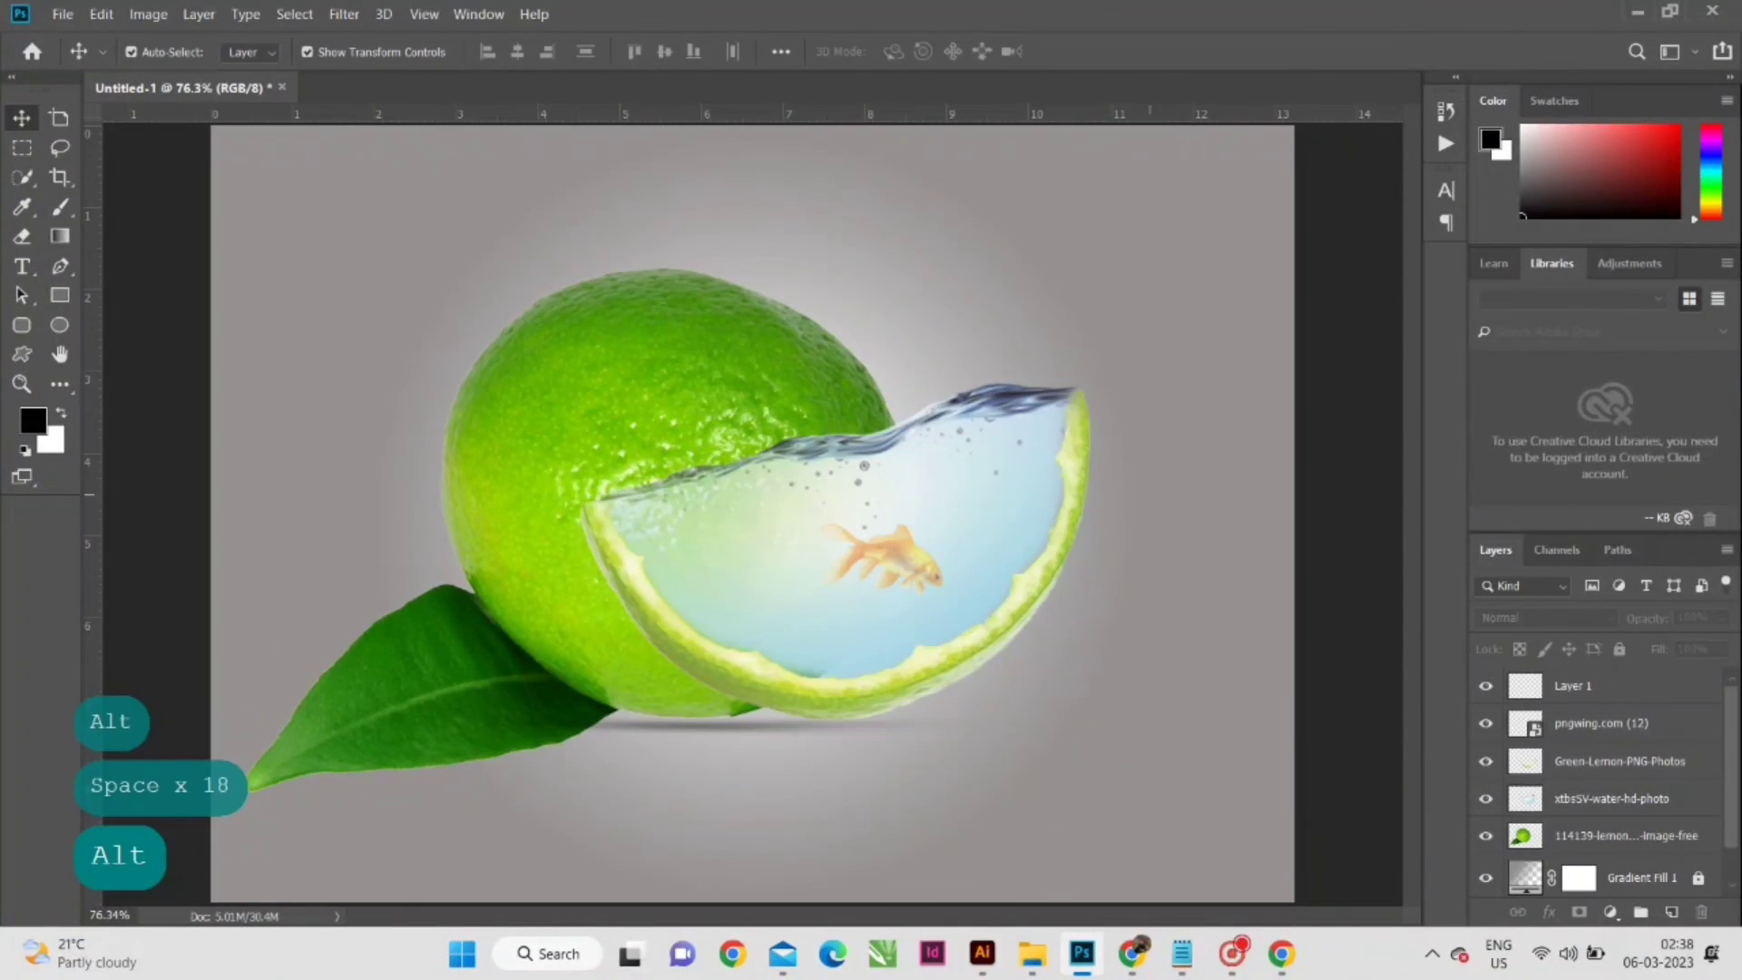
- Examine the composite up close and as a whole, checking the ground shadow, the slice's edges, the water and the goldfish
scroll(753, 508, down, 3)
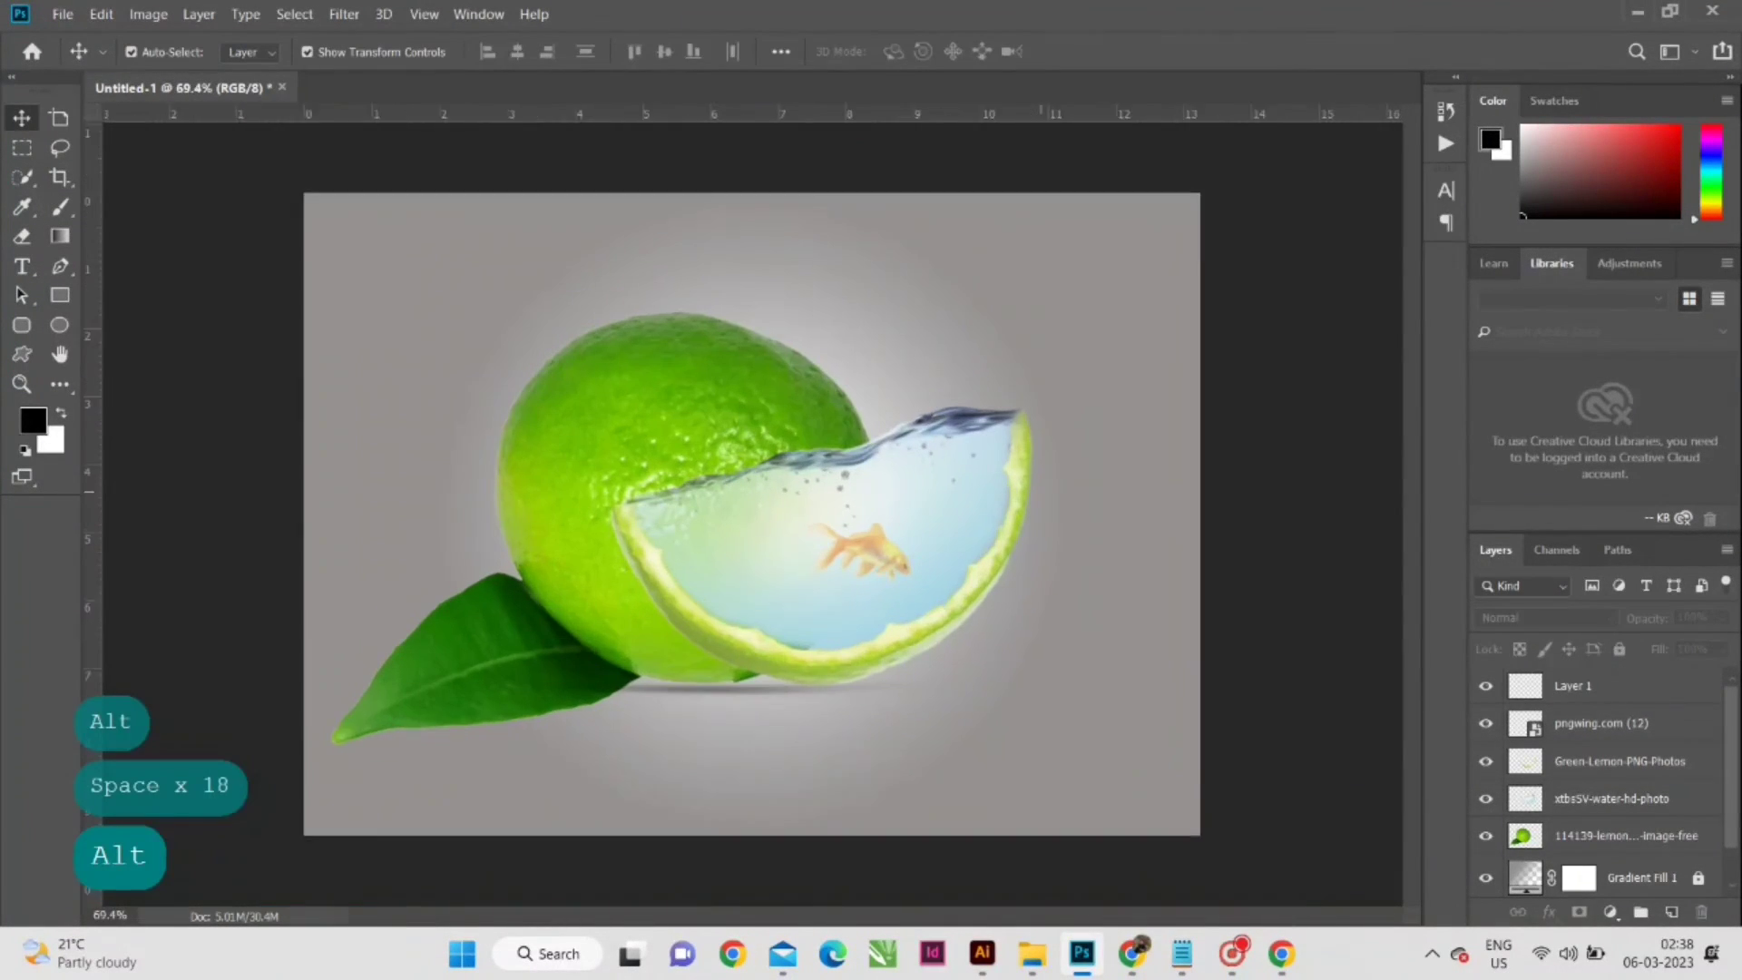
scroll(753, 508, up, 5)
scroll(753, 508, down, 3)
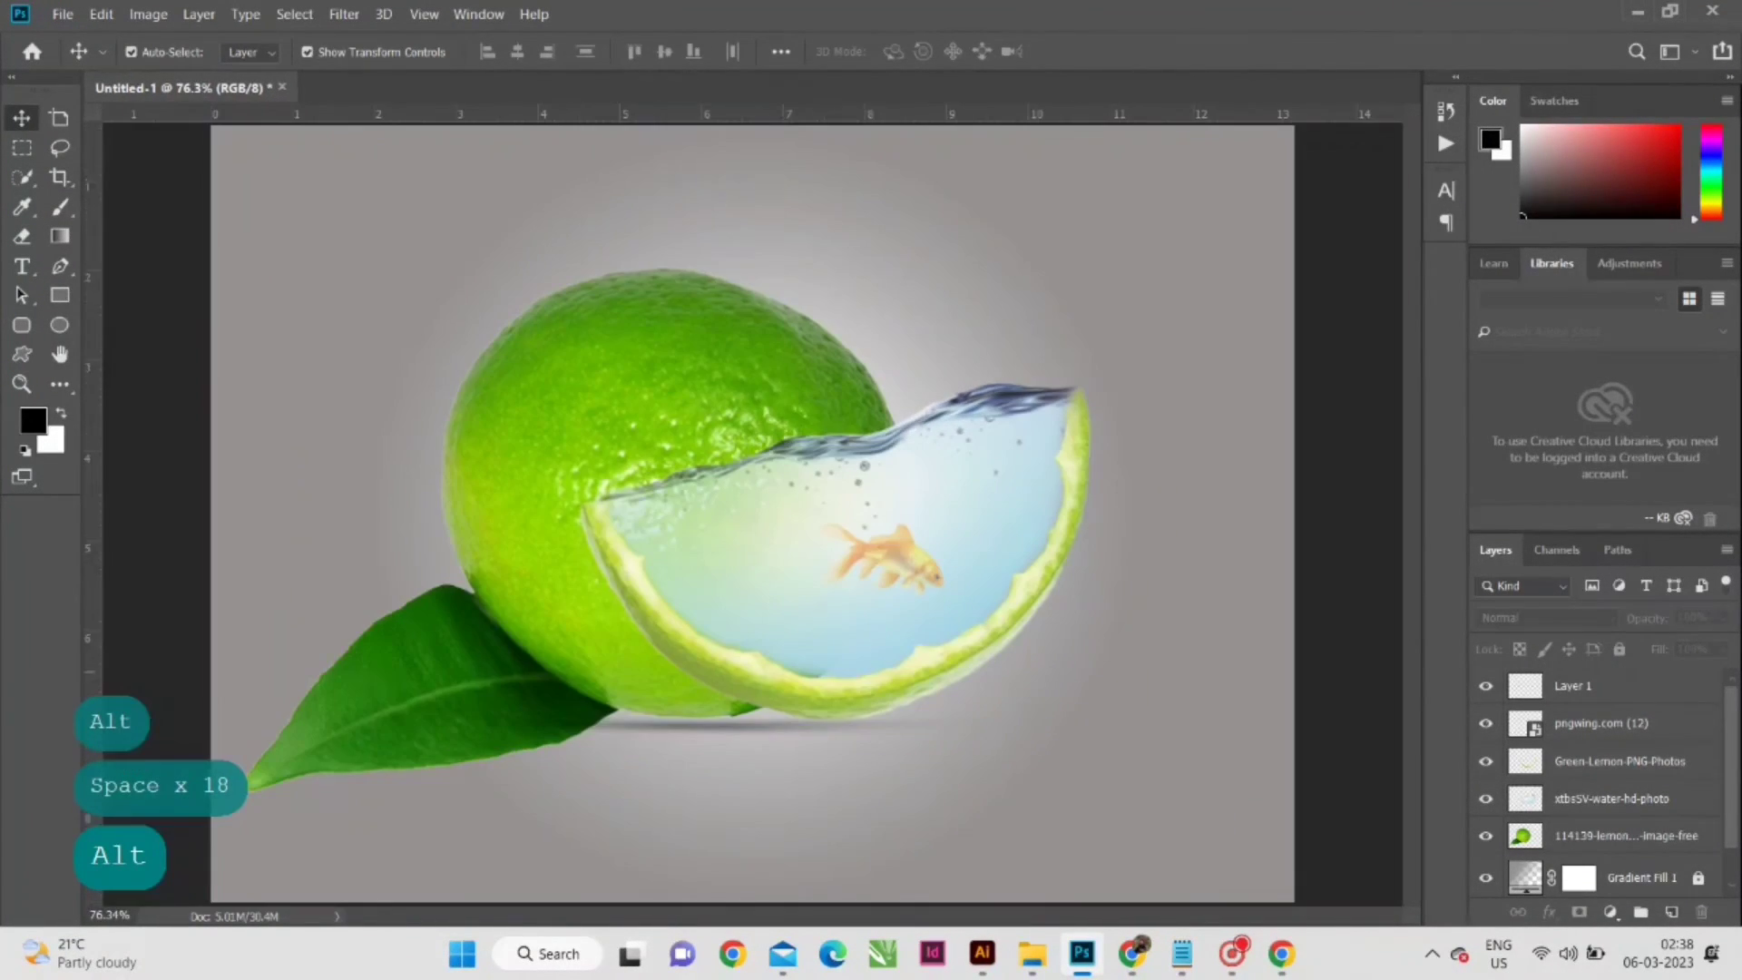
scroll(918, 442, up, 2)
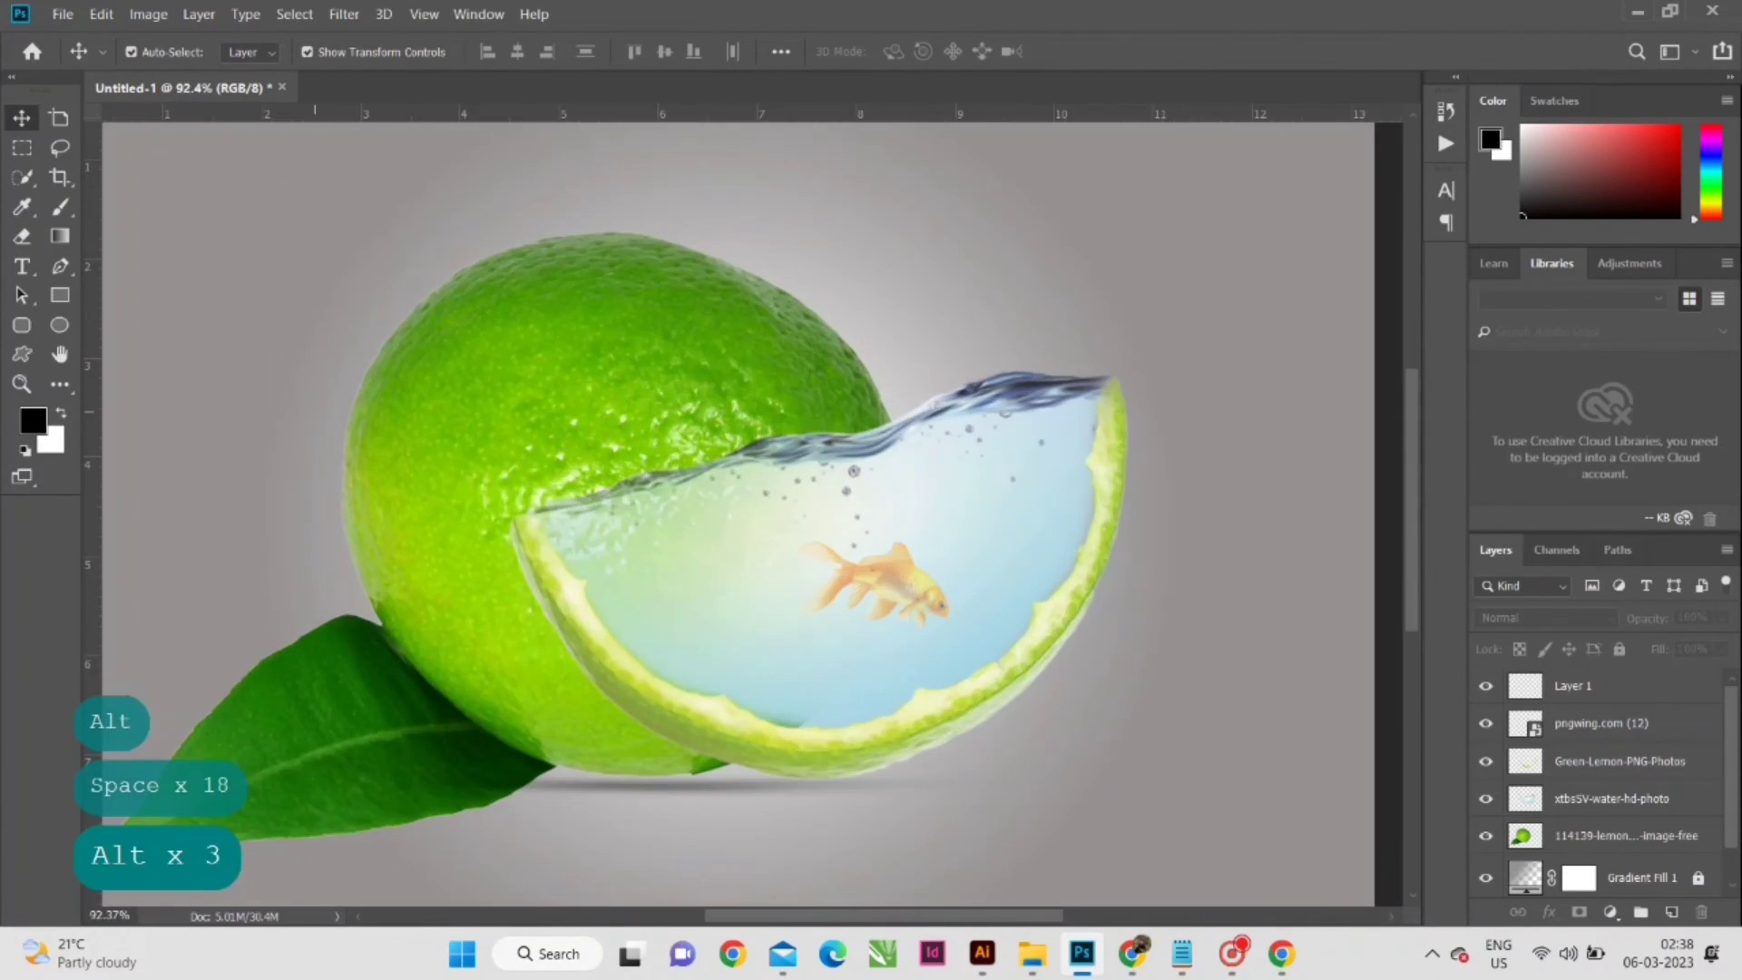
key(space)
mouse_move(418, 469)
mouse_down()
mouse_move(505, 467)
mouse_move(434, 472)
mouse_up()
scroll(532, 632, down, 1)
scroll(552, 594, up, 3)
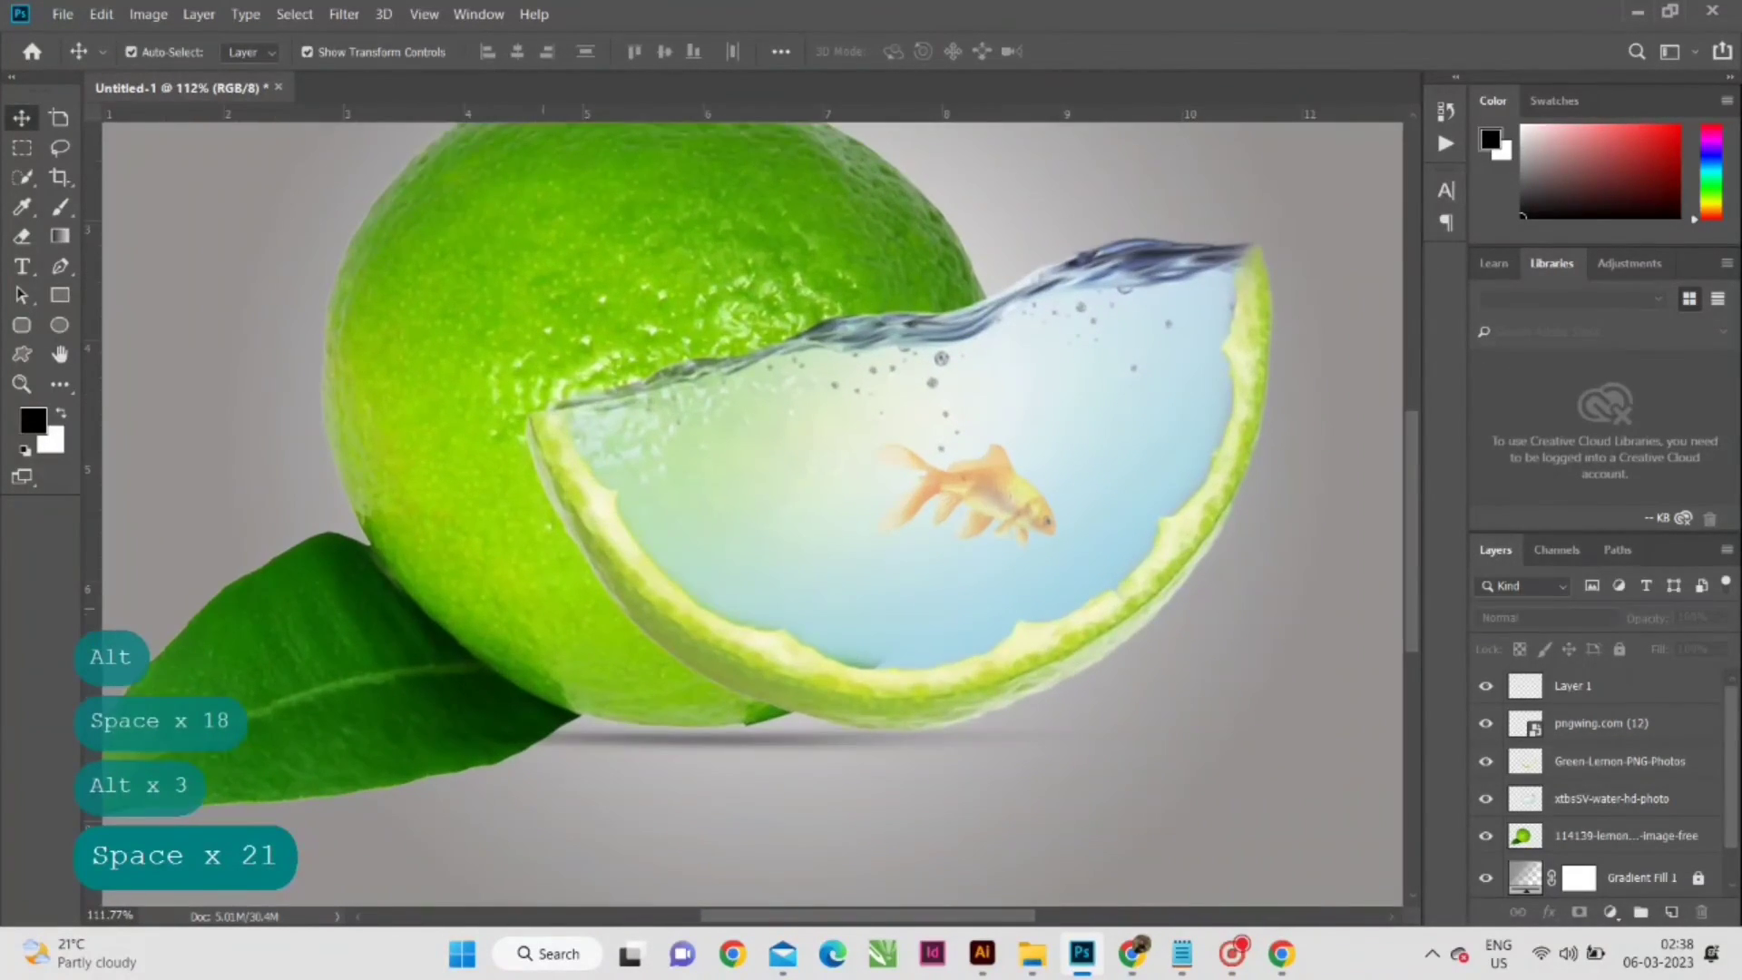
scroll(581, 589, down, 4)
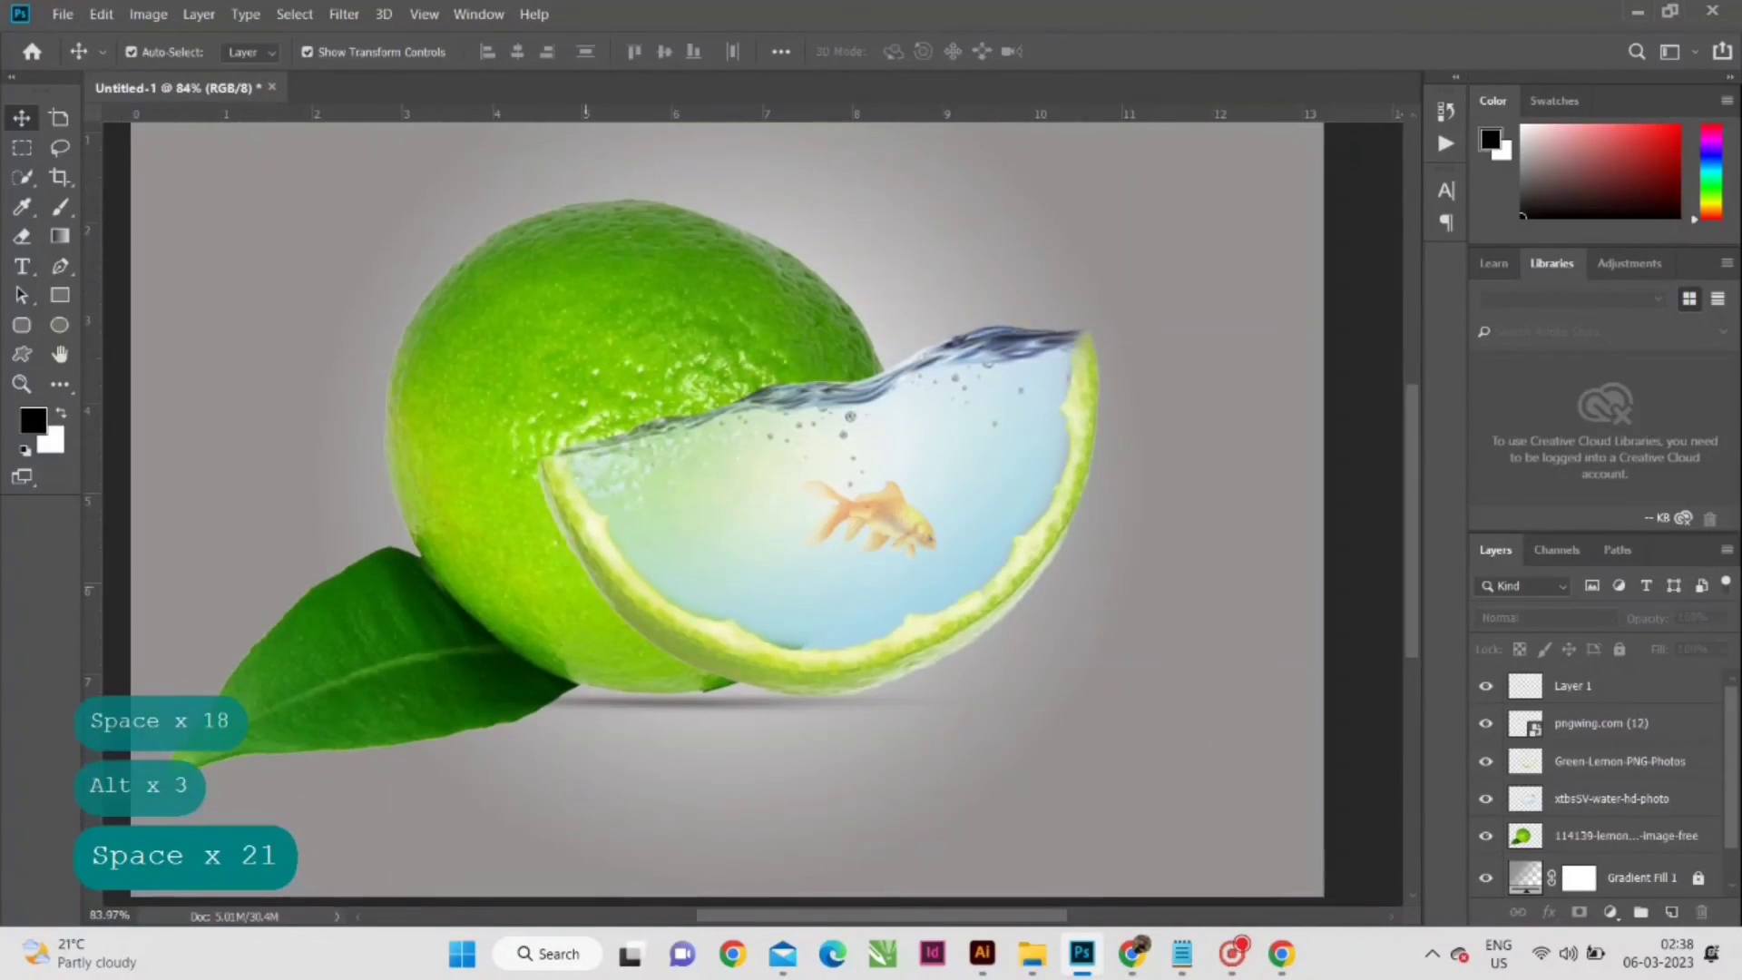
scroll(680, 592, up, 1)
scroll(682, 626, up, 1)
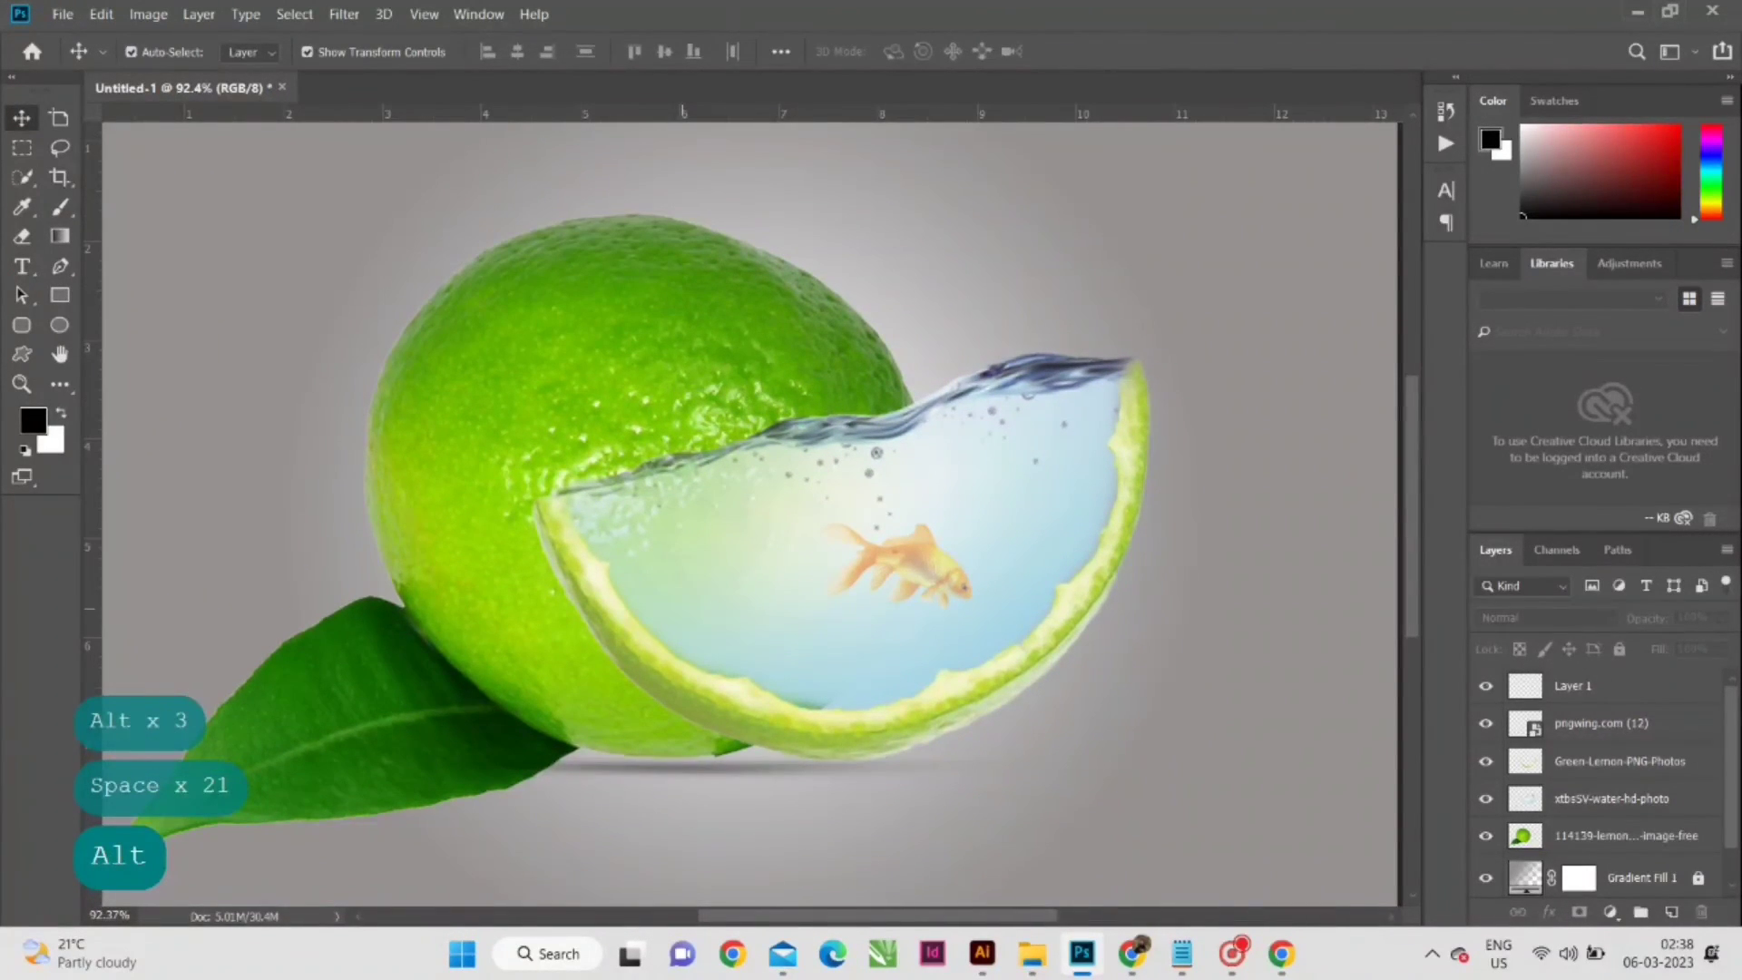
scroll(751, 523, up, 1)
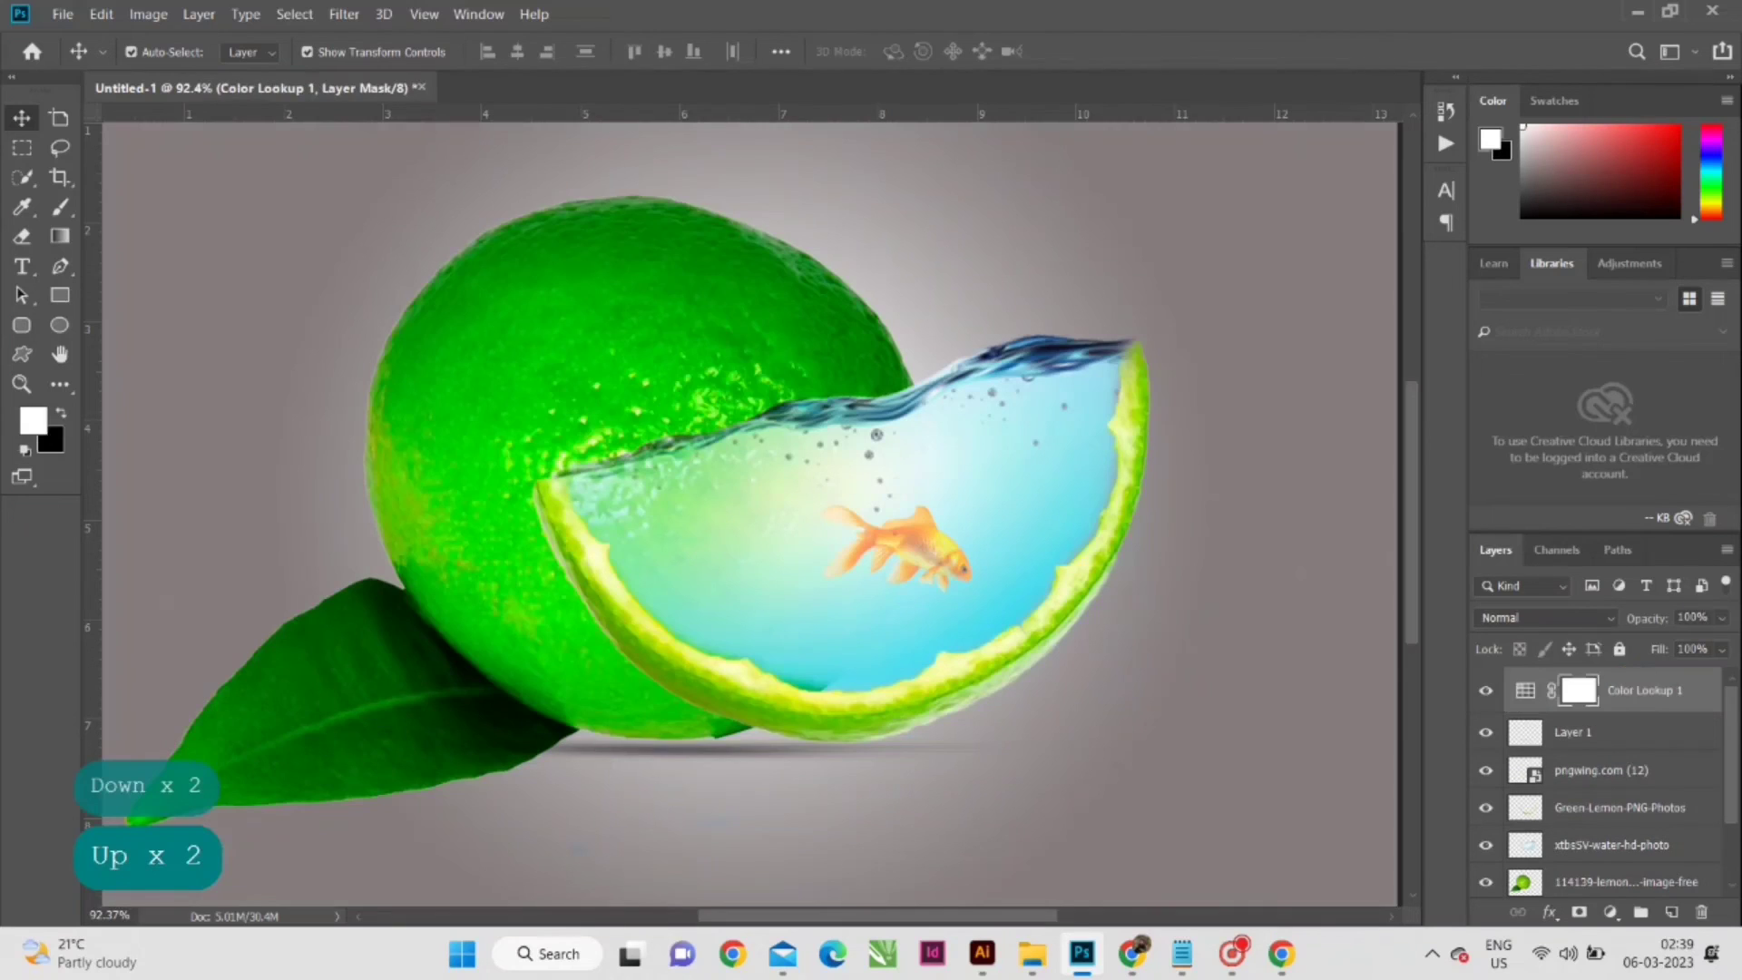
- Lower the Color Lookup adjustment layer's opacity to 52% and clear the layer selection
click(1722, 619)
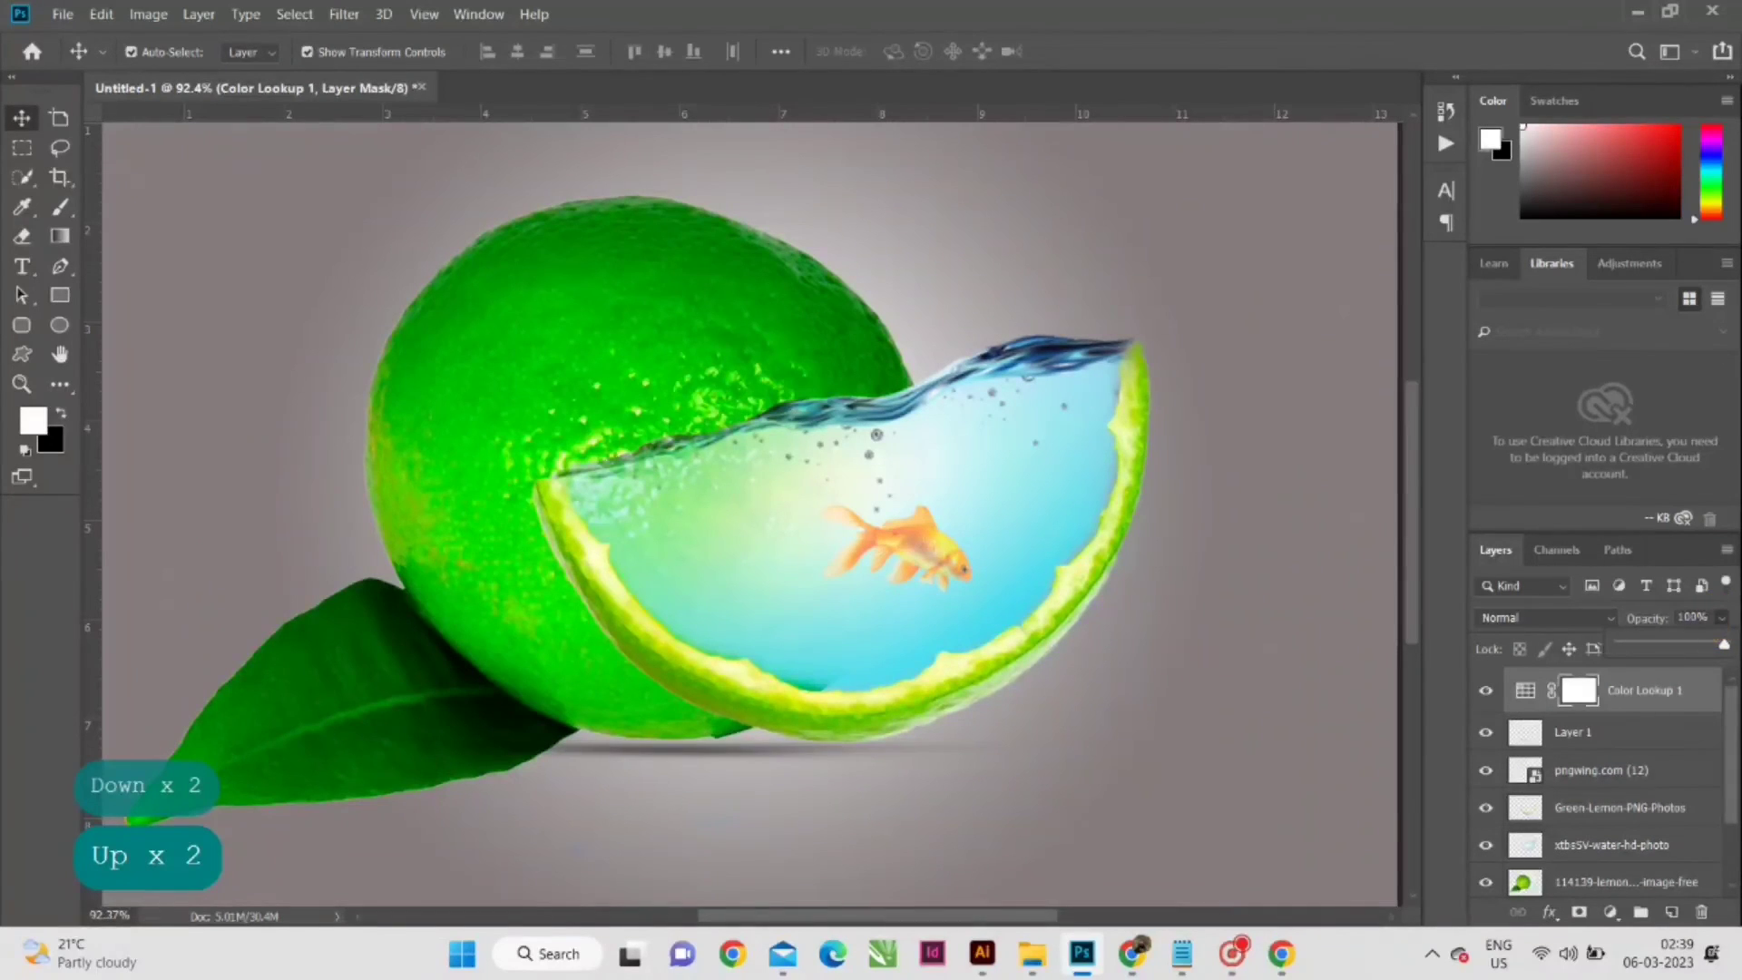
click(1651, 641)
click(1661, 640)
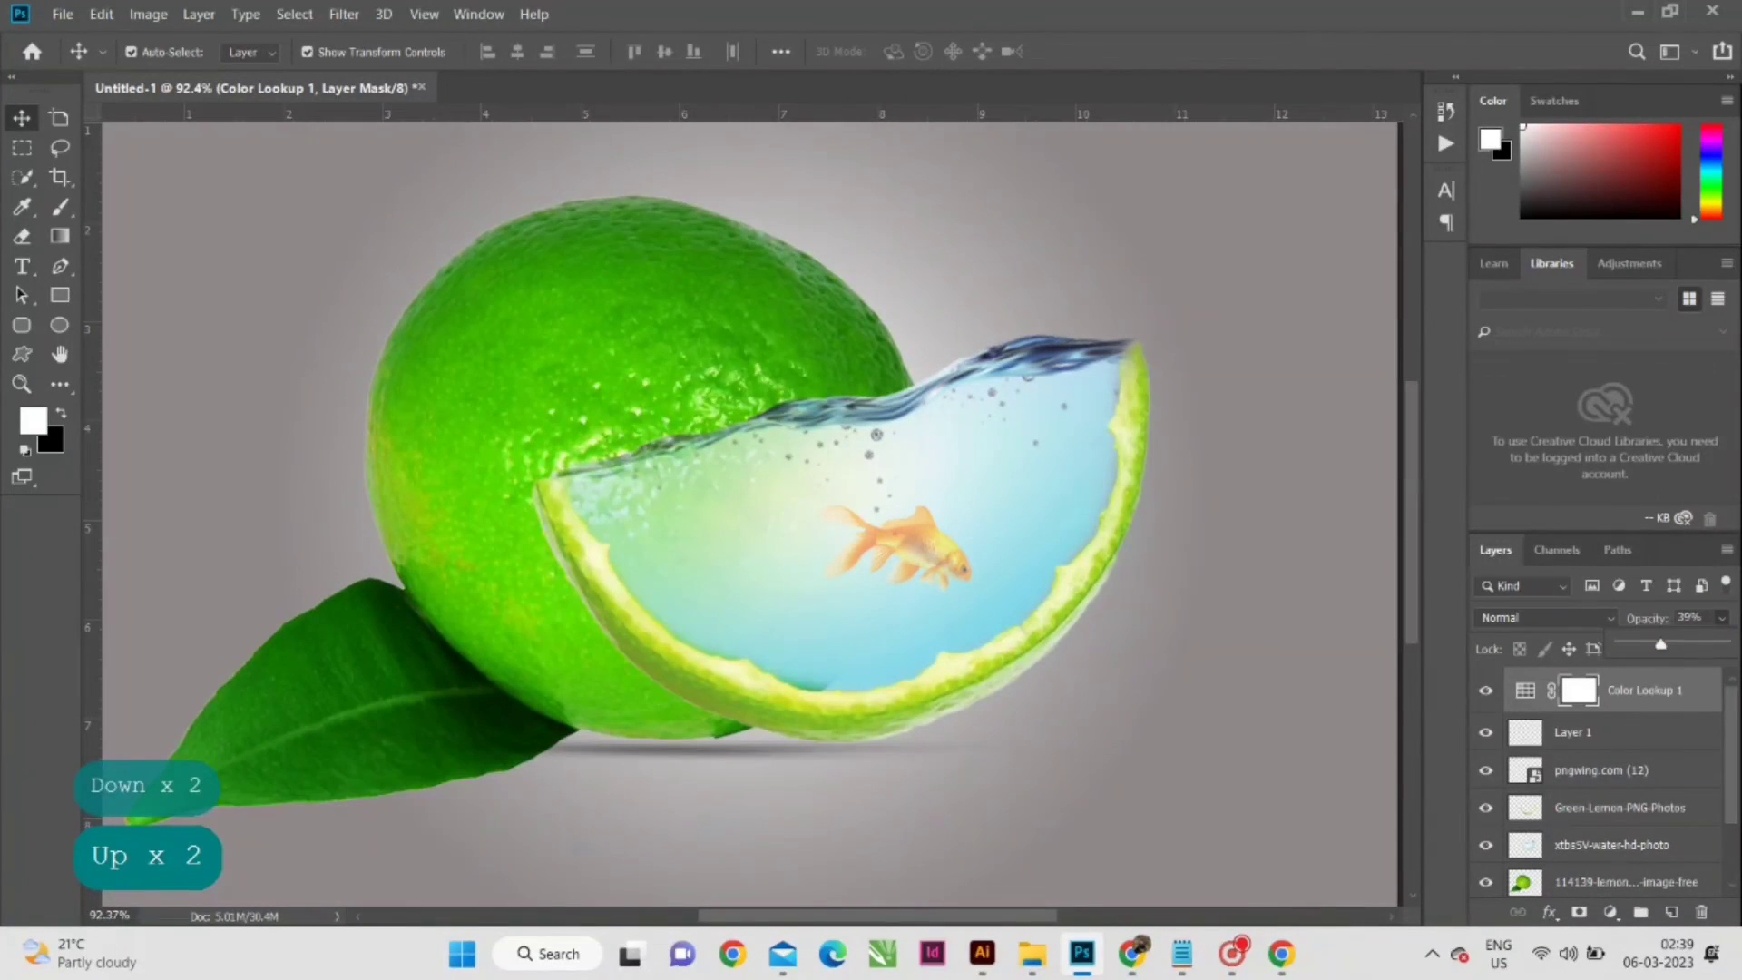
click(1668, 642)
drag(1668, 643, 1675, 643)
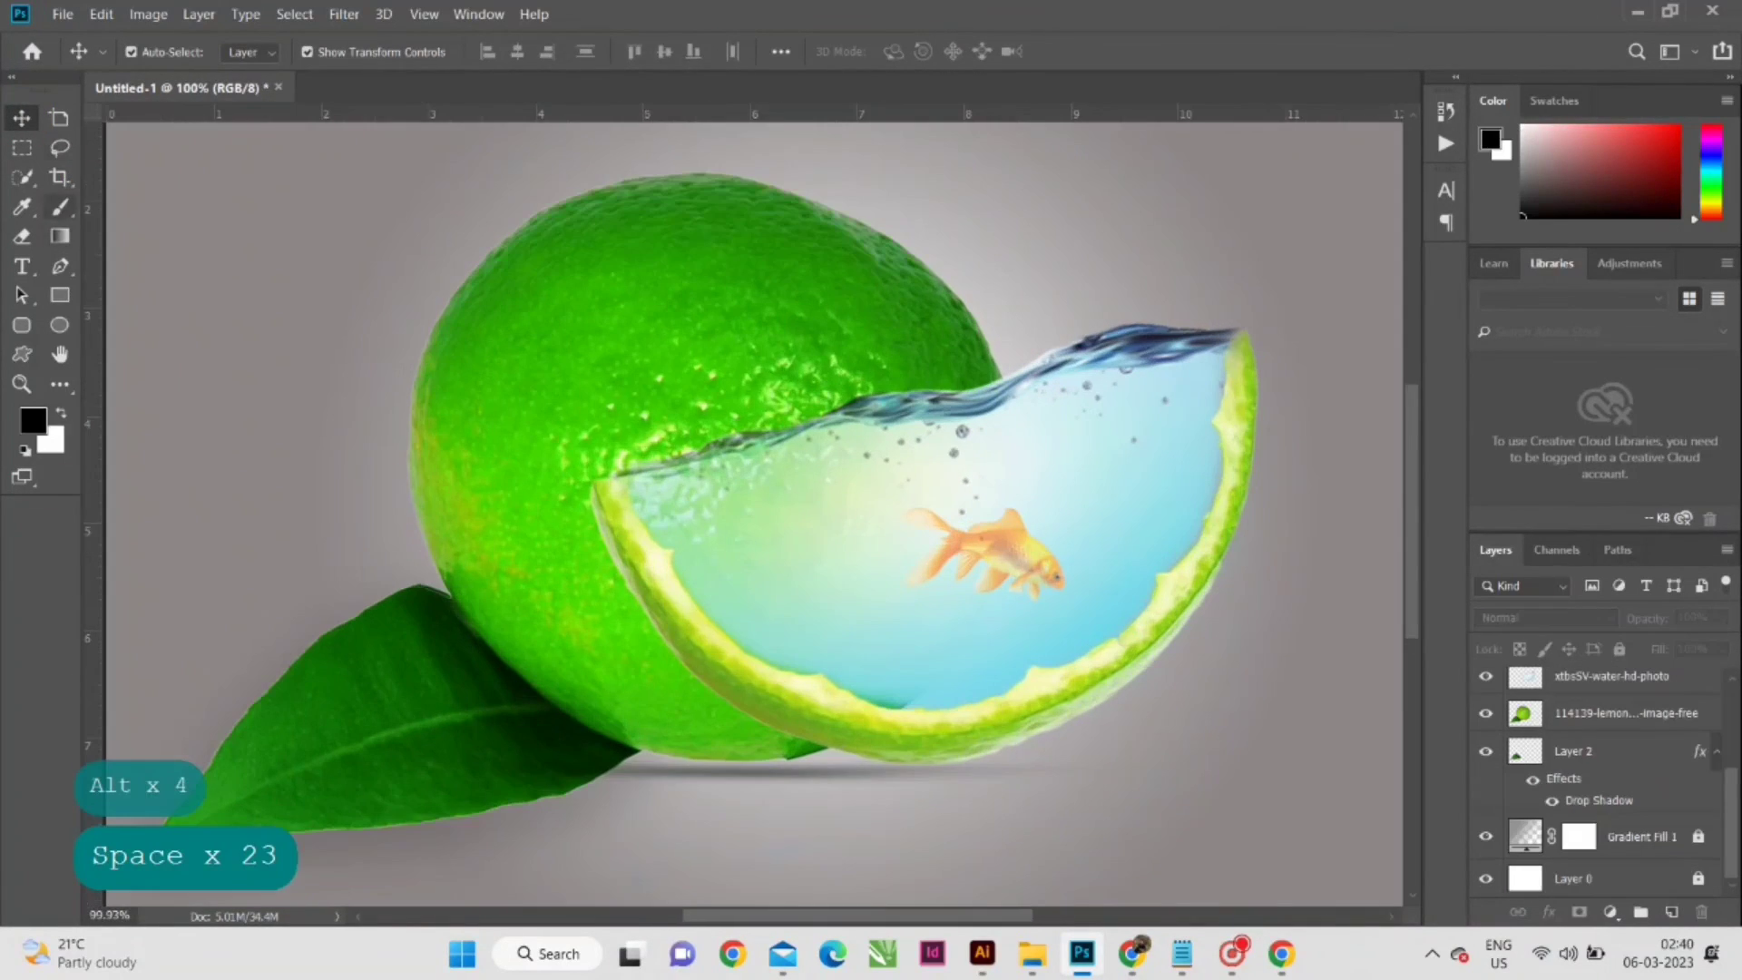
click(19, 110)
click(298, 242)
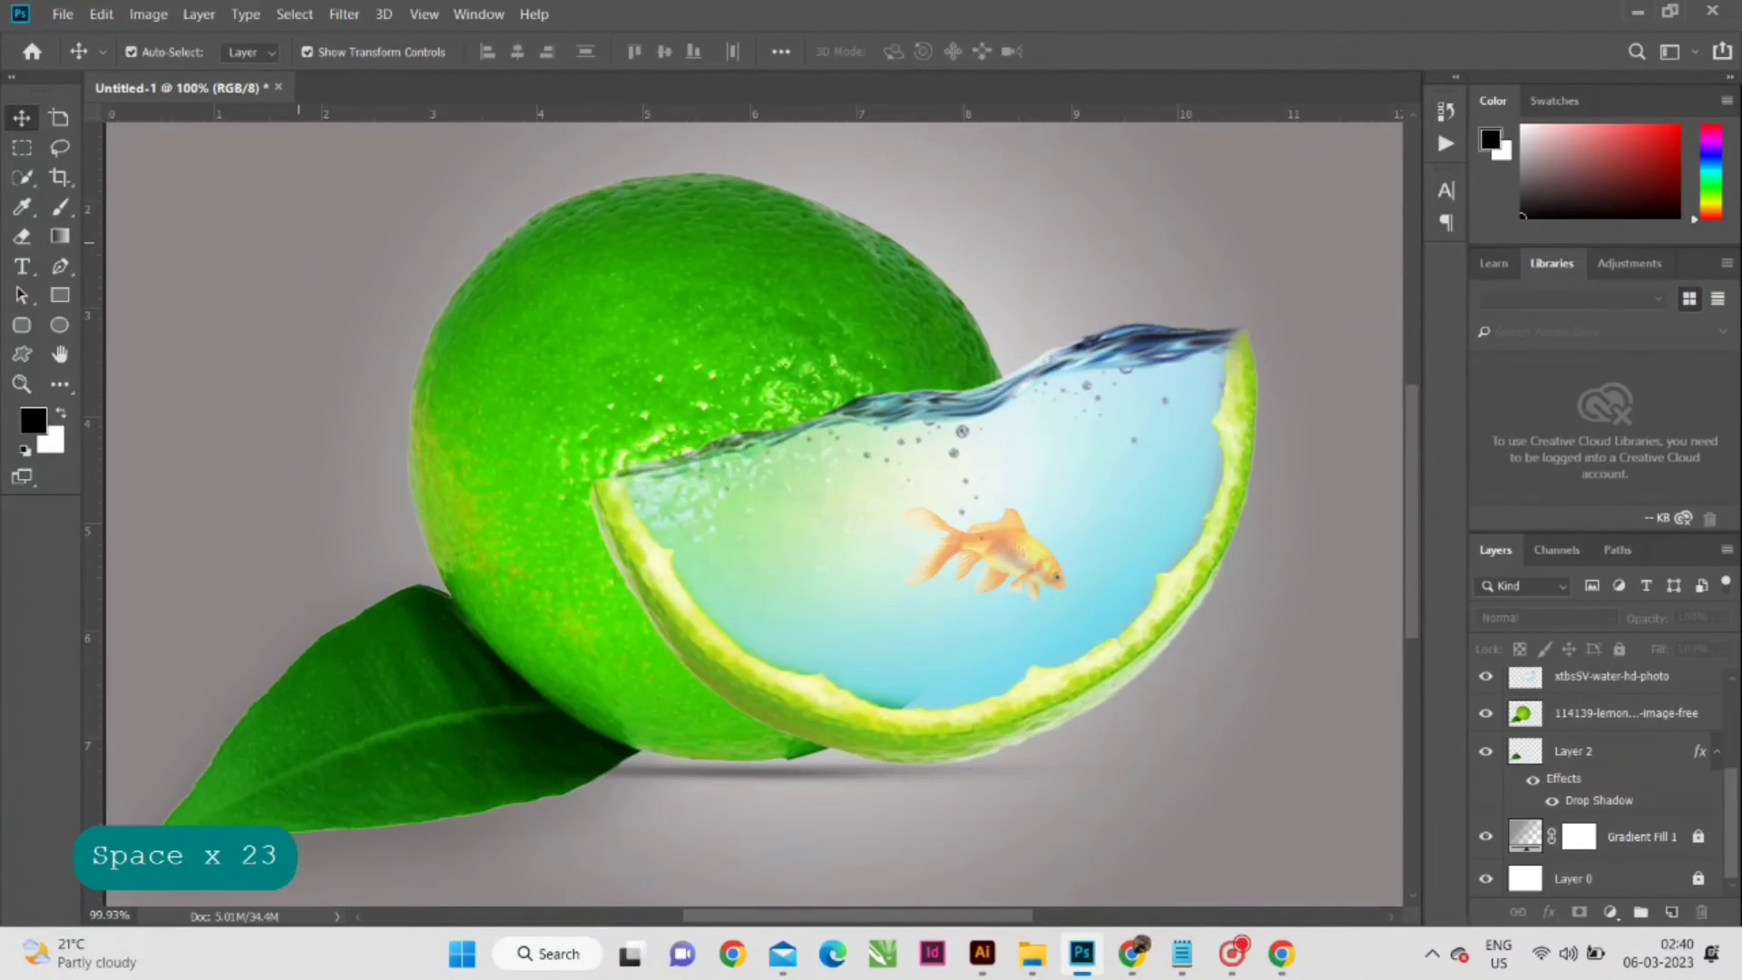